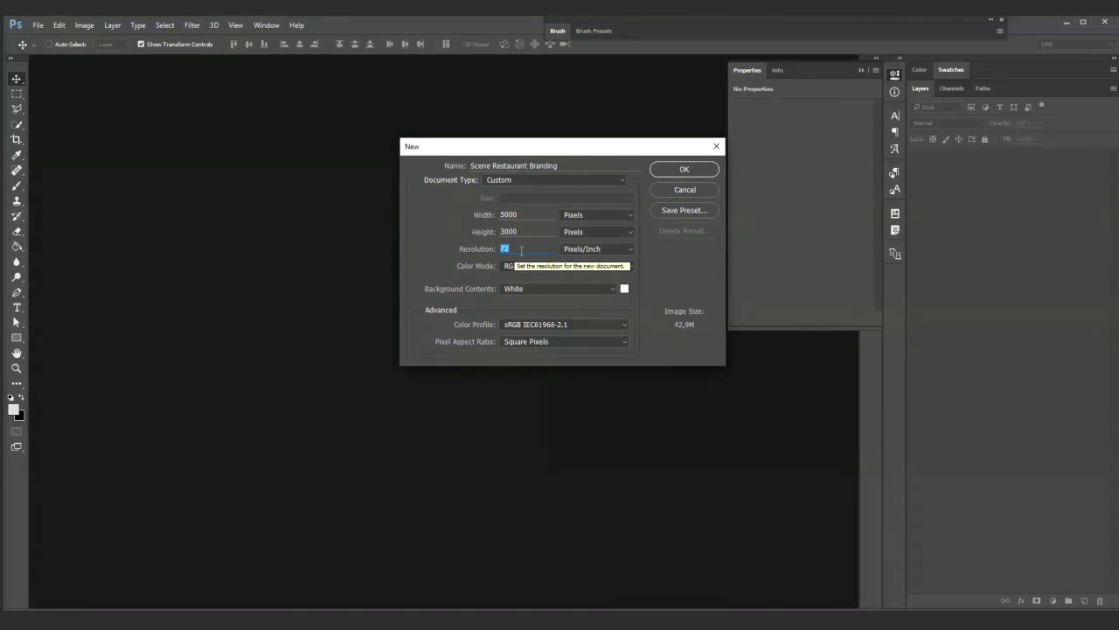
Step: Create the 5000 × 3000 pixel document at 72 pixels/inch and scale the placed Texture 8 - Paper image to fill the canvas
left_click(697, 171)
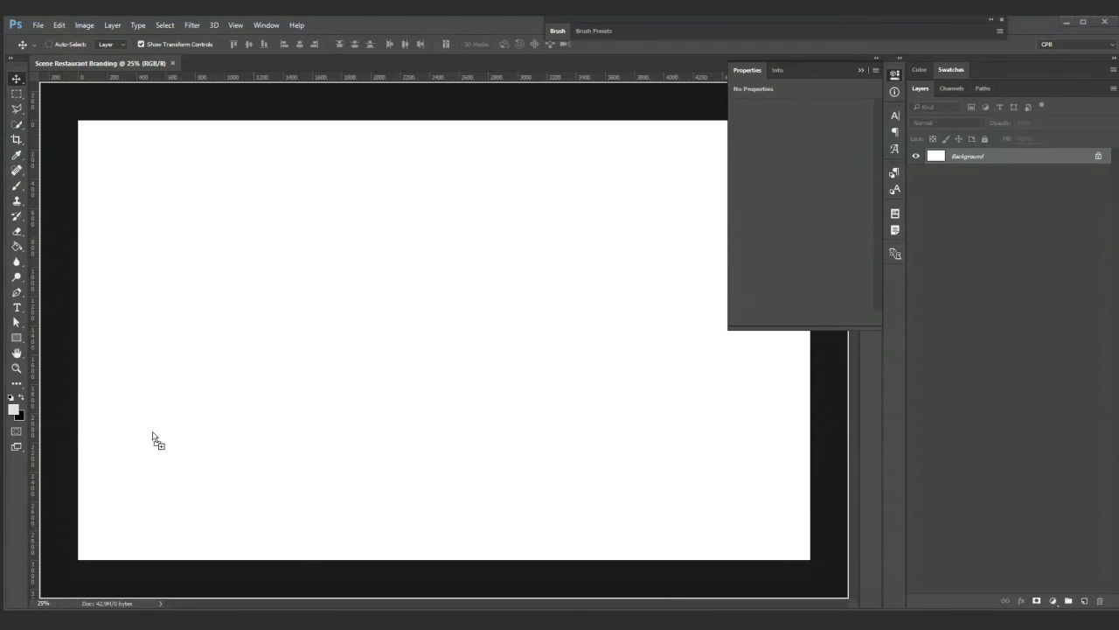
left_click_drag(152, 440, 287, 407)
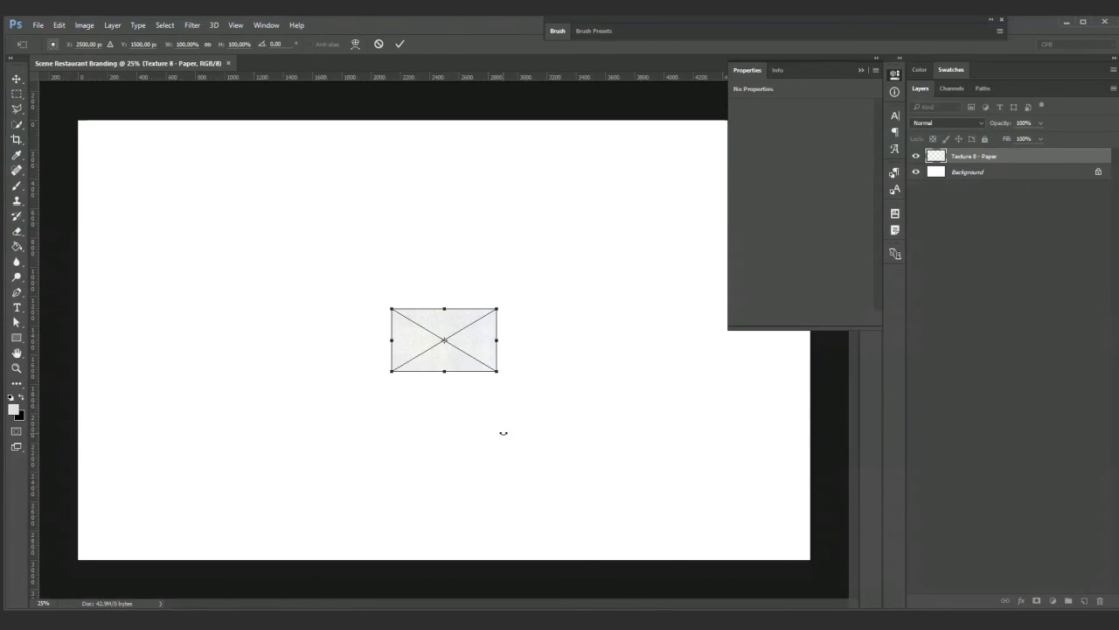
left_click_drag(495, 373, 811, 559)
key("Return")
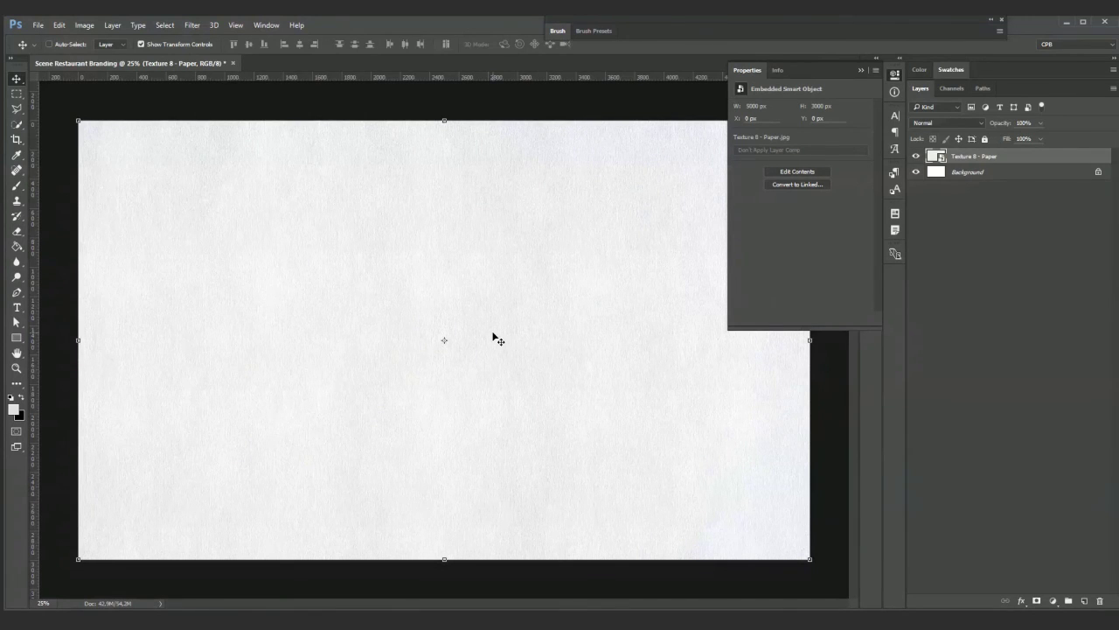
Step: Delete the white Background layer and put the paper texture layer into a group named Background
left_click(1010, 171)
key("Delete")
key("ctrl+g")
double_click(959, 155)
type("Ba")
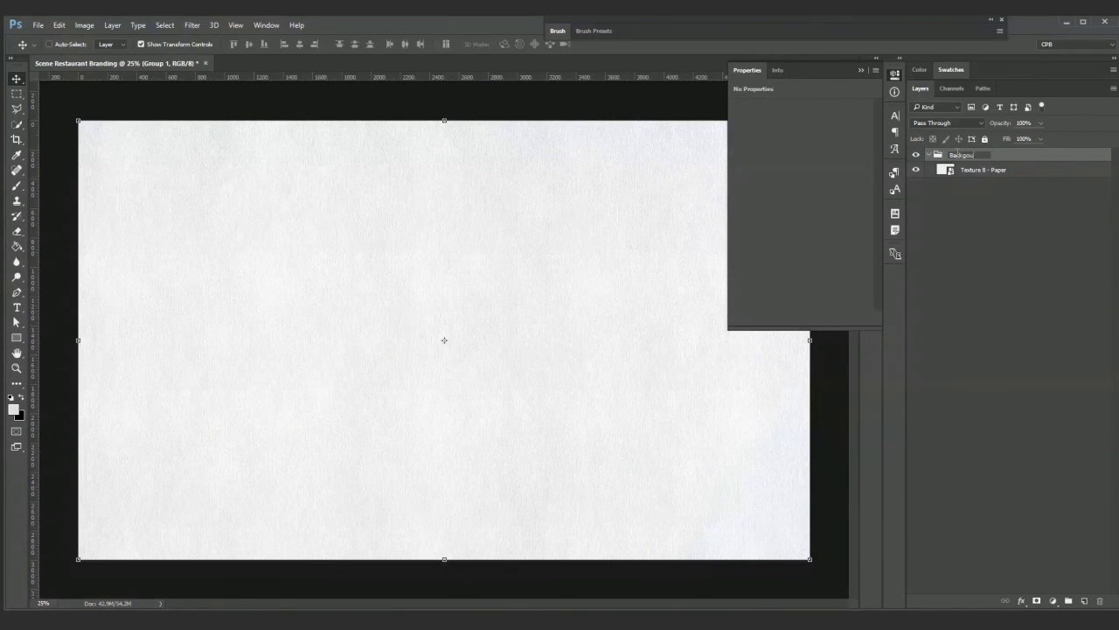
type("ckground")
key("Return")
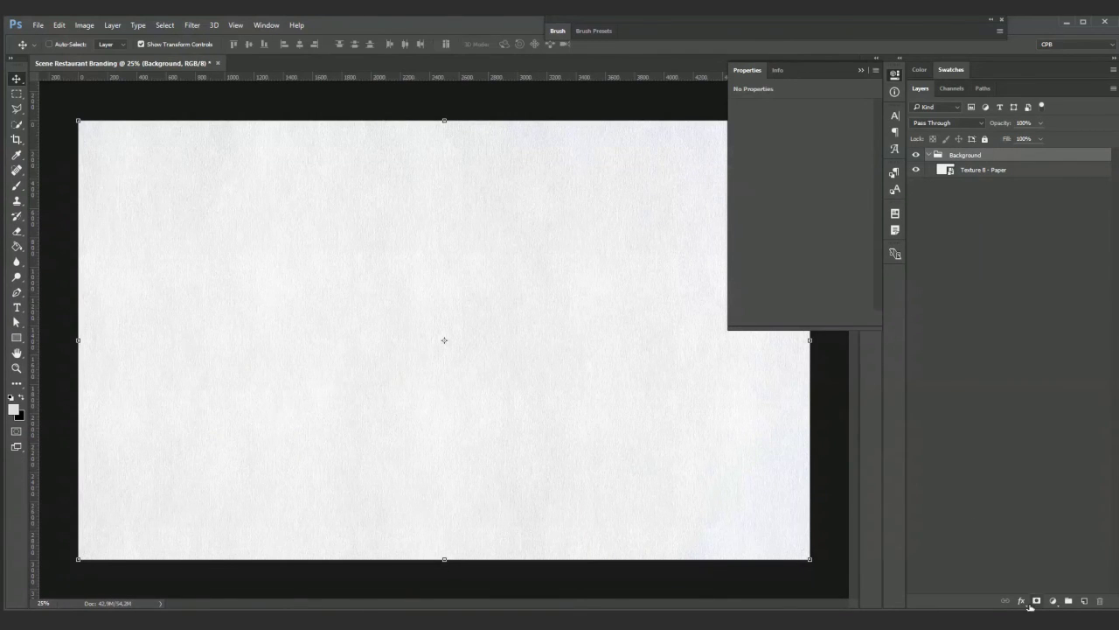
Step: Add two empty groups above the Background group, named Items and Effects
left_click(1068, 601)
double_click(961, 154)
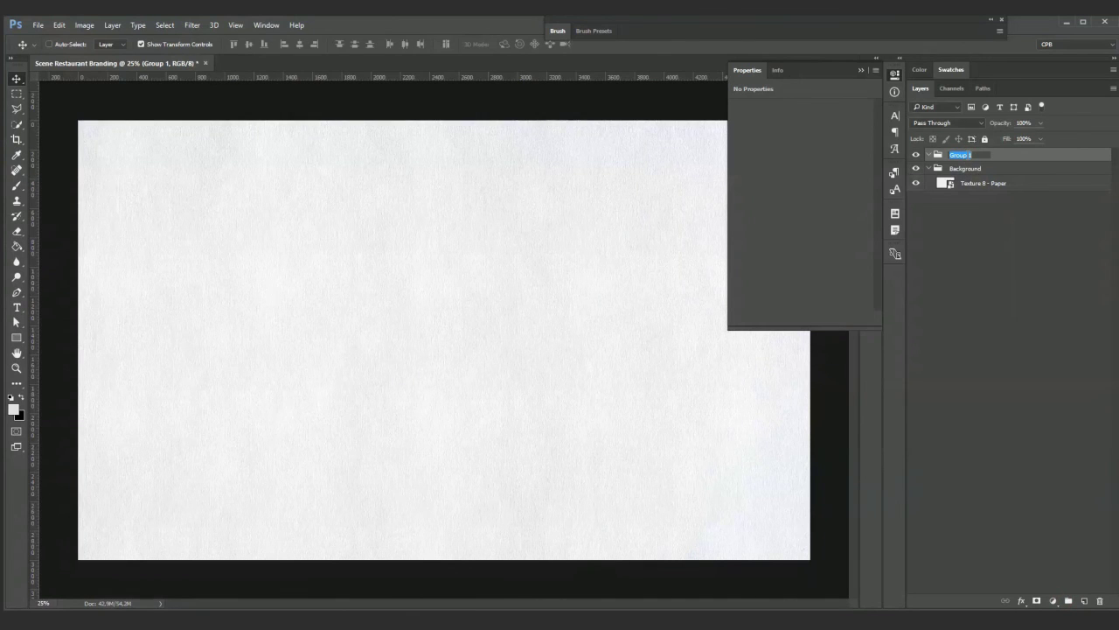
type("Bra")
type("ms")
key("Return")
left_click(1068, 600)
double_click(959, 155)
type("Effects")
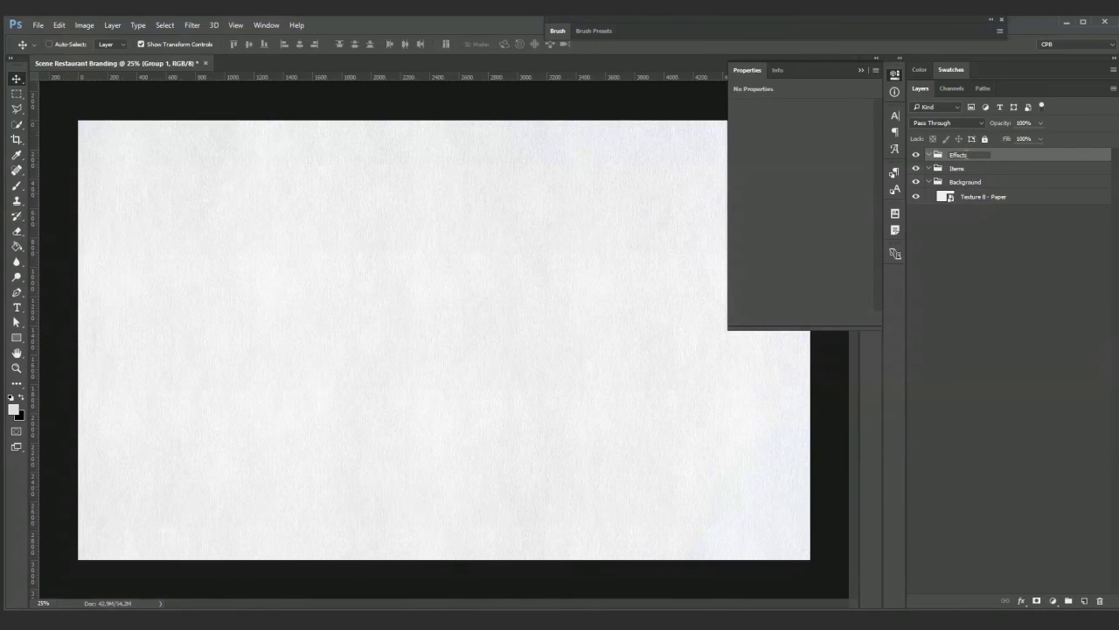
key("Return")
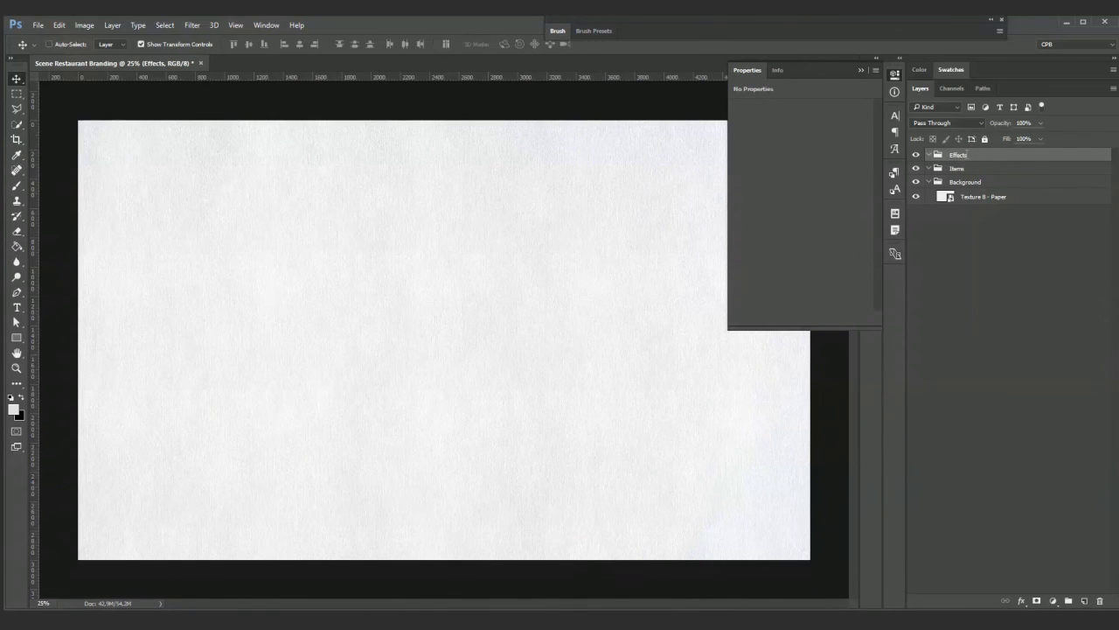
Step: Label the Effects group yellow, then lock and hide it
right_click(953, 155)
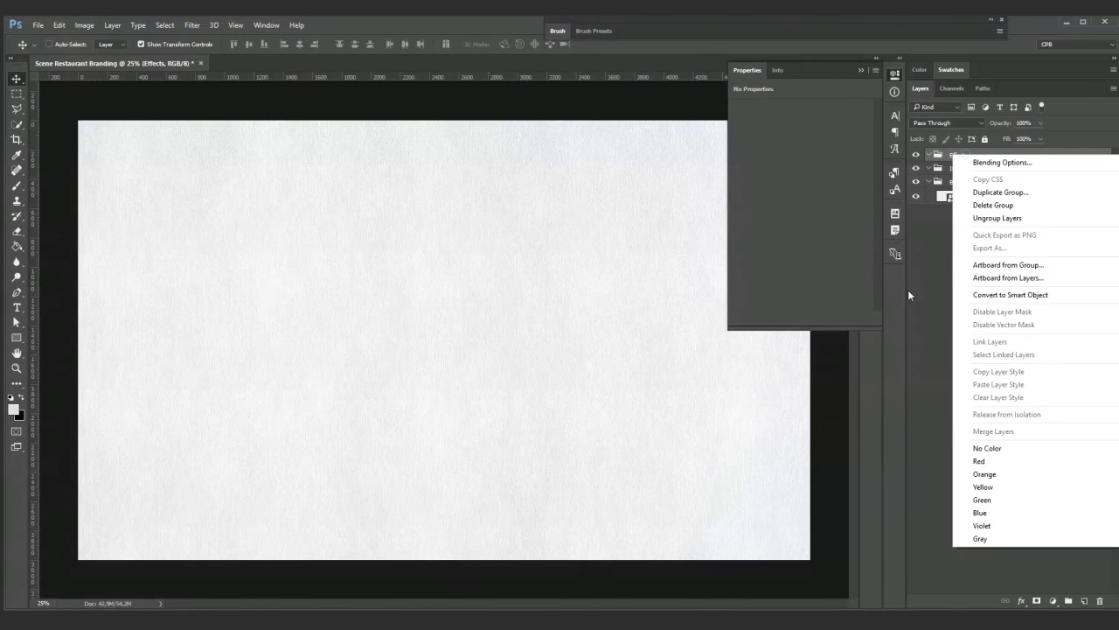
left_click(983, 486)
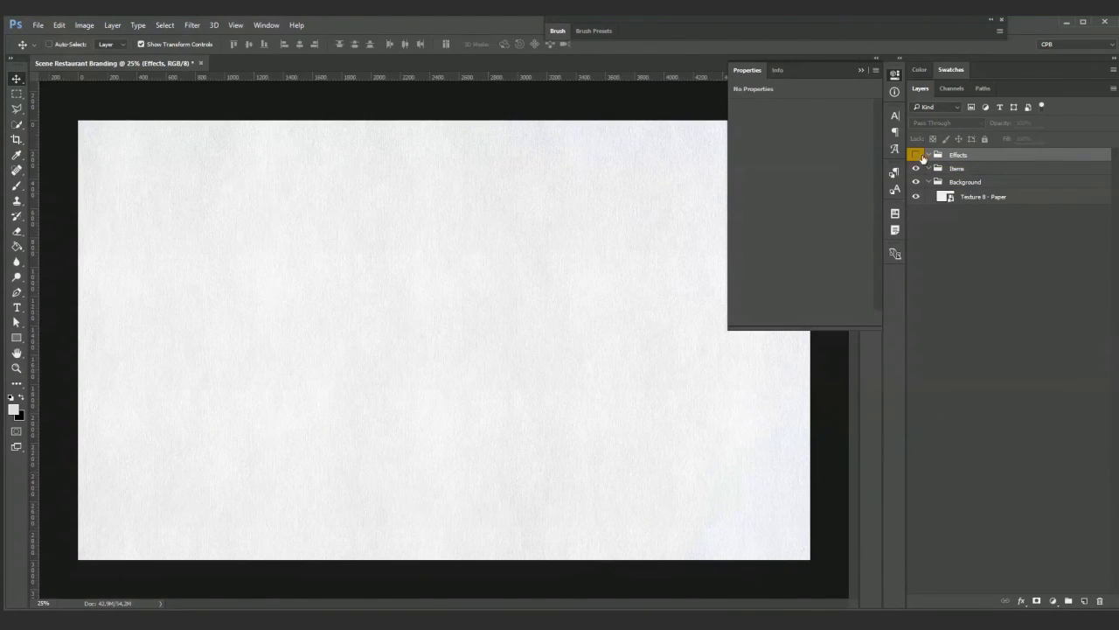
left_click(985, 139)
key("ctrl+comma")
Step: Select the Items group and add the restaurant and stationery mockup objects from their open documents to it
left_click(976, 170)
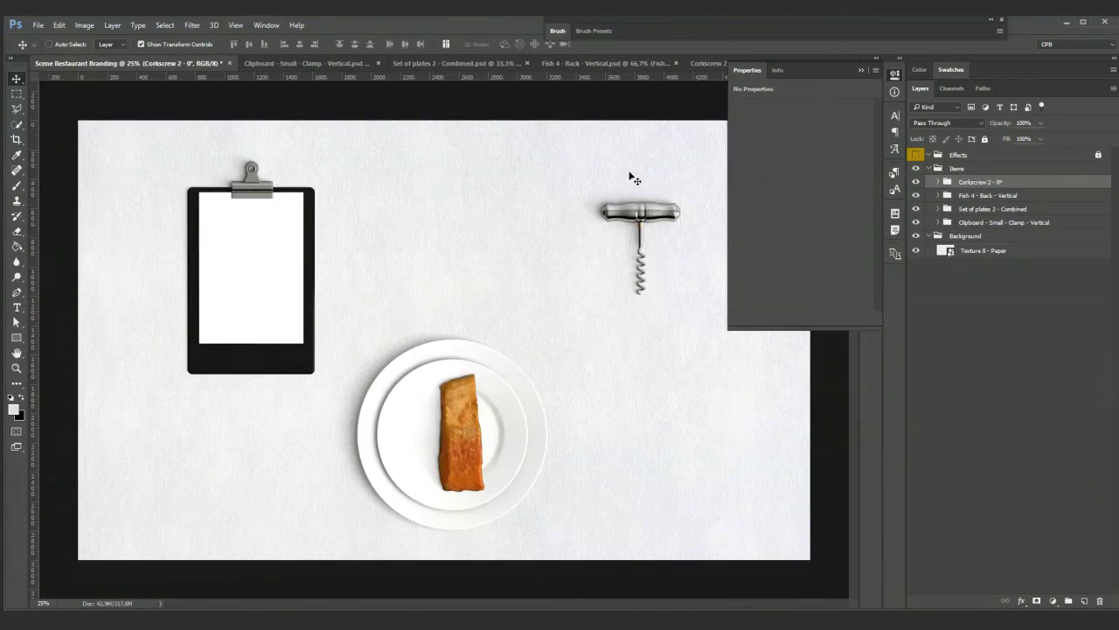
left_click(362, 63)
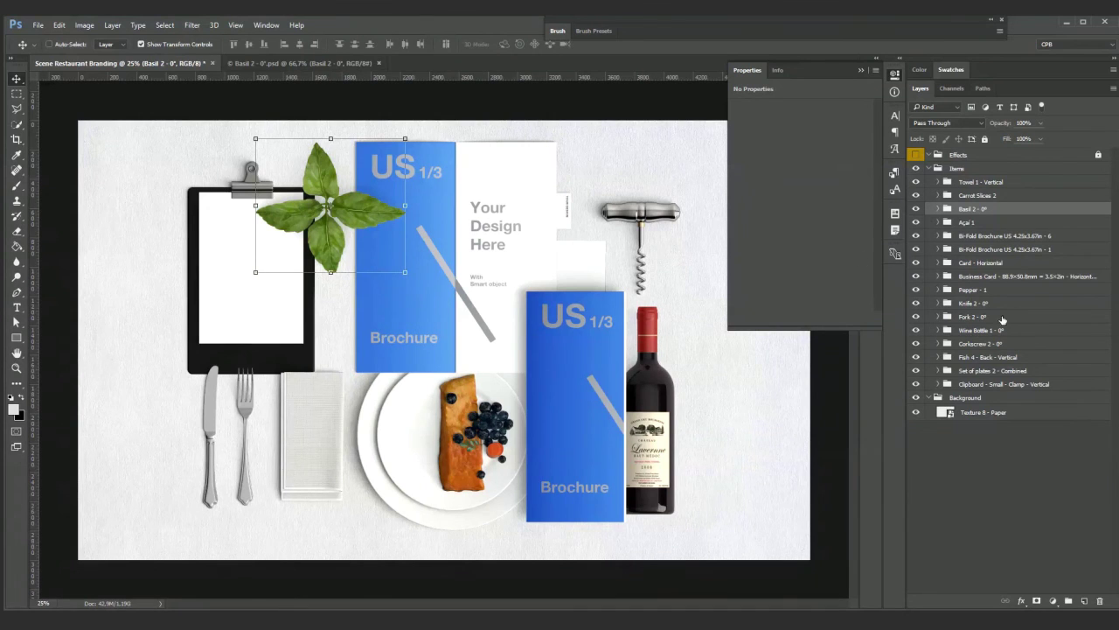
Step: Scale the two Bi-Fold Brochure groups down together to about 72% and move them up on the canvas
left_click(1005, 236)
left_click(1005, 249, "shift")
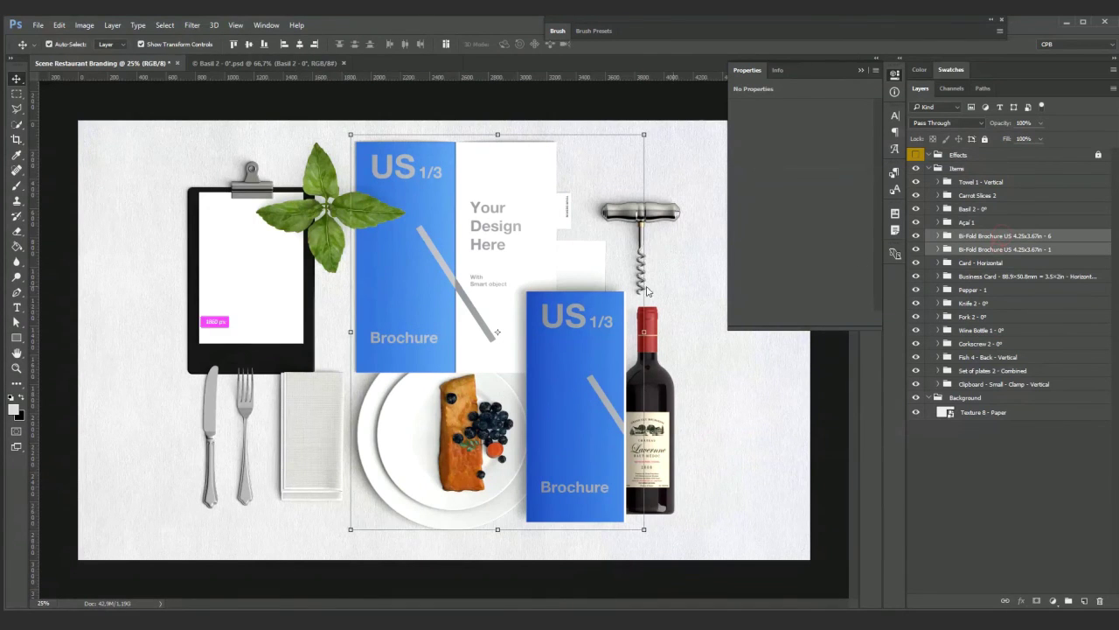
left_click_drag(505, 293, 503, 298)
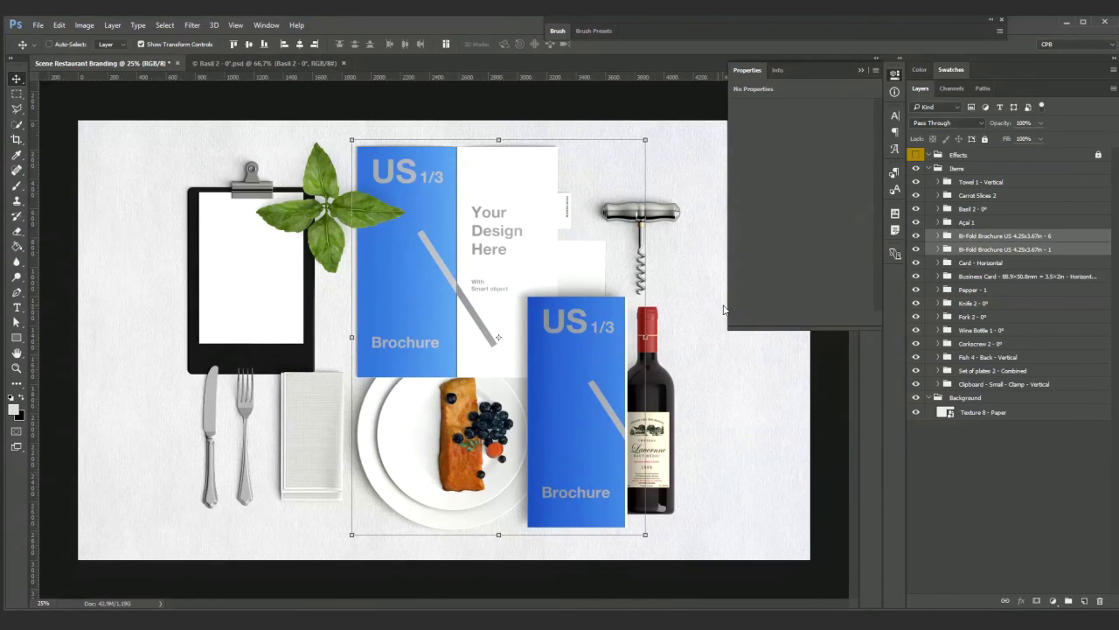
left_click_drag(532, 208, 510, 223)
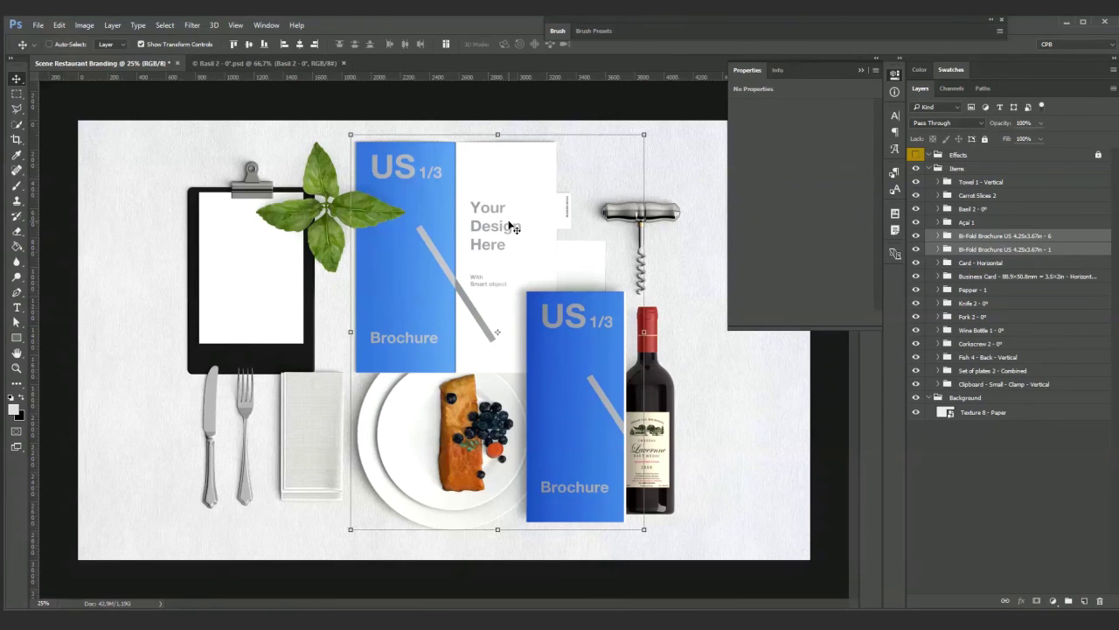
left_click(1010, 240, "ctrl")
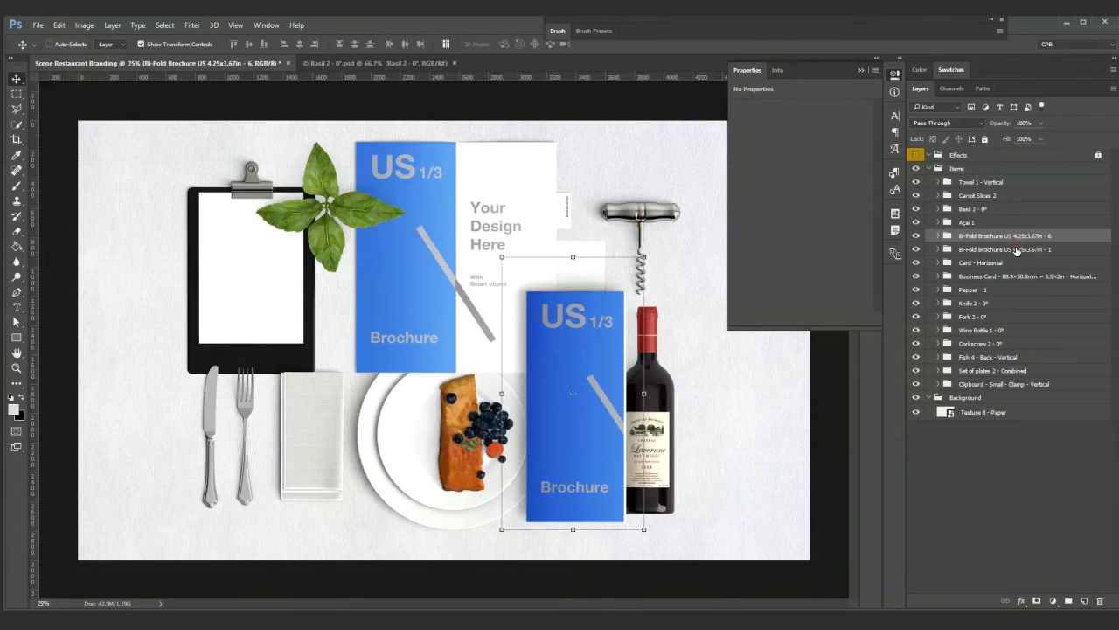
left_click(1010, 240, "ctrl")
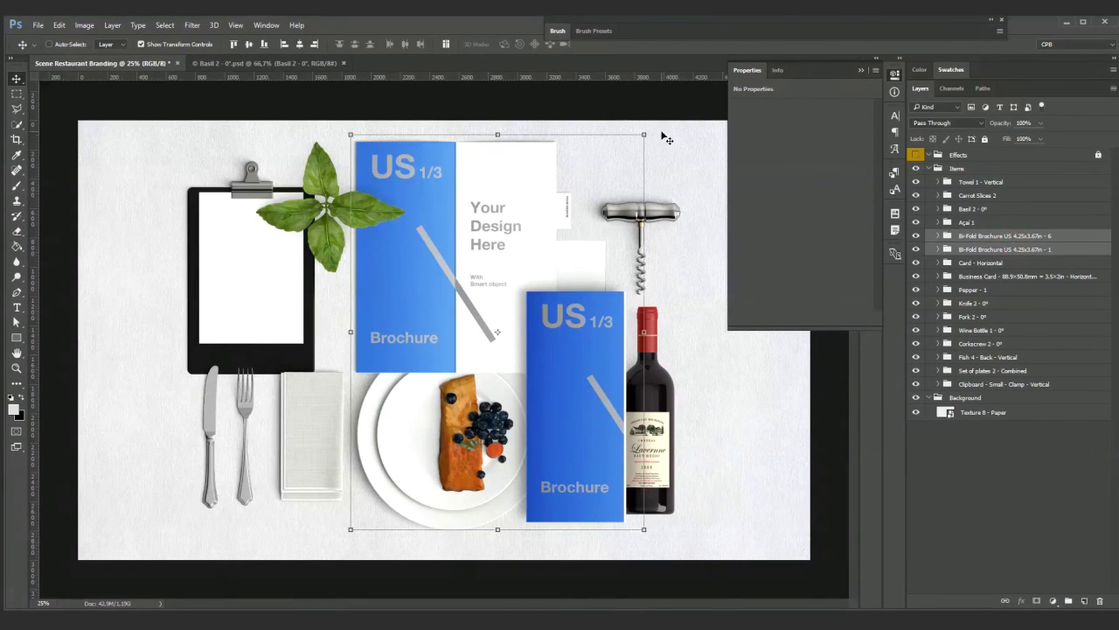
key("ctrl+t")
left_click_drag(647, 134, 603, 191)
left_click_drag(491, 253, 492, 226)
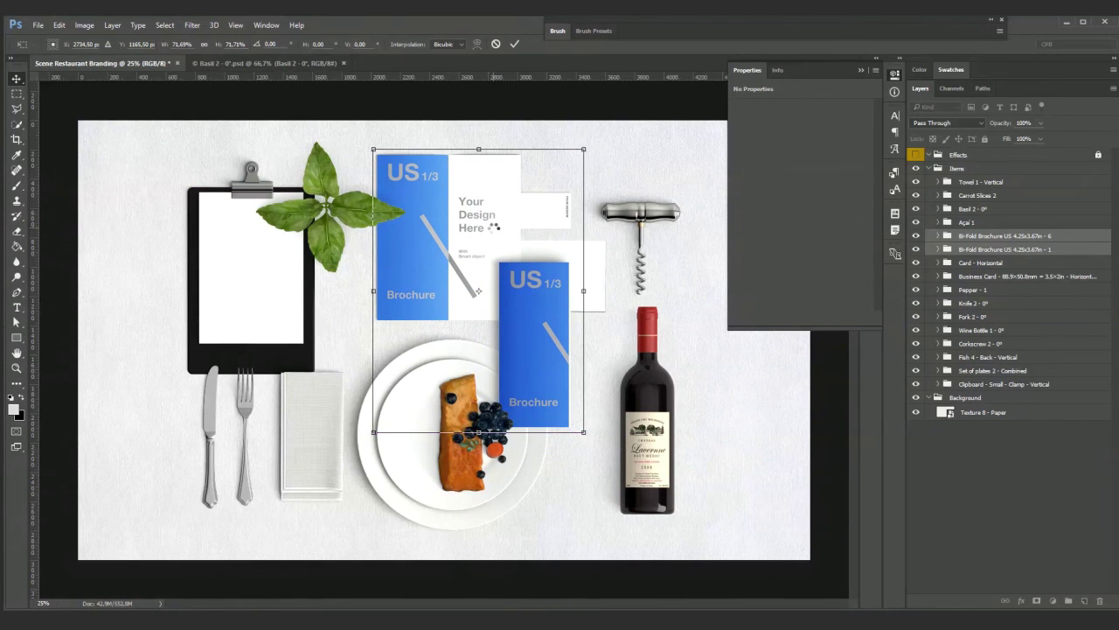
key("Return")
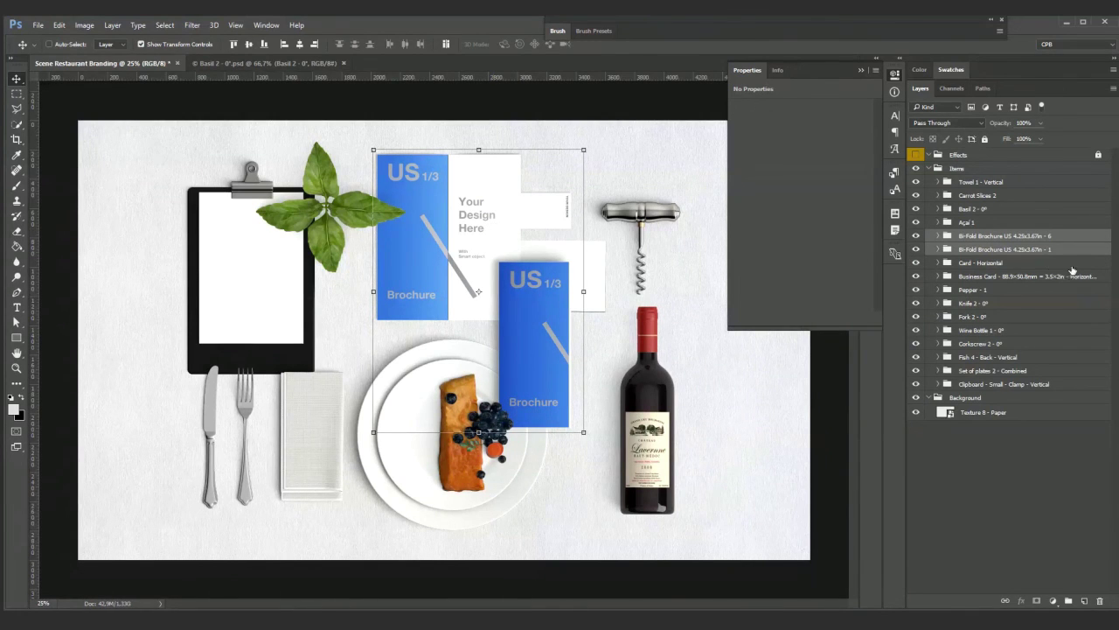
Step: Move the closed brochure between the plates and wine bottle, and shift both cards clear of the open brochure
left_click_drag(537, 283, 600, 371)
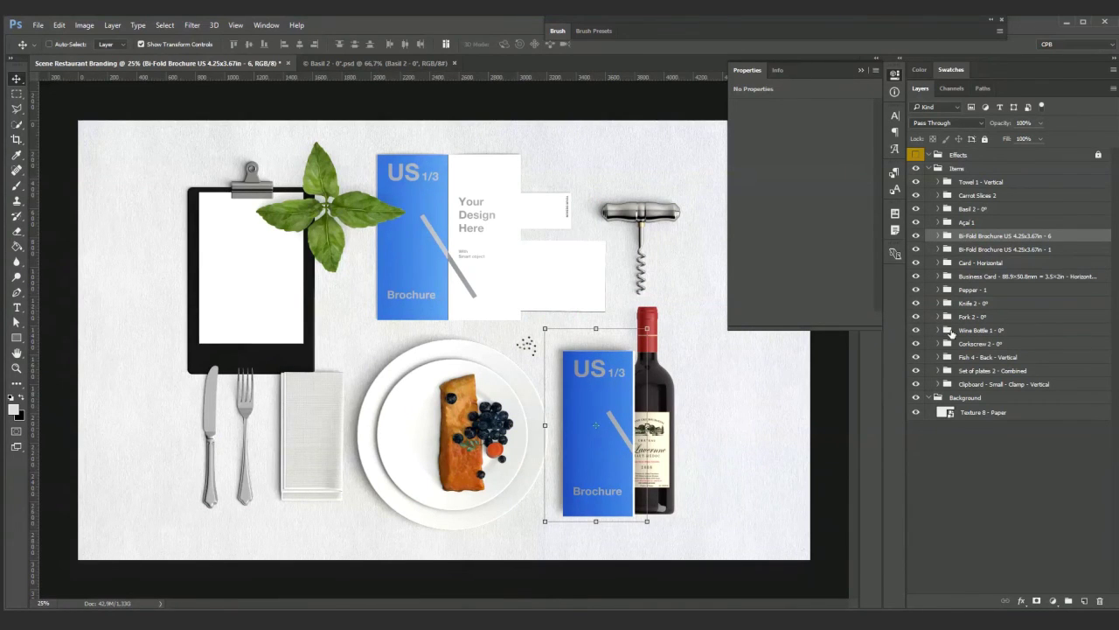
left_click(977, 264)
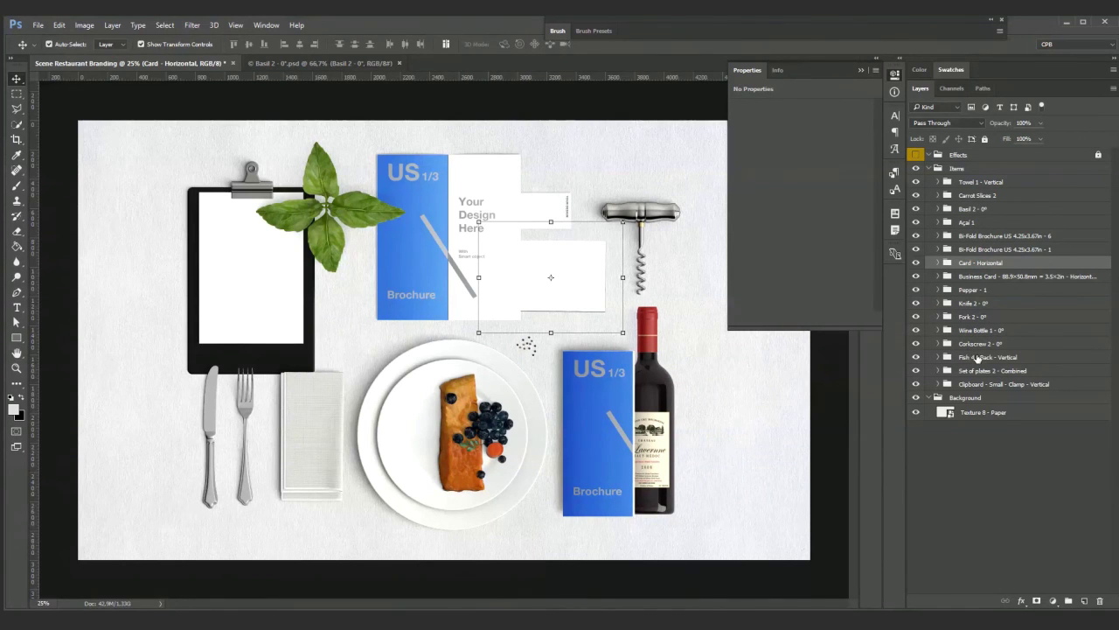
left_click(975, 275, "ctrl")
left_click_drag(587, 265, 680, 229)
Step: Shift the corkscrew and the wine bottle to the right, clear of the cards and the closed brochure
left_click(975, 344)
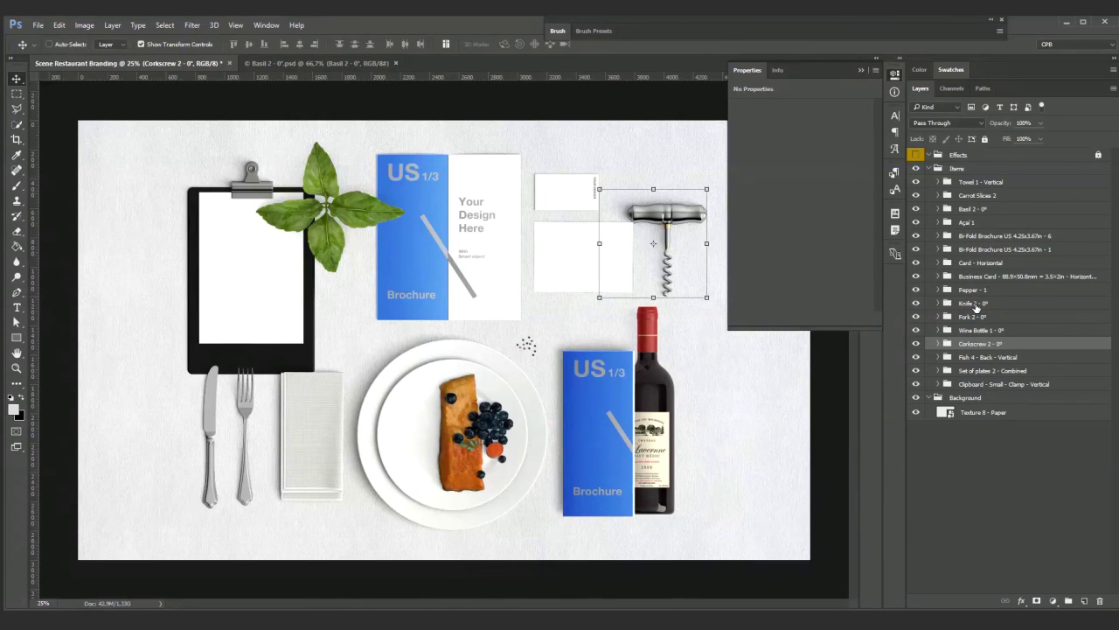
left_click(979, 330)
left_click_drag(631, 336, 663, 338)
Step: Scale the clipboard down and move it up above the knife and fork
left_click(1004, 384)
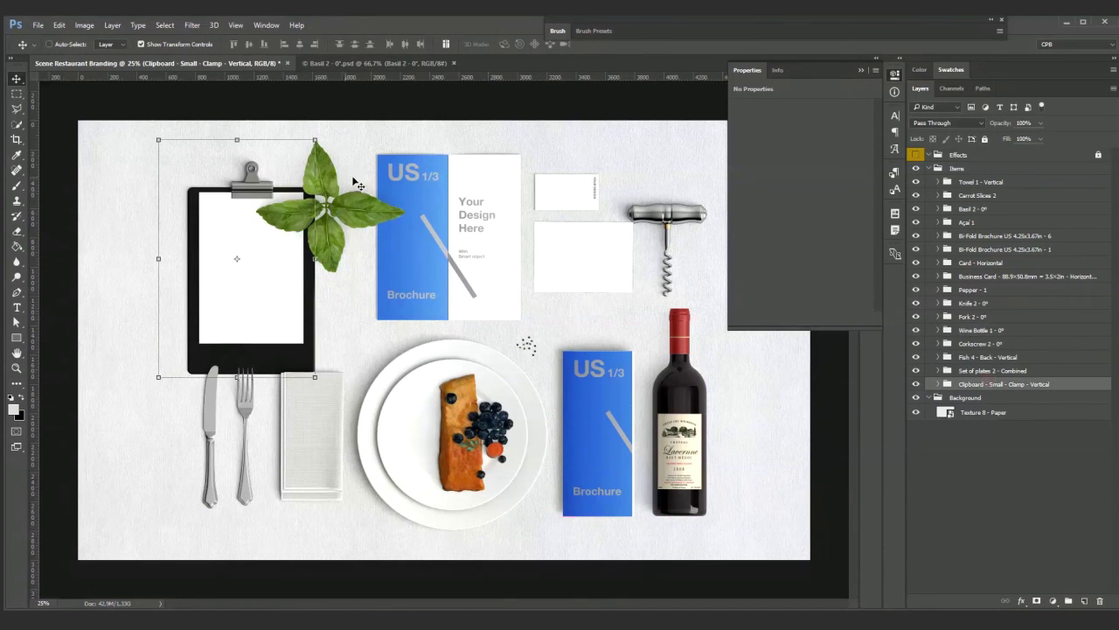
left_click_drag(159, 140, 182, 178)
left_click_drag(237, 268, 236, 221)
key("Return")
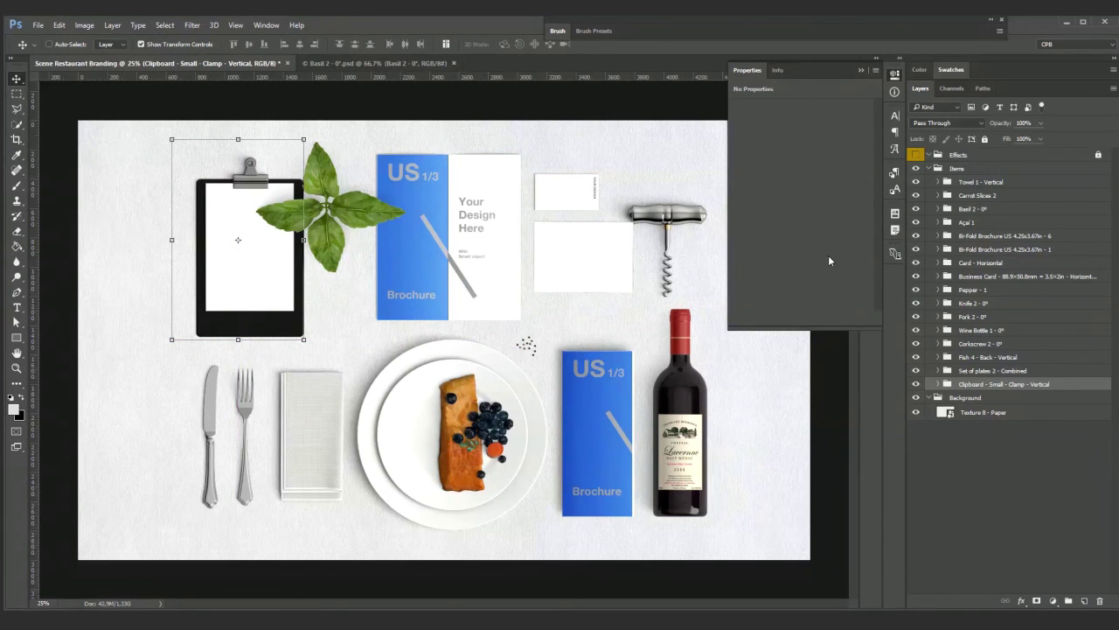
Step: Scale the two brochures down together to about 92% and reposition them between the surrounding items
left_click(983, 237)
left_click(982, 248, "shift")
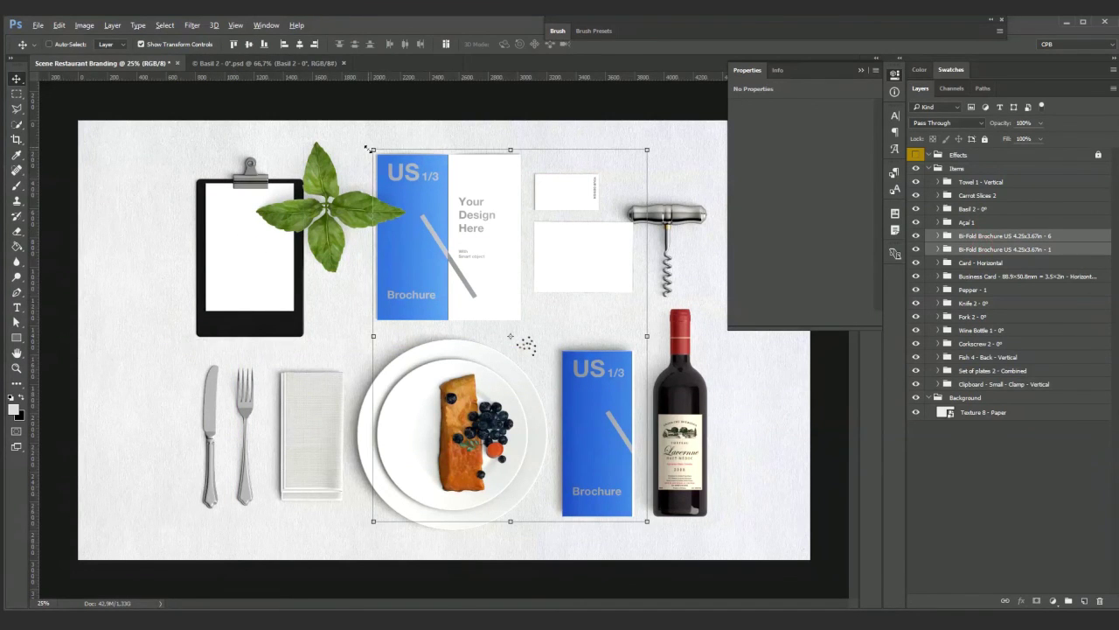
left_click_drag(646, 519, 617, 496)
left_click_drag(479, 231, 489, 238)
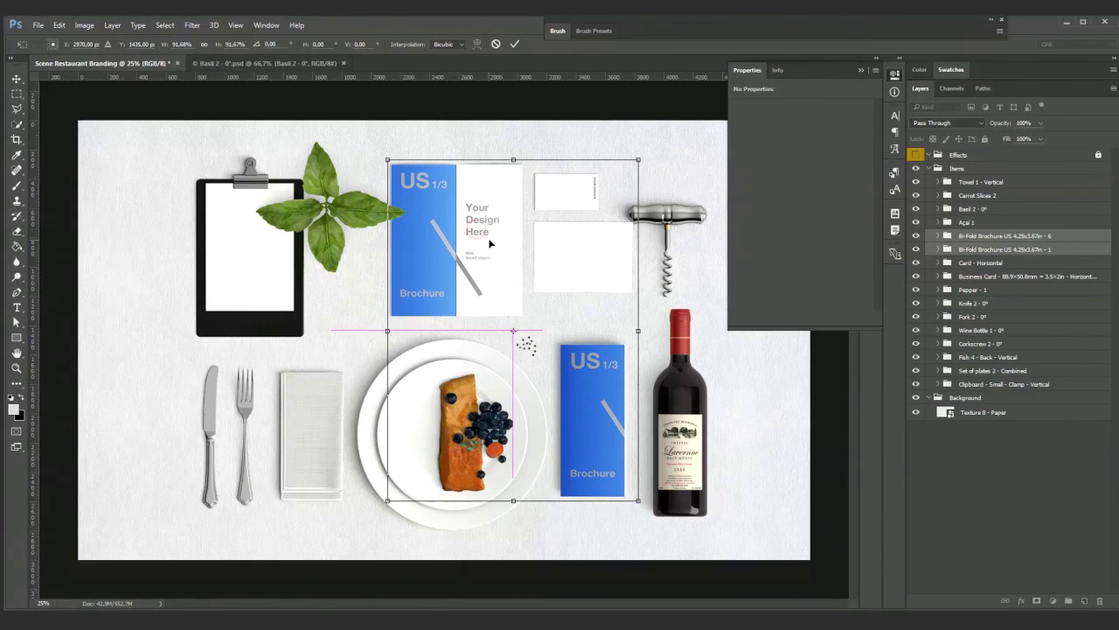
key("Return")
left_click(989, 249)
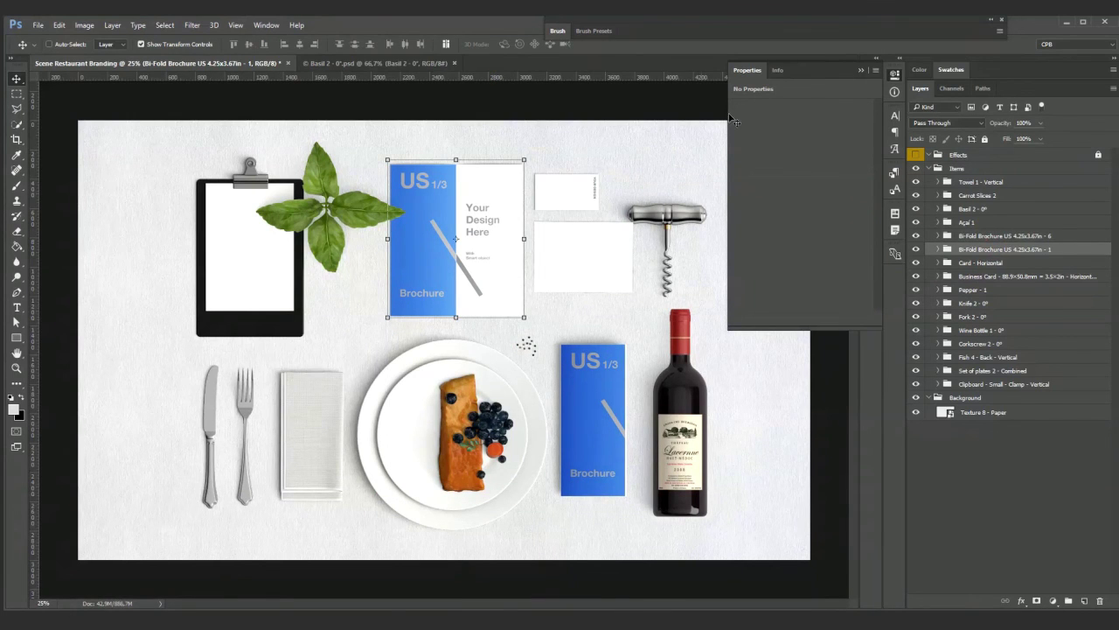
Step: Uncover the whole canvas and scale the knife and fork down together to about 82%
left_click(861, 70)
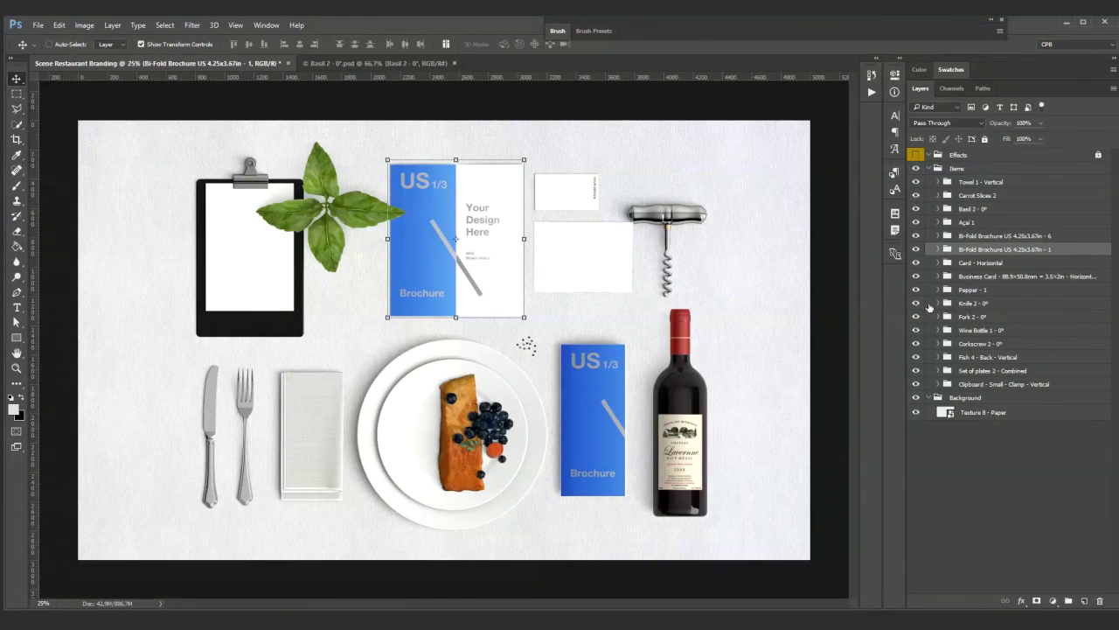
left_click(981, 303)
left_click(972, 316, "shift")
key("ctrl+t")
left_click_drag(199, 367, 204, 376)
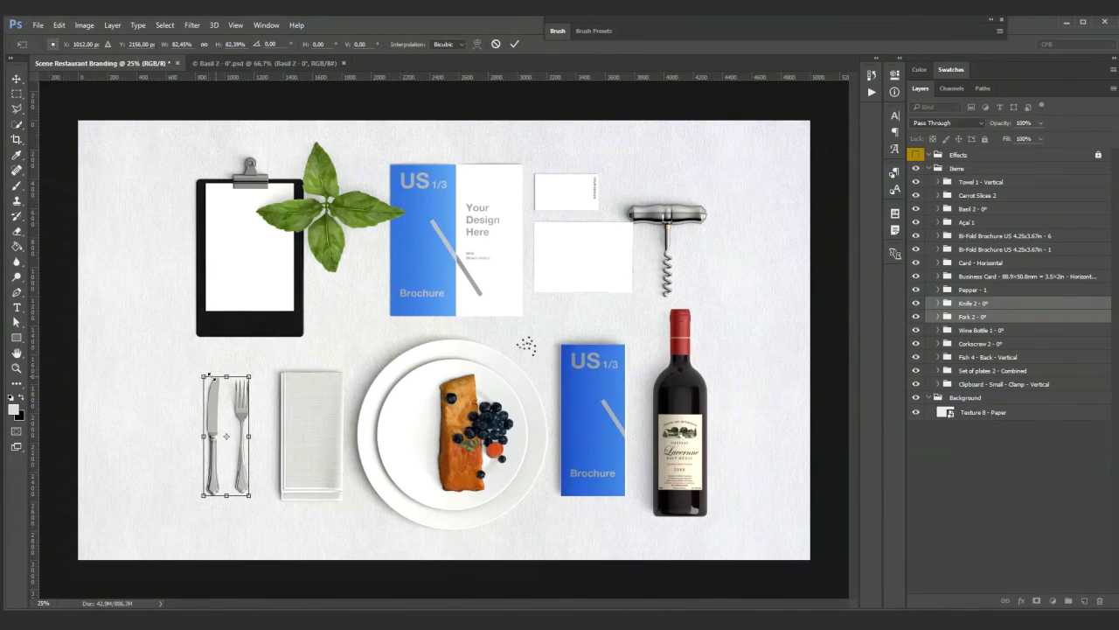
key("Return")
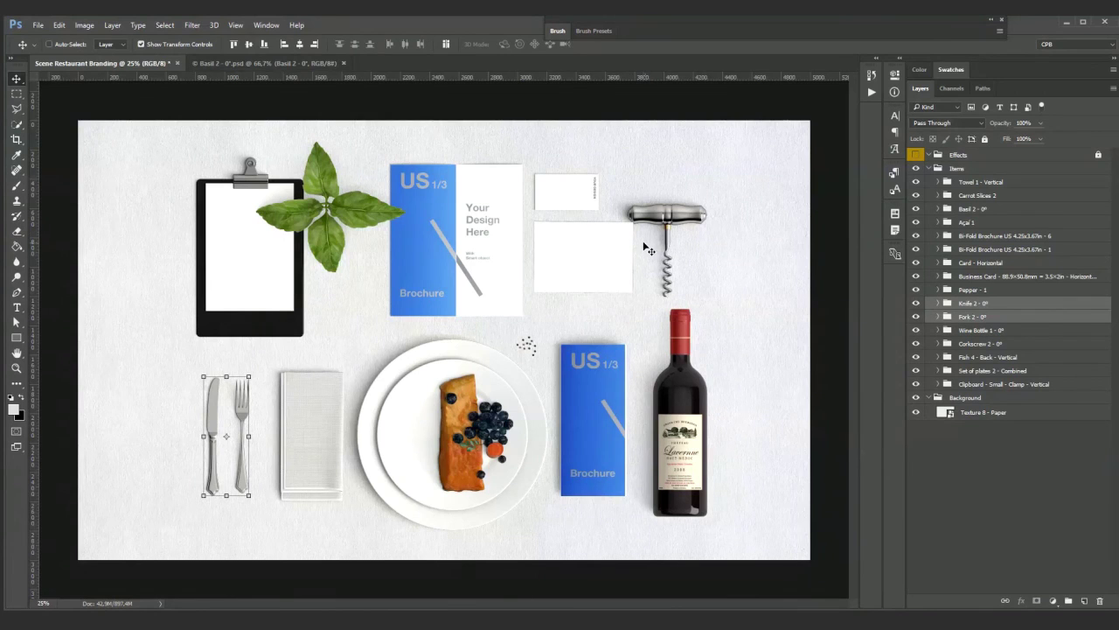
Step: Scale the basil down to about 75%, rotate it about -9°, and place it over the clipboard's right edge
left_click(977, 210)
left_click_drag(406, 141, 372, 158)
left_click_drag(341, 225, 346, 213)
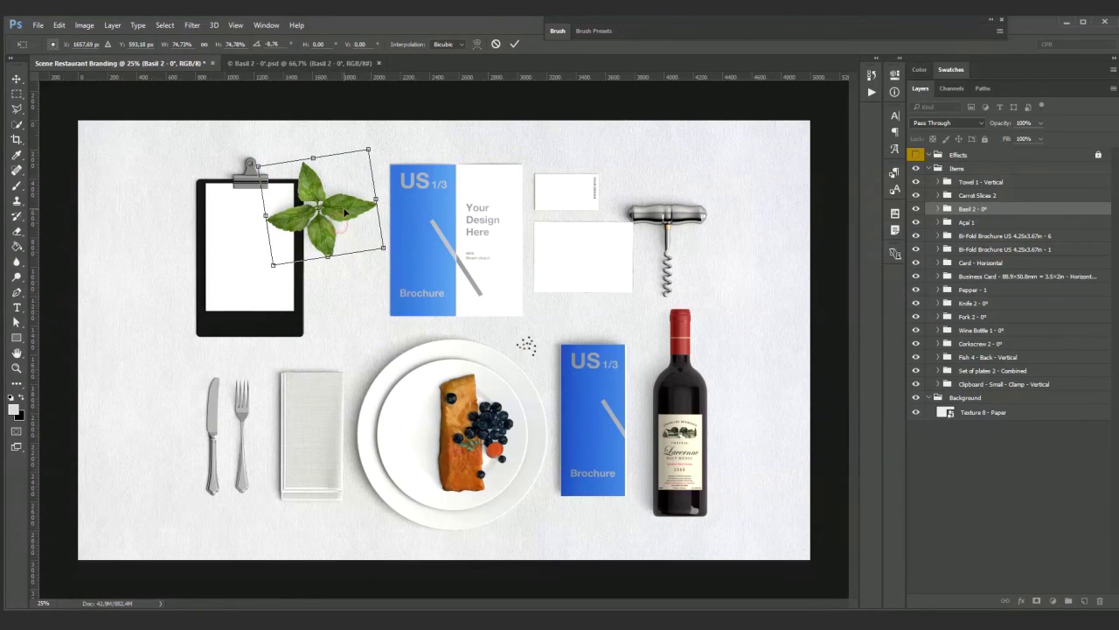
key("Return")
left_click(414, 106)
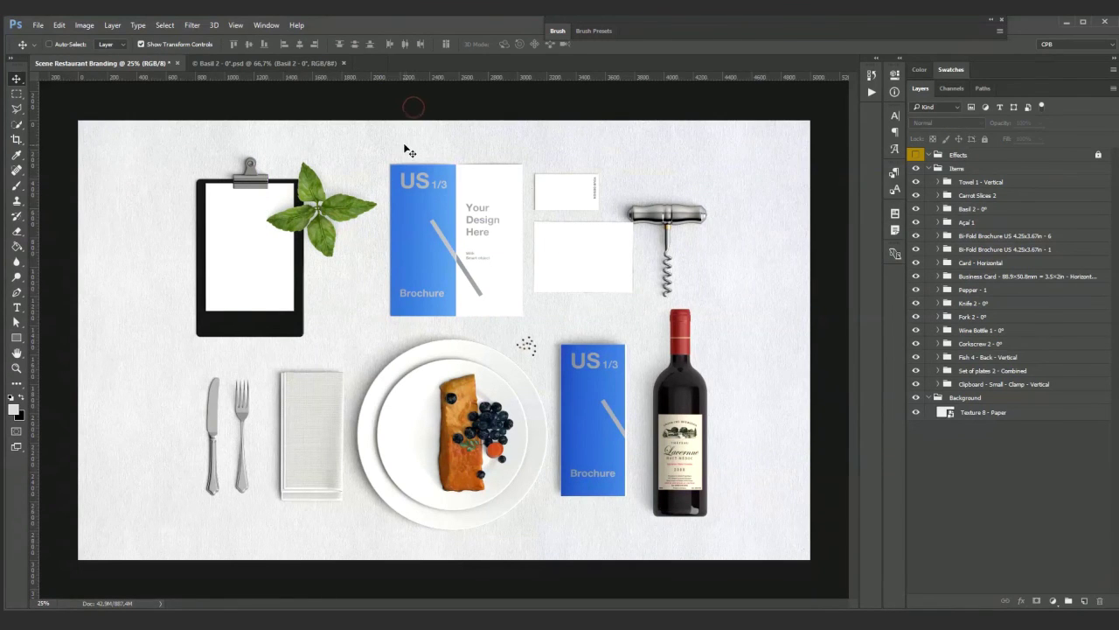
Step: Scale the basil down slightly more over the clipboard's right edge
left_click(975, 212)
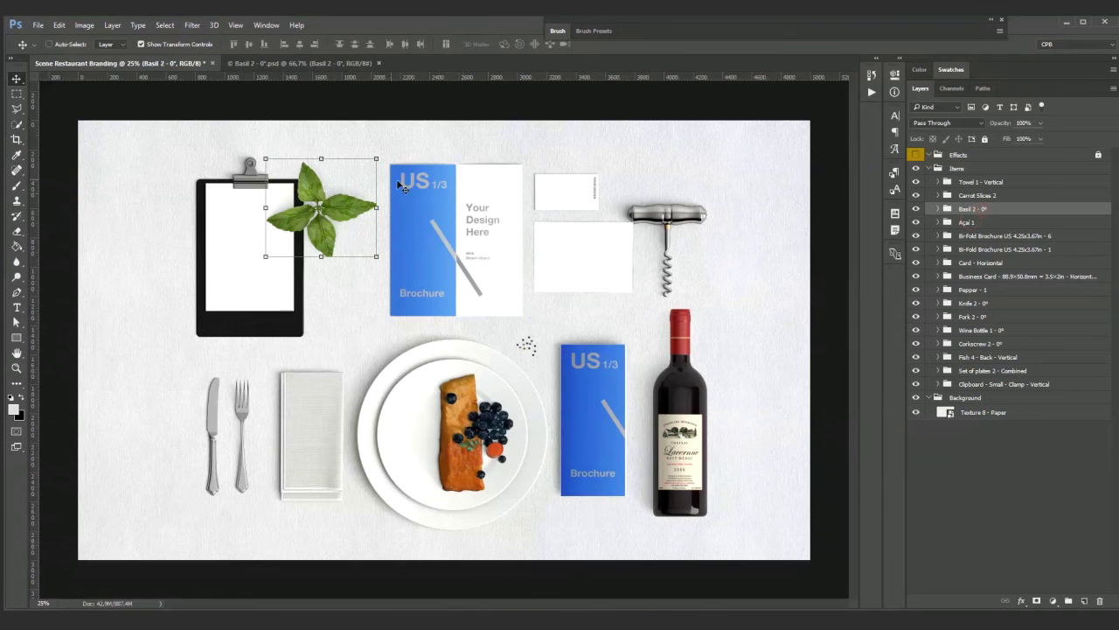
left_click_drag(376, 159, 373, 178)
key("Return")
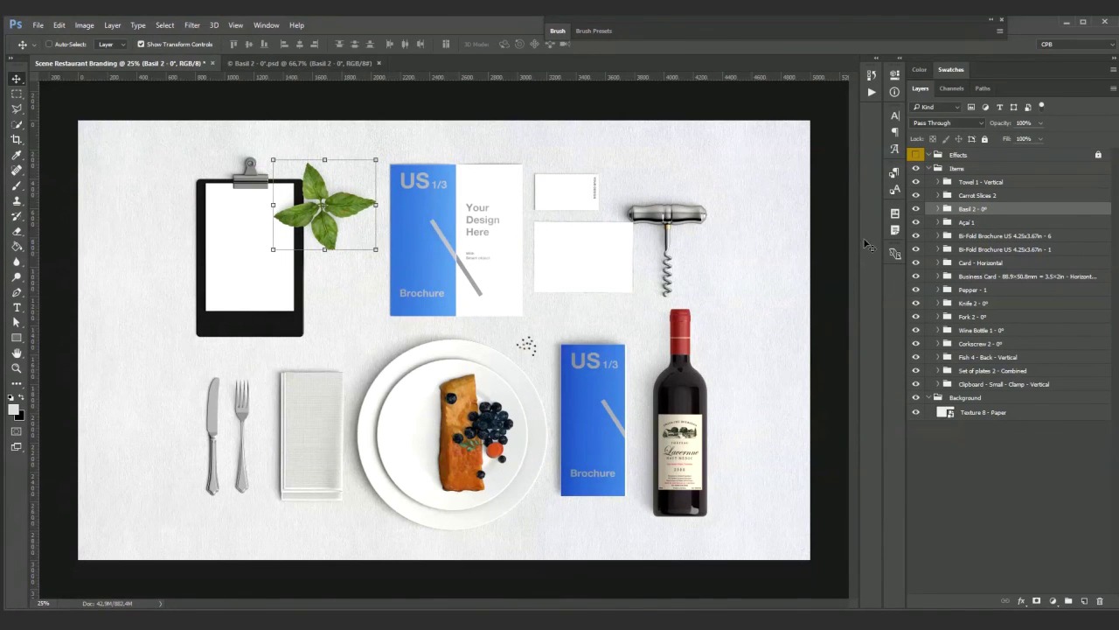
Step: Move the basil and clipboard together to the right, toward the open brochure
left_click(973, 385, "ctrl")
left_click_drag(351, 234, 389, 229)
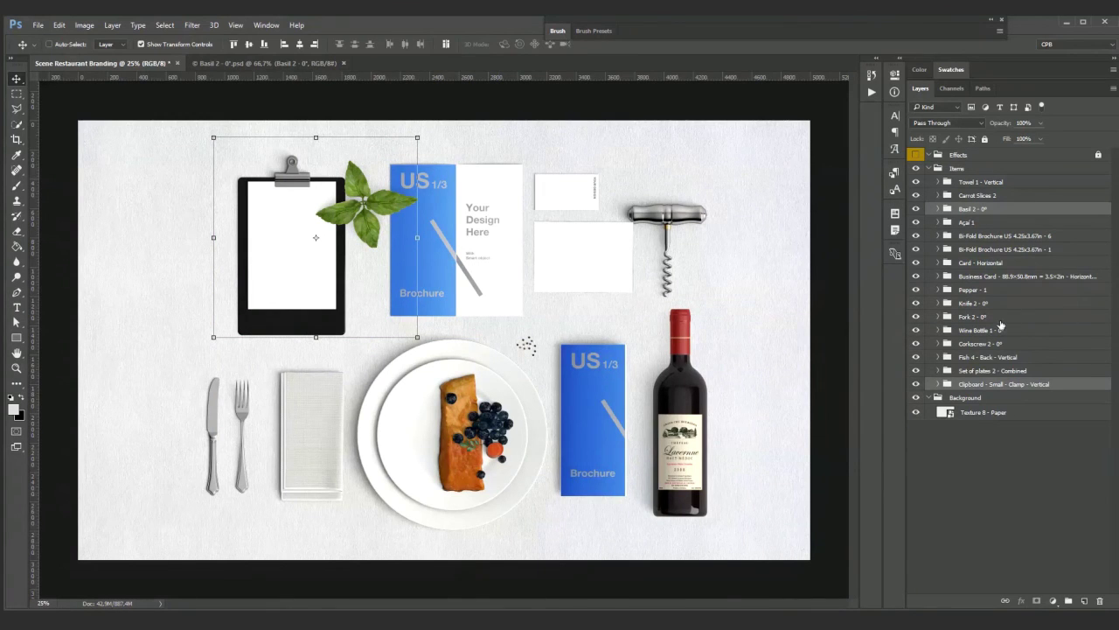
Step: Move the corkscrew slightly up and to the right above the wine bottle, and scale it down
left_click(980, 344)
left_click_drag(686, 243, 697, 231)
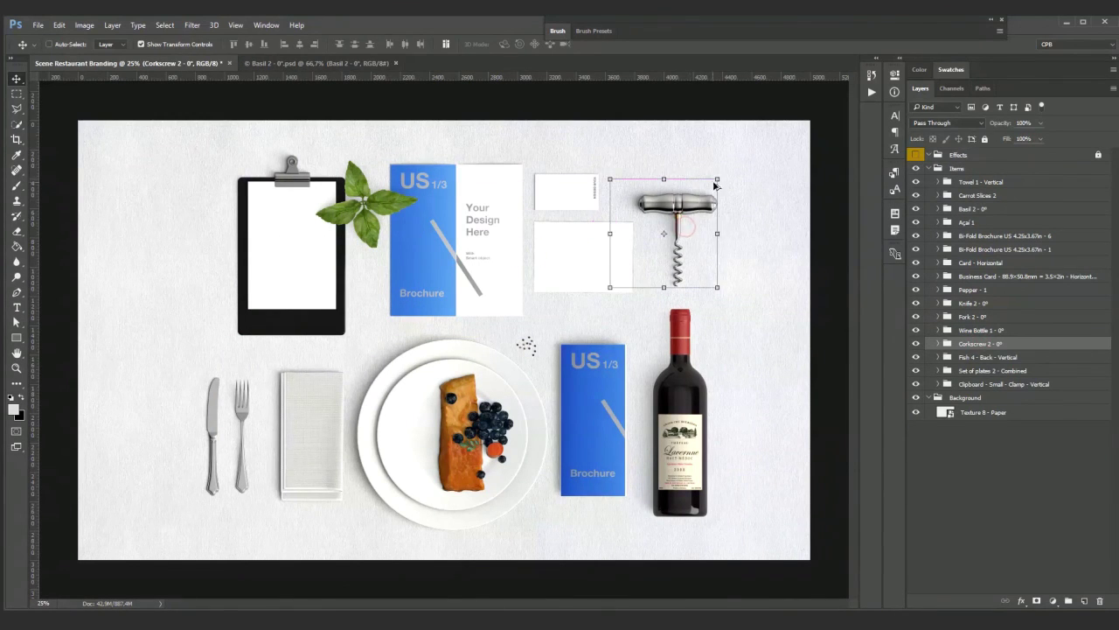
key("ctrl+t")
left_click_drag(715, 180, 695, 203)
key("Return")
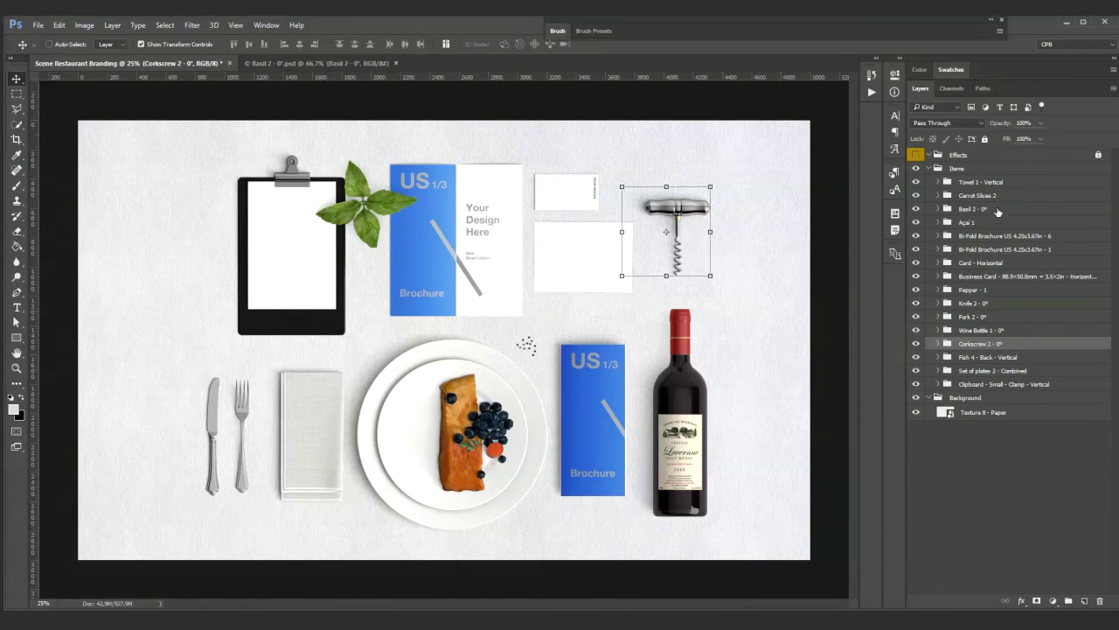
Step: Scale the set of plates down to about 85%, keeping it between the towel and the closed brochure
left_click(973, 370)
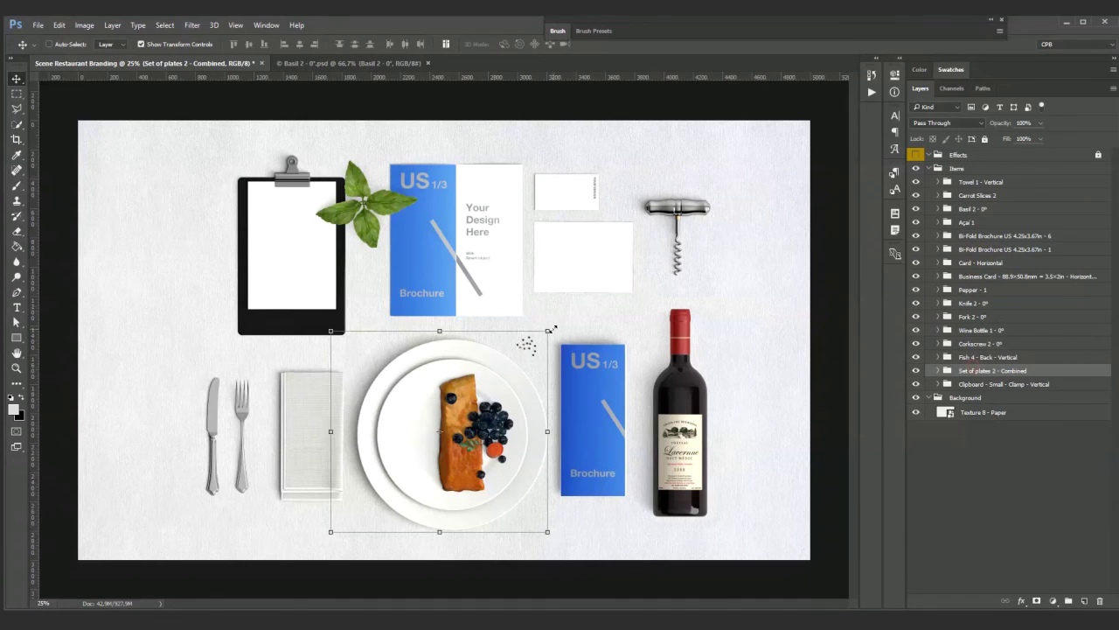
left_click_drag(544, 333, 527, 342)
left_click_drag(462, 372, 530, 337)
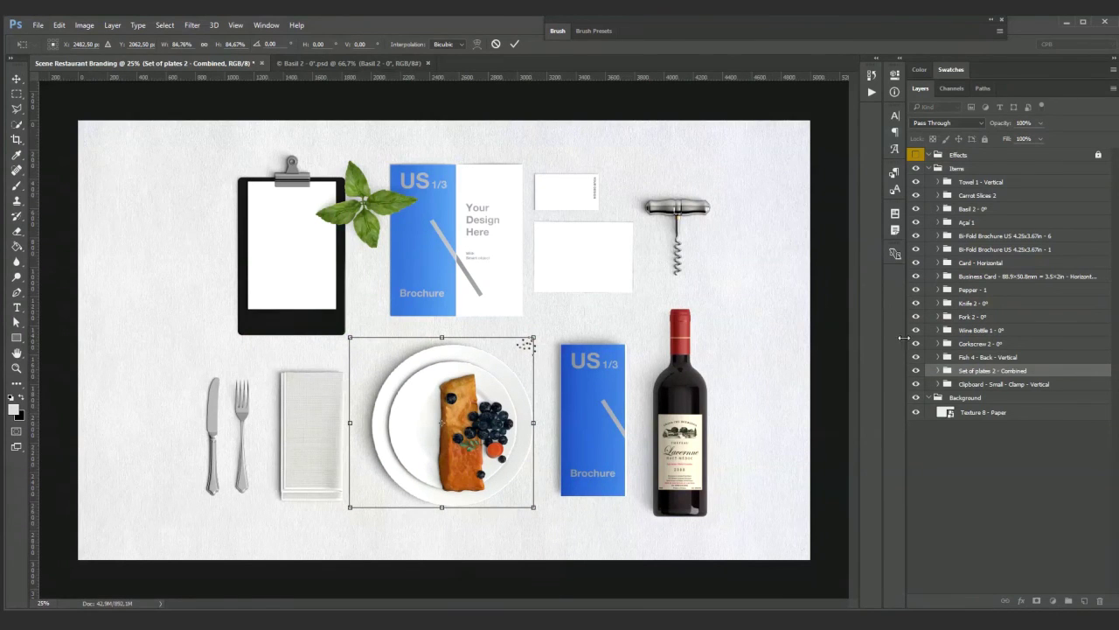
key("Return")
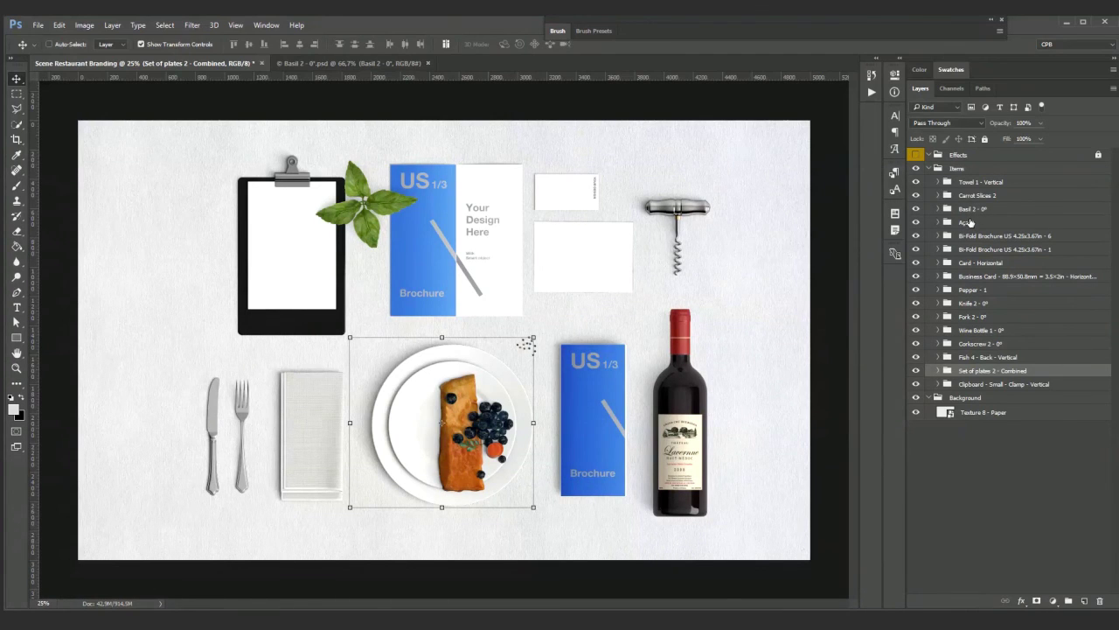
Step: Scale the açaí, carrot slices and fish down together to about 65% and move them onto the middle of the plate
left_click(970, 222)
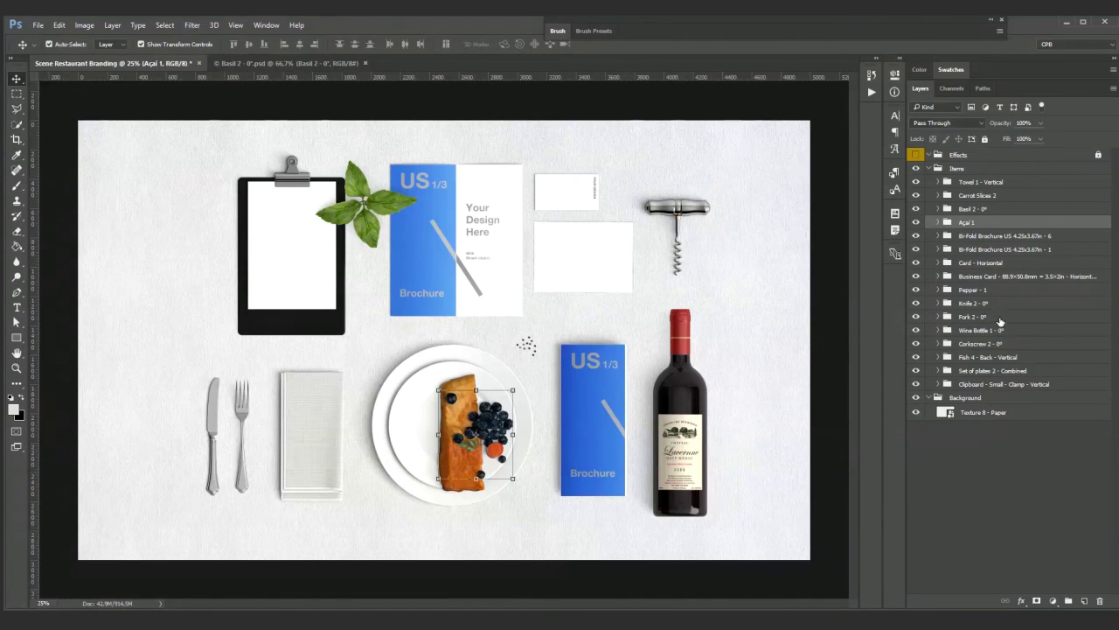
left_click(988, 196, "ctrl")
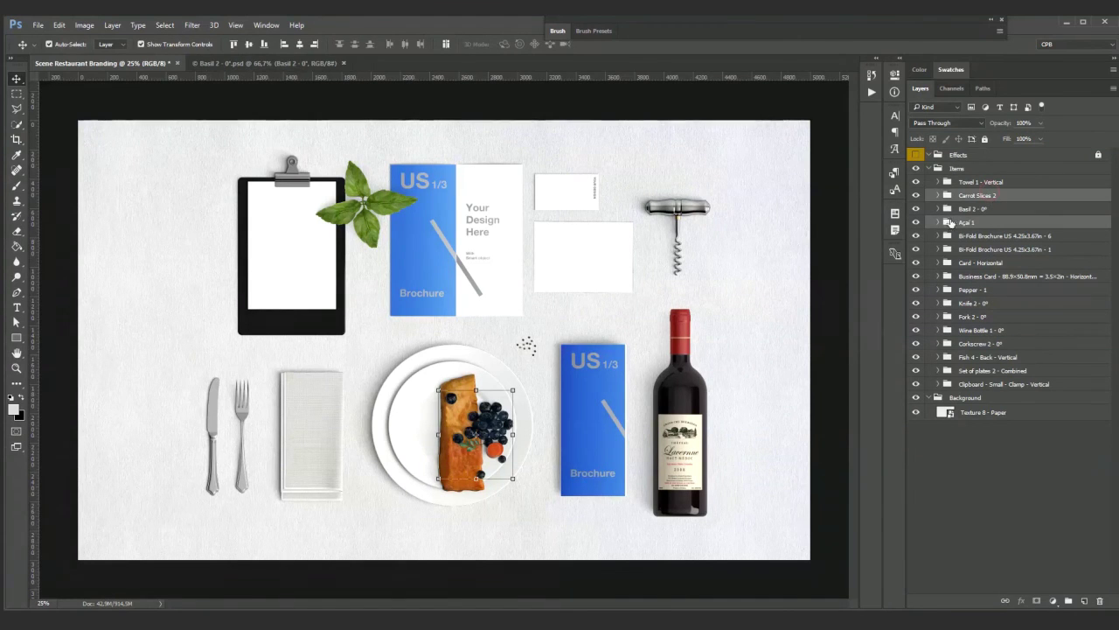
left_click(976, 357, "ctrl")
left_click_drag(512, 370, 496, 390)
left_click_drag(474, 429, 444, 399)
key("Return")
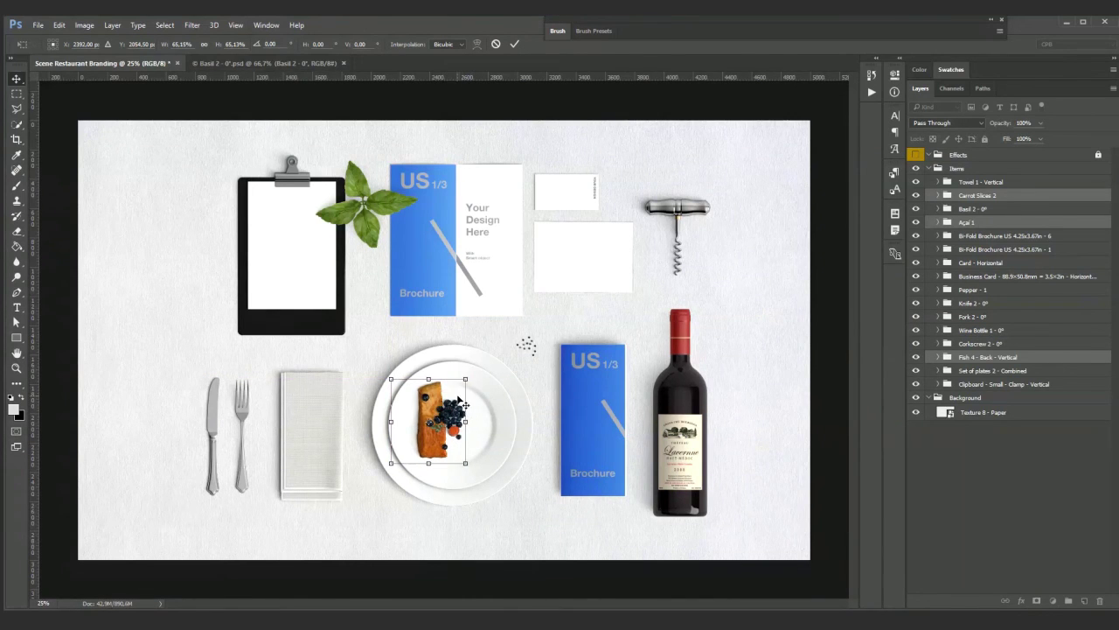
Step: Scale the açaí down to about 52% beside the fish, and move the carrot slices to the right of the açaí
left_click(988, 225)
left_click_drag(503, 391, 469, 401)
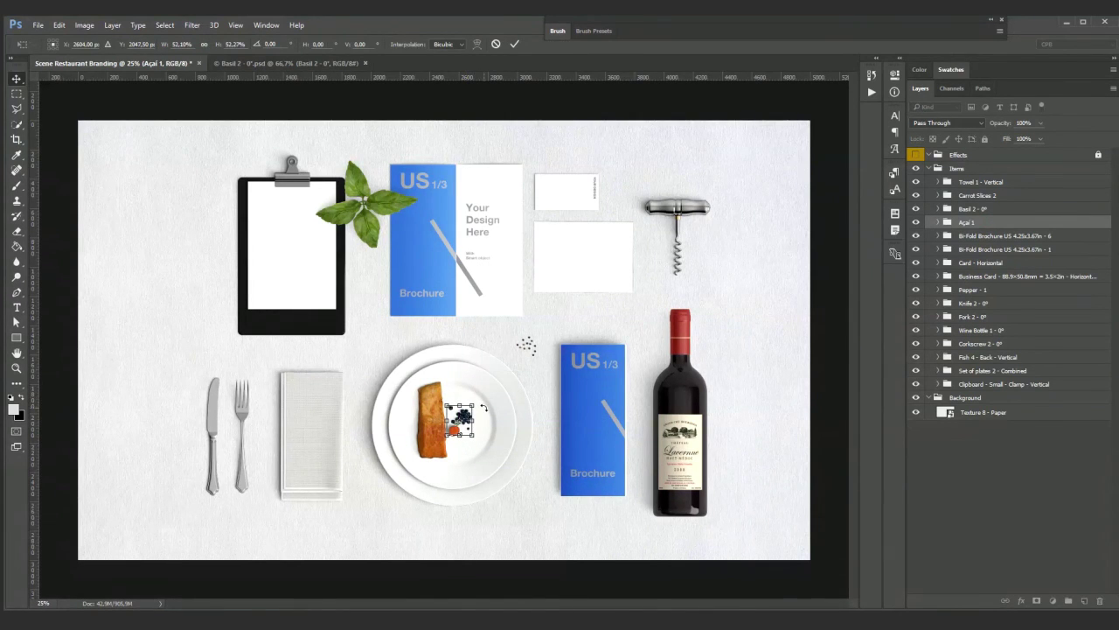
key("Return")
left_click(978, 195)
left_click_drag(554, 280, 584, 274)
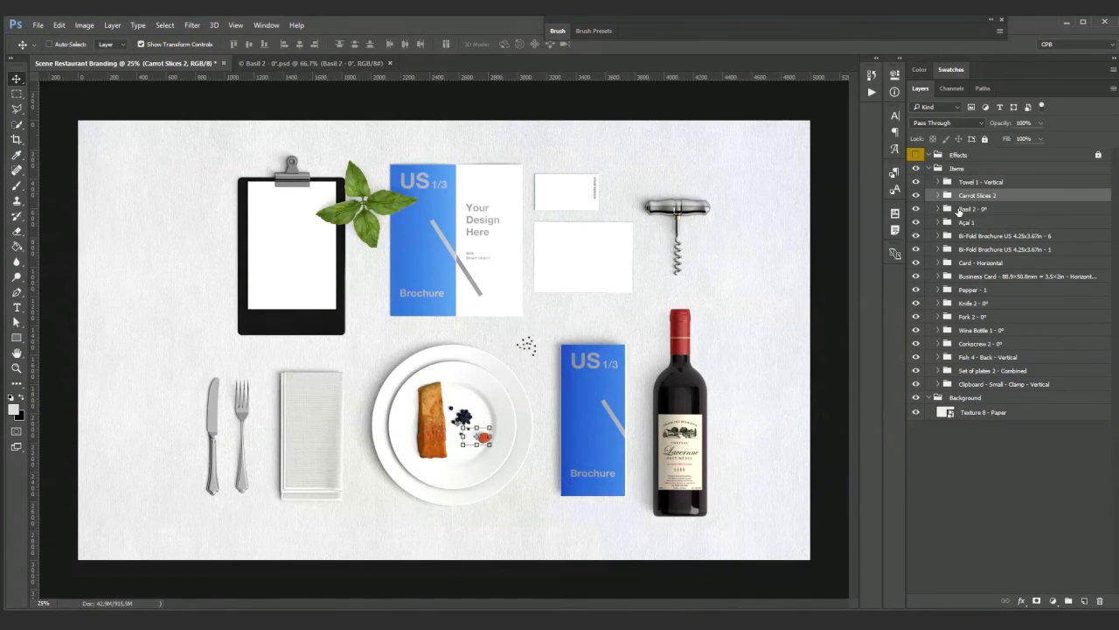
Step: Copy the basil onto the plated food, bring the copy to the front of the items, and scale it down
left_click(978, 210)
left_click_drag(390, 221, 491, 429)
left_click_drag(981, 210, 978, 182)
key("ctrl+t")
left_click_drag(533, 368, 501, 405)
key("Return")
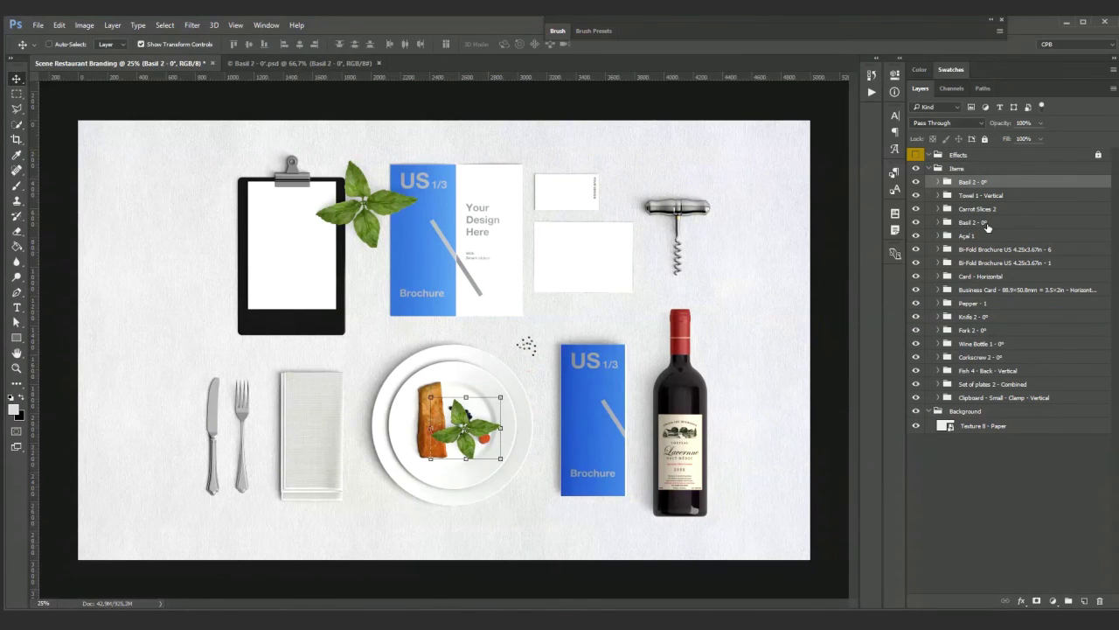
Step: Duplicate the clipboard's basil group within the Scene Restaurant Branding document, and delete the duplicate
left_click(984, 224)
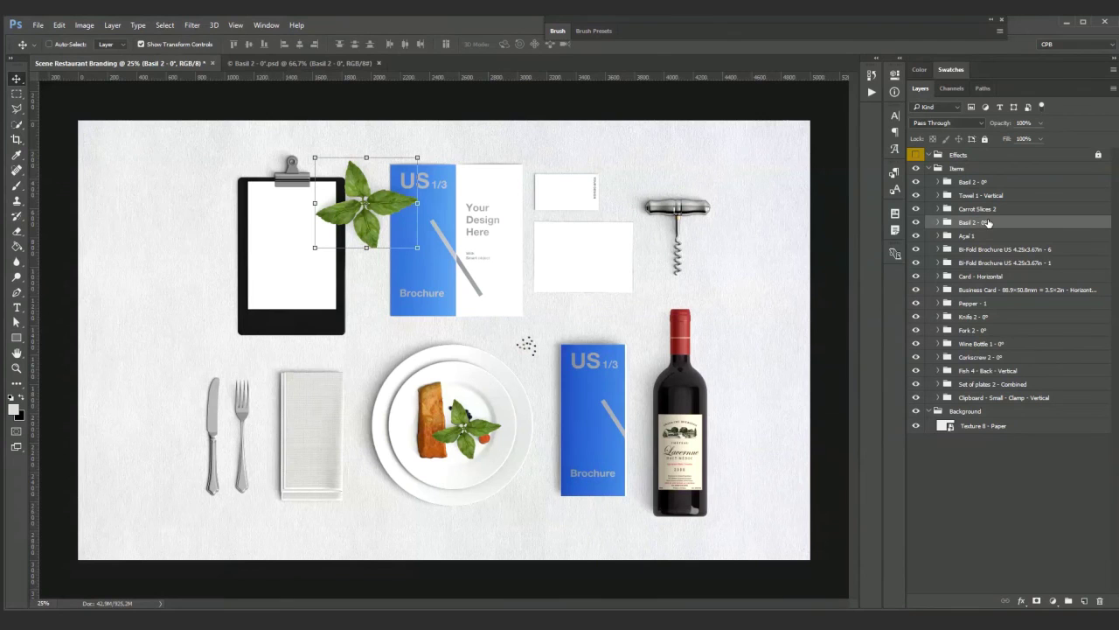
left_click(111, 26)
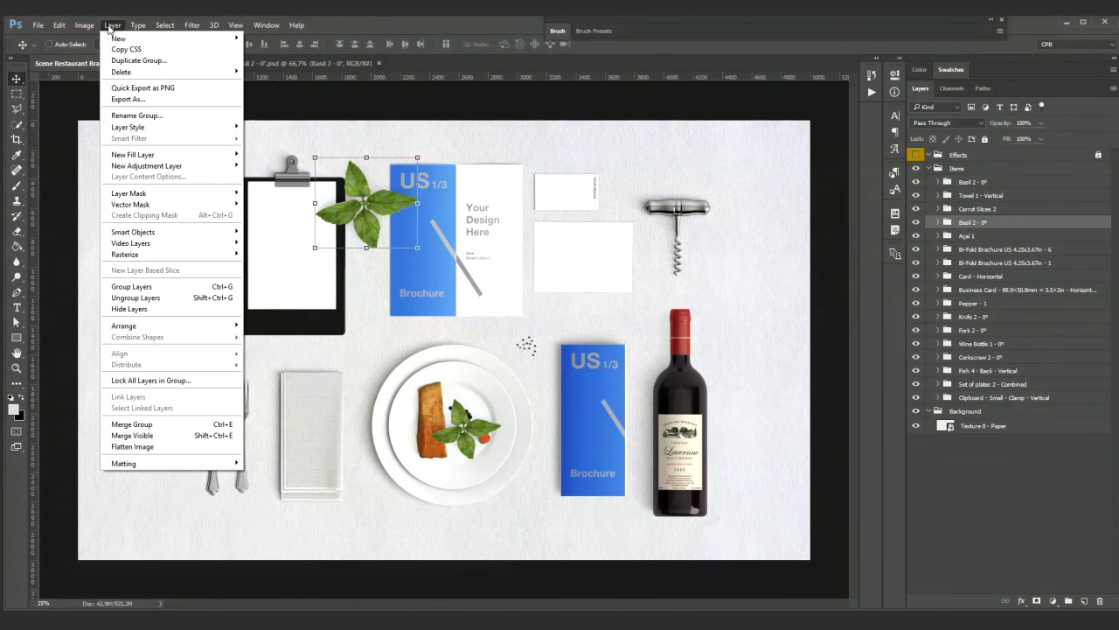
left_click(137, 61)
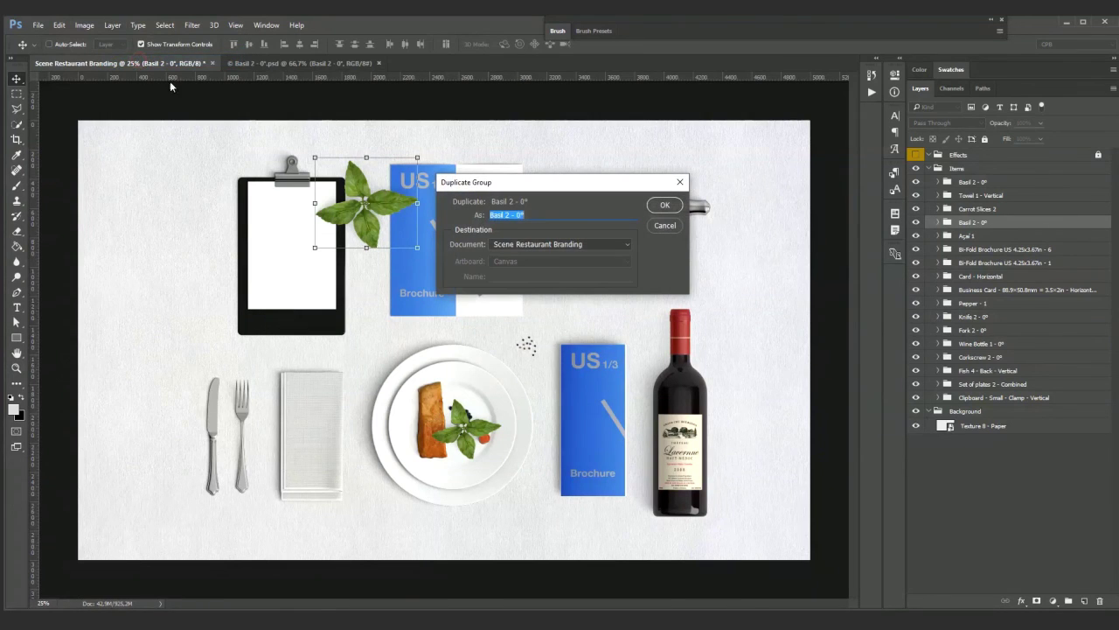
left_click(679, 206)
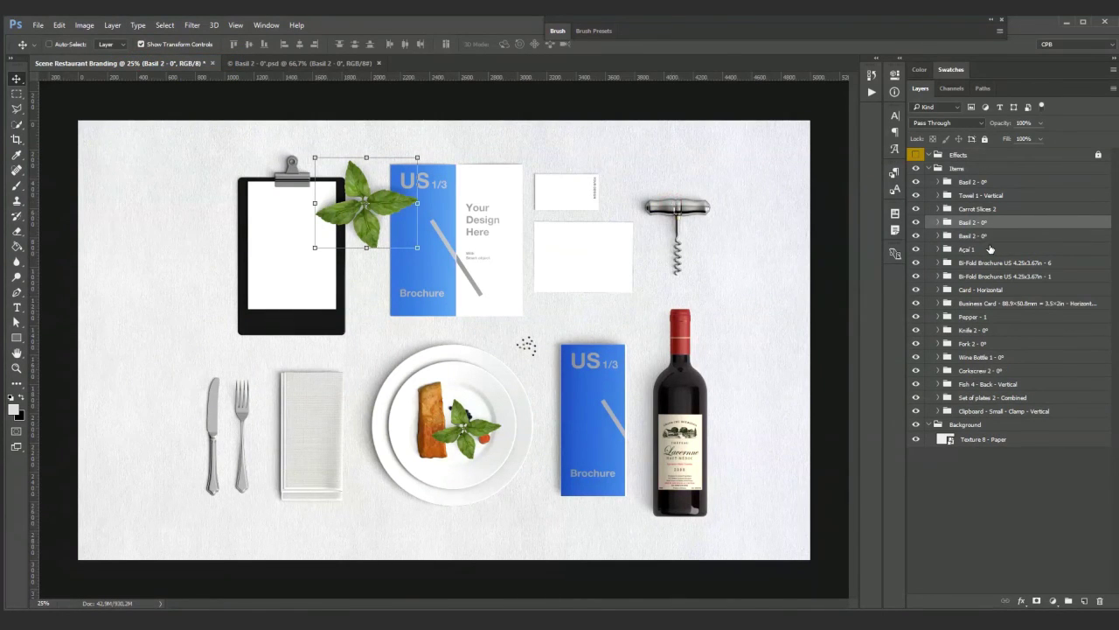
key("Delete")
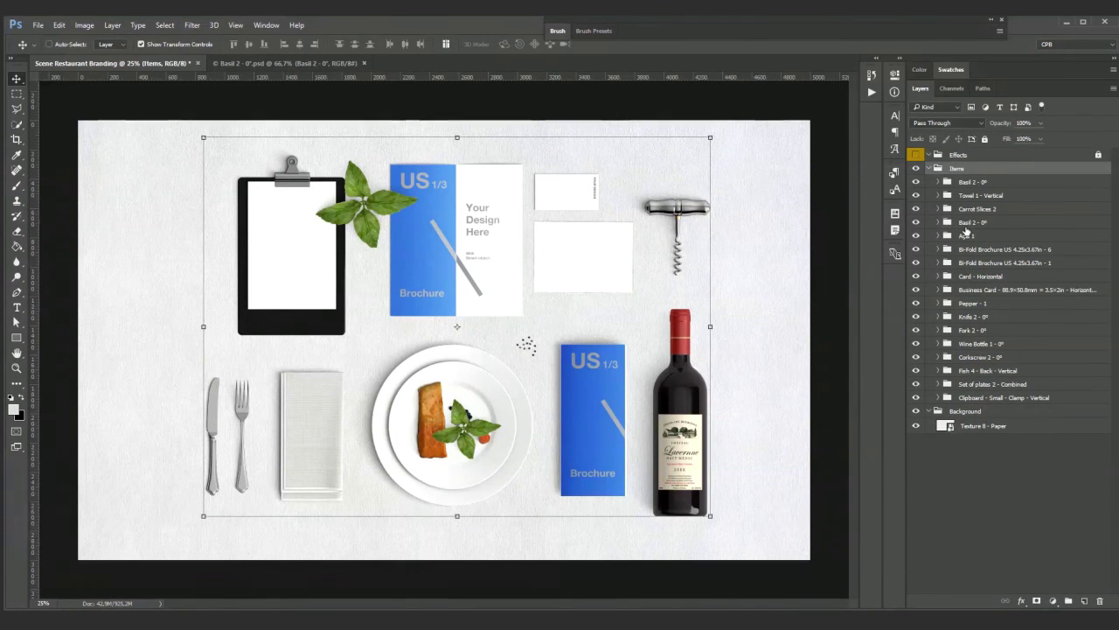
Step: Make two copies of the clipboard's basil group directly in the layer stack and delete both again
left_click(970, 224)
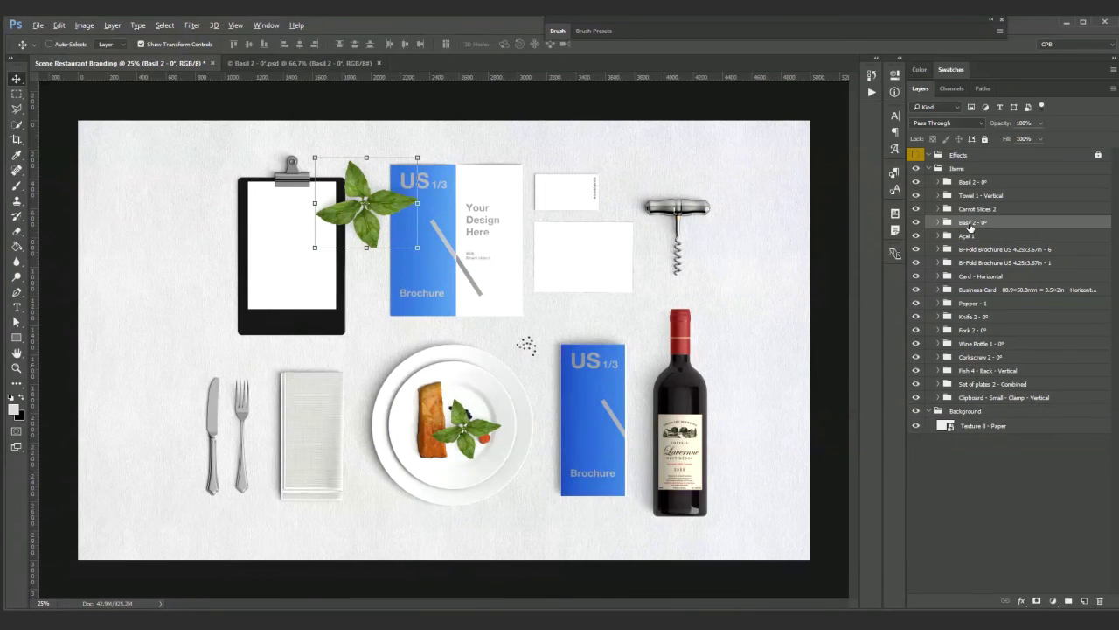
left_click_drag(969, 227, 971, 217)
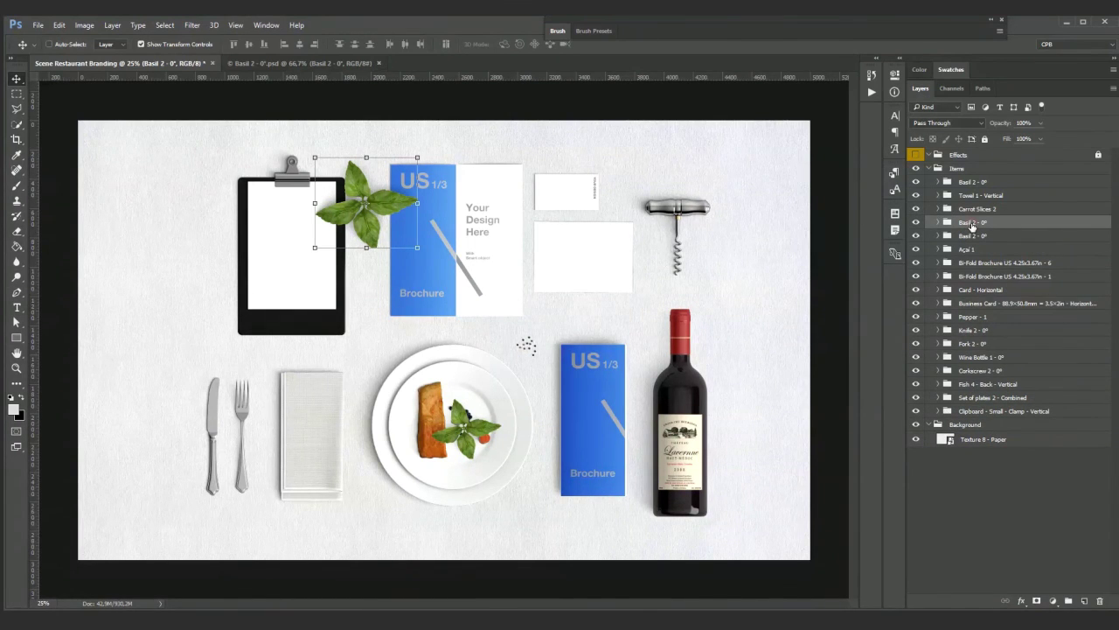
left_click_drag(971, 226, 971, 220)
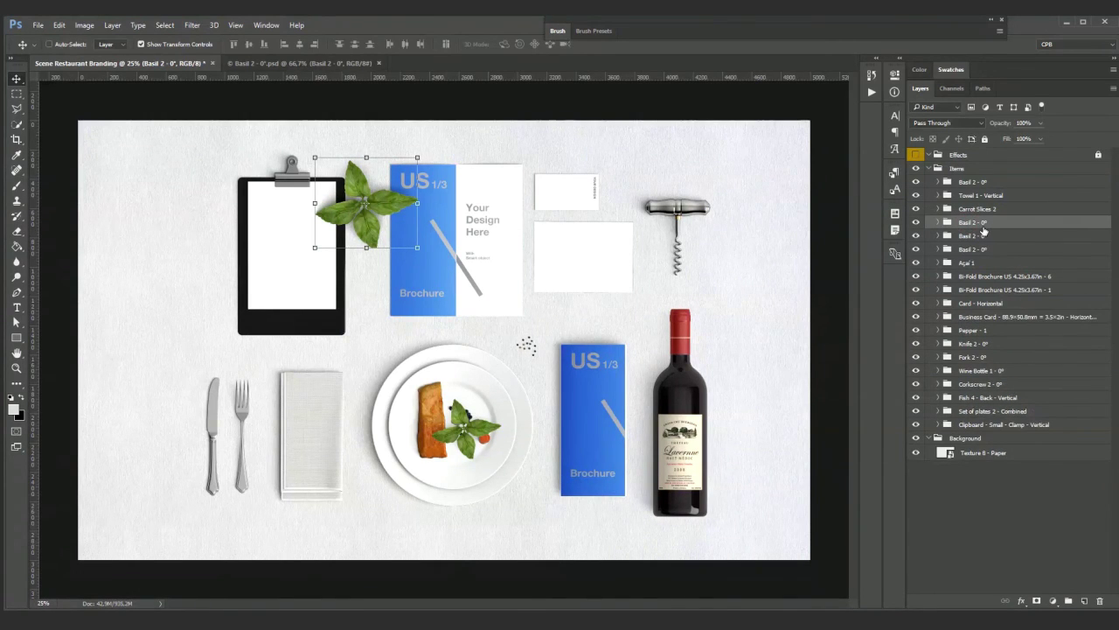
key("Delete")
key("Delete")
key("ctrl+z")
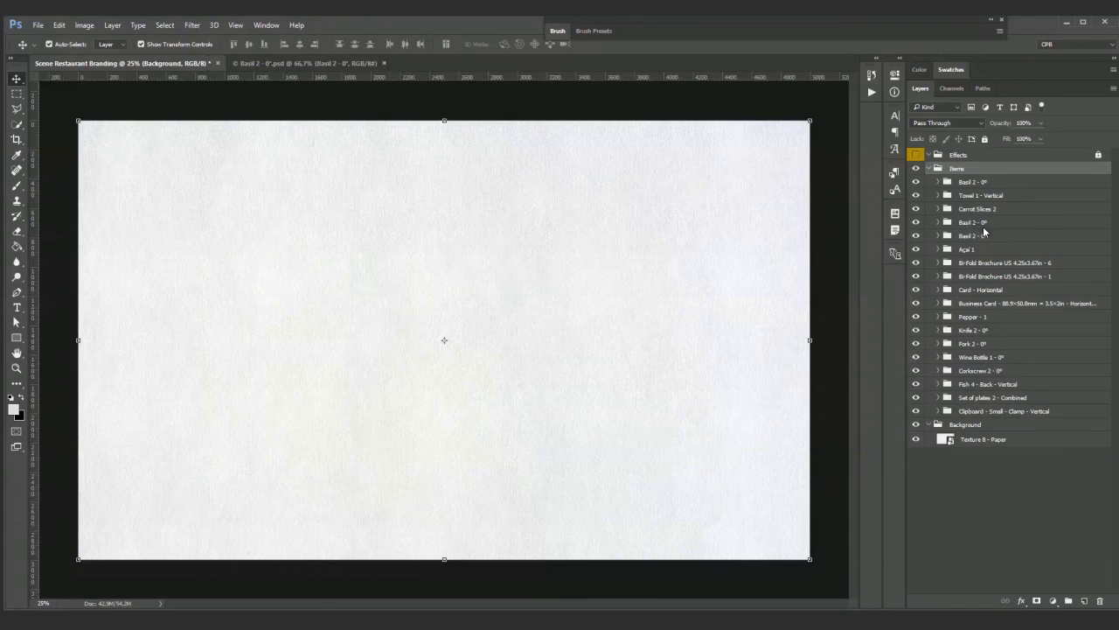
left_click(973, 222)
left_click_drag(361, 189, 488, 391)
key("Delete")
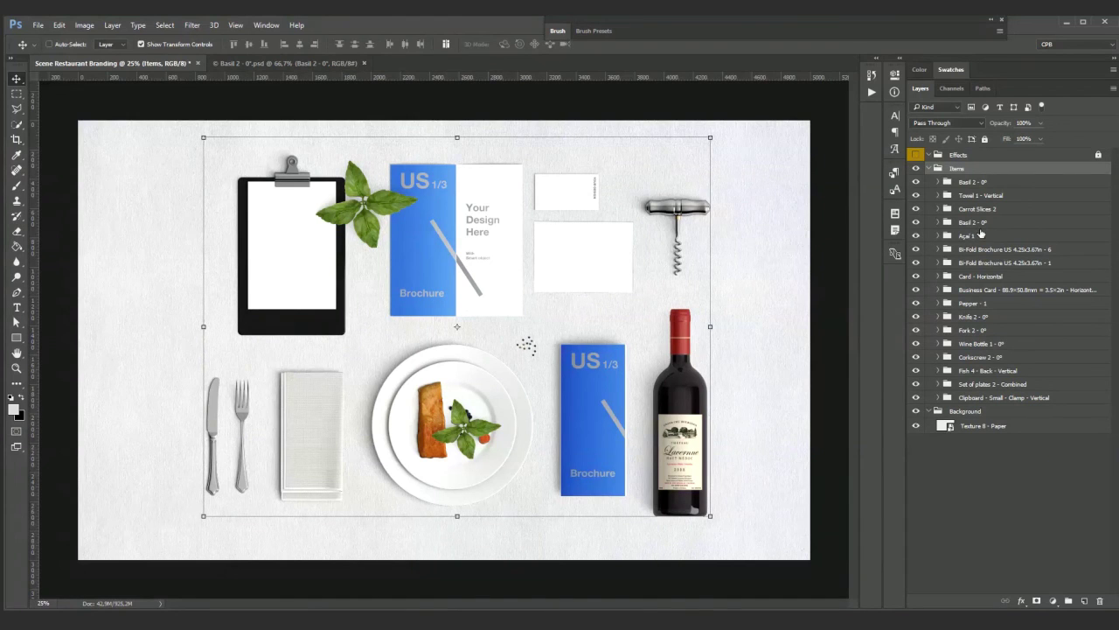
left_click(980, 224)
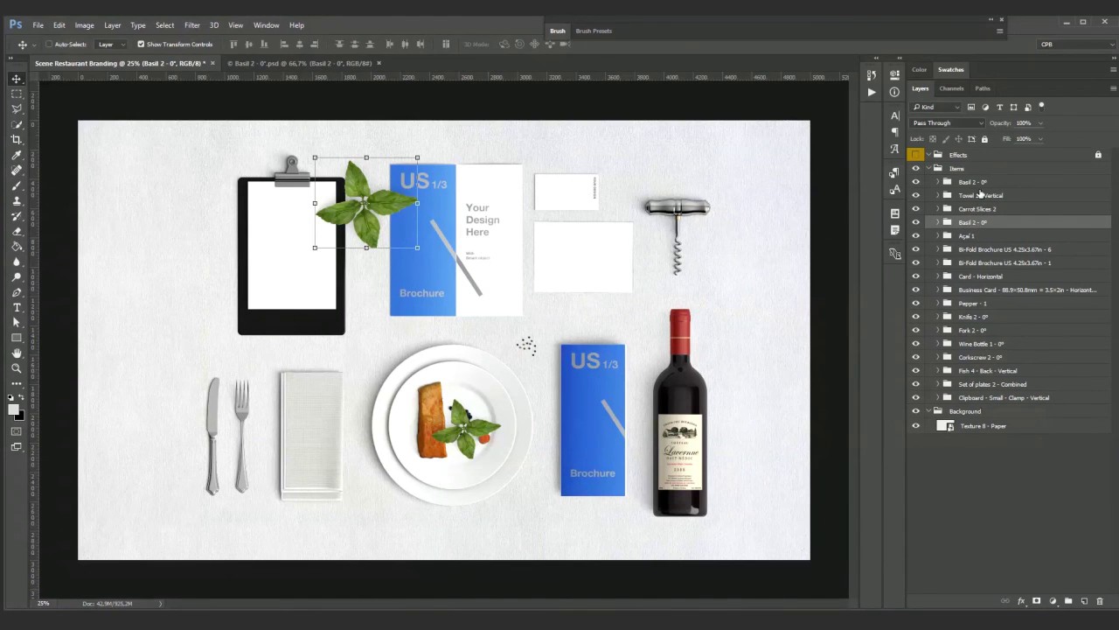
Step: Group the plated basil, carrot slices, açaí and fish, and name the group Meal
left_click(978, 185)
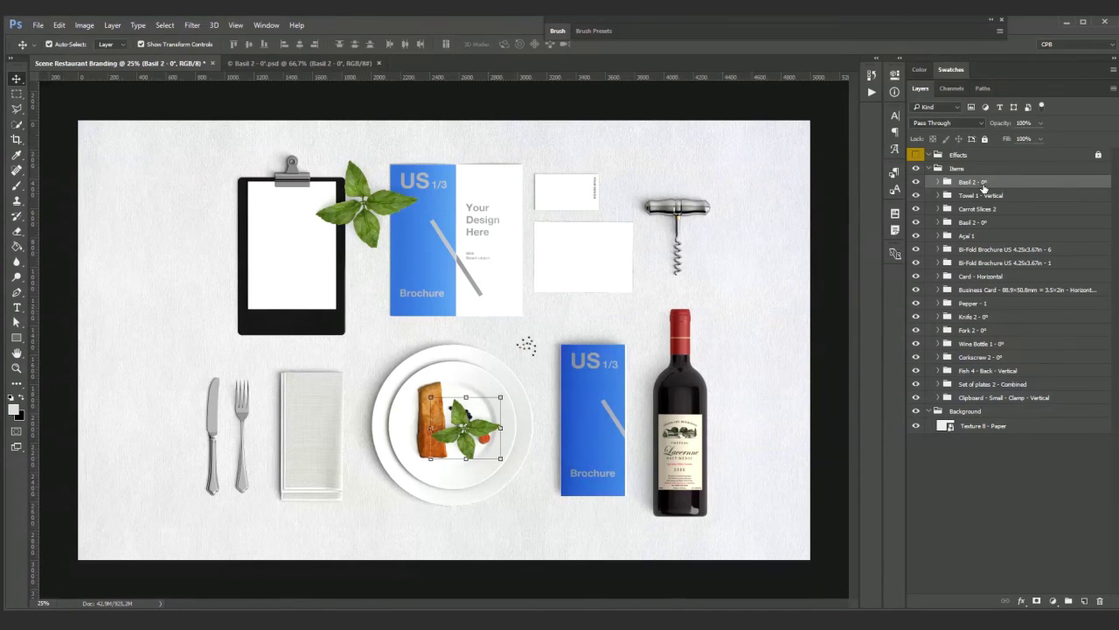
left_click(976, 238, "ctrl")
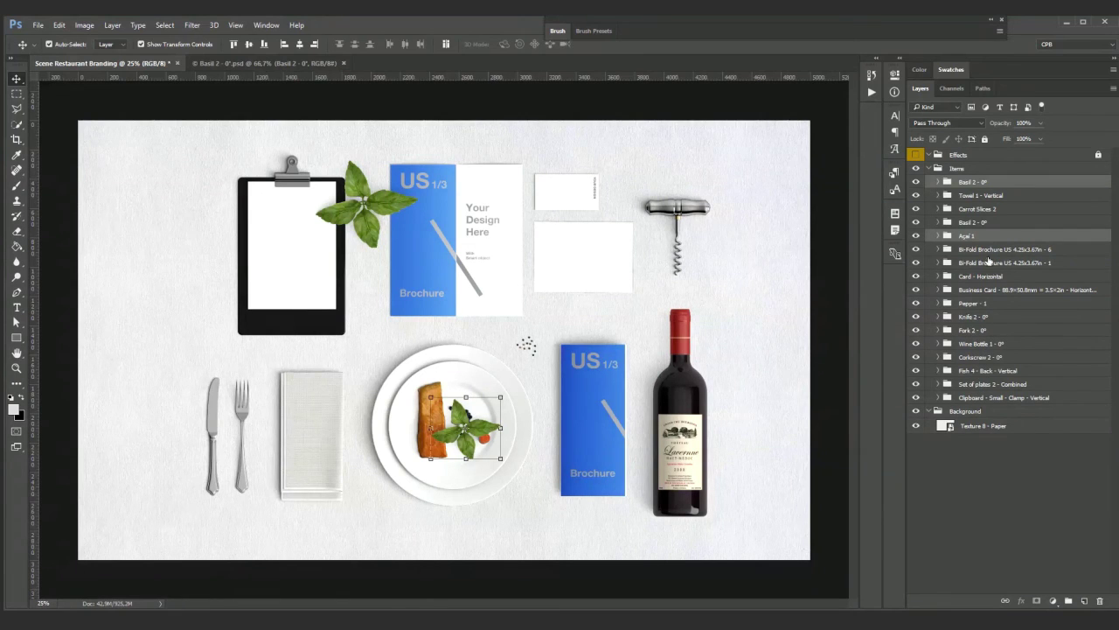
left_click(977, 209, "ctrl")
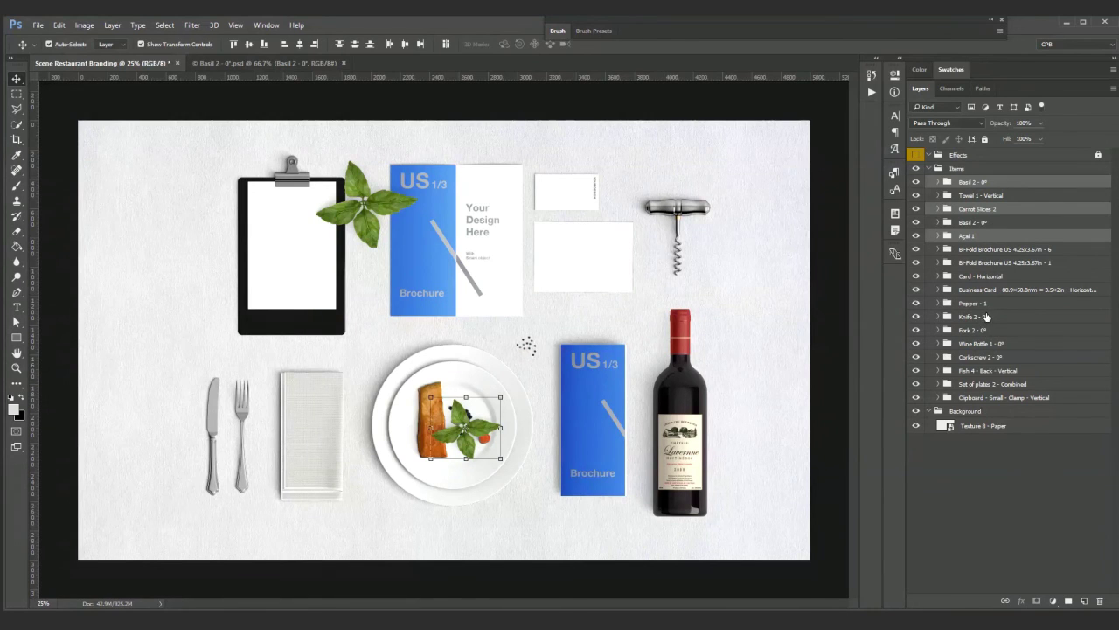
left_click(979, 371, "ctrl")
key("ctrl+g")
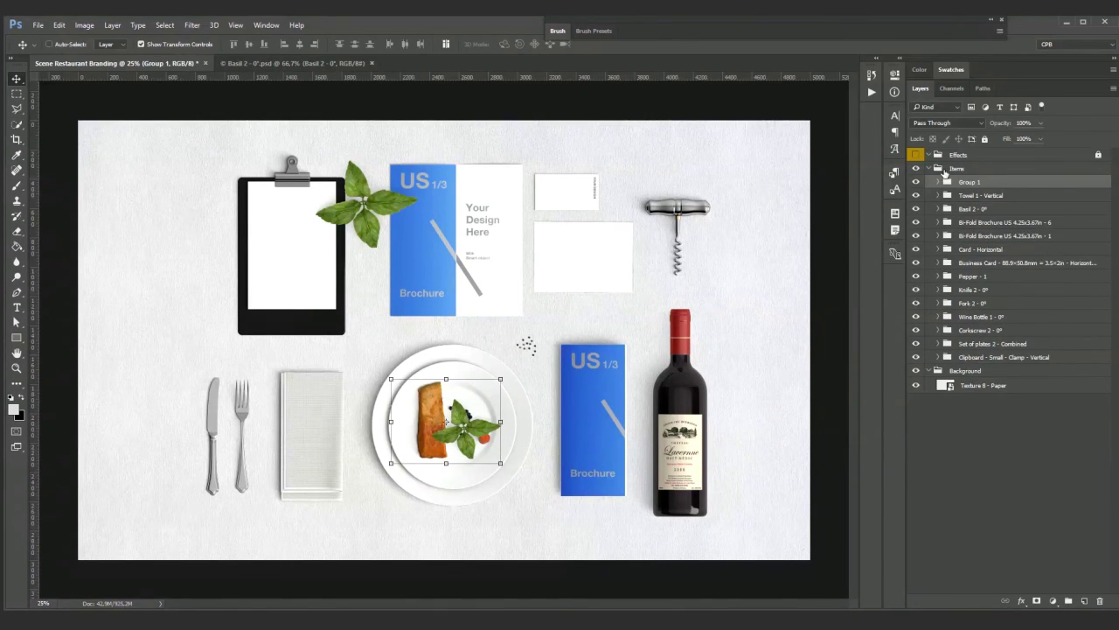
double_click(973, 183)
type("Meal")
key("Return")
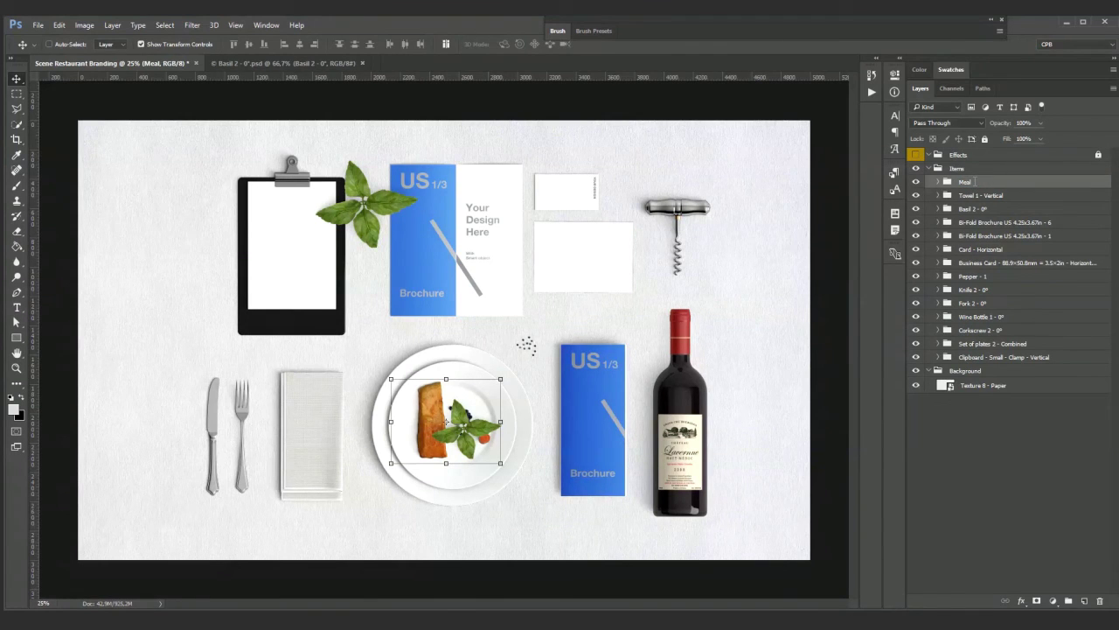
Step: Expand the Meal group, scale the fish down on the plate and rotate it slightly clockwise
left_click(939, 182)
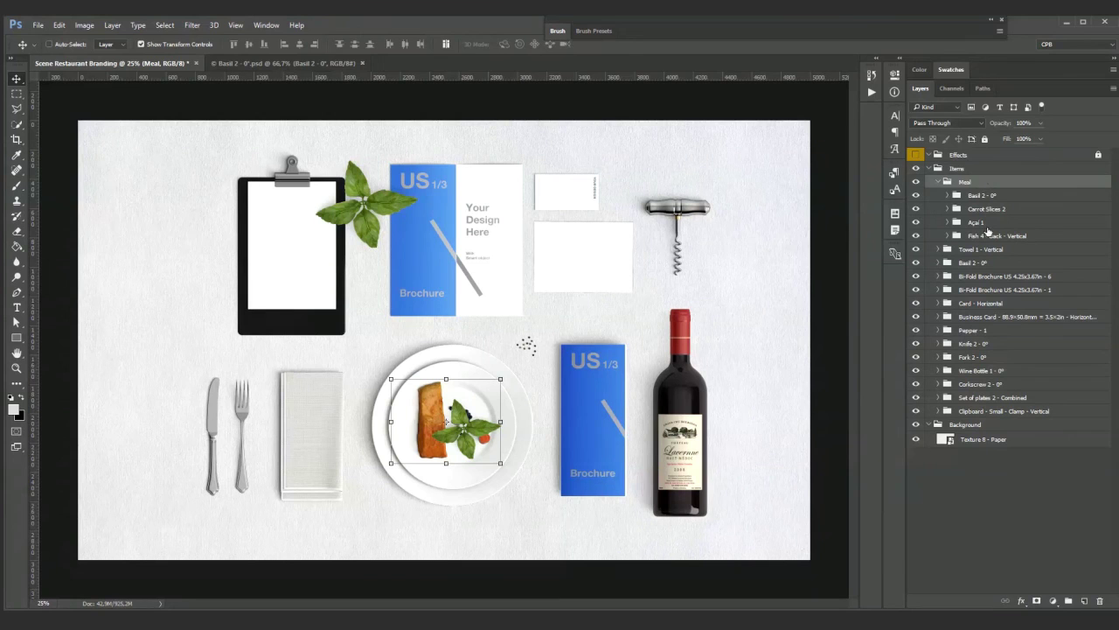
left_click(988, 237)
left_click_drag(465, 371, 450, 396)
key("Return")
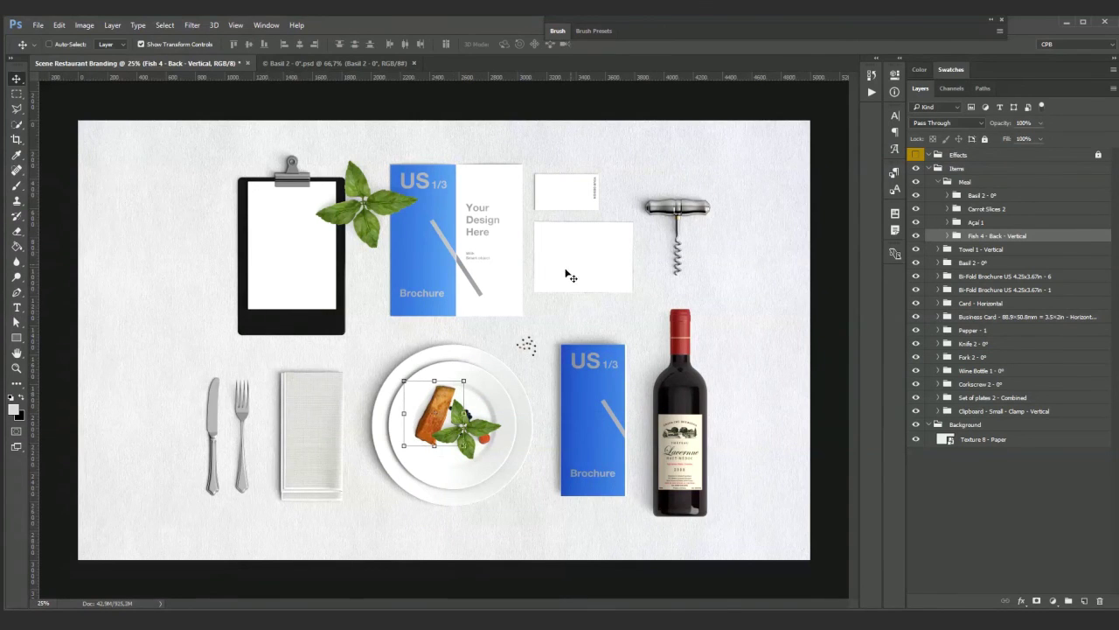
Step: Scale the plated basil down to roughly half its size and place it over the carrot slices
left_click(994, 224)
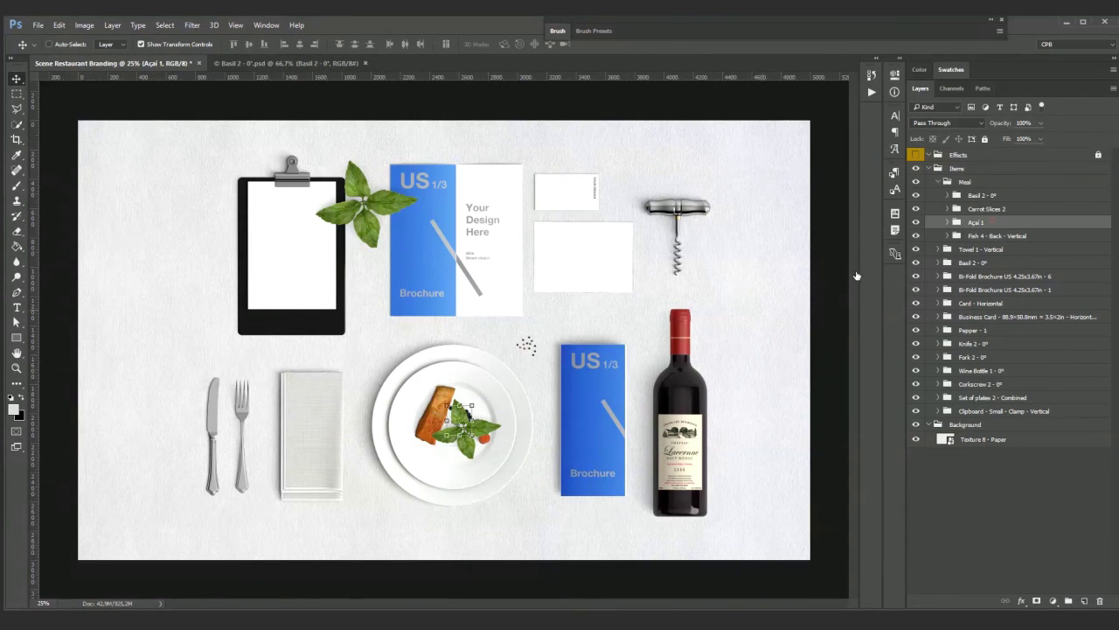
left_click(991, 198)
left_click_drag(501, 397, 482, 440)
key("Return")
left_click_drag(491, 429, 488, 419)
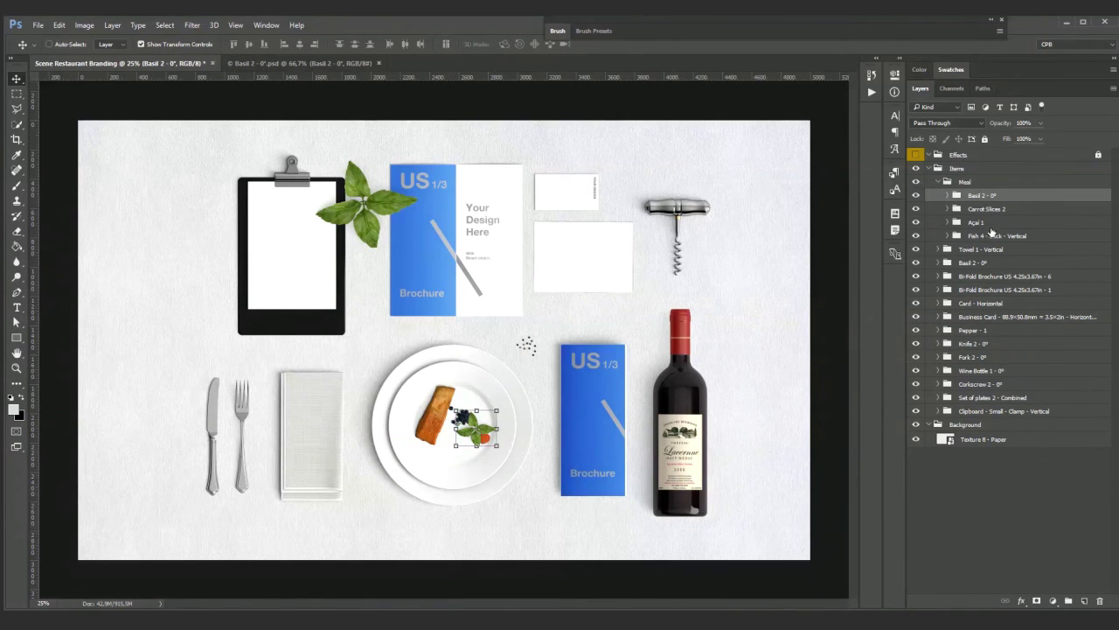
Step: Move the carrot slices left under the basil's lower leaves, and shift both slightly to the right together
left_click(987, 209)
left_click_drag(625, 315, 602, 317)
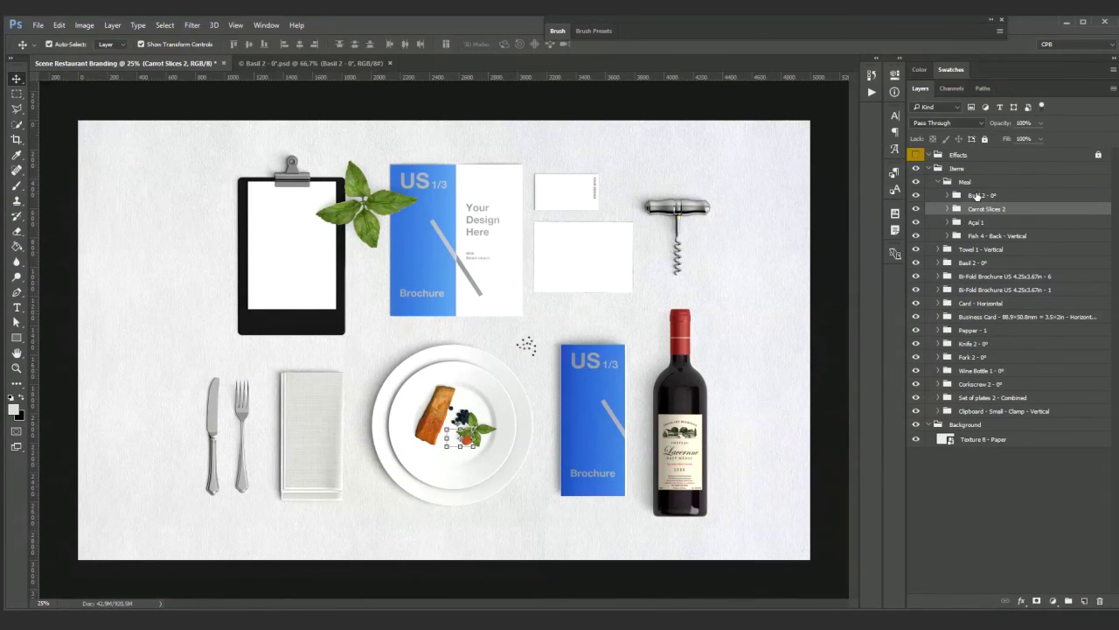
left_click(977, 196, "shift")
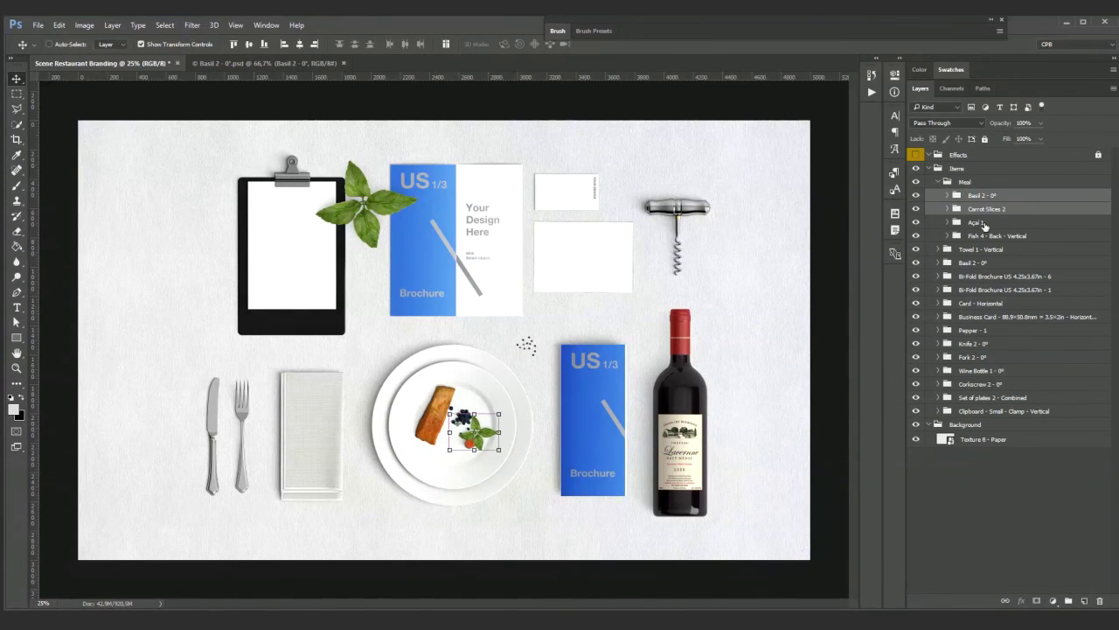
Step: Scale the açaí down further and tuck it under the basil's left leaf, just above the carrot slices
left_click(980, 223)
scroll(466, 446, "up", 4)
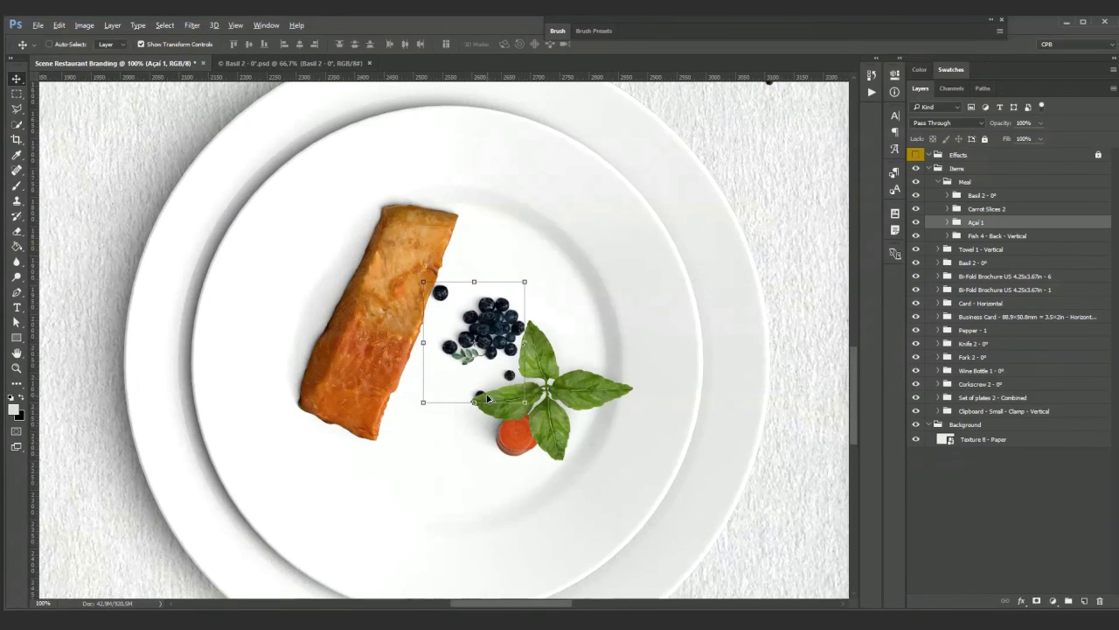
scroll(517, 393, "down", 1)
left_click_drag(490, 293, 494, 351)
key("Return")
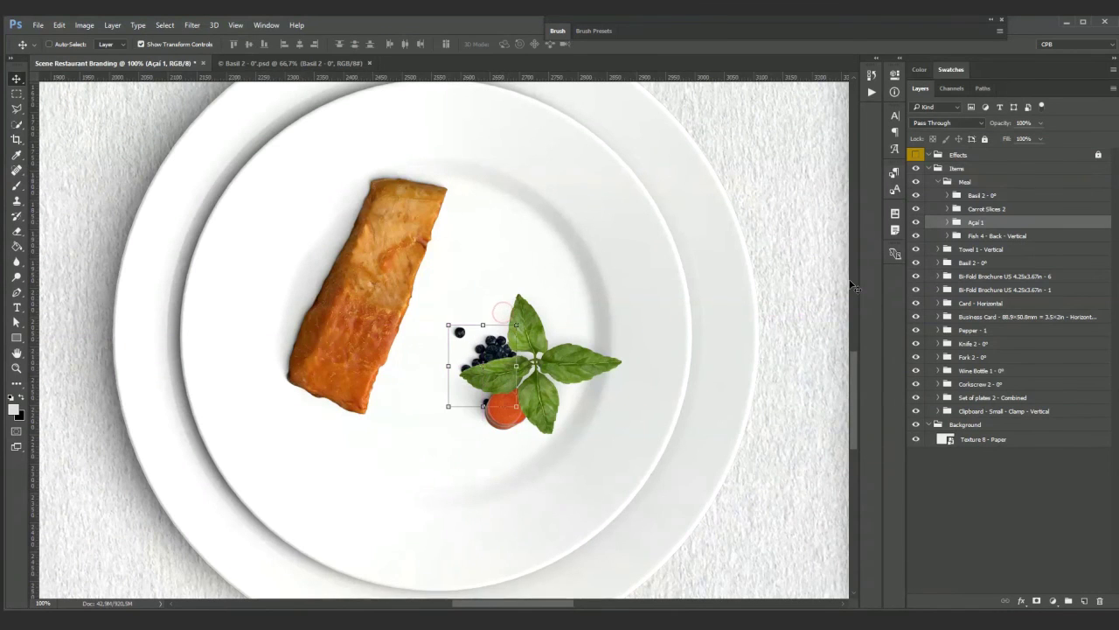
Step: Put the açaí inside a new layer group named Berries within the Meal group
key("ctrl+g")
double_click(978, 222)
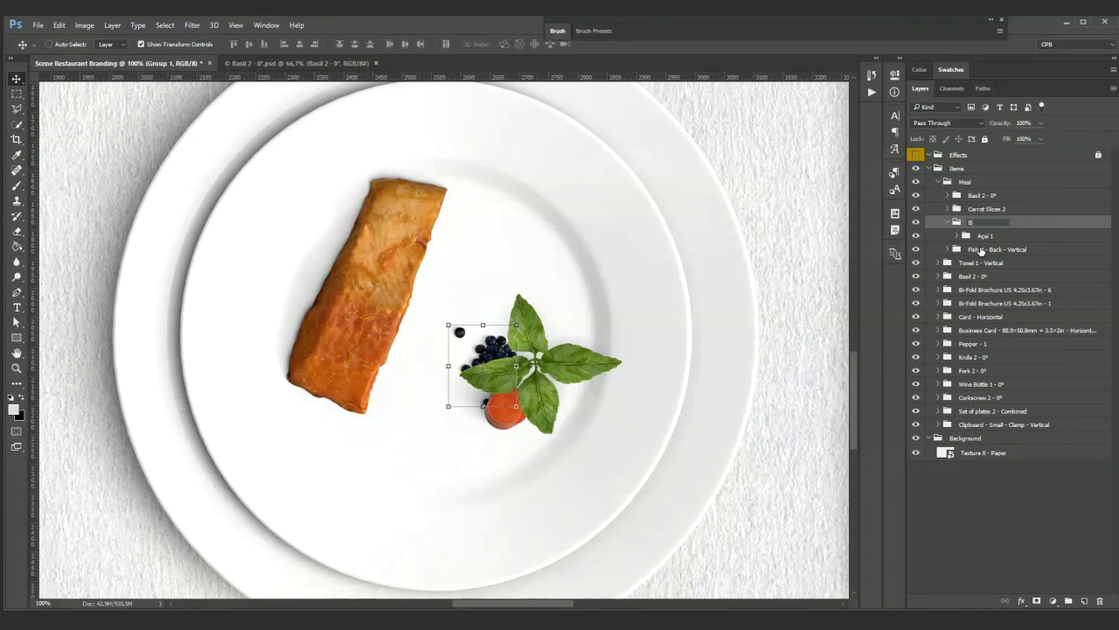
type("Berries")
key("Return")
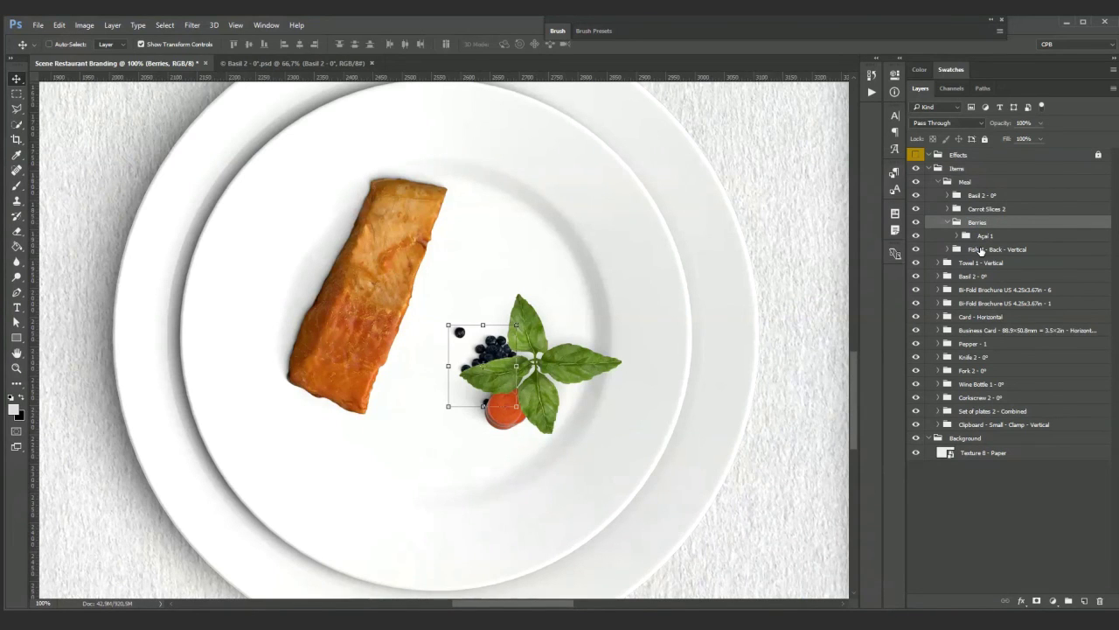
Step: Duplicate the açaí cluster many times to build a dense berry pile under the basil and carrot, beside the fish
left_click(996, 237)
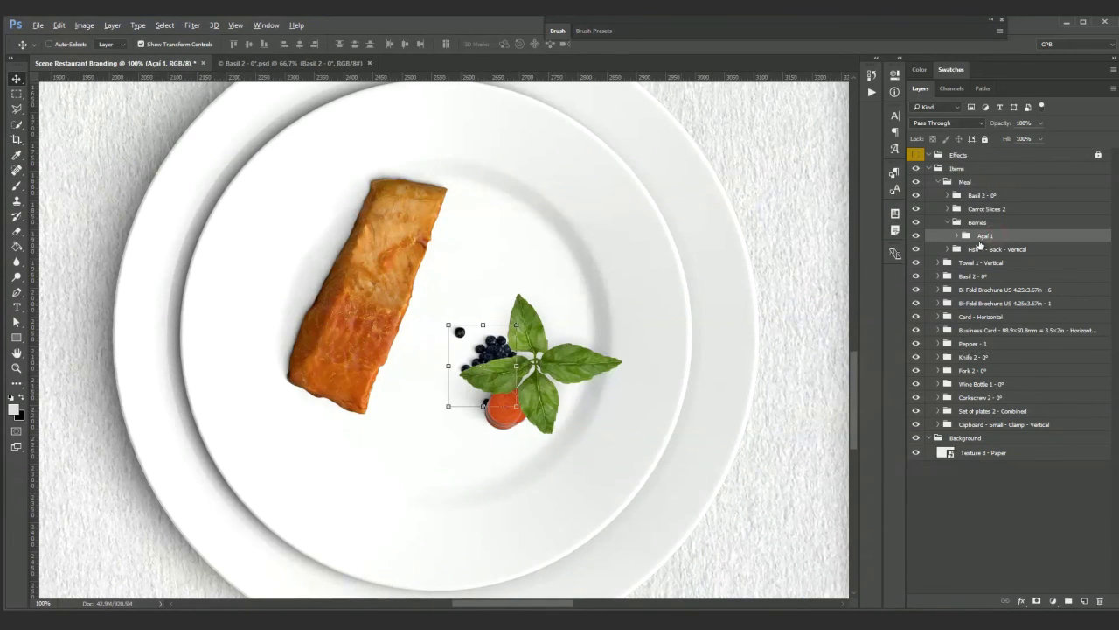
left_click_drag(496, 349, 442, 389)
left_click_drag(465, 329, 529, 358)
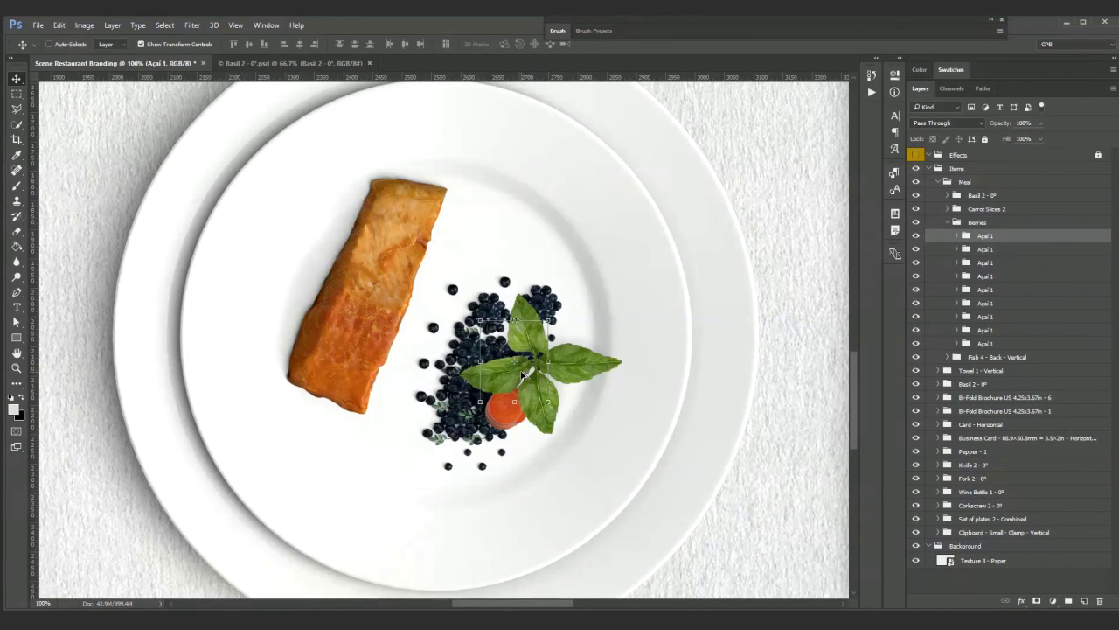
left_click_drag(522, 374, 502, 343)
left_click_drag(501, 332, 463, 447)
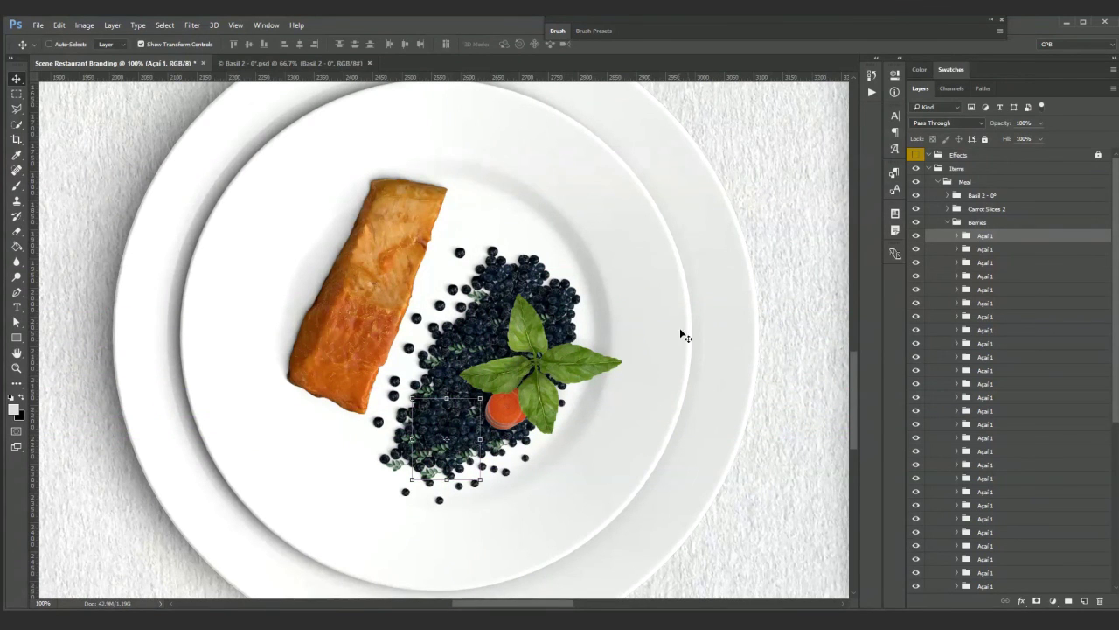
Step: Collapse the Berries group and add a layer mask to it
left_click(957, 224)
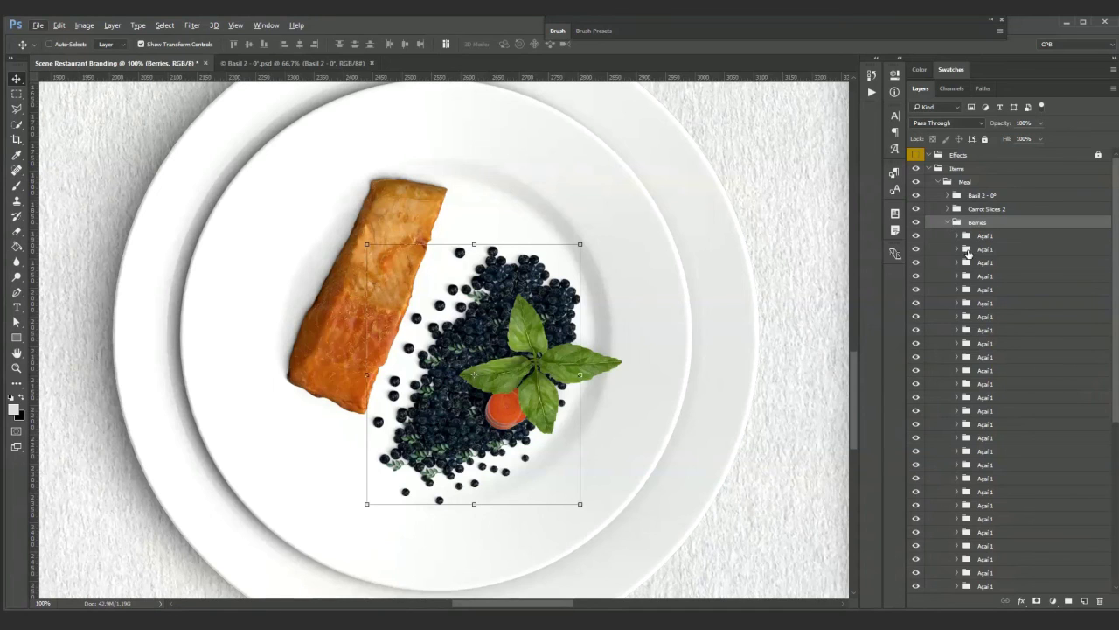
left_click(949, 223)
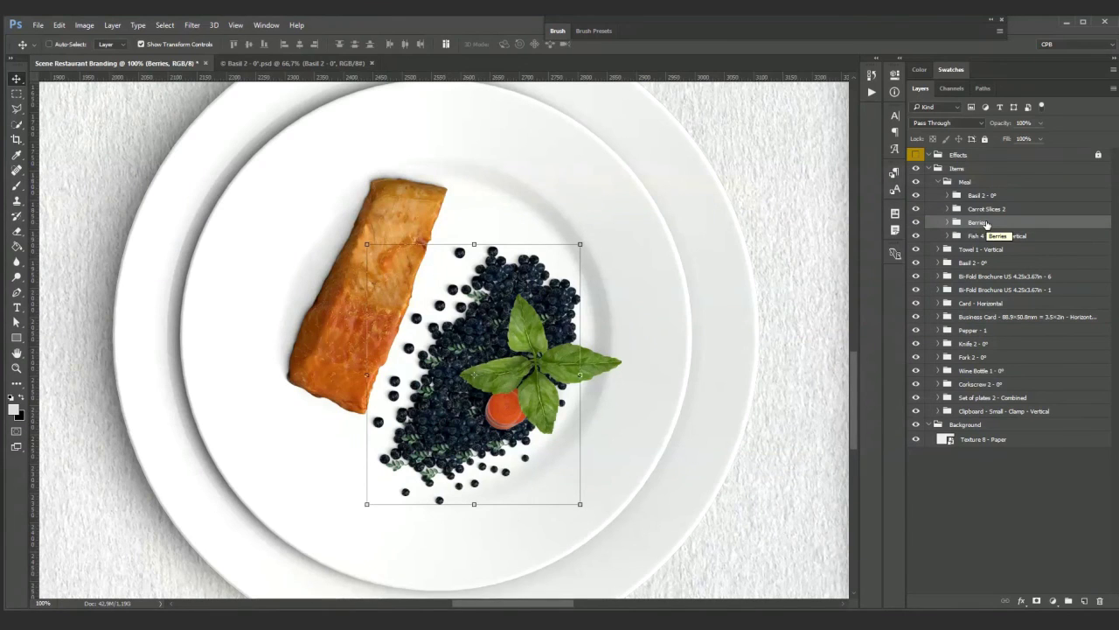
left_click(1037, 601)
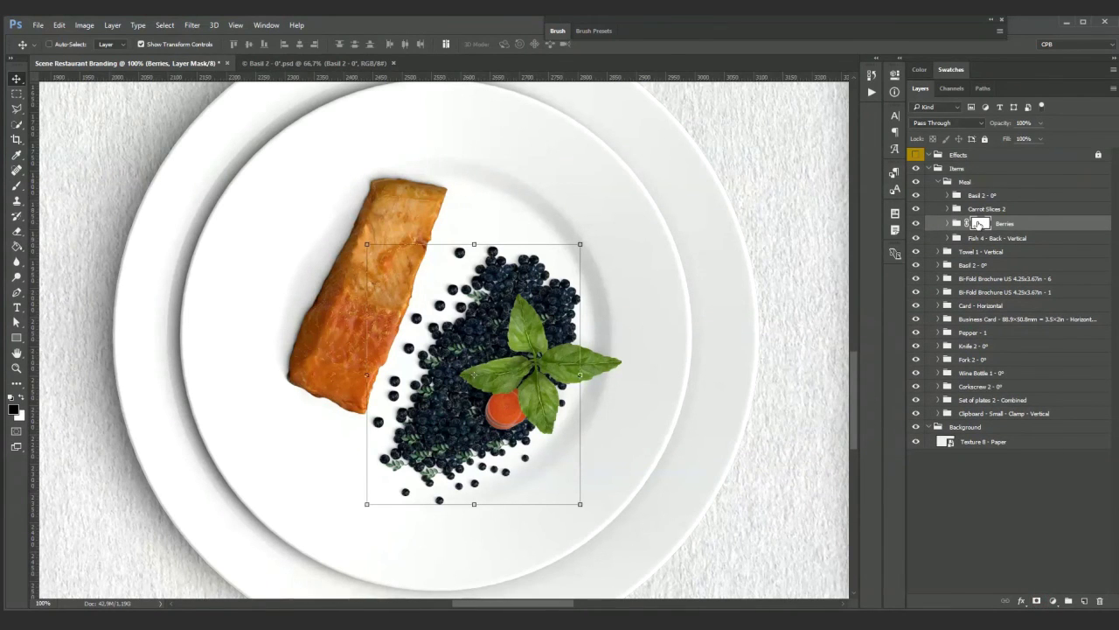
Step: Paint black (#000000) on the Berries mask with the Brush to hide stray berries near the fish and below the pile
left_click(14, 189)
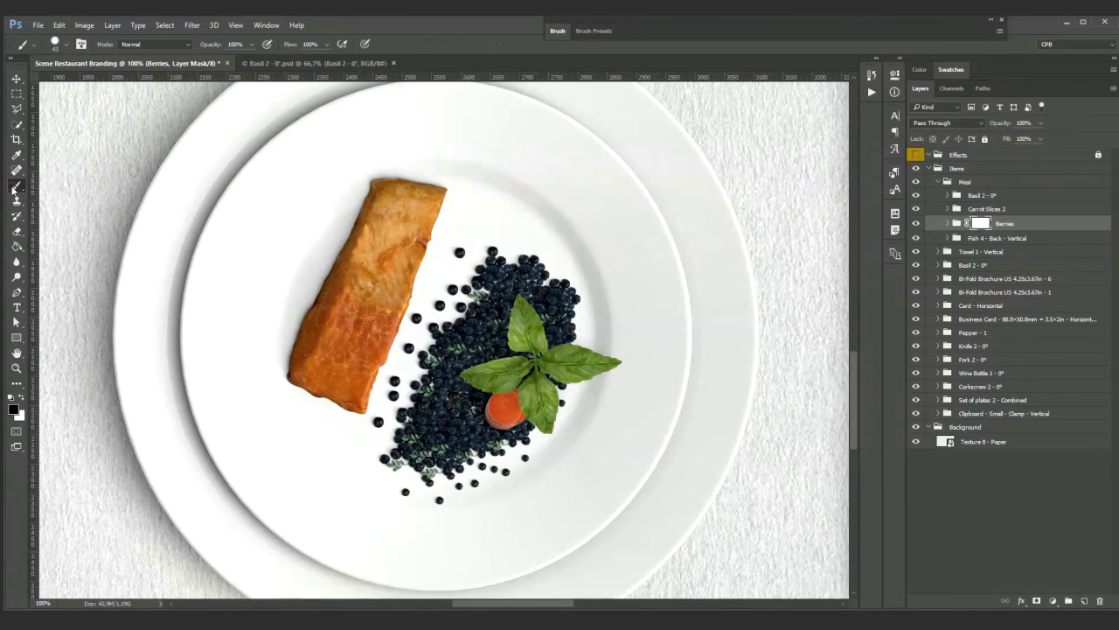
left_click(14, 411)
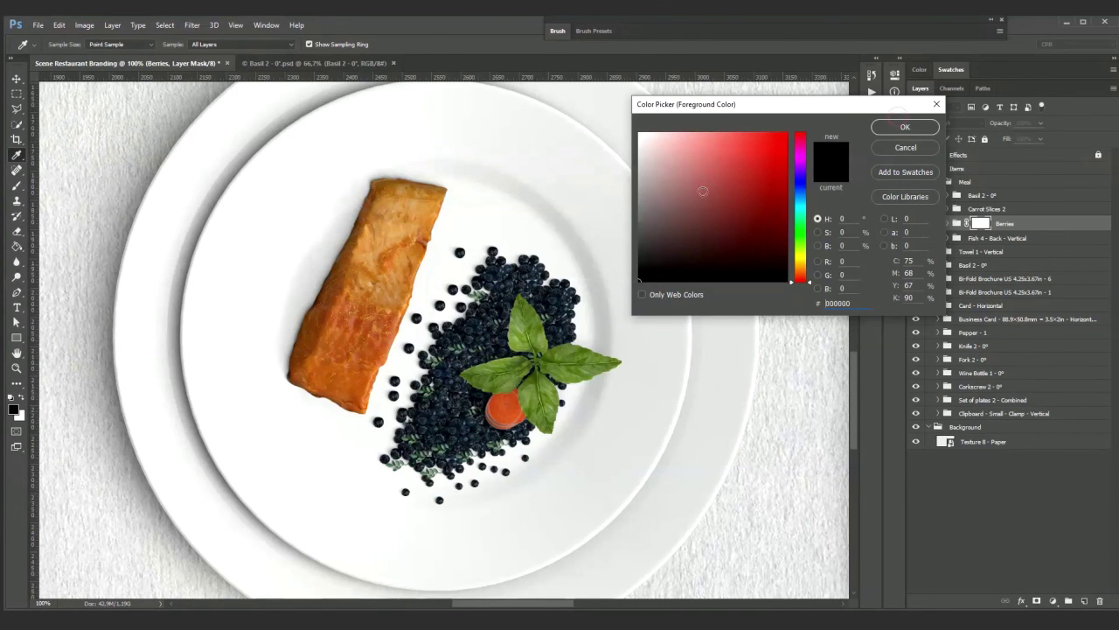
left_click(904, 128)
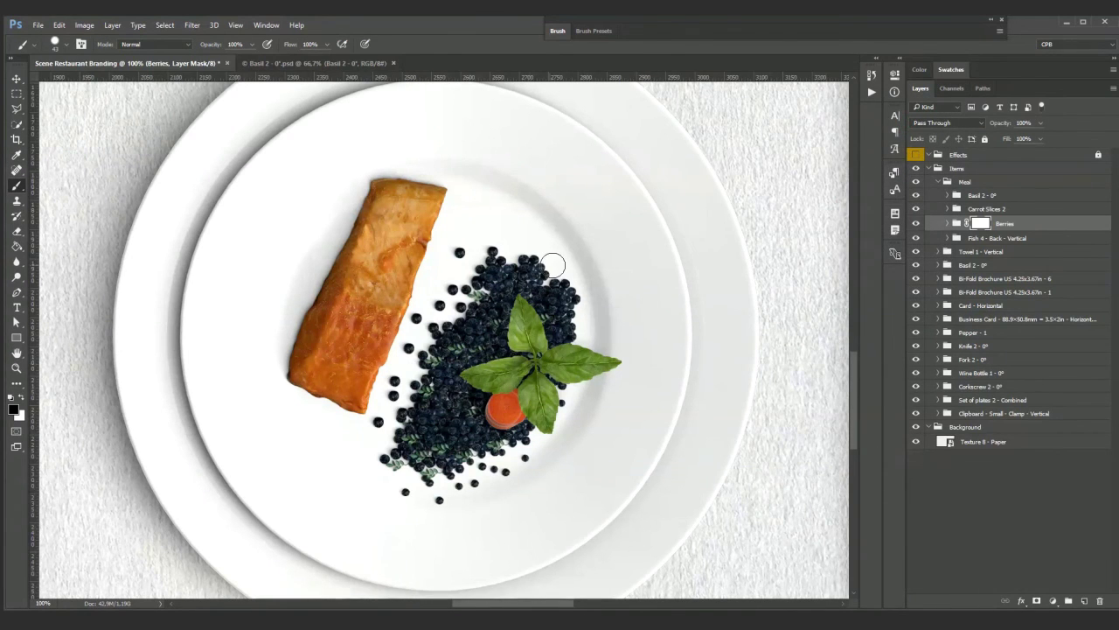
right_click(414, 299)
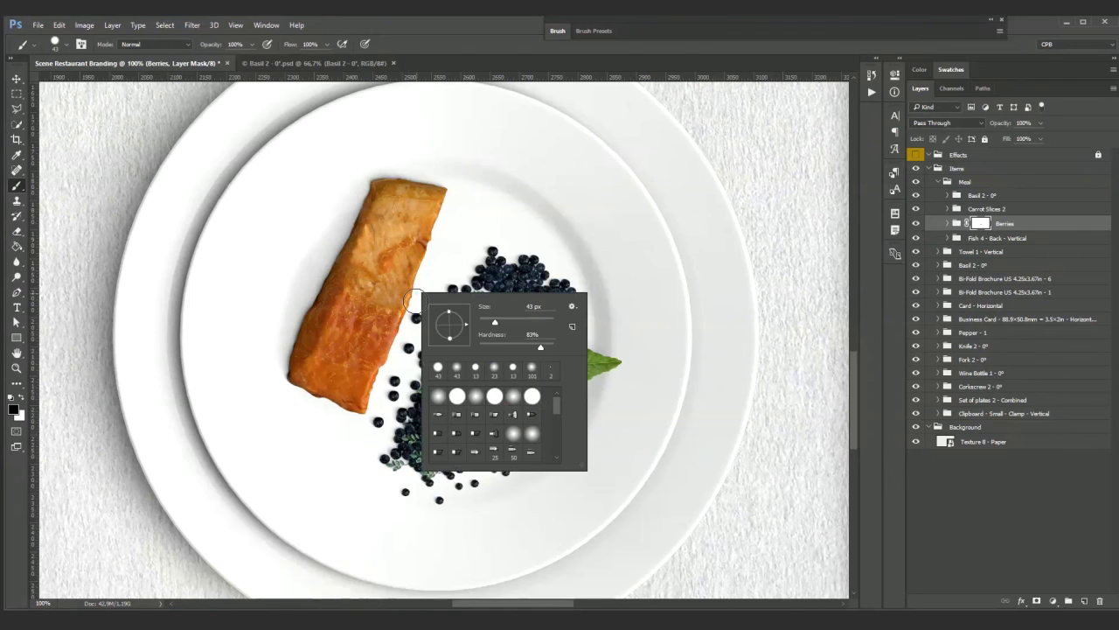
left_click(500, 183)
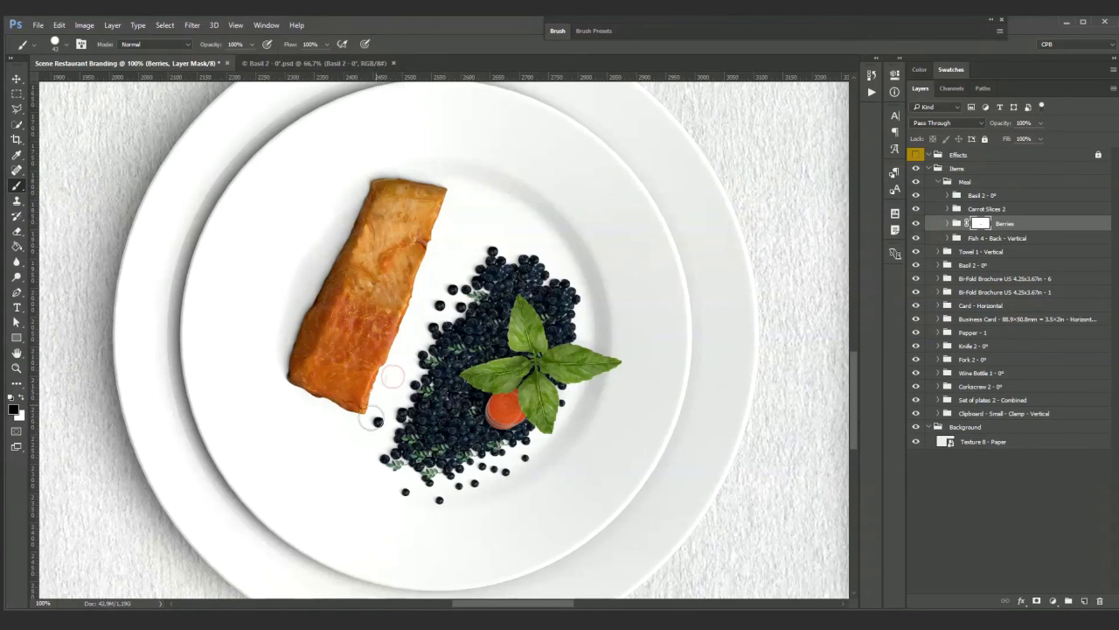
left_click_drag(395, 380, 378, 423)
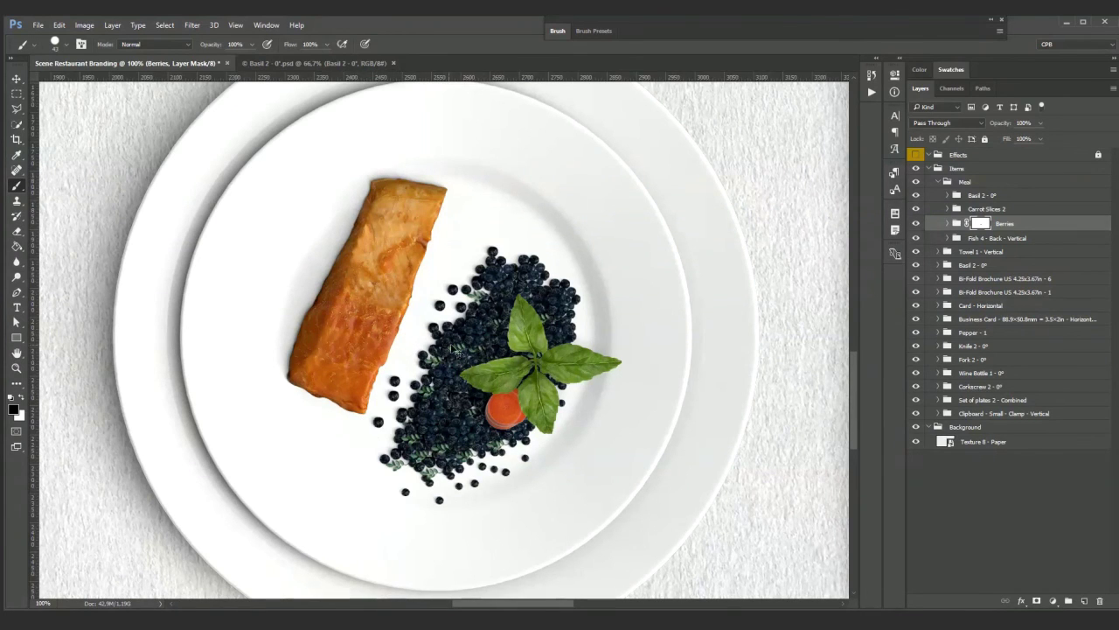
left_click(446, 284)
left_click(407, 496)
left_click(443, 504)
left_click_drag(463, 492, 468, 490)
left_click(476, 486)
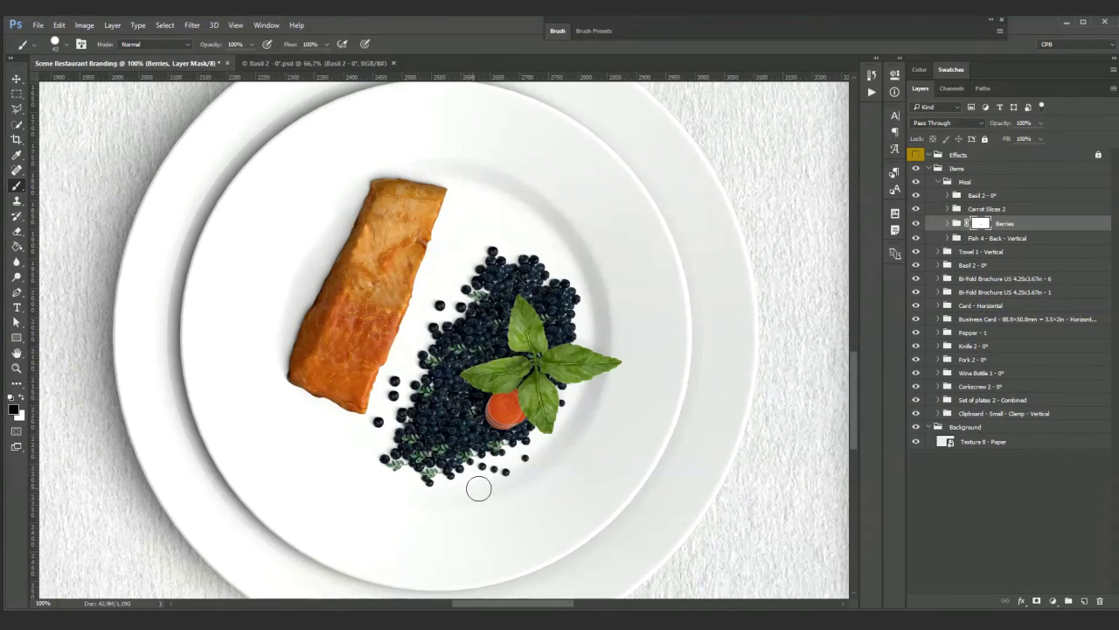
left_click(527, 461)
Step: Examine how the plated meal sits within the whole scene, both close up and in overview
scroll(587, 475, "down", 5)
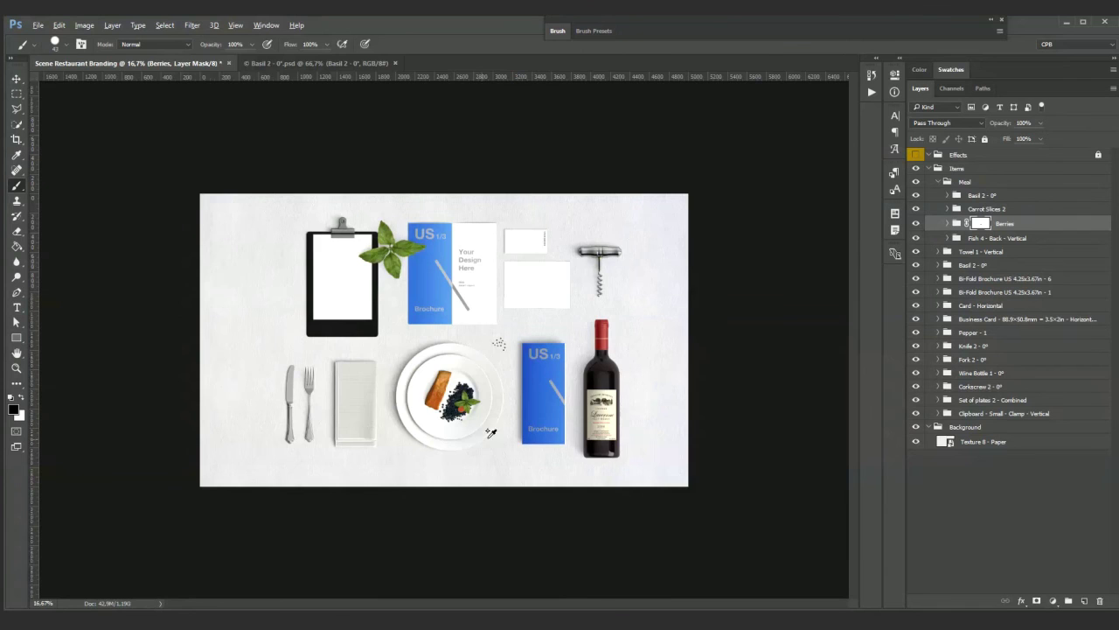
scroll(475, 437, "up", 2)
scroll(475, 436, "up", 2)
left_click_drag(433, 411, 432, 319)
key("v")
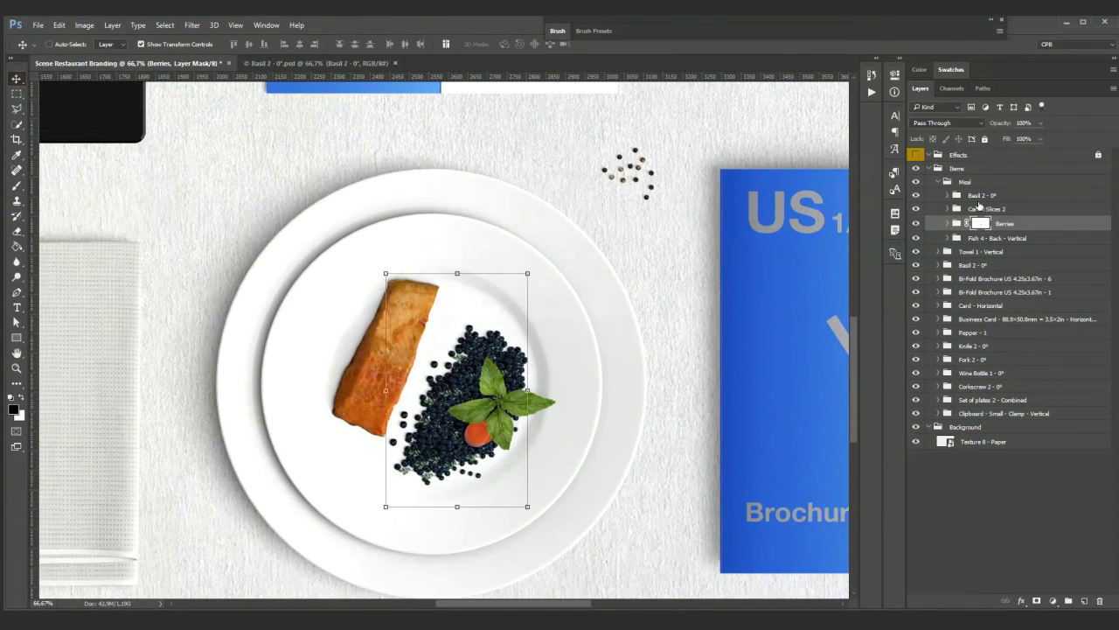
mouse_move(496, 379)
left_mouse_down()
mouse_move(497, 362)
mouse_move(495, 372)
left_mouse_up()
scroll(549, 388, "down", 2)
scroll(549, 388, "down", 1)
scroll(500, 451, "down", 2)
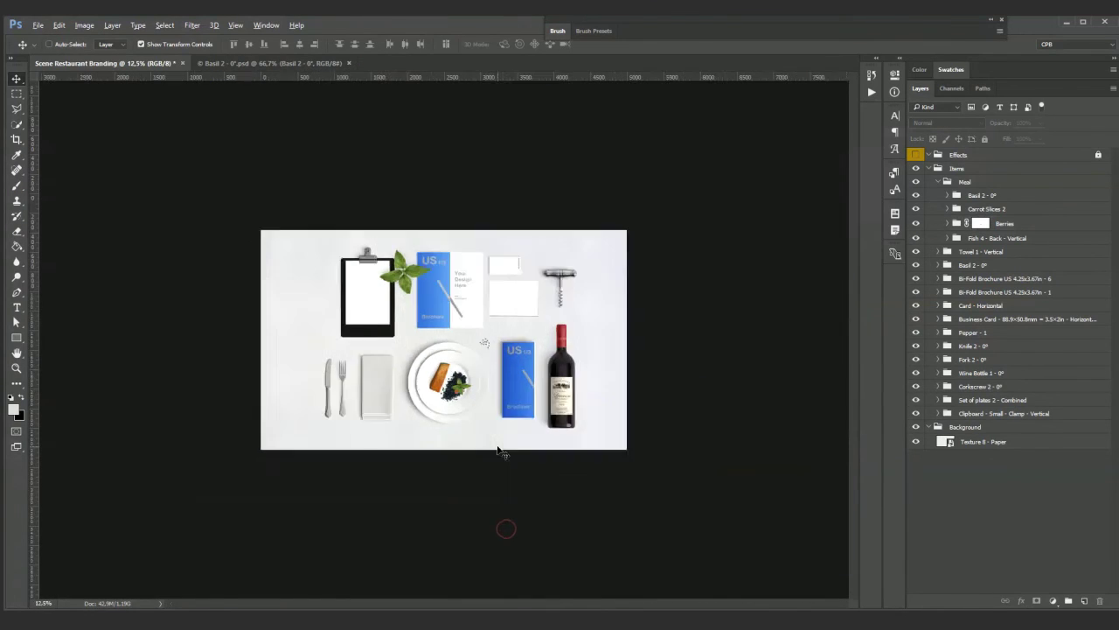
scroll(498, 447, "up", 4)
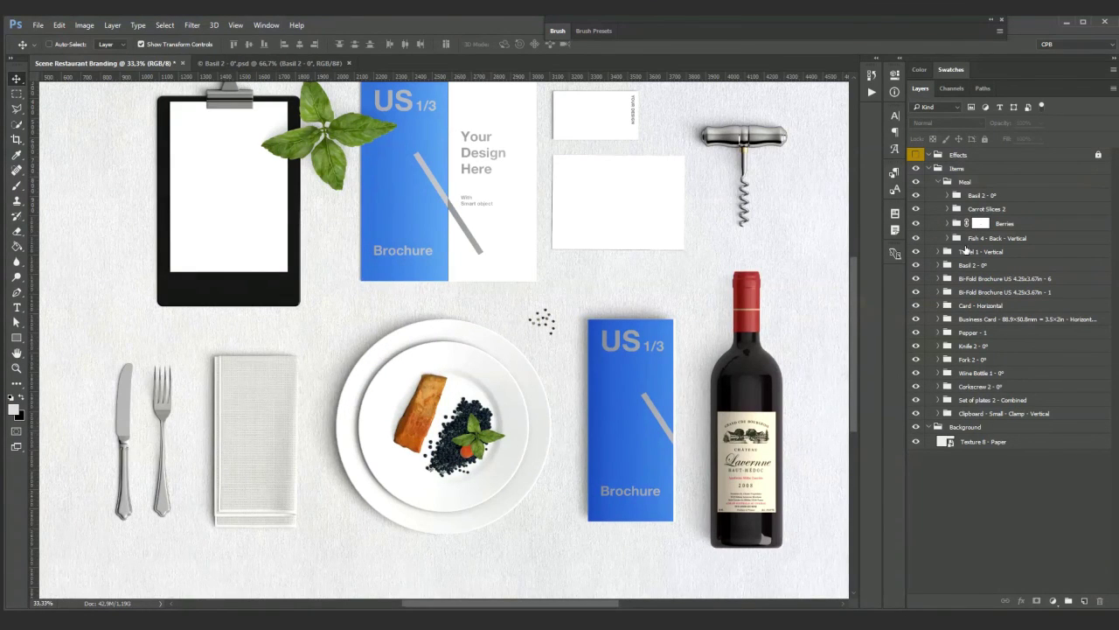
Step: Scale the fish on the plate down slightly and rotate it a little further clockwise
left_click(973, 238)
left_click_drag(472, 354, 459, 375)
key("Return")
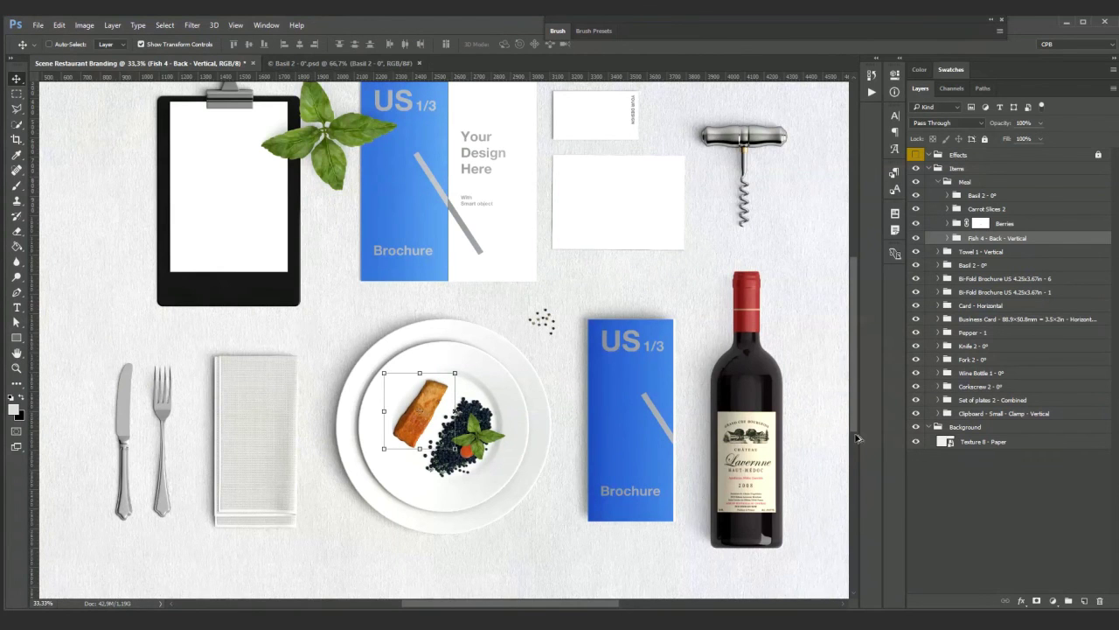
Step: Shift the basil and carrot slices slightly right over the berries, and nudge the carrot slices alone under the leaves
left_click(997, 514)
key("ctrl+minus")
key("ctrl+minus")
scroll(453, 398, "up", 3)
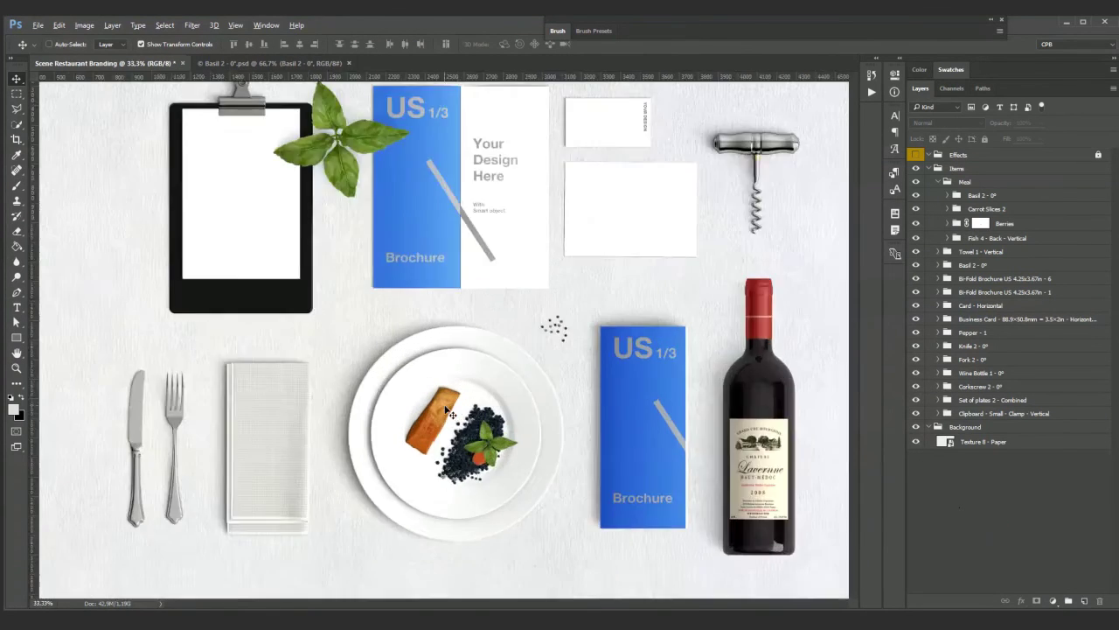
left_click_drag(532, 400, 488, 335)
left_click(982, 209)
left_click(984, 195, "shift")
key("Escape")
left_click(980, 211)
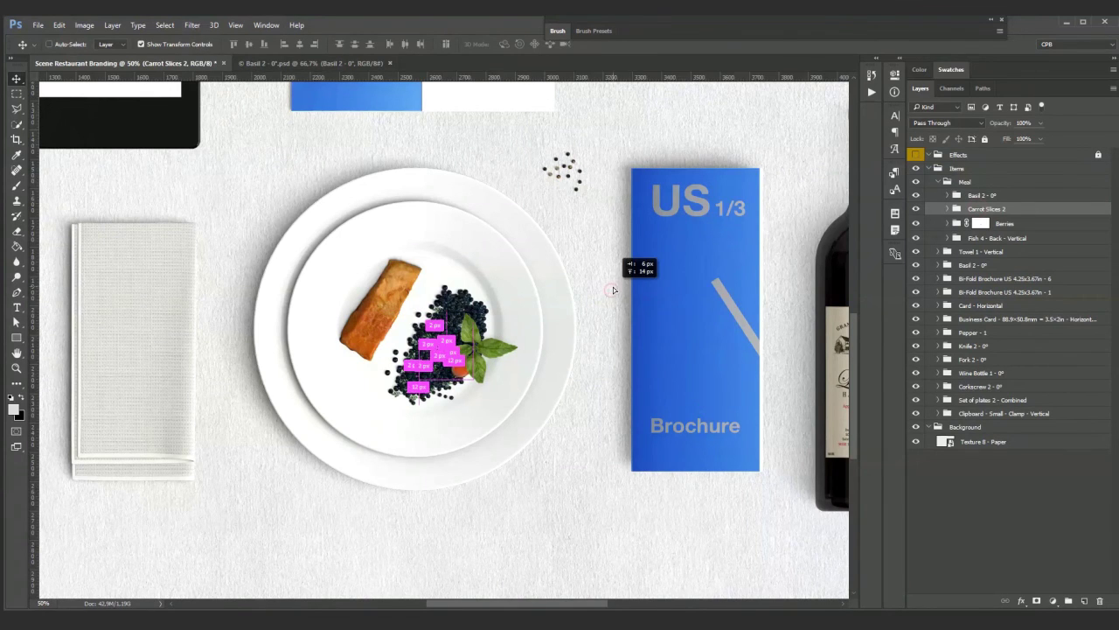
left_click_drag(618, 293, 616, 290)
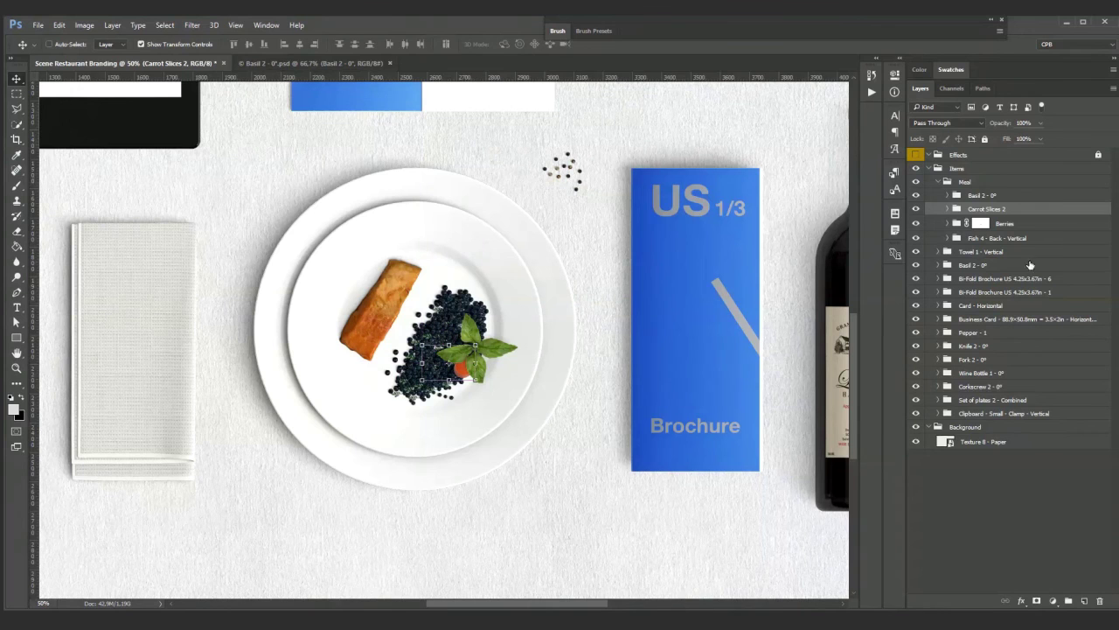
Step: Duplicate one of the açaí clusters several more times to fill out the middle and lower part of the berry pile
left_click(949, 228)
scroll(435, 359, "up", 3)
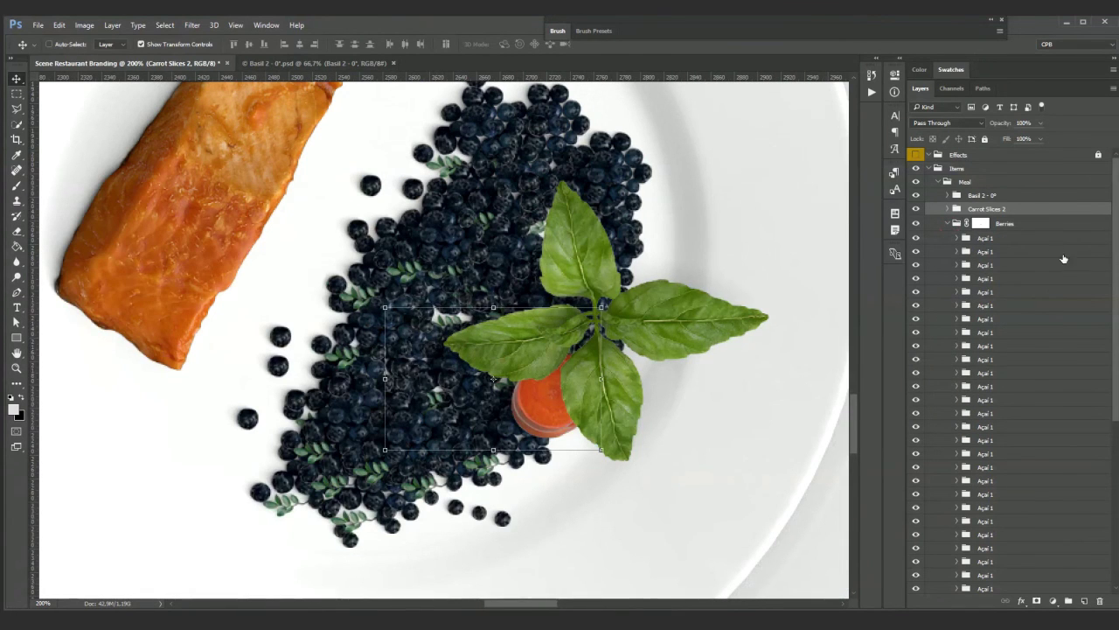
scroll(1064, 259, "down", 10)
scroll(515, 330, "down", 3)
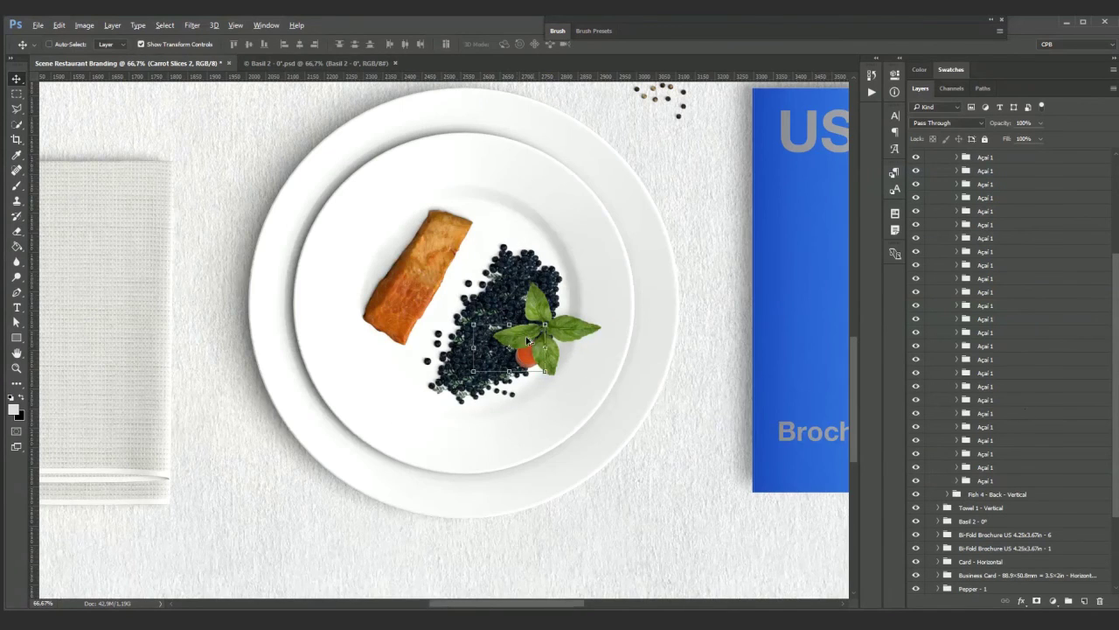
scroll(998, 439, "up", 2)
left_click(999, 319)
left_click_drag(508, 262, 591, 343)
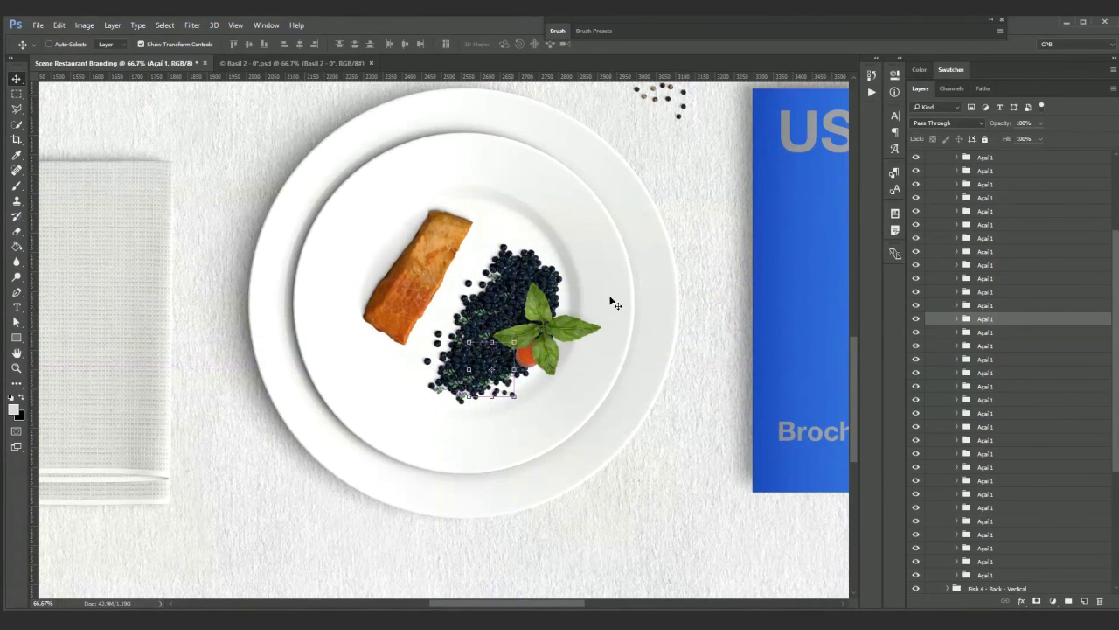
Step: Collapse the Berries and Meal groups and leave nothing selected, with the whole scene in view
scroll(610, 302, "down", 5)
key("ctrl+plus")
key("ctrl+plus")
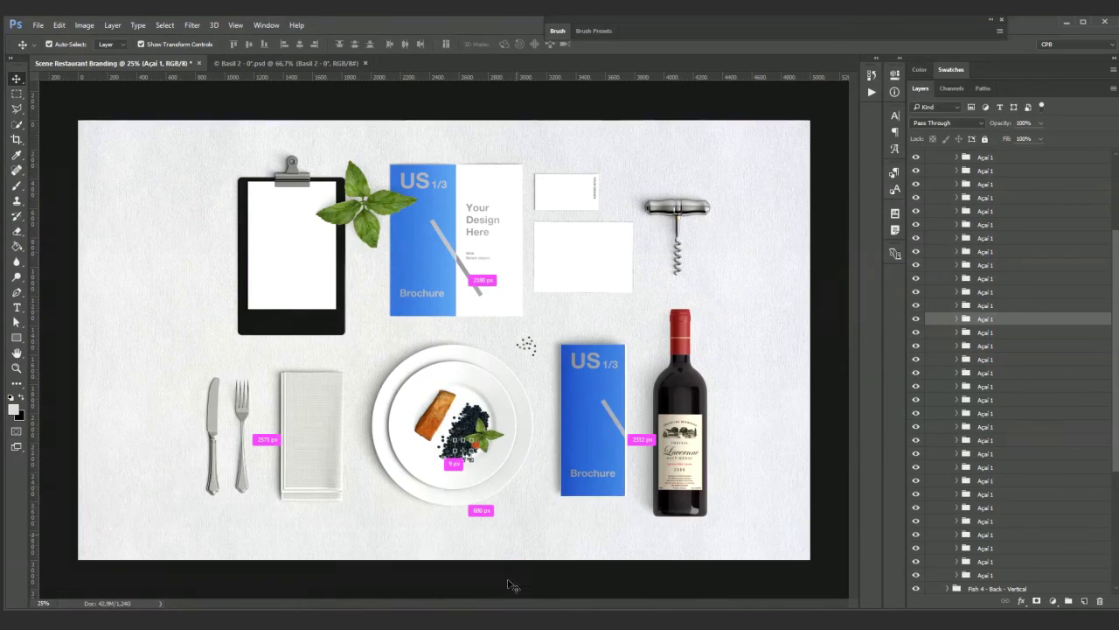
left_click(826, 385, "ctrl")
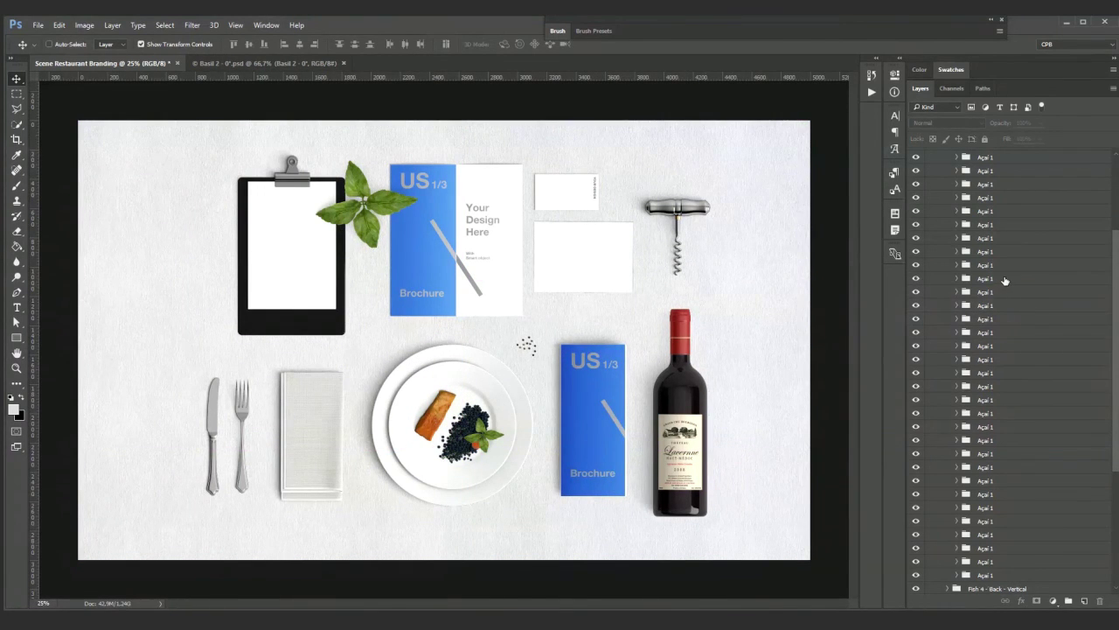
scroll(1005, 278, "up", 3)
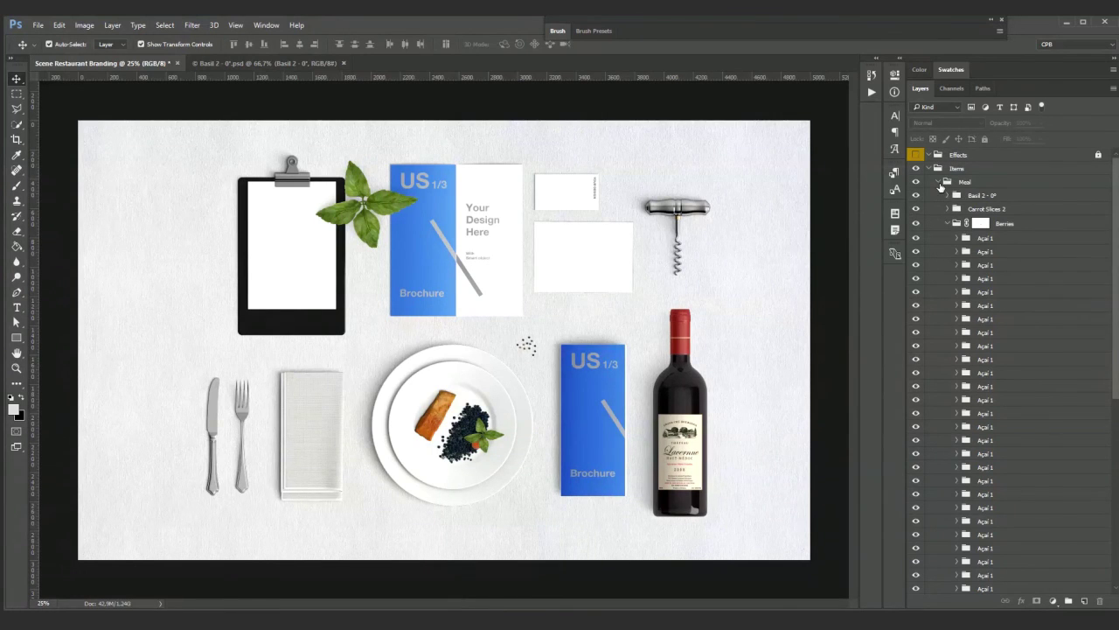
left_click(947, 224)
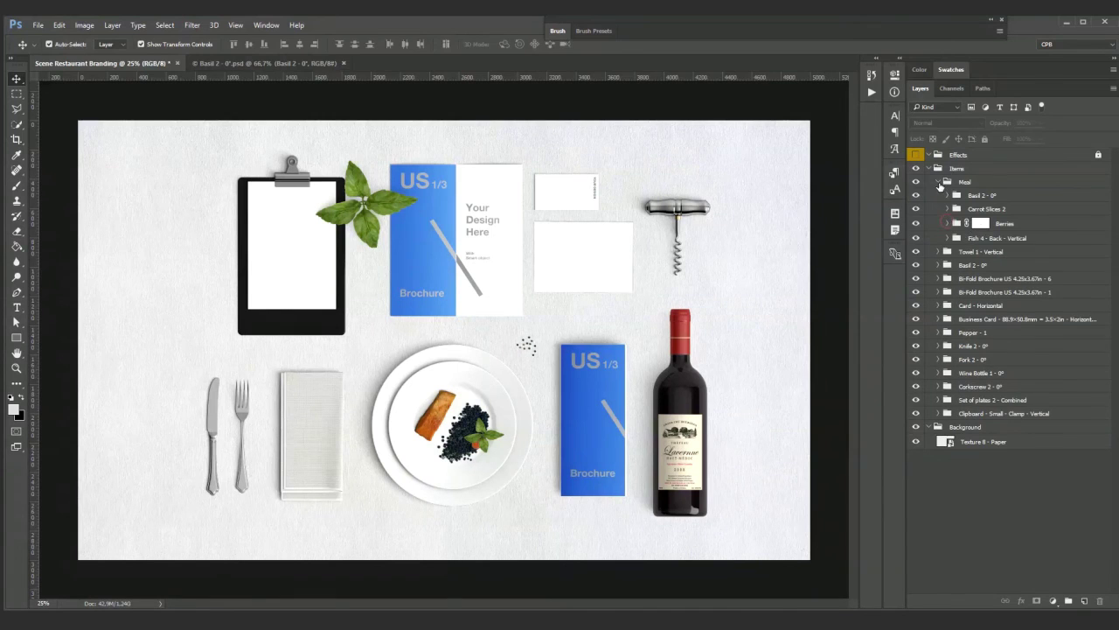
left_click(938, 182)
left_click(964, 182)
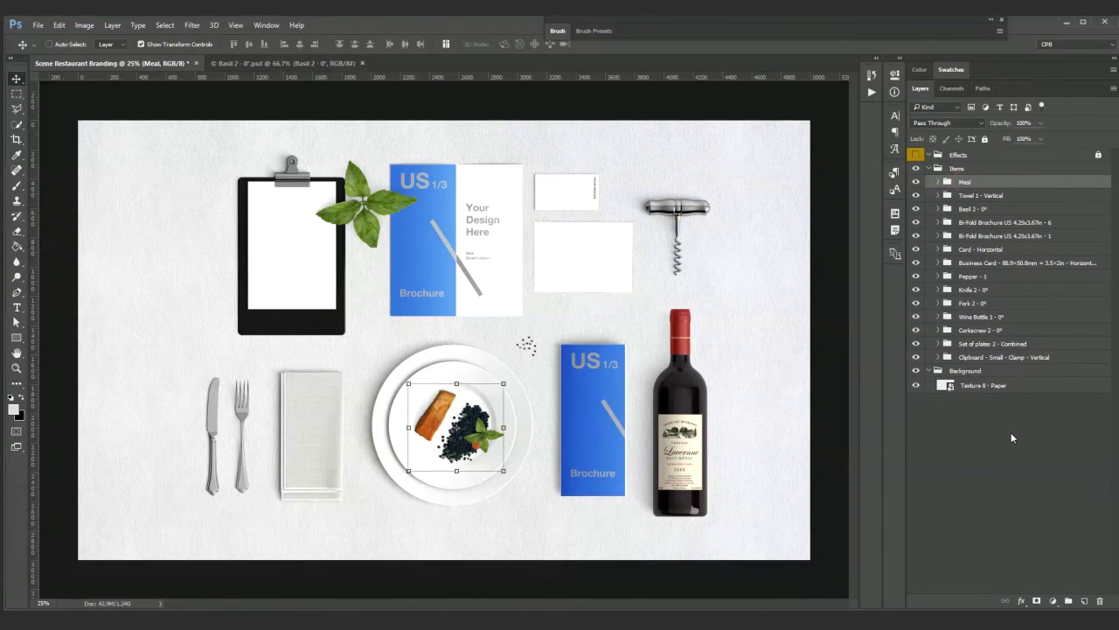
key("ctrl+h")
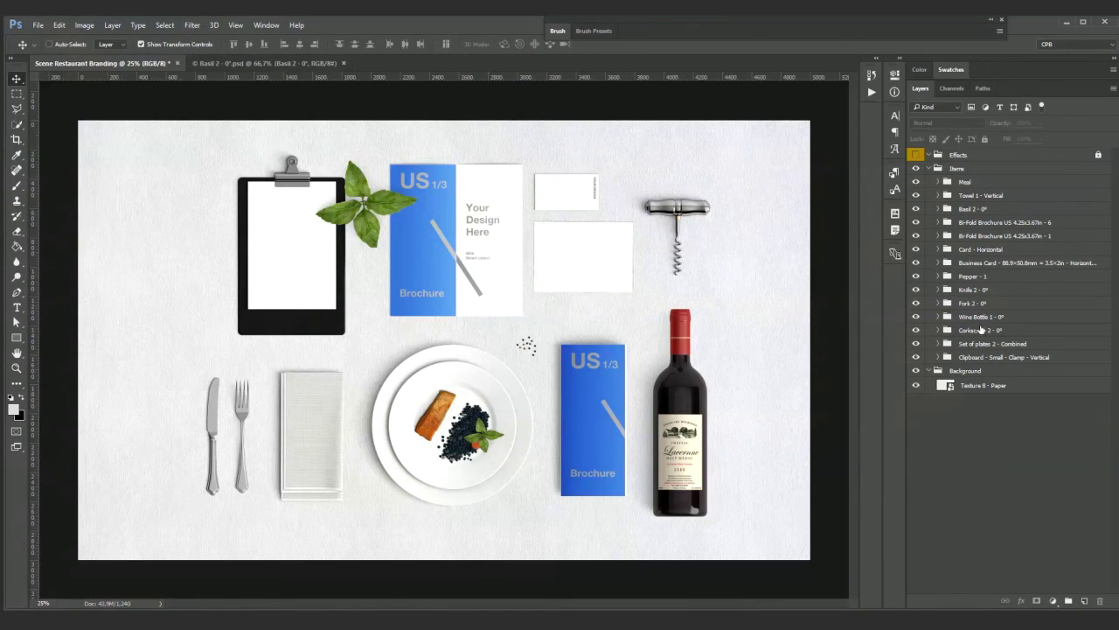
Step: Move the knife and fork together slightly right, closer to the towel
left_click(975, 290)
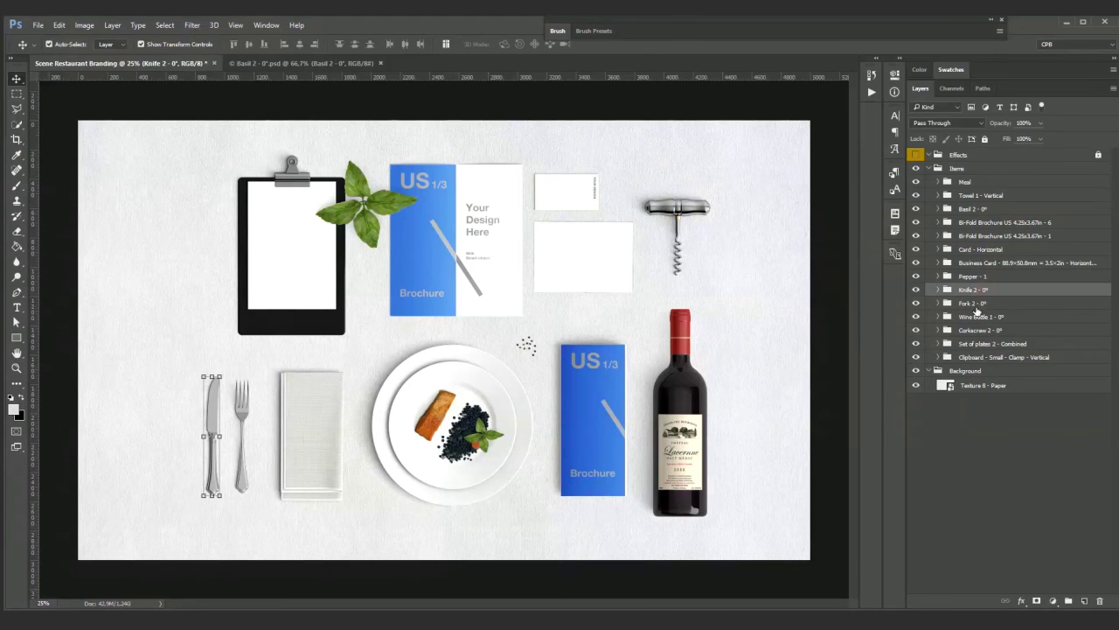
left_click(975, 303, "shift")
left_click_drag(229, 407, 239, 405)
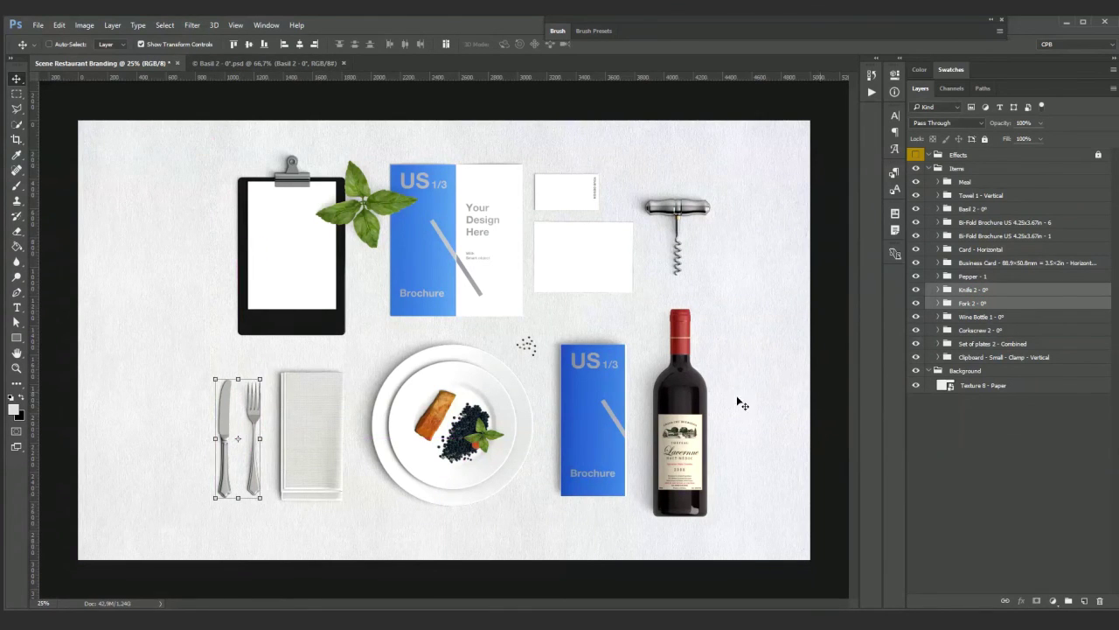
left_click(996, 426)
Step: Expand the fork group and look through its metal effect, ceramic effect and color layers
left_click(940, 303)
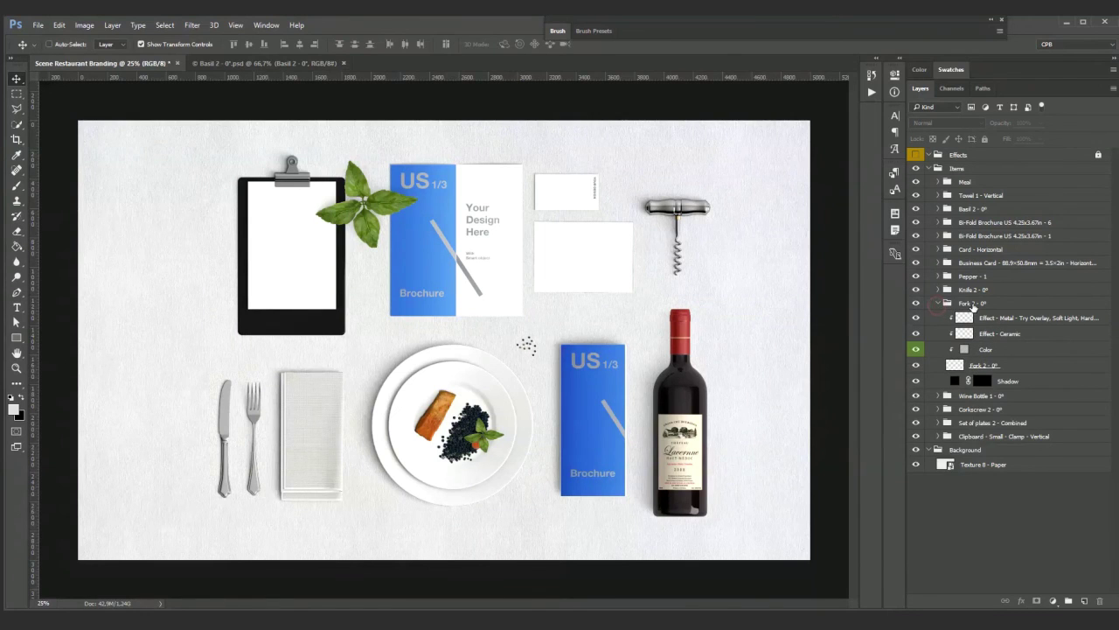
left_click(939, 292)
left_click(941, 290)
left_click(941, 290)
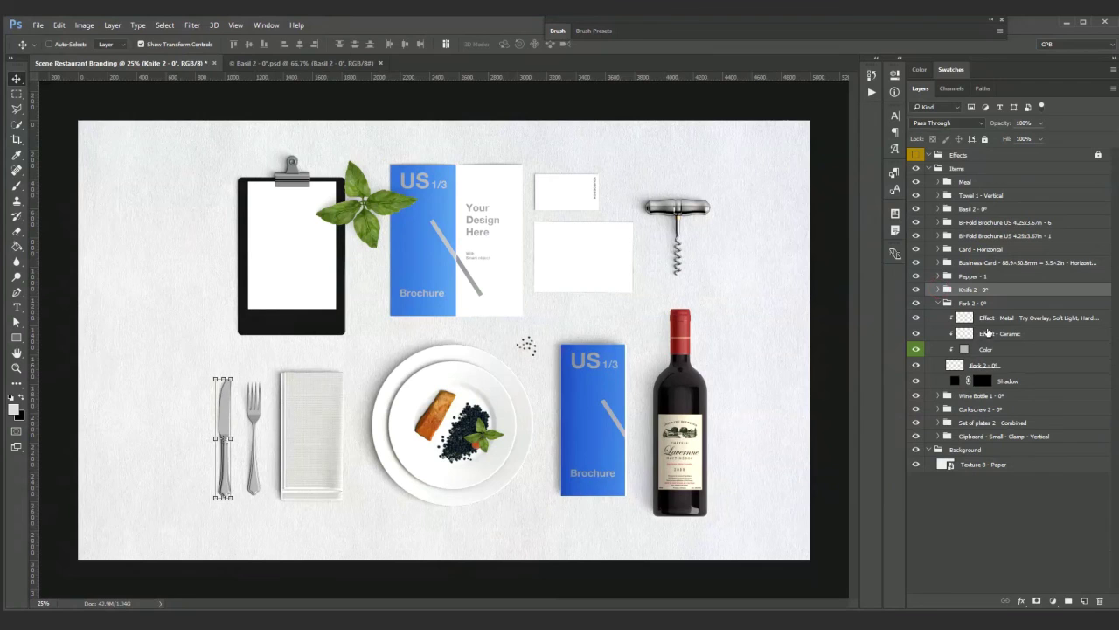
left_click(991, 320)
left_click(1000, 336)
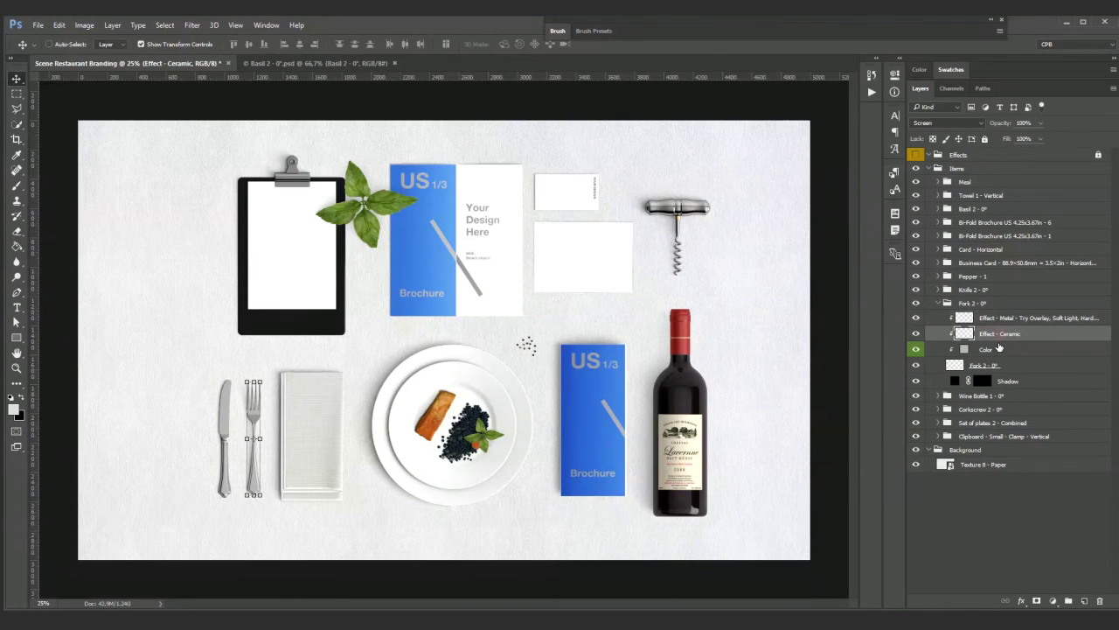
left_click(997, 349)
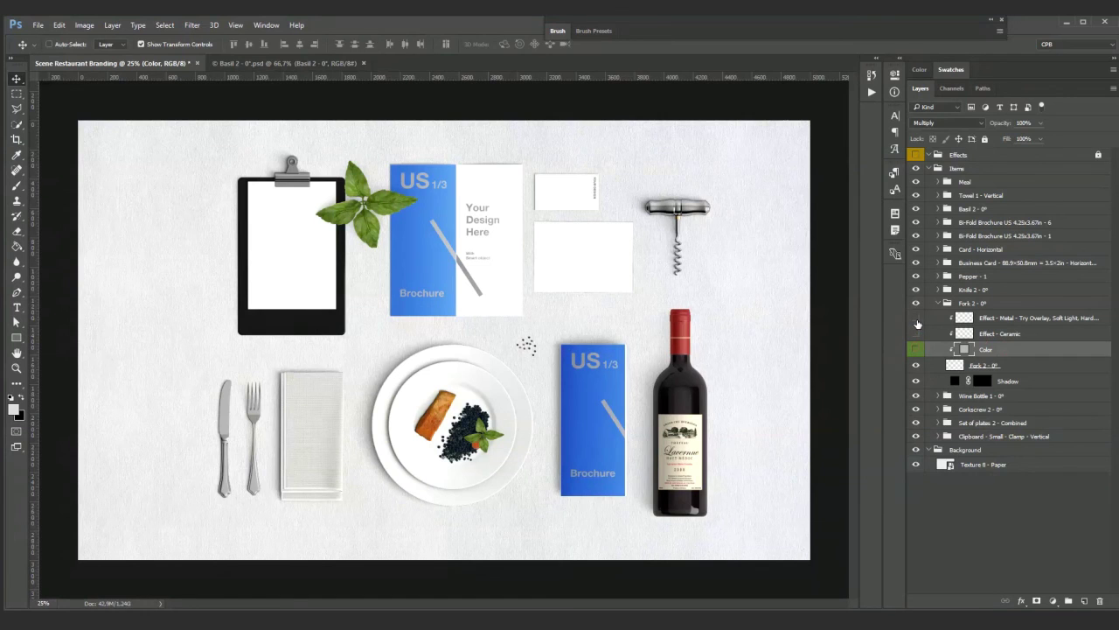
Step: Hide the fork's metal effect layer and compare the cutlery close up with the ceramic effect switched off and on
left_click(916, 321)
left_click(916, 333)
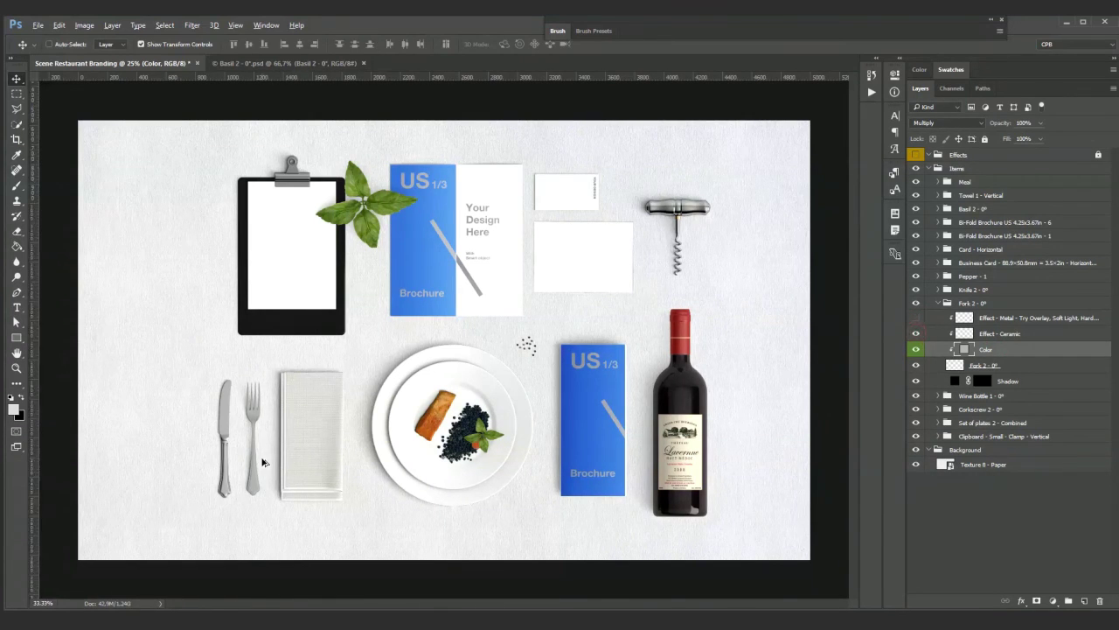
scroll(263, 460, "up", 4)
scroll(260, 461, "down", 1)
left_click_drag(365, 407, 444, 382)
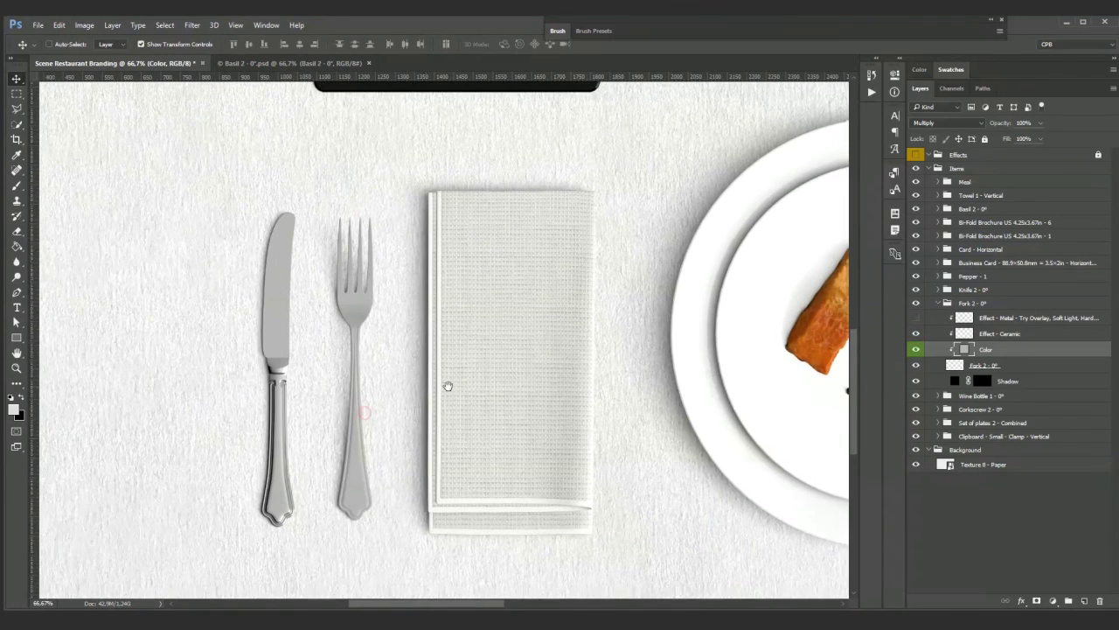
left_click(914, 336)
left_click(915, 336)
Step: Set the fork's color fill to dark grey 363636 and show its metal effect layer again
double_click(964, 349)
type("363636")
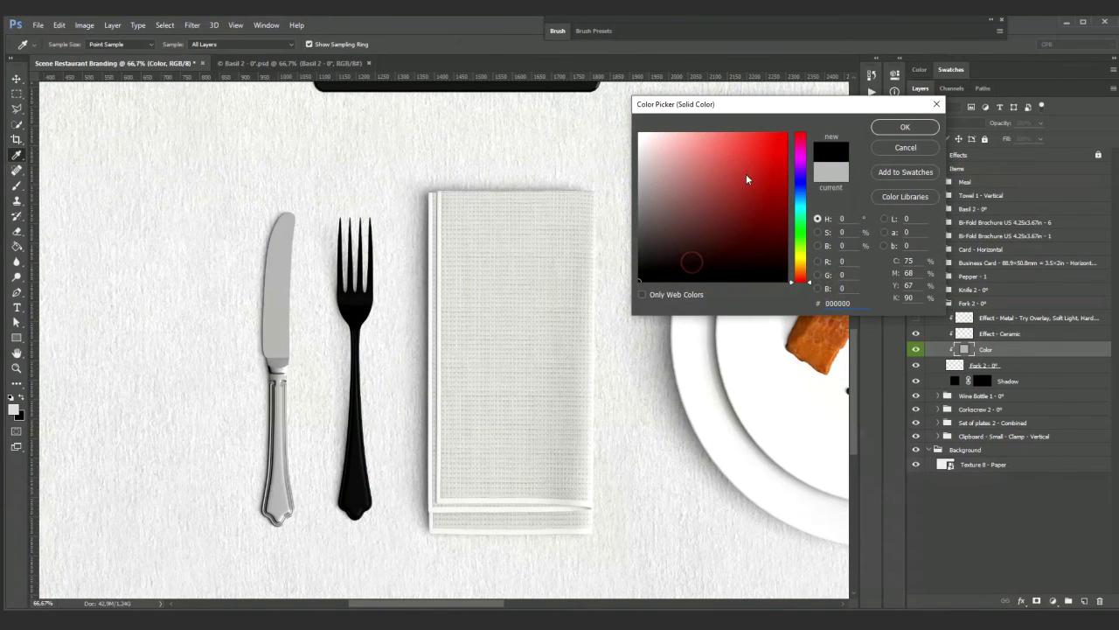
left_click(905, 127)
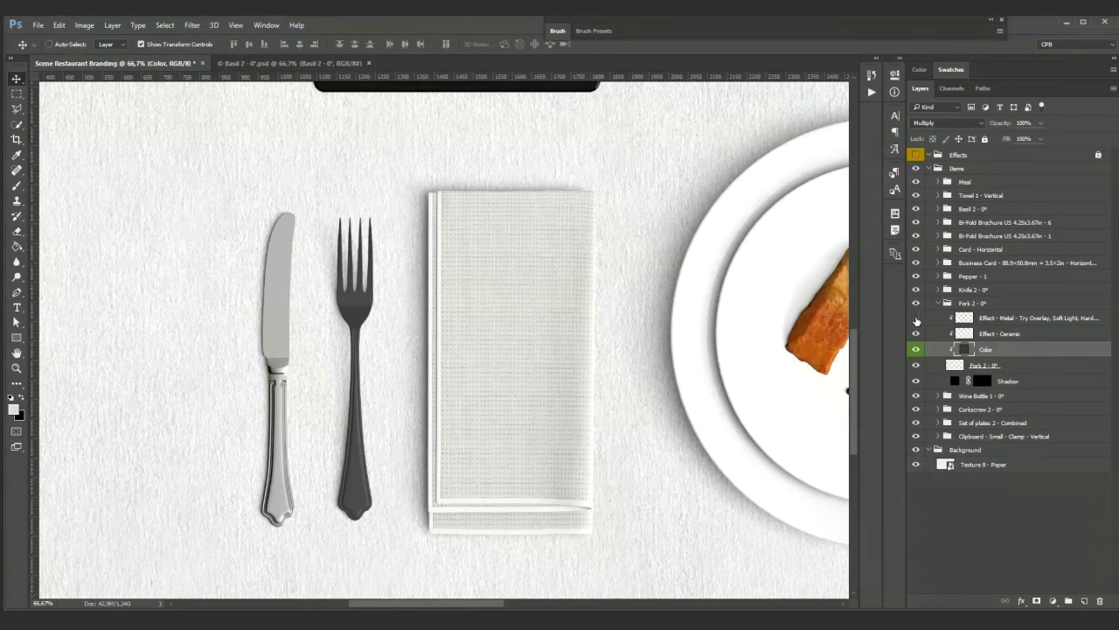
left_click(916, 318)
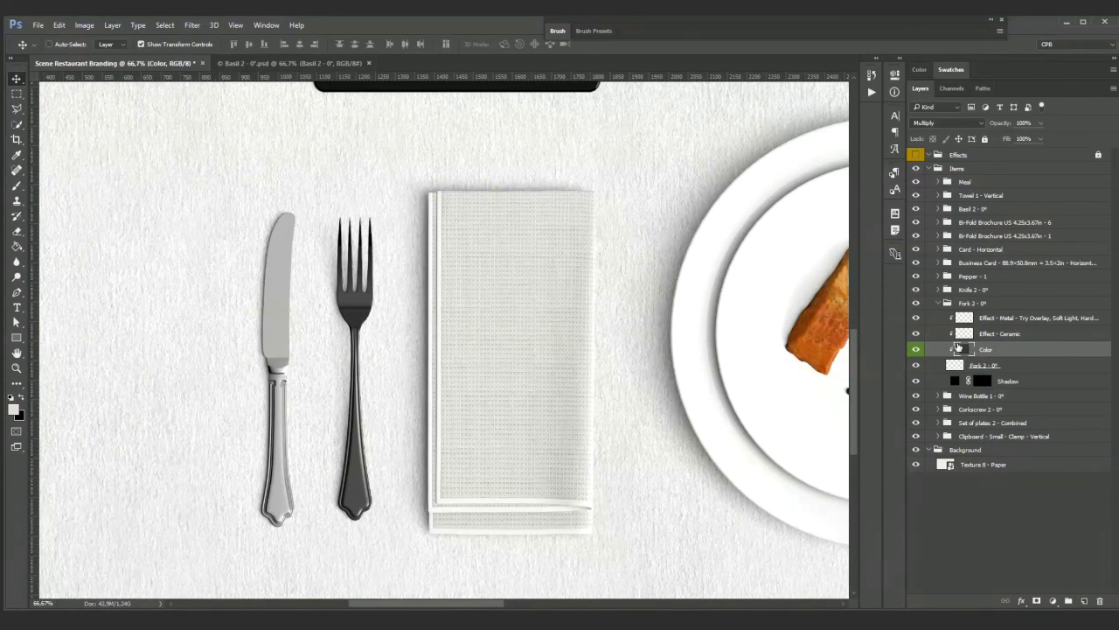
Step: Change the fork's color fill to a light neutral grey
double_click(965, 350)
left_click(553, 163)
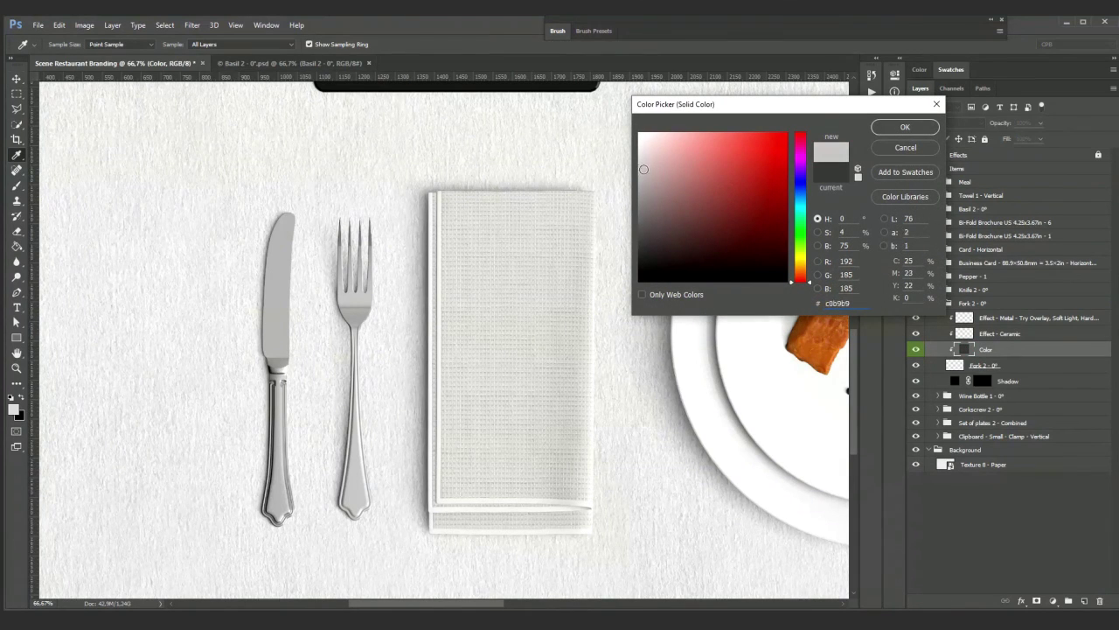
double_click(837, 304)
left_click(898, 127)
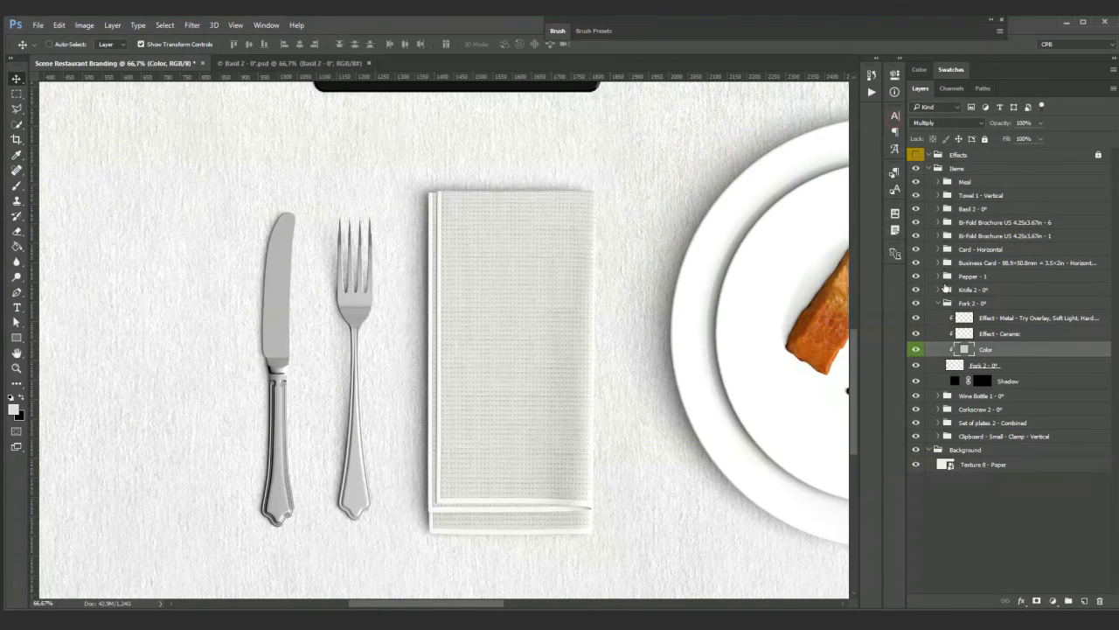
Step: Set the color fill in the knife group to light grey c3c3c3
left_click(939, 289)
left_click(985, 338)
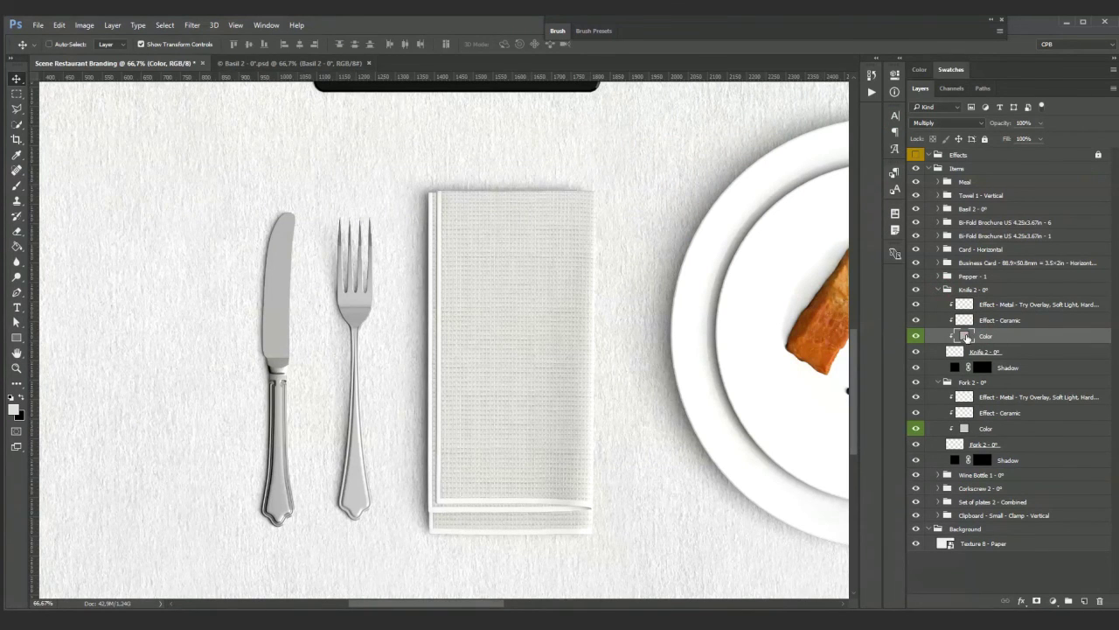
double_click(965, 337)
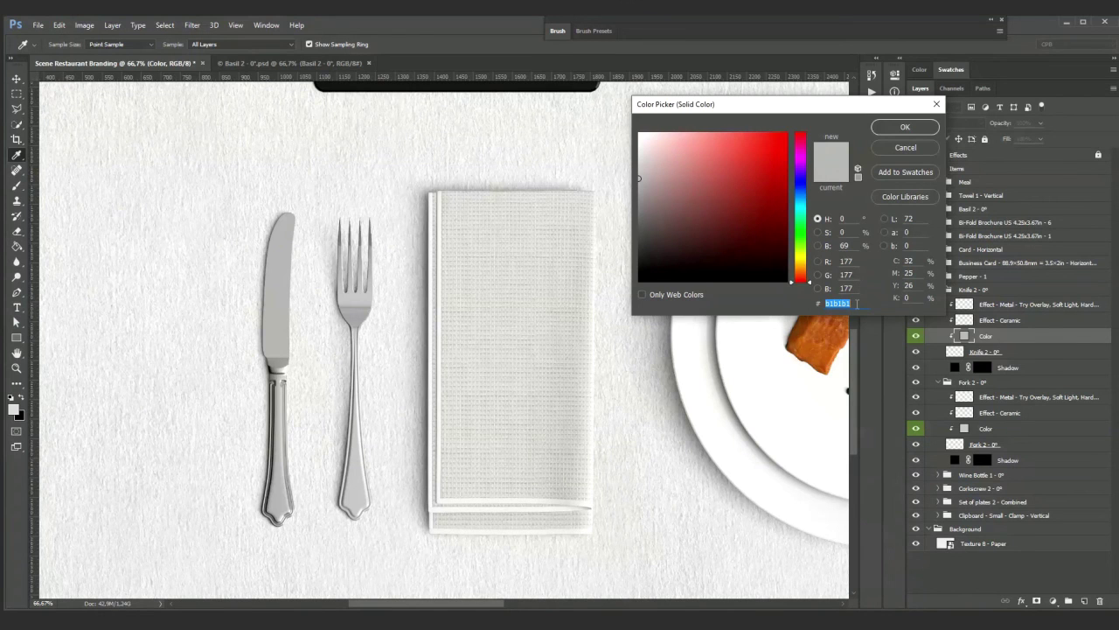
type("c3c3c3")
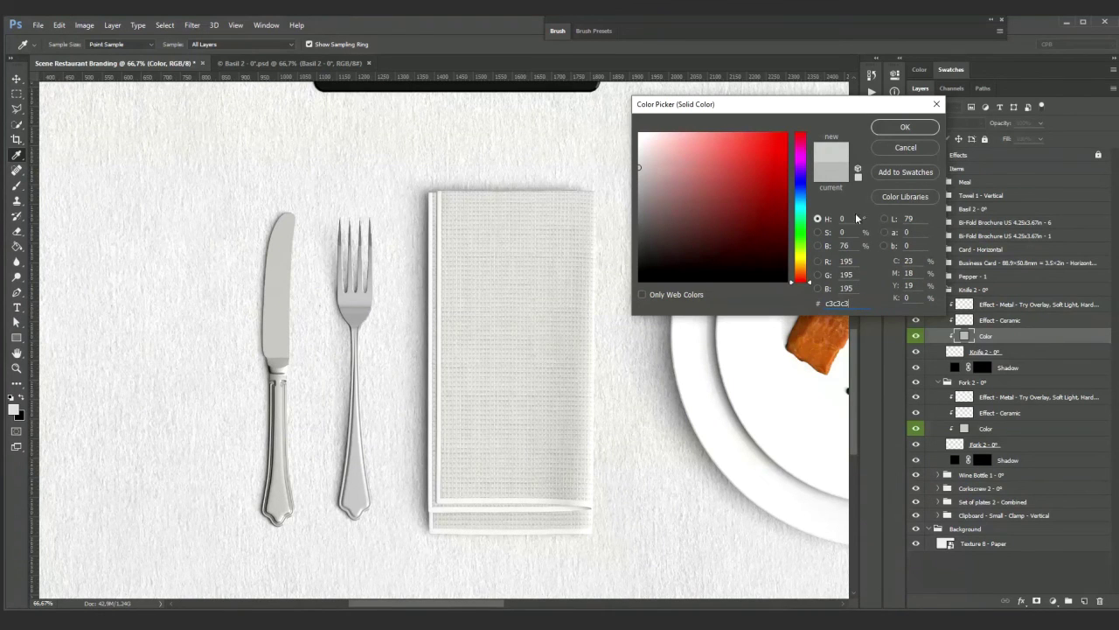
left_click(914, 128)
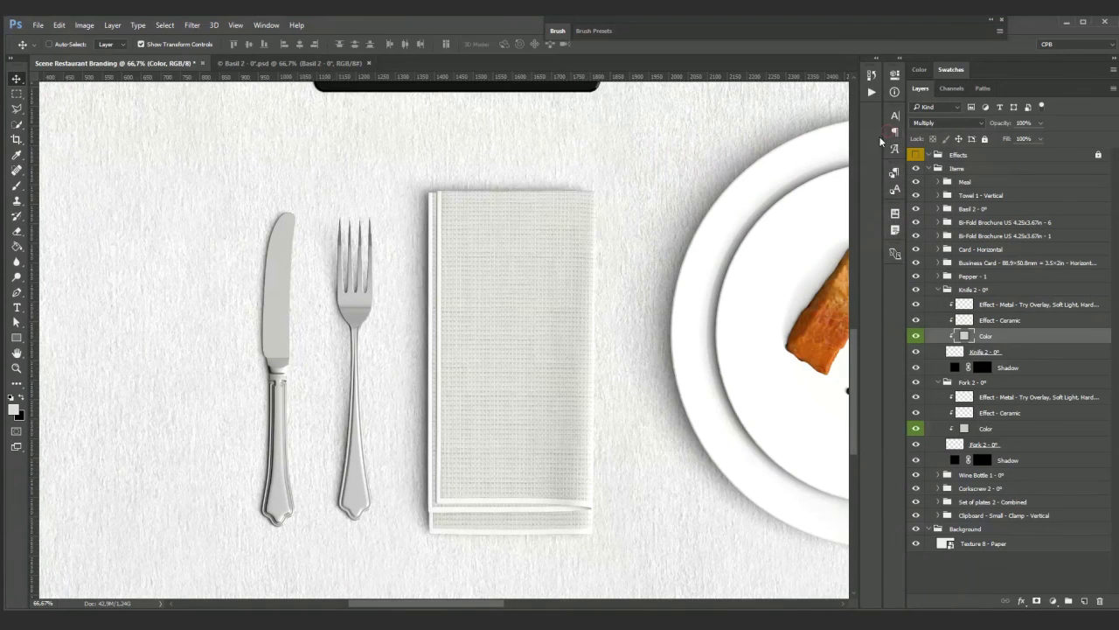
Step: Collapse the knife and fork groups and clear the layer selection
left_click(944, 292)
left_click(938, 289)
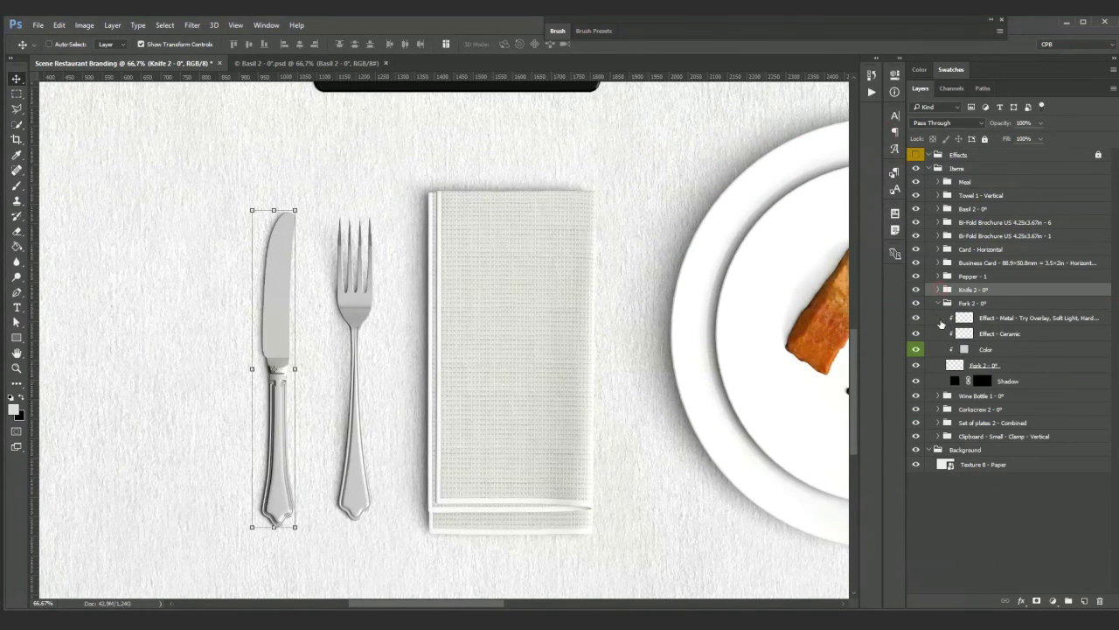
left_click(938, 303)
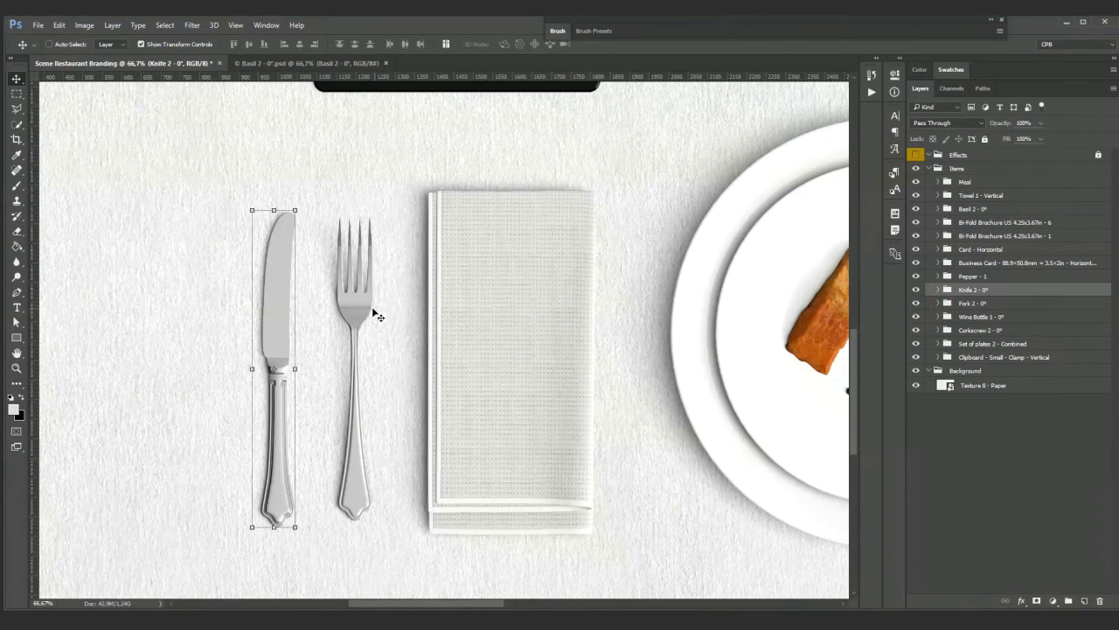
key("ctrl+minus")
key("ctrl+minus")
scroll(336, 326, "down", 2)
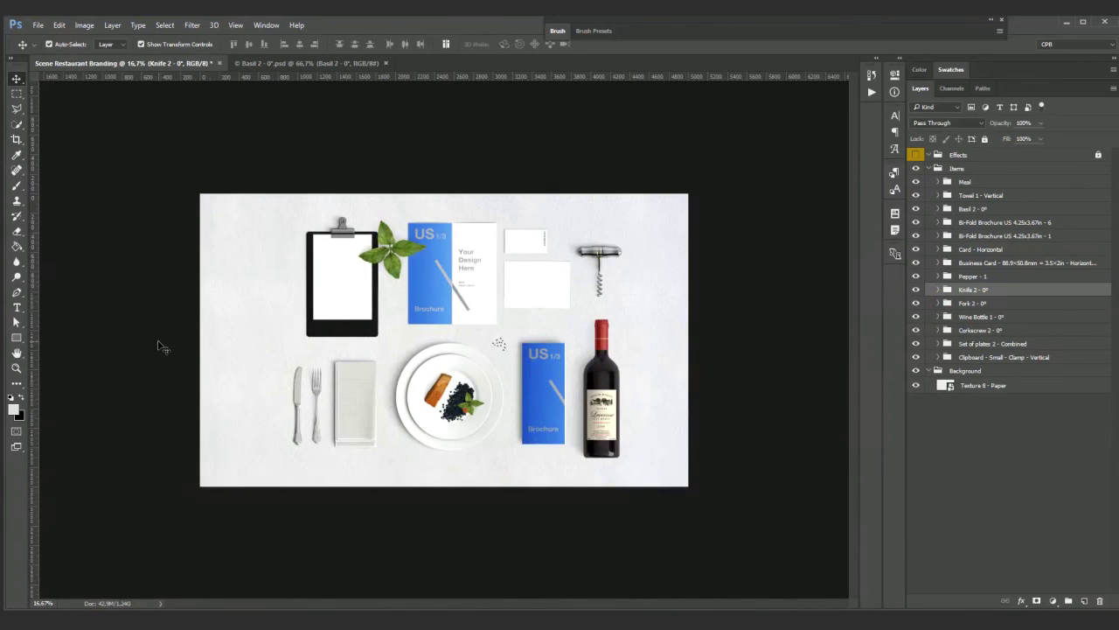
left_click(159, 342, "ctrl")
Step: Lower the opacity of the shadow layer in the fork group, then collapse the group
scroll(306, 420, "up", 2)
scroll(308, 424, "down", 2)
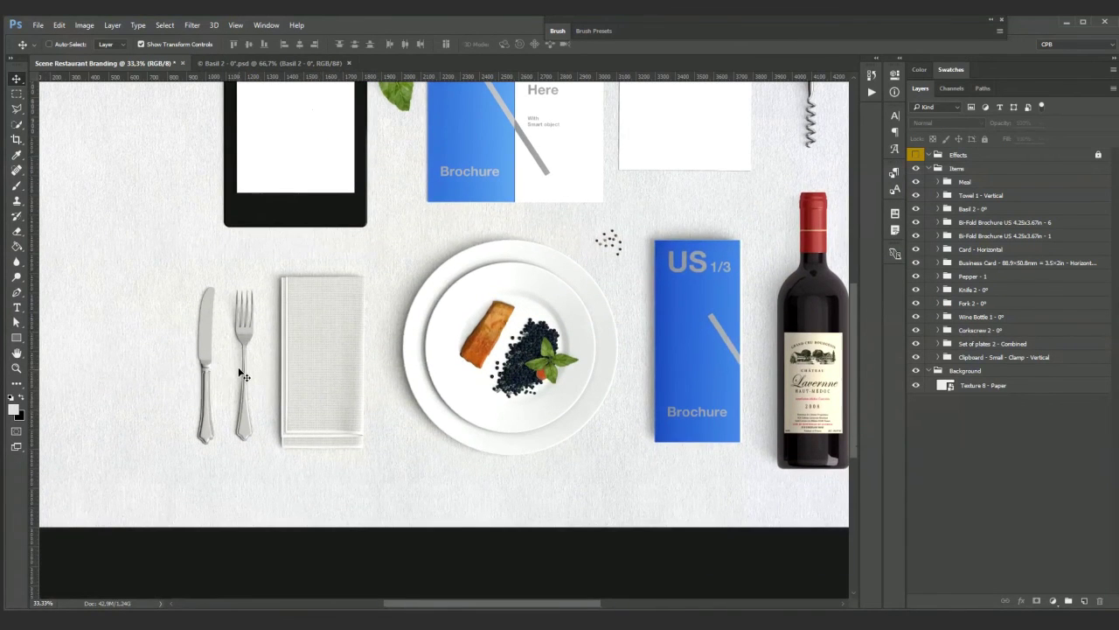
left_click(942, 303)
left_click(1004, 383)
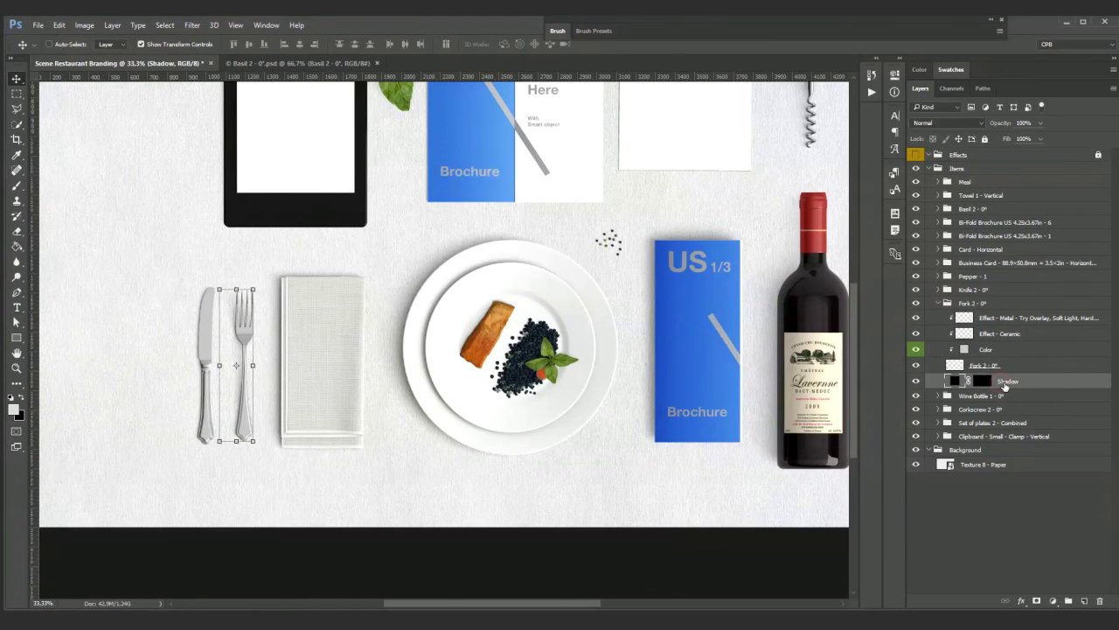
left_click(1027, 124)
left_click(942, 303)
Step: Set the knife's shadow layer to 70% opacity, check the fork's shadow opacity, and clear the layer selection
left_click(942, 290)
left_click(1006, 368)
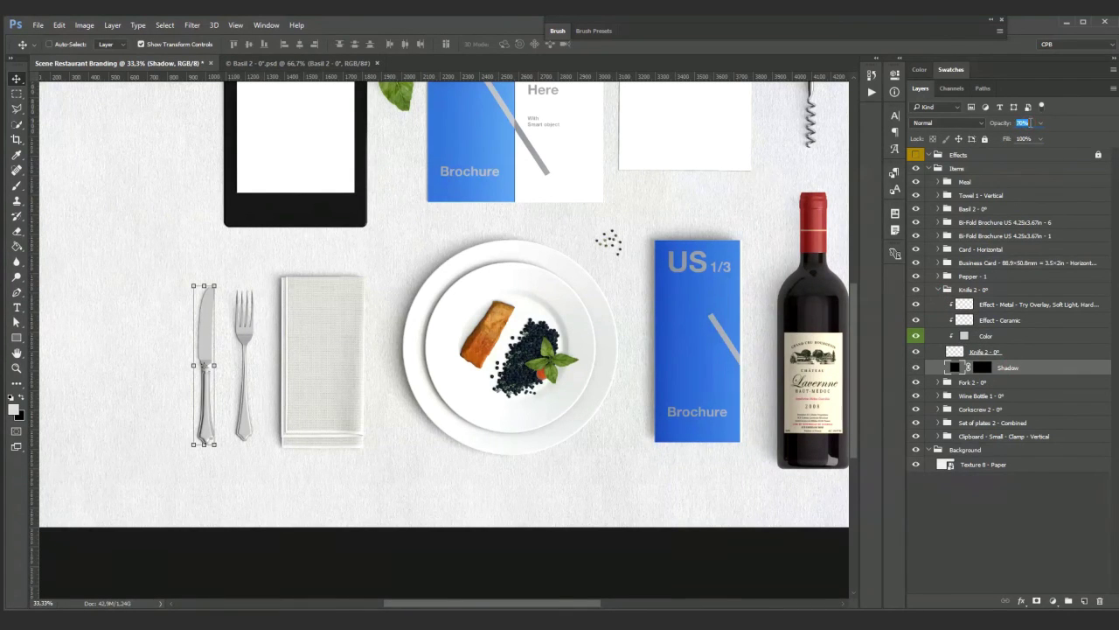
left_click(942, 382)
left_click(1007, 446)
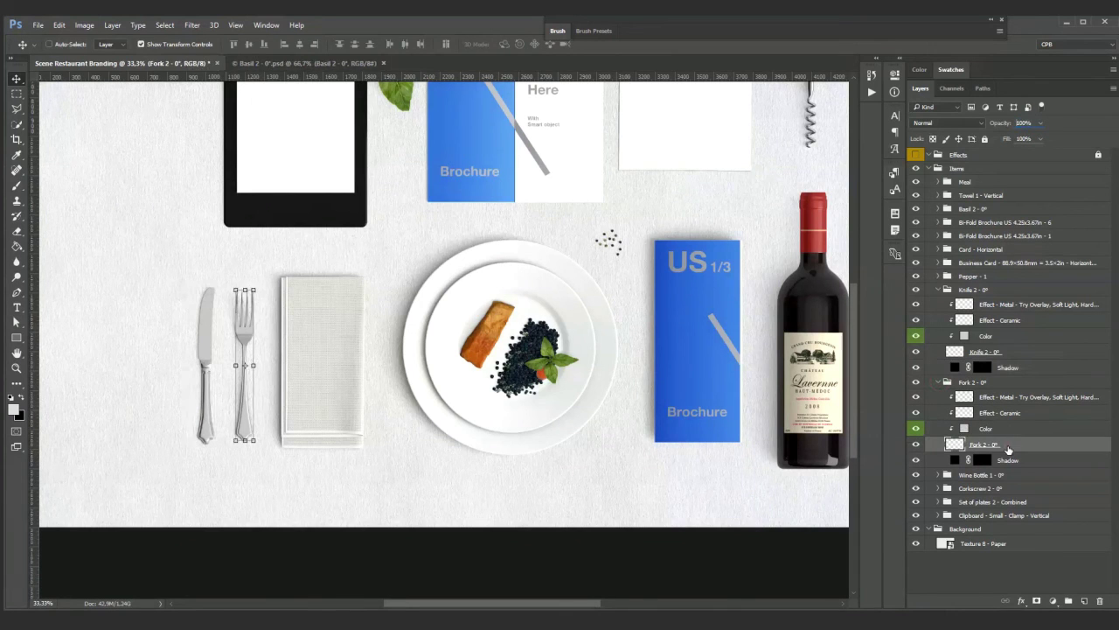
left_click(1006, 460)
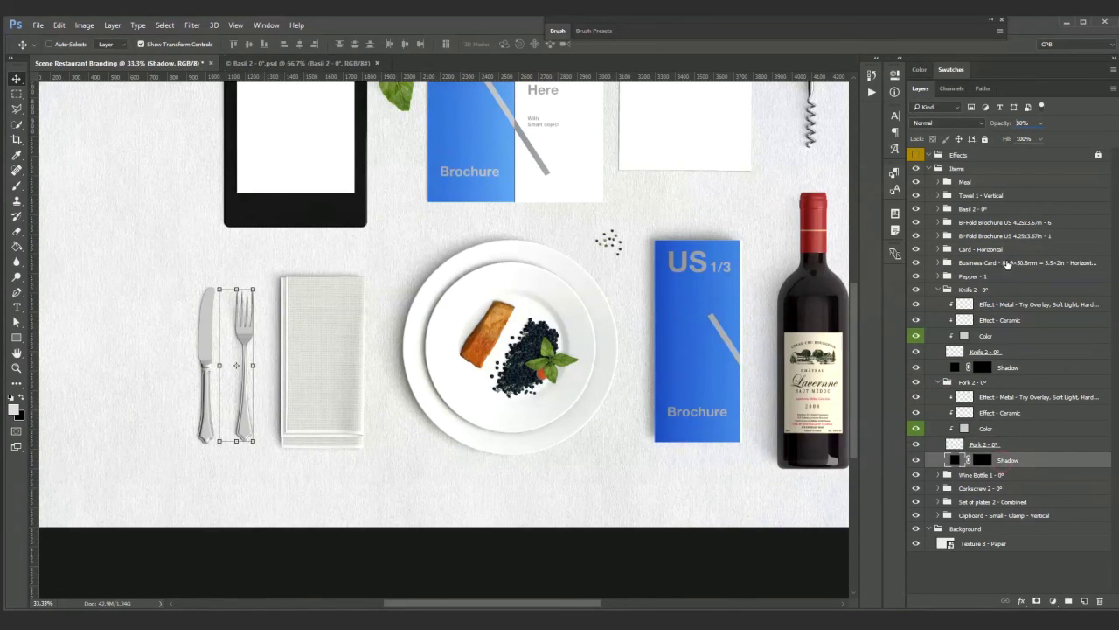
left_click(539, 530)
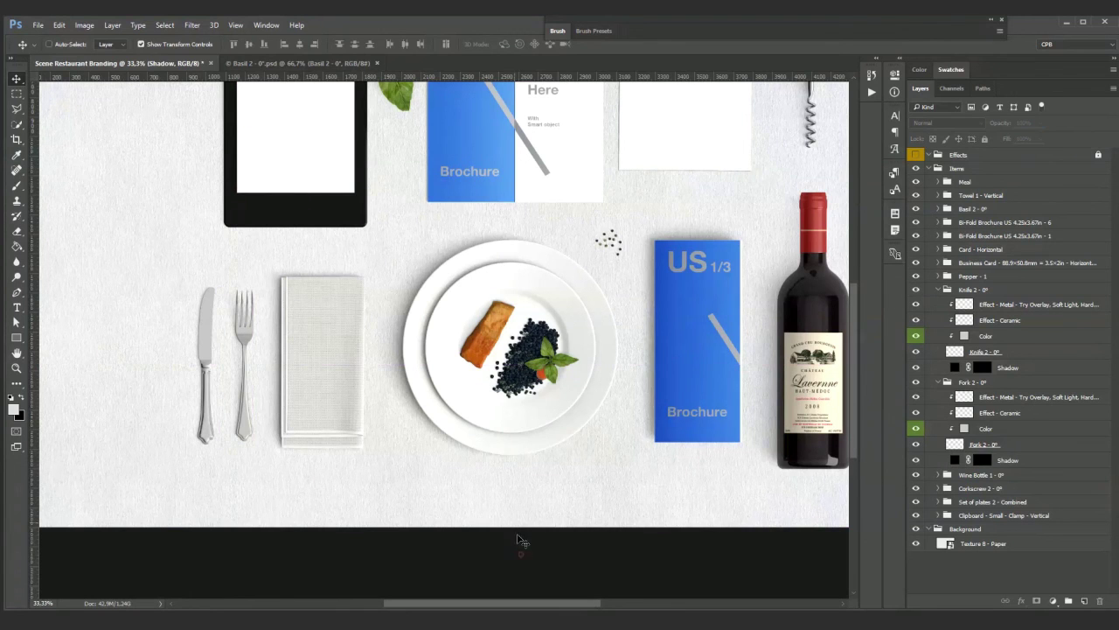
Step: Add a Levels adjustment layer directly above the base layer in the Towel 1 - Vertical group
left_click(343, 328, "ctrl")
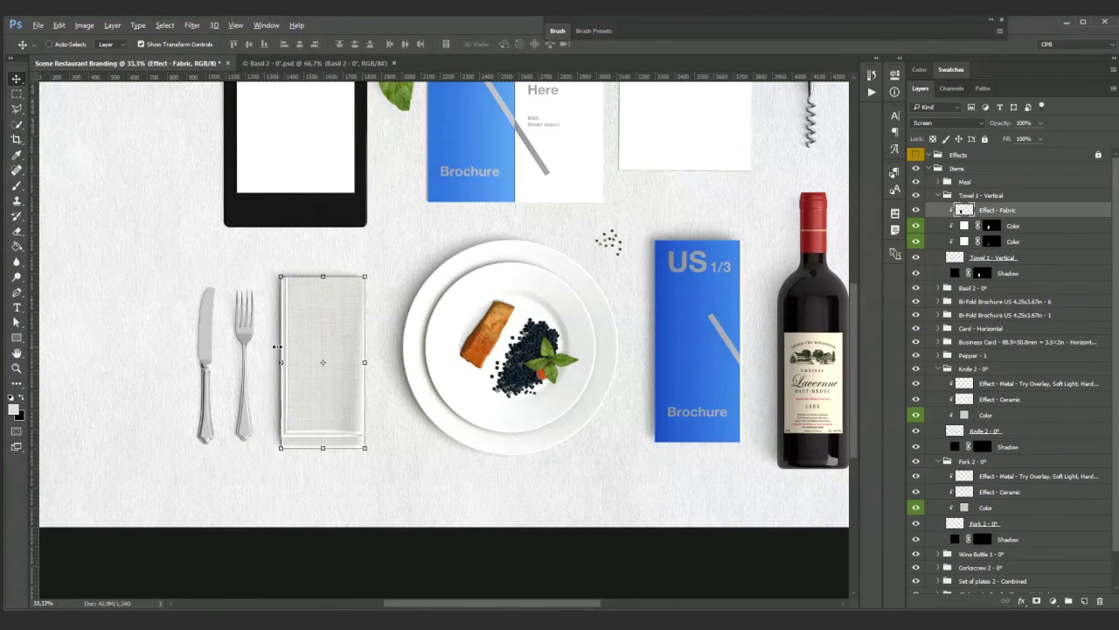
scroll(277, 347, "up", 1)
left_click_drag(329, 318, 343, 316)
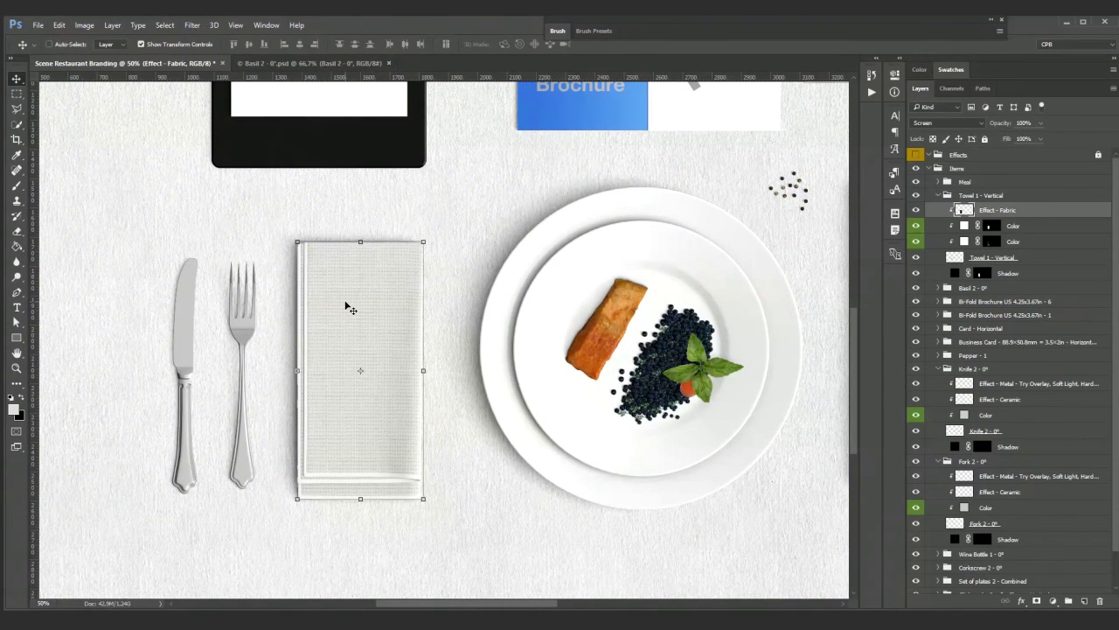
left_click(994, 255)
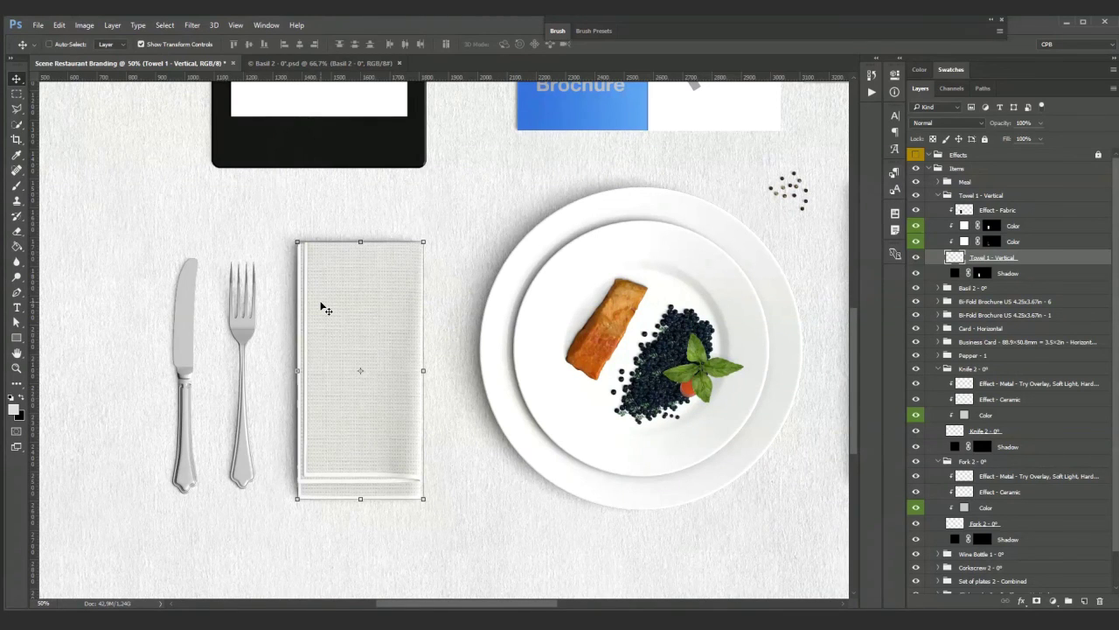
left_click(1005, 274)
left_click(1024, 253)
left_click(1053, 602)
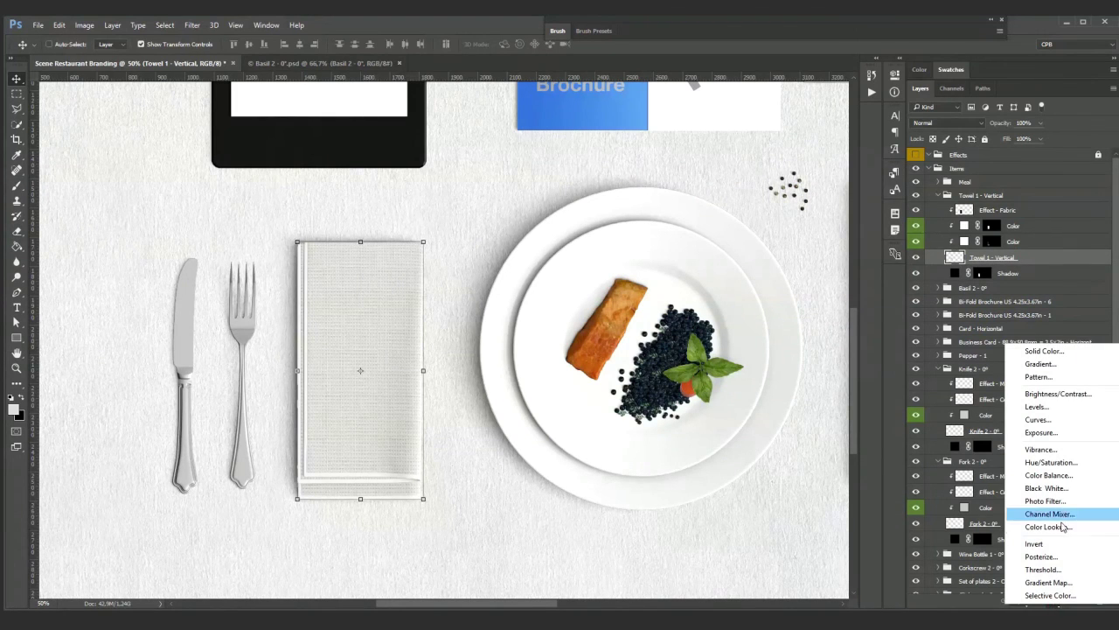
left_click(1047, 408)
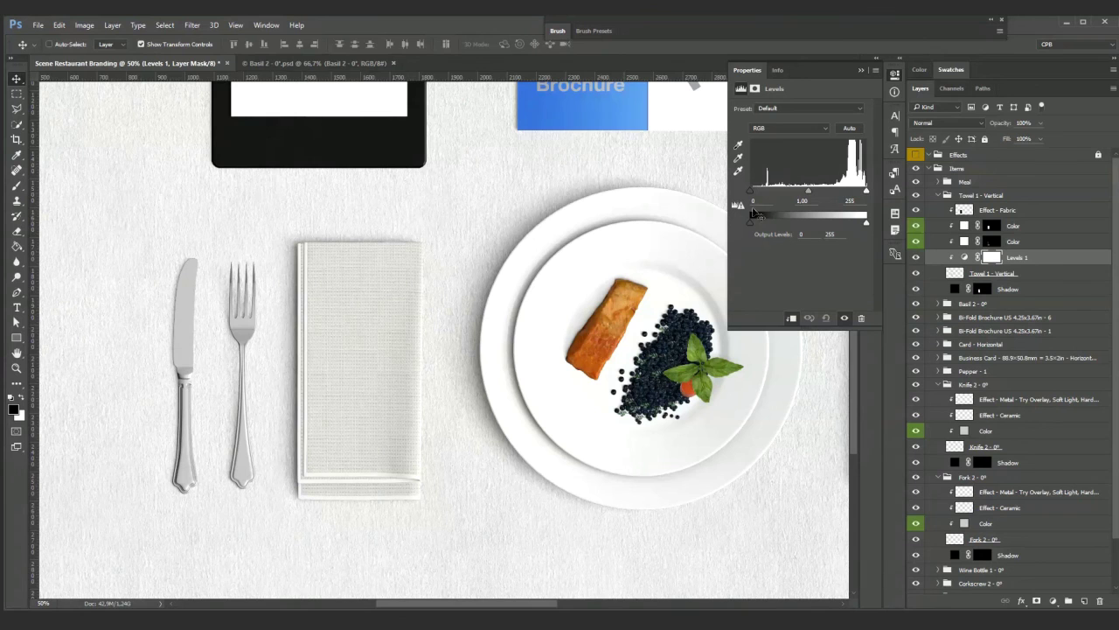
left_click(110, 26)
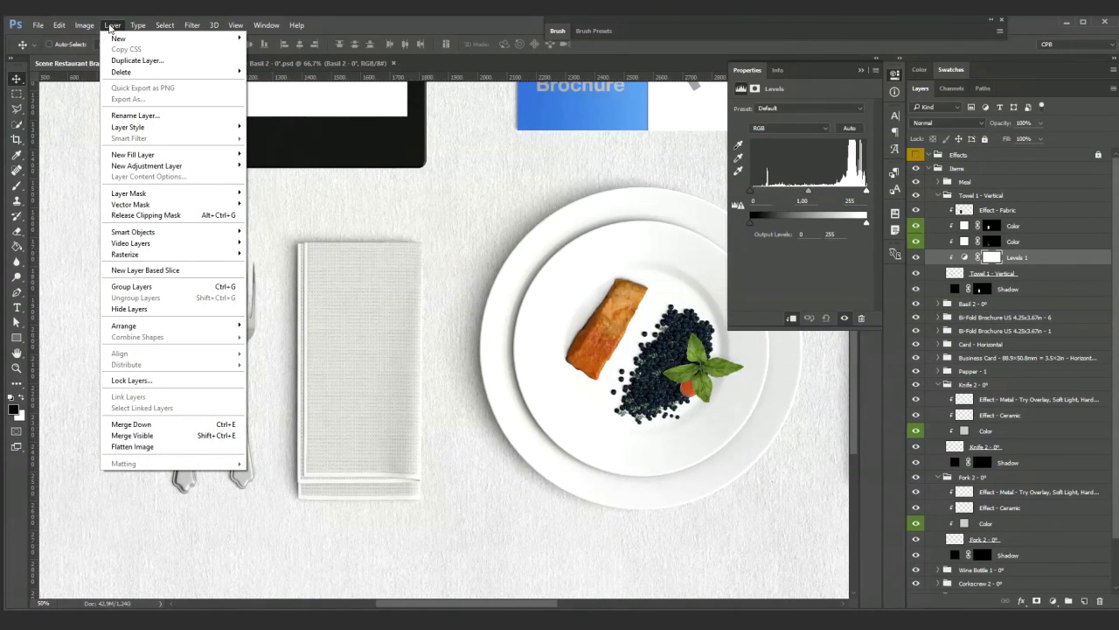
mouse_move(142, 168)
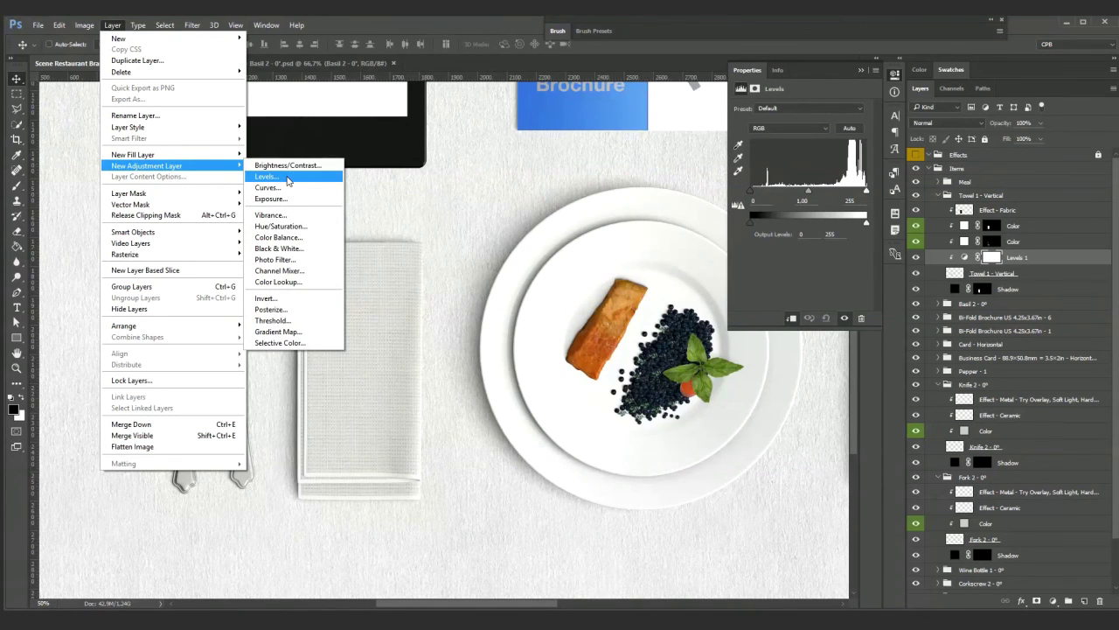
left_click(471, 25)
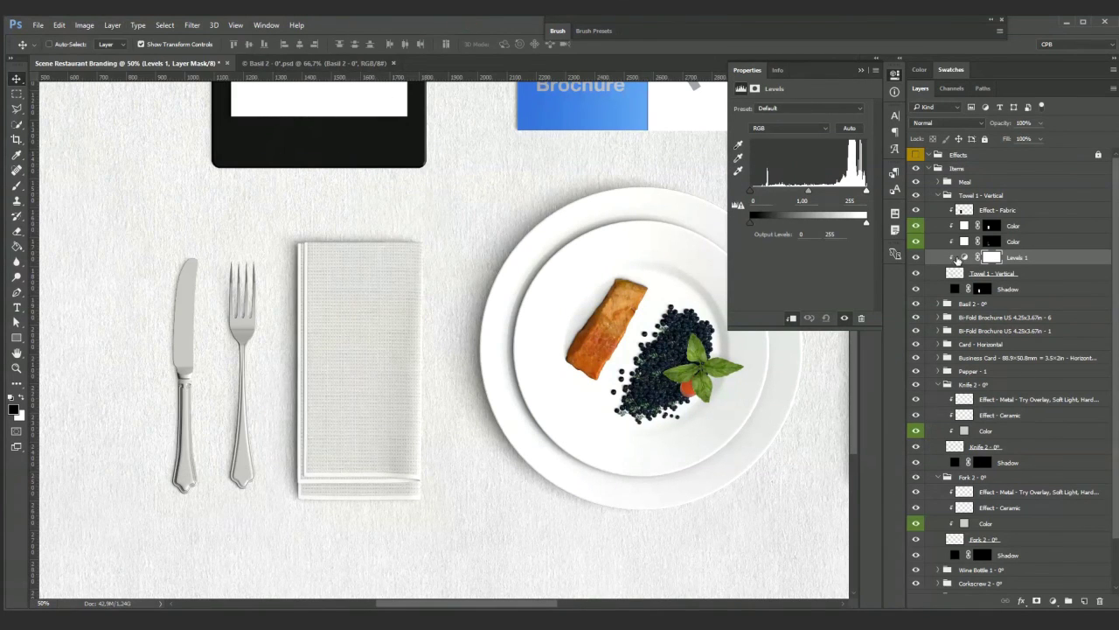
Step: Brighten the towel by setting the white input level of its Levels adjustment to 245
left_click(964, 258)
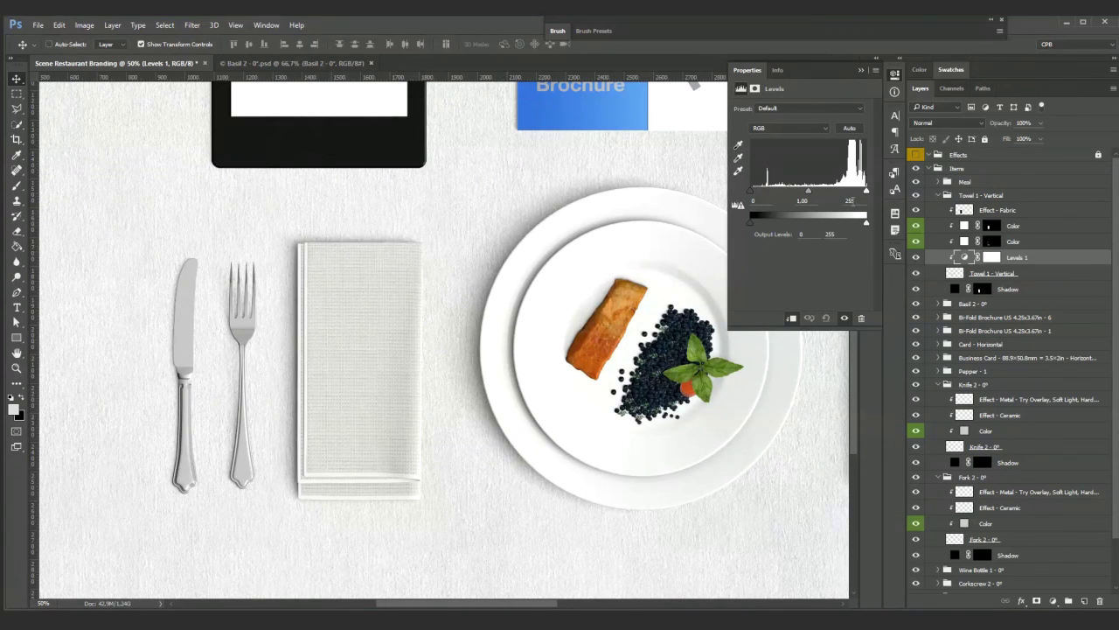
type("241")
key("Return")
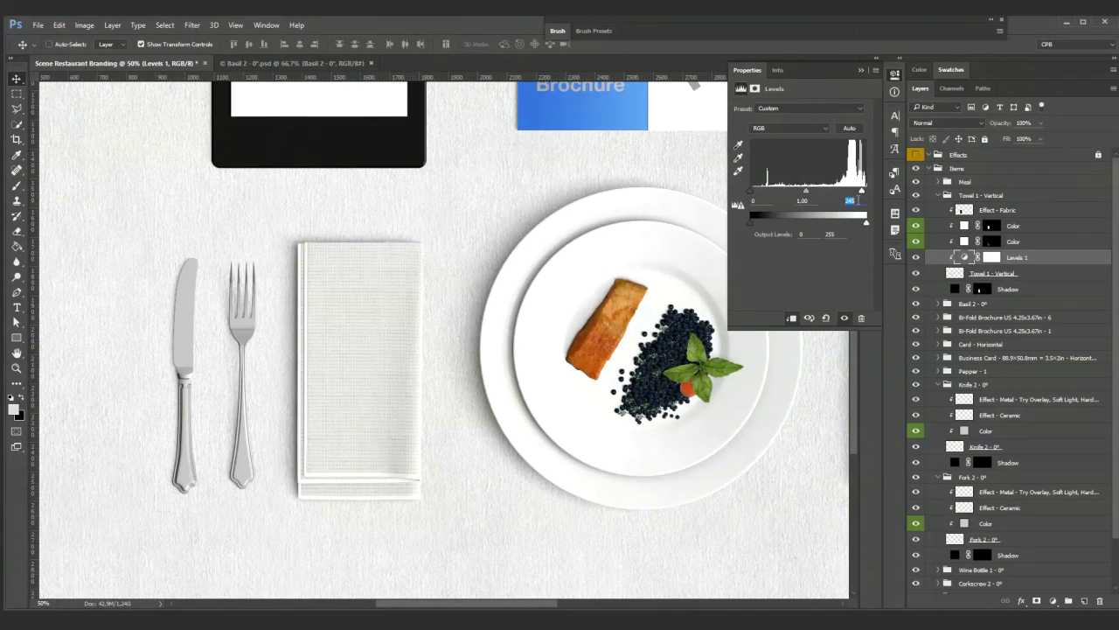
key("Return")
key("ctrl+minus")
key("ctrl+minus")
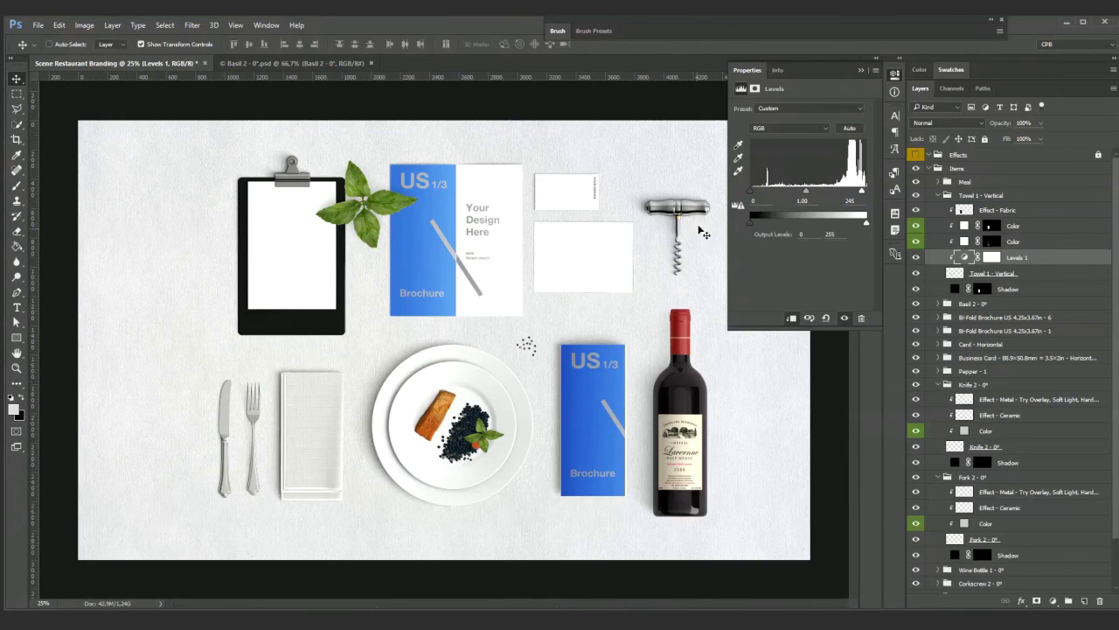
Step: Set the Towel 1 - Vertical group's shadow layer to 60% opacity, clear the layer selection, and collapse the properties display
left_click(956, 290)
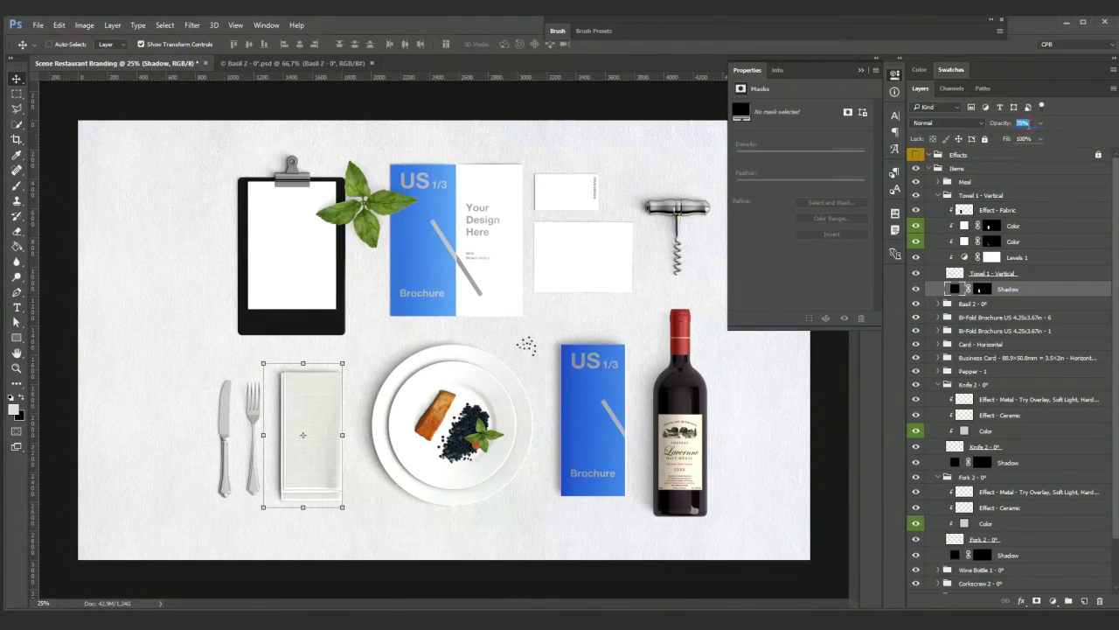
type("60")
key("Return")
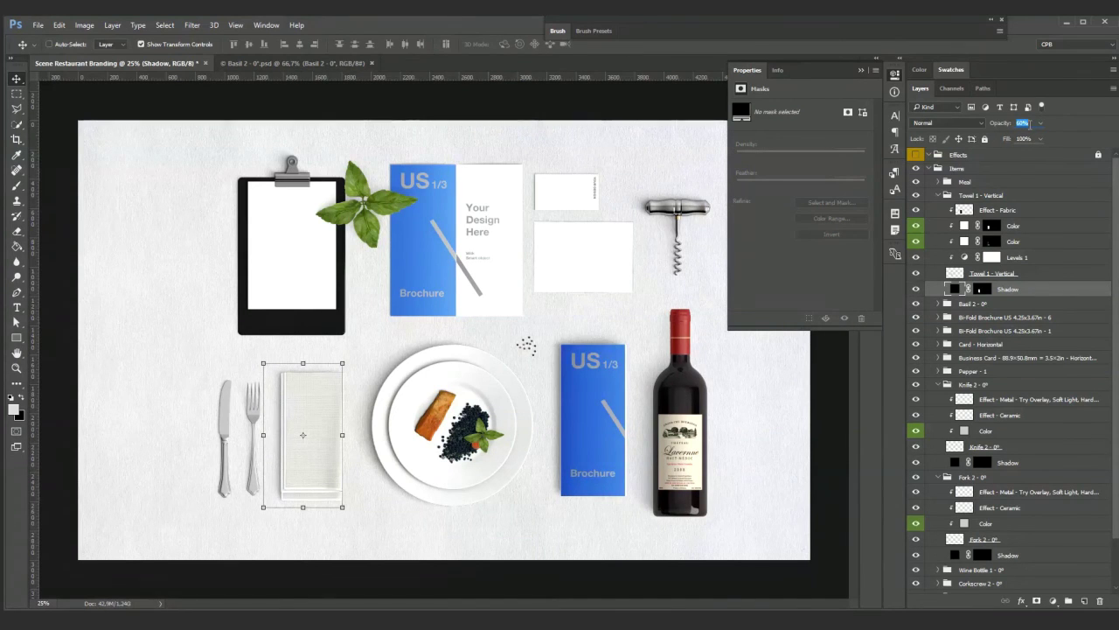
type("70")
key("Return")
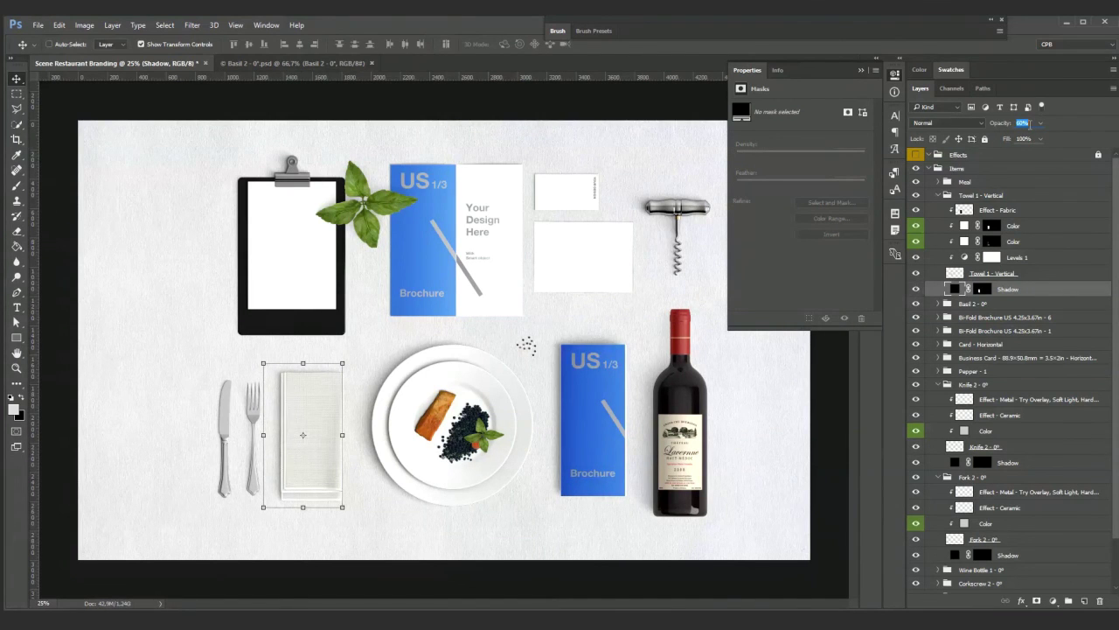
left_click(624, 107, "ctrl")
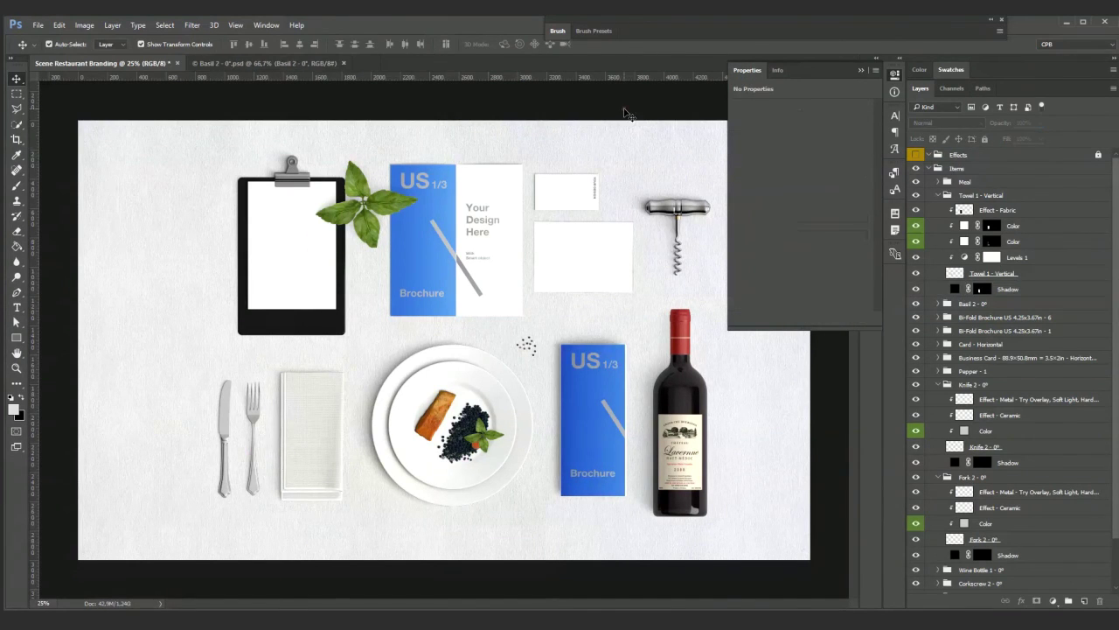
left_click(860, 70)
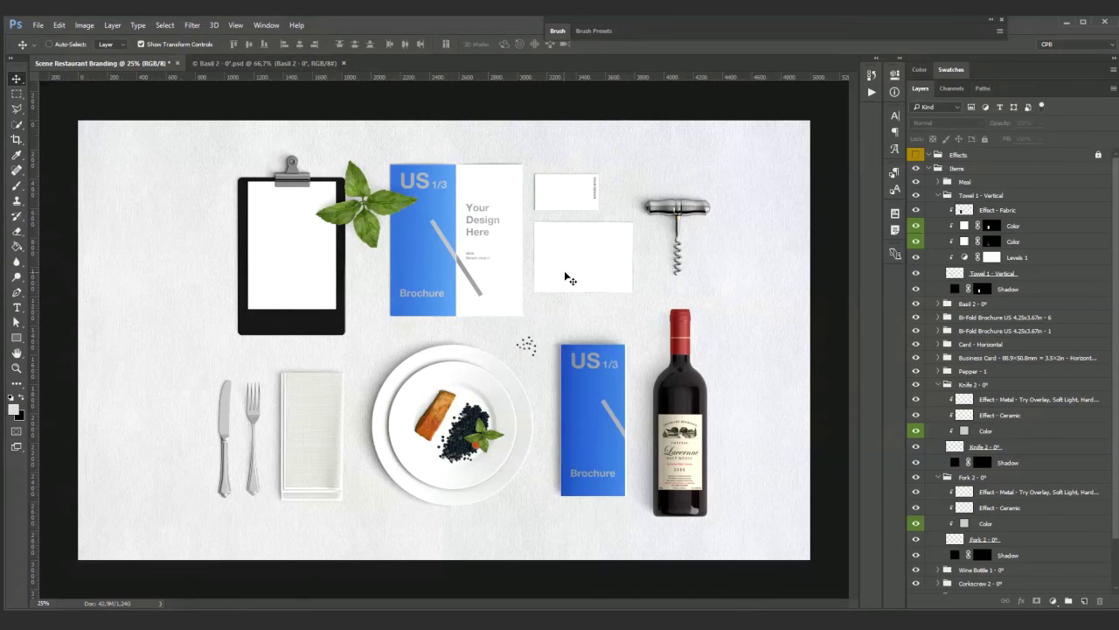
Step: Locate the closed blue brochure's layers by picking it on the canvas, and collapse its Bi-Fold Brochure group
scroll(296, 456, "up", 2)
scroll(296, 456, "down", 1)
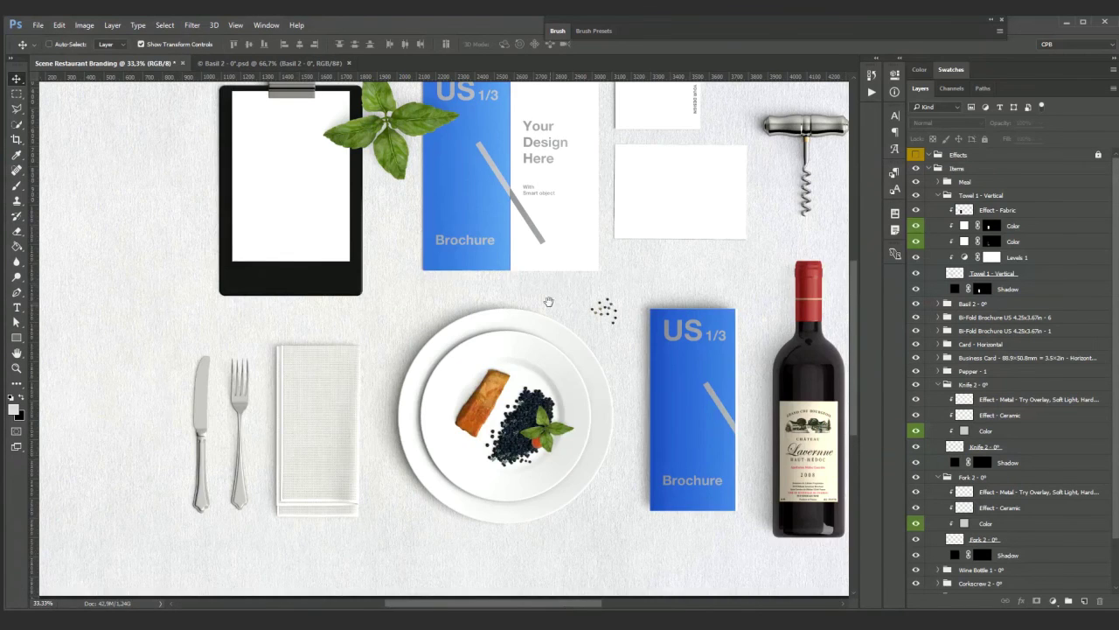
left_click_drag(548, 301, 519, 345)
left_click_drag(627, 344, 601, 335)
left_click(638, 370, "ctrl")
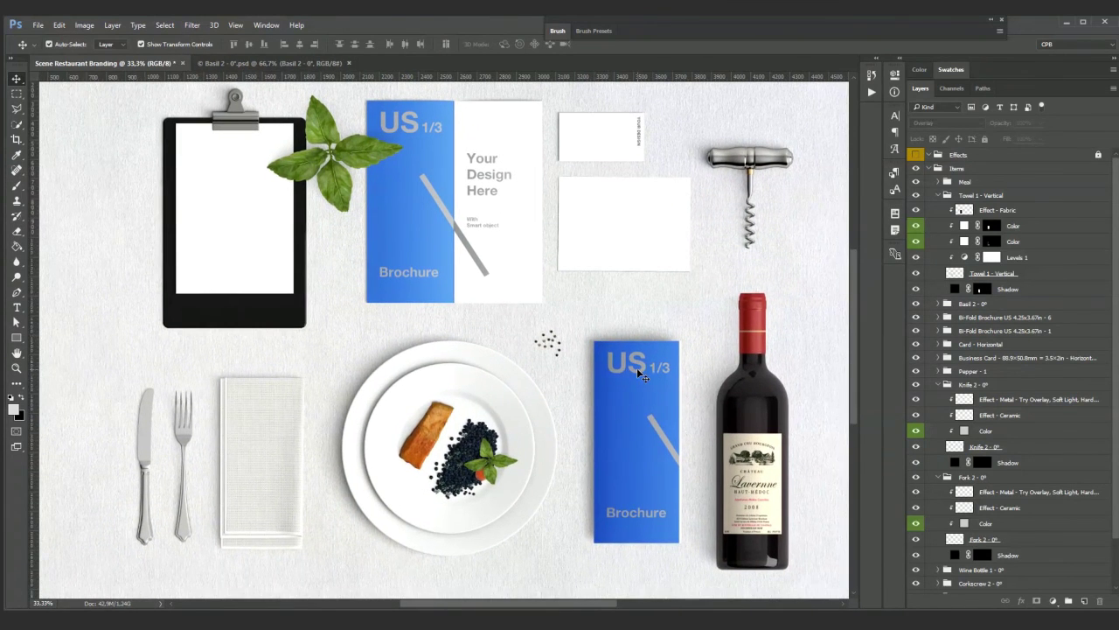
scroll(995, 393, "down", 4)
left_click(958, 434)
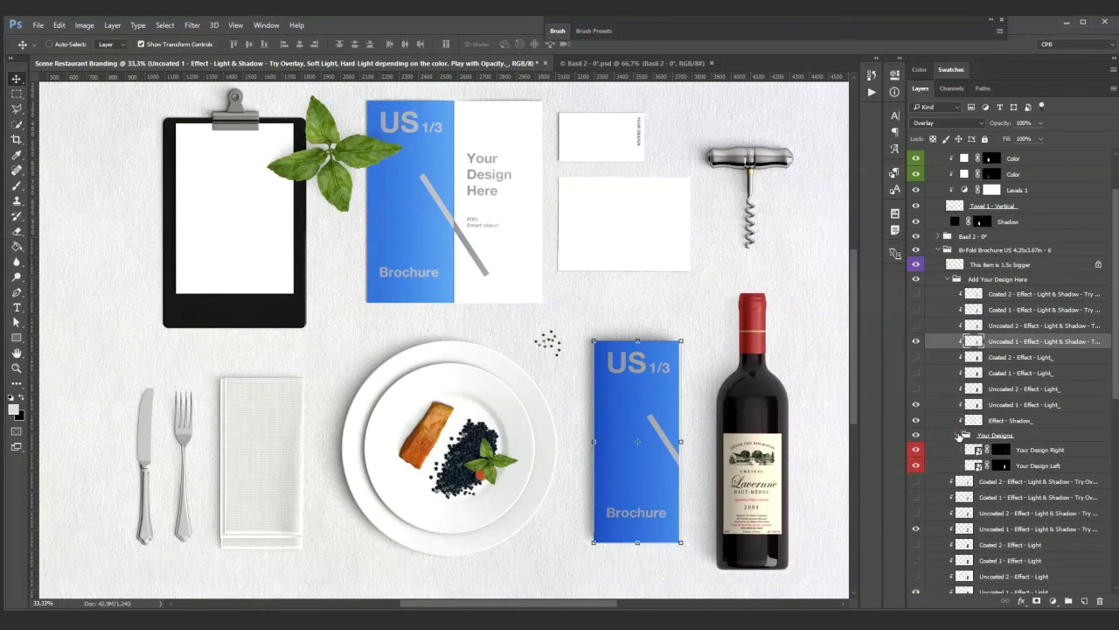
left_click(937, 250)
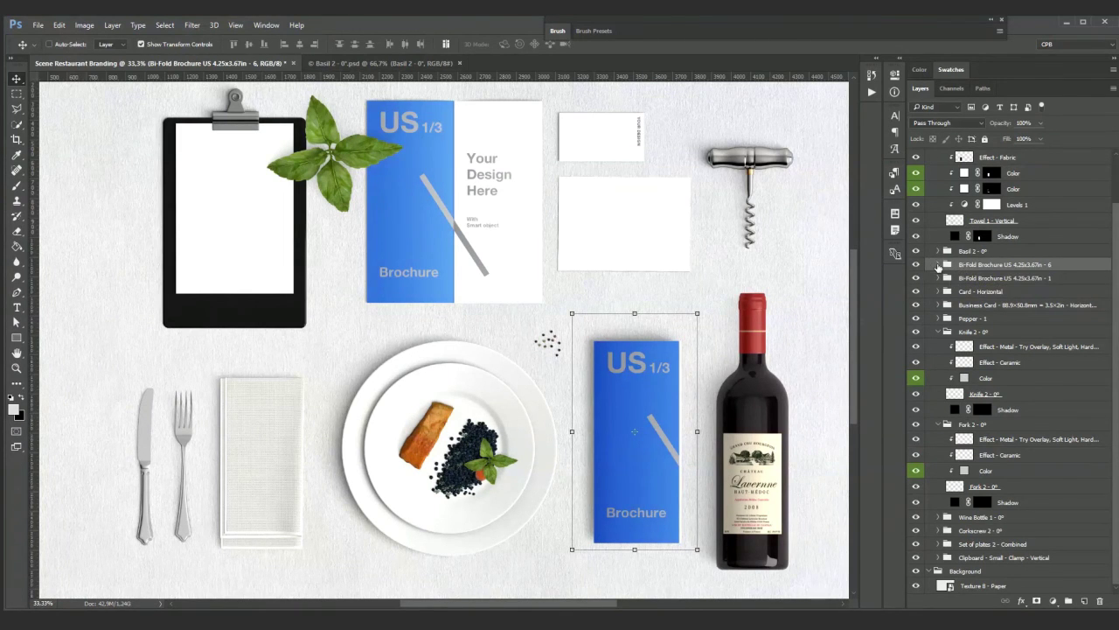
Step: Expand the Bi-Fold Brochure US 4.25x3.67in - 6 group down to Your Designs and select both design smart objects
left_click(939, 264)
left_click(984, 296)
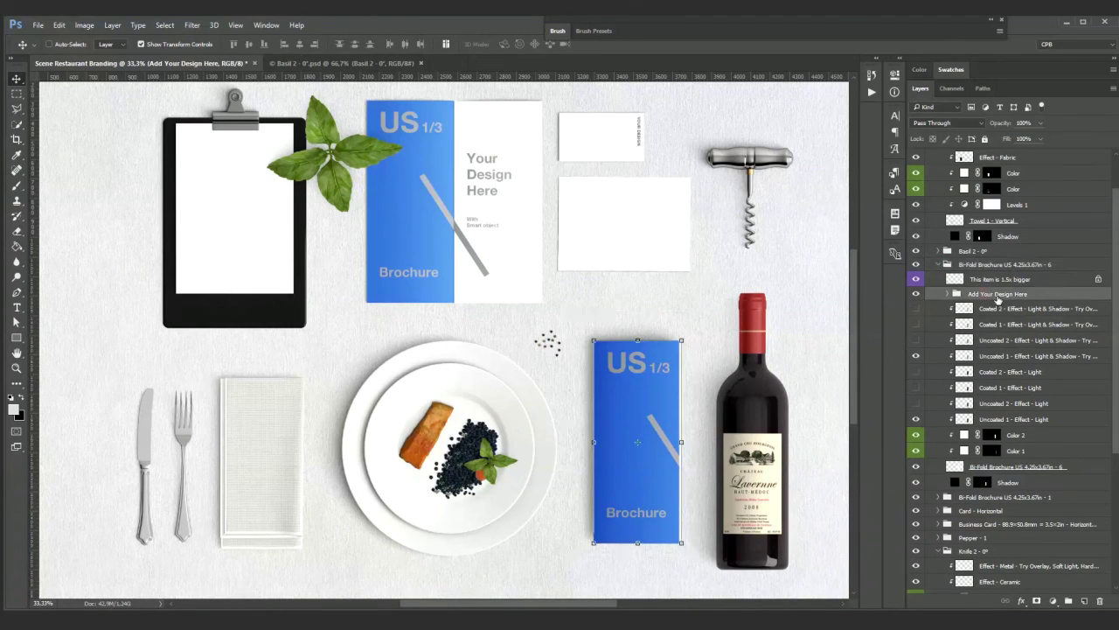
left_click(947, 296)
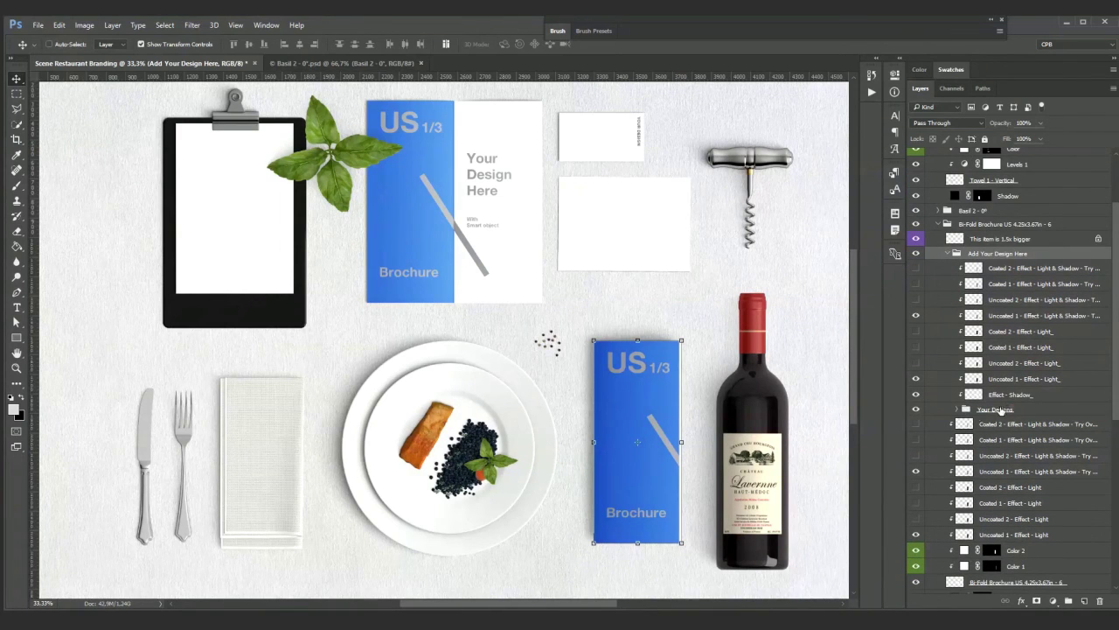
left_click(1001, 411)
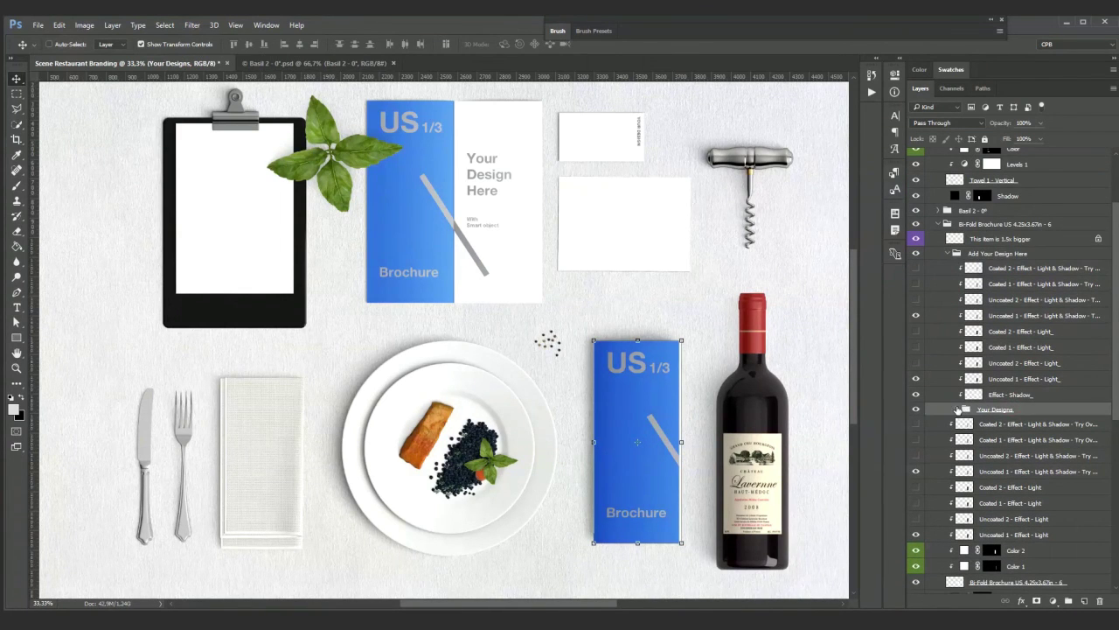
left_click(959, 408)
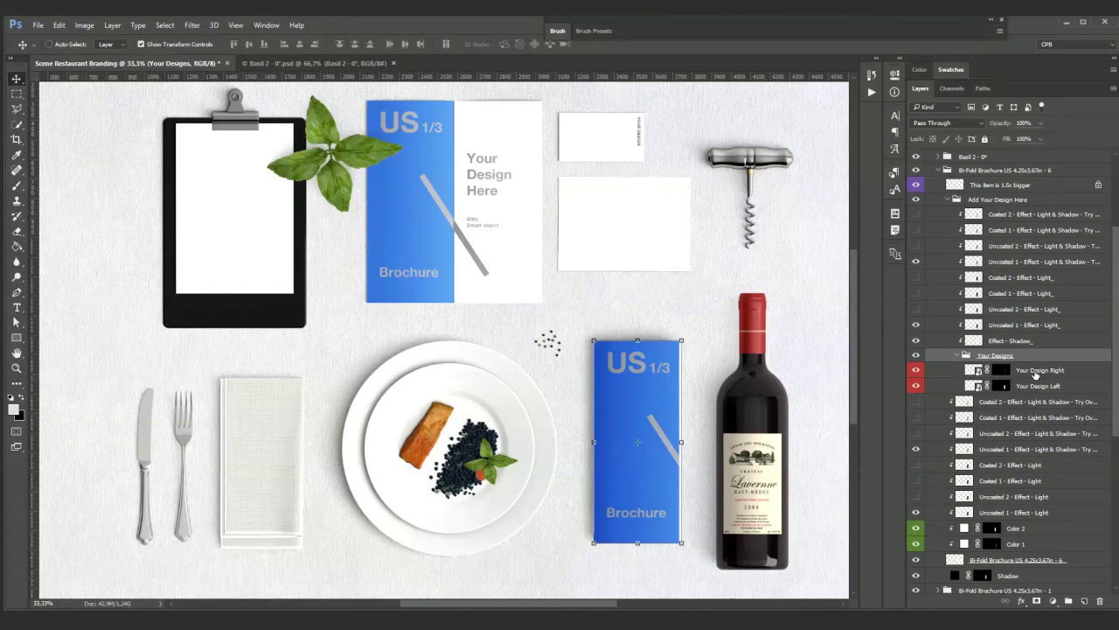
left_click(1036, 373)
left_click(1032, 386, "shift")
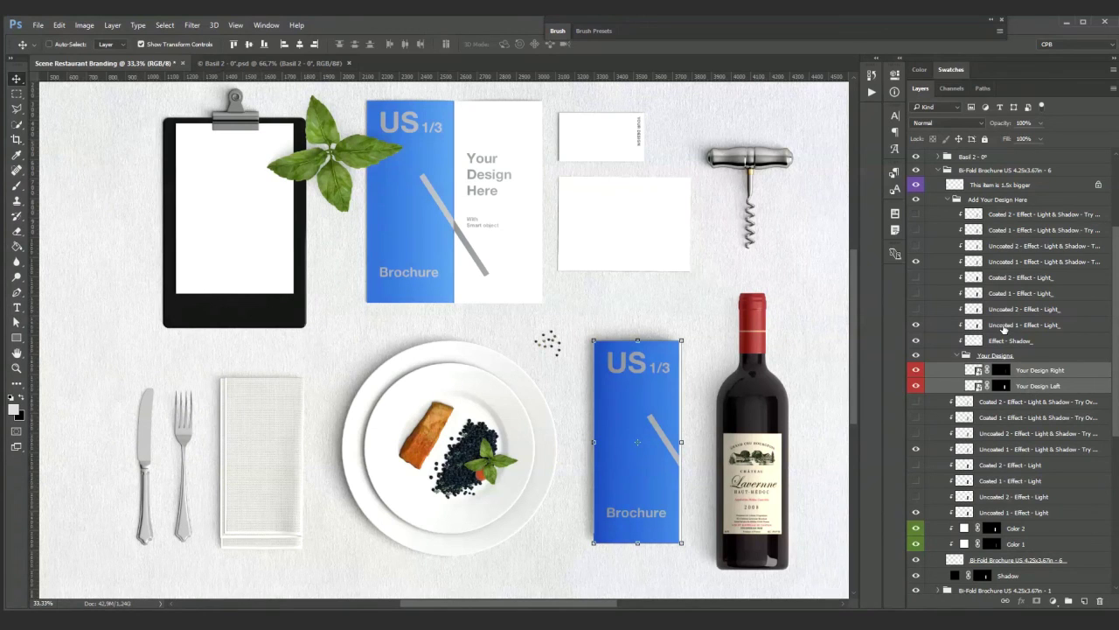
Step: Examine the brochure's Uncoated and Coated light effect layers and its Uncoated 1 light and shadow effect layer
left_click(1010, 509)
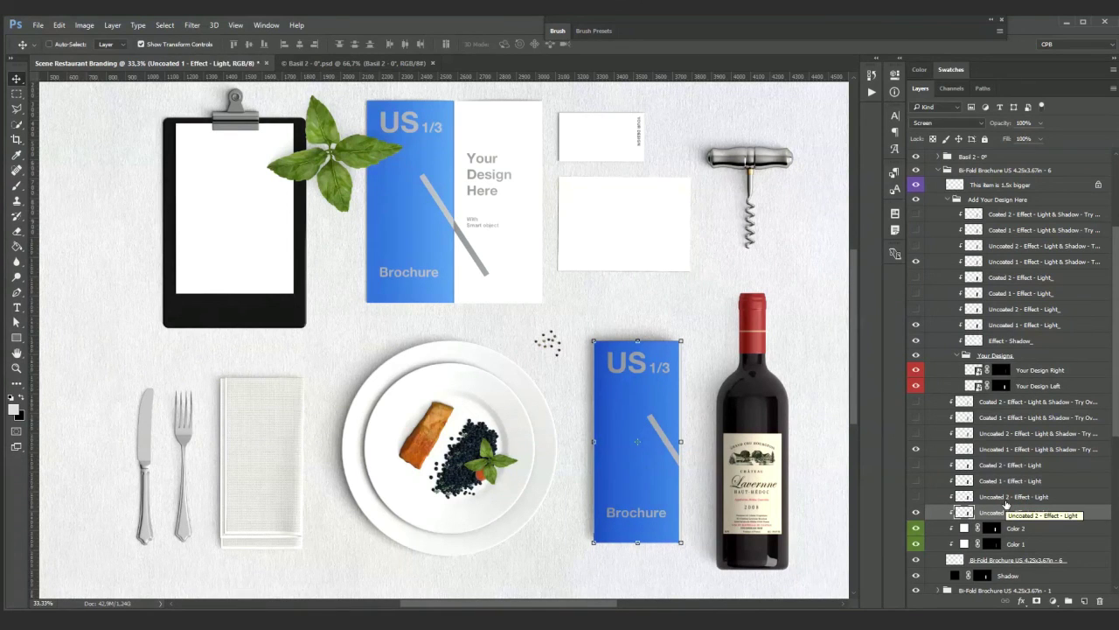
left_click(1006, 496)
left_click(1013, 482)
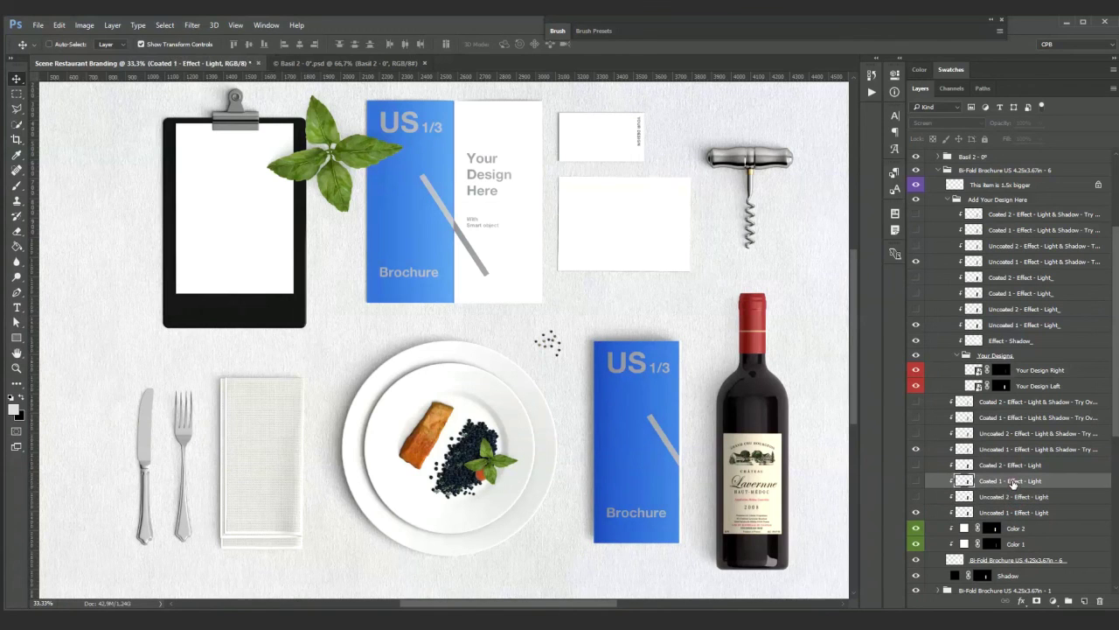
left_click(1009, 465)
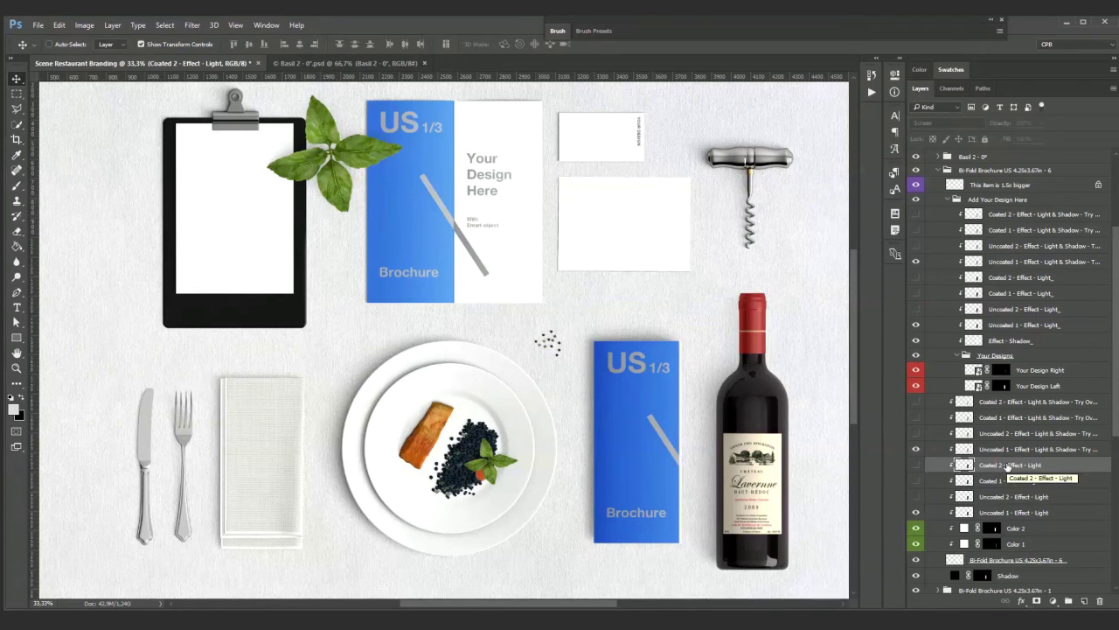
left_click(1012, 449)
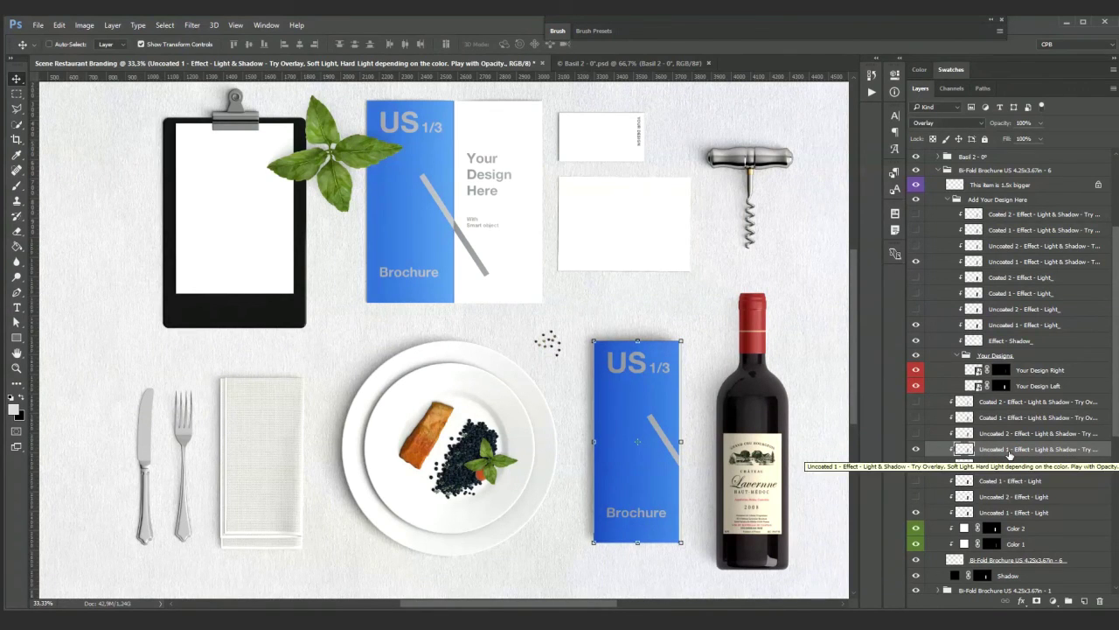
Step: Switch the brochure base's visible effects from Uncoated 1 to the Uncoated 2 Light and Light & Shadow layers, comparing the result
left_click(916, 449)
left_click(916, 495)
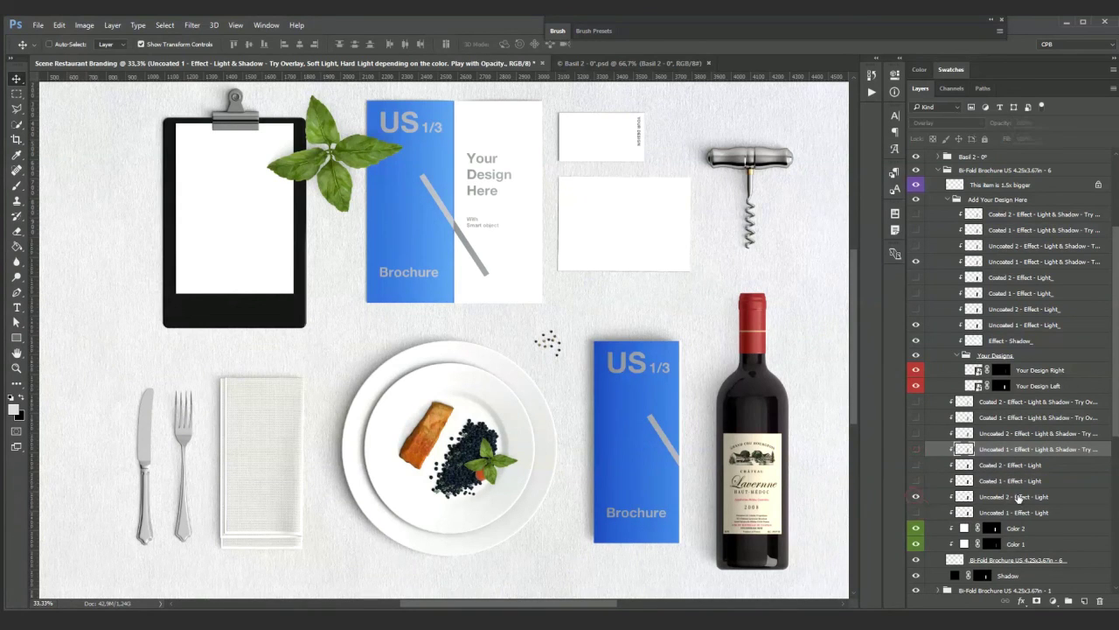
left_click(1019, 497)
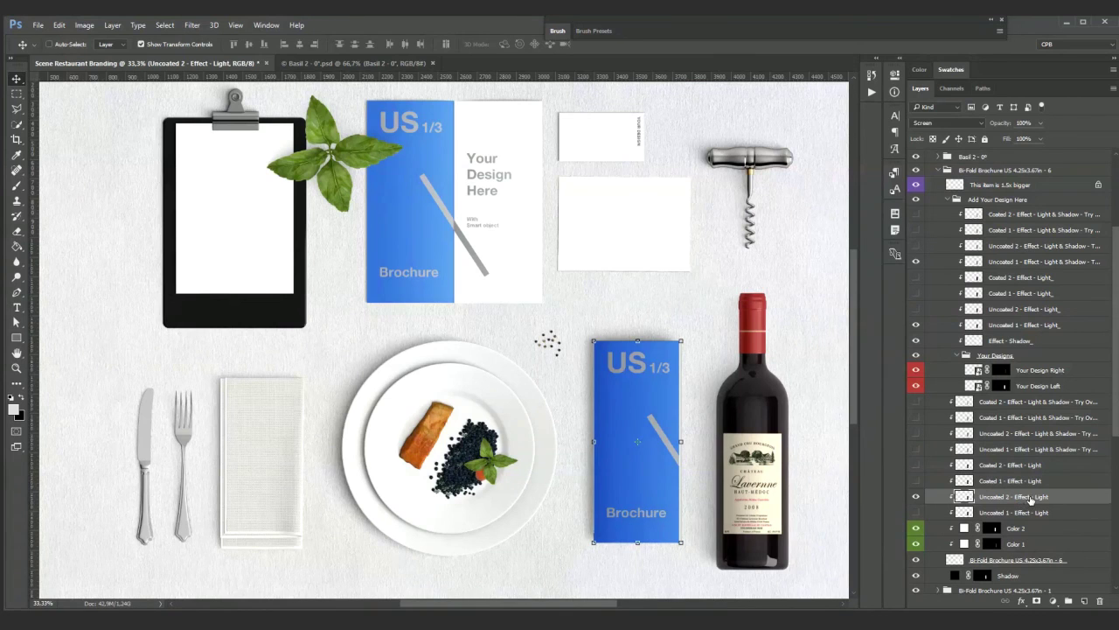
left_click(1002, 434)
left_click(916, 434)
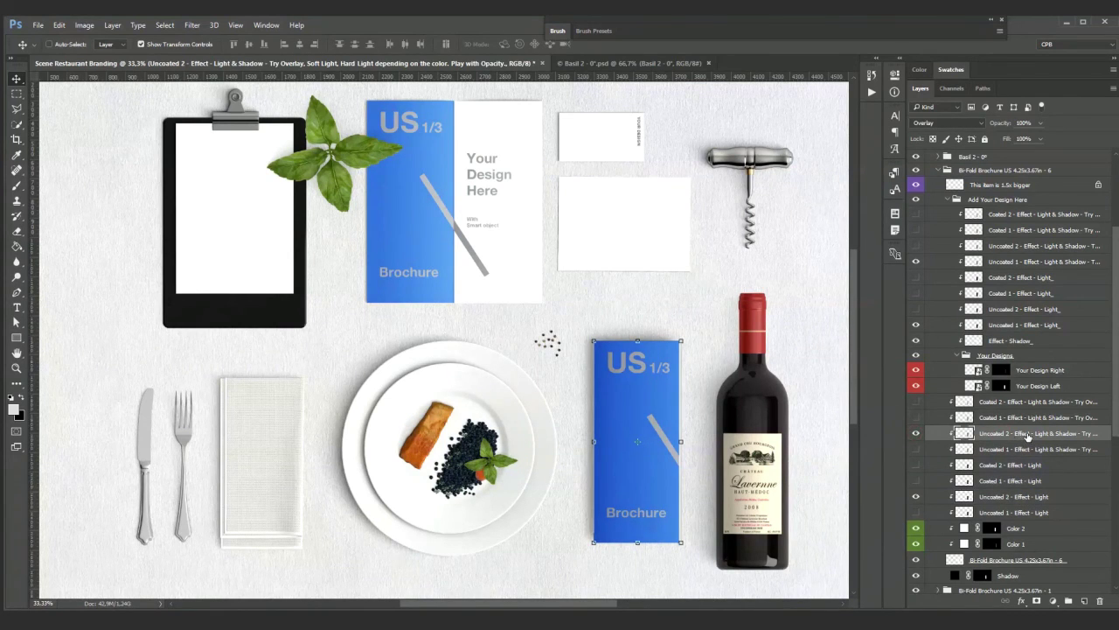
left_click(917, 434)
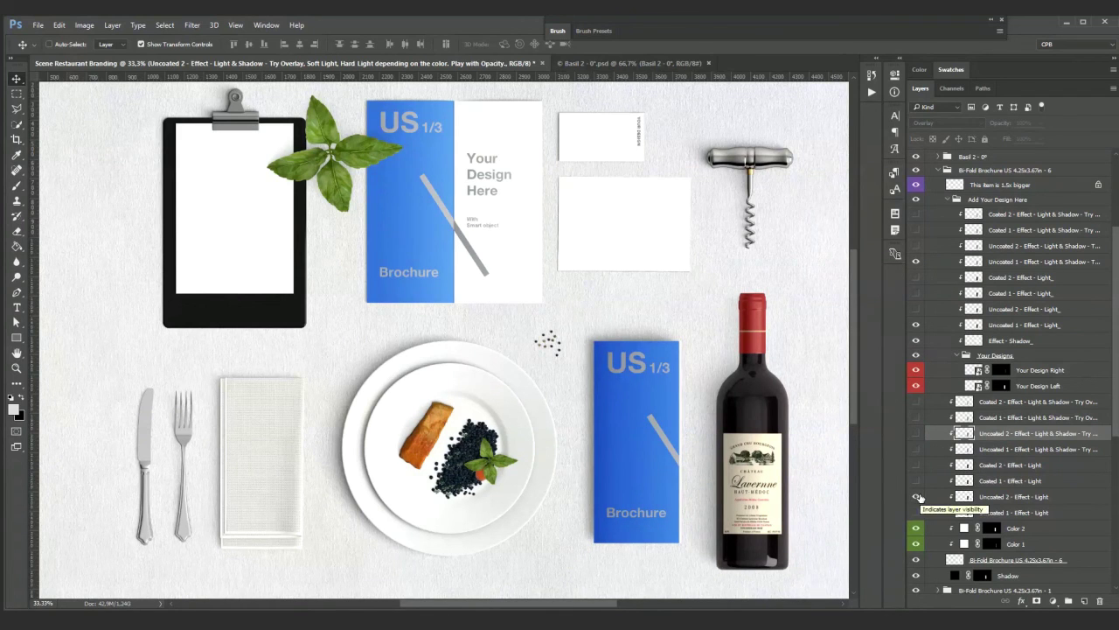
left_click(916, 435)
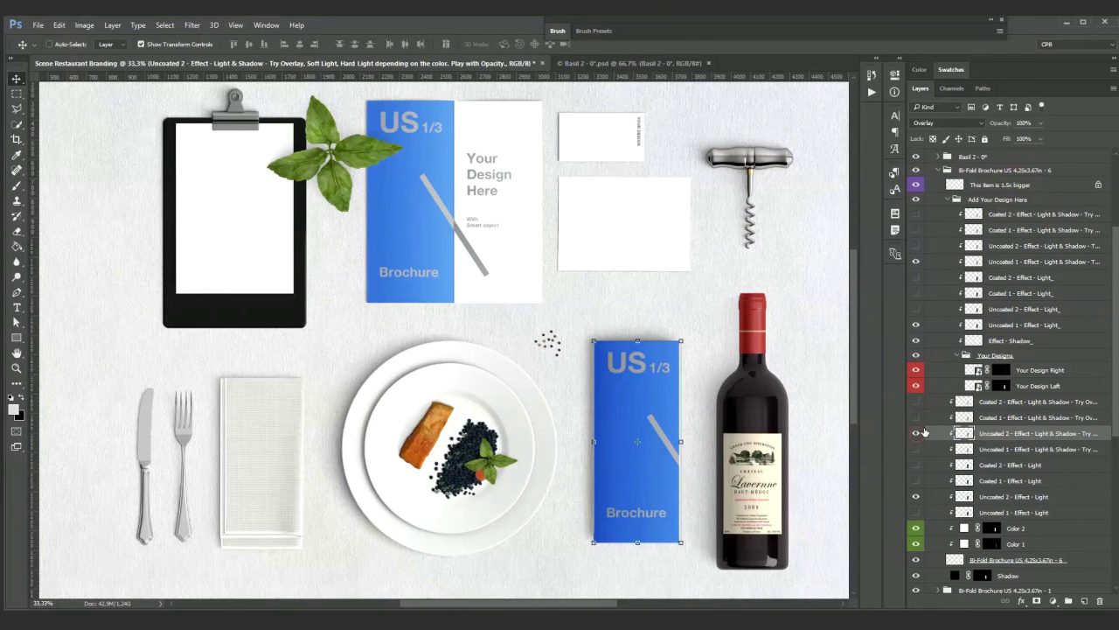
Step: Show the brochure base's Coated 1 Light & Shadow effect and hide its Uncoated 2 Light effect
left_click(917, 418)
left_click(917, 481)
left_click(915, 497)
left_click(917, 496)
Step: Replace the visible Uncoated 1 effects in the Add Your Design Here group with the Coated 2 Light and Light & Shadow effects
left_click(915, 214)
left_click(916, 262)
left_click(915, 325)
left_click(915, 324)
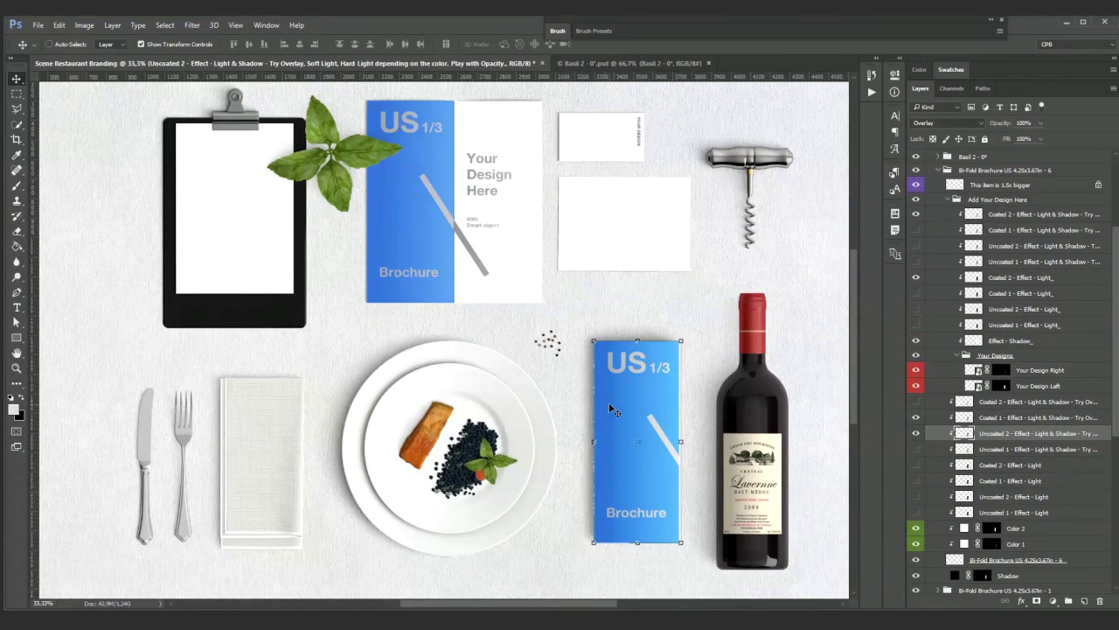
left_click(1012, 216)
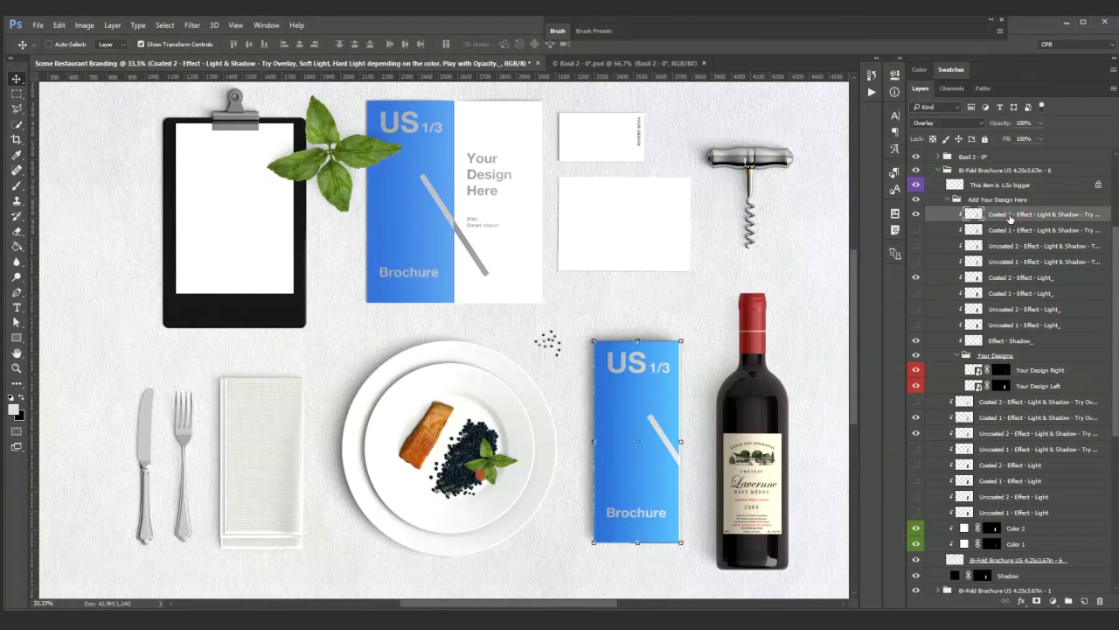
left_click(1028, 279)
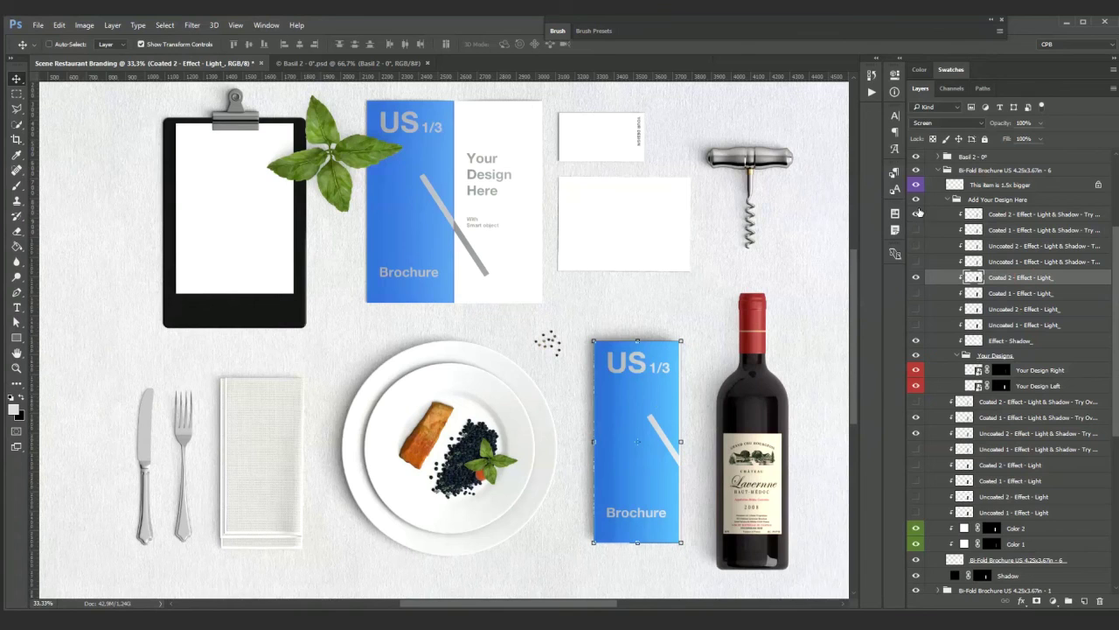
Step: Hide the Coated 2 effects in the Add Your Design Here group and show the Uncoated 1 Light and Light & Shadow effects
left_click(916, 277)
left_click(917, 263)
left_click(917, 325)
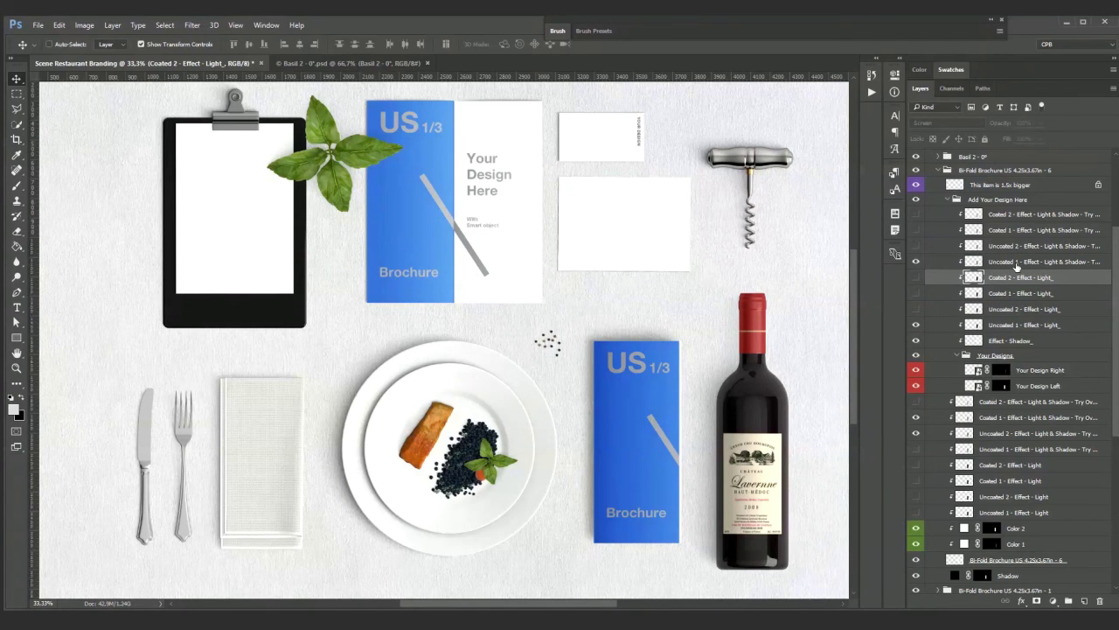
Step: Open the brochure's Your Design Left smart object, place the Menu Front artwork in it, and save
double_click(973, 385)
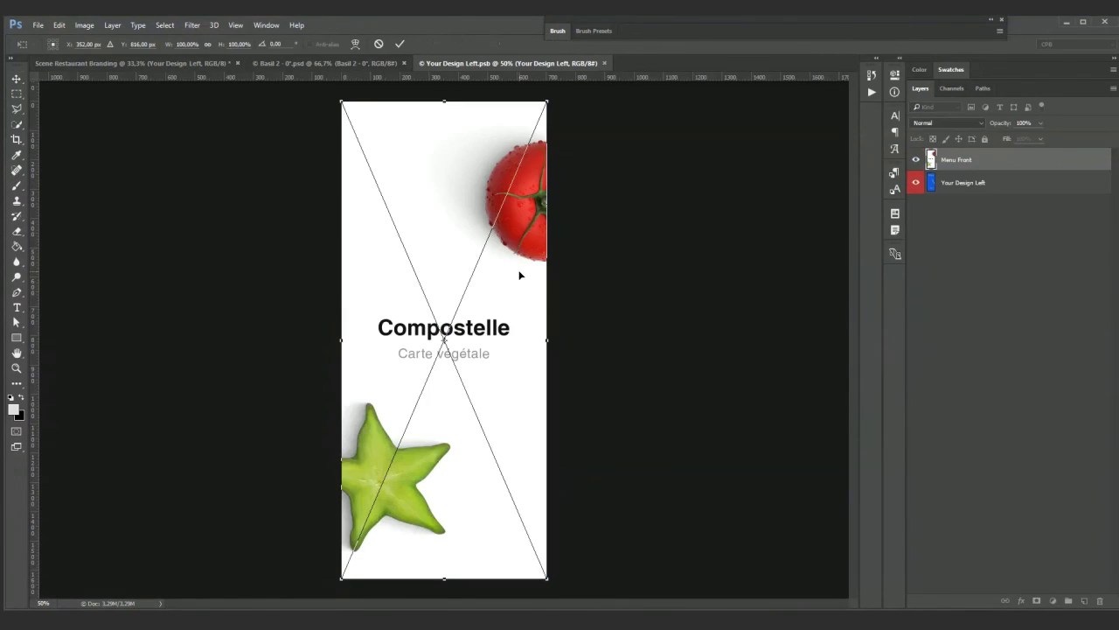
key("Return")
key("ctrl+s")
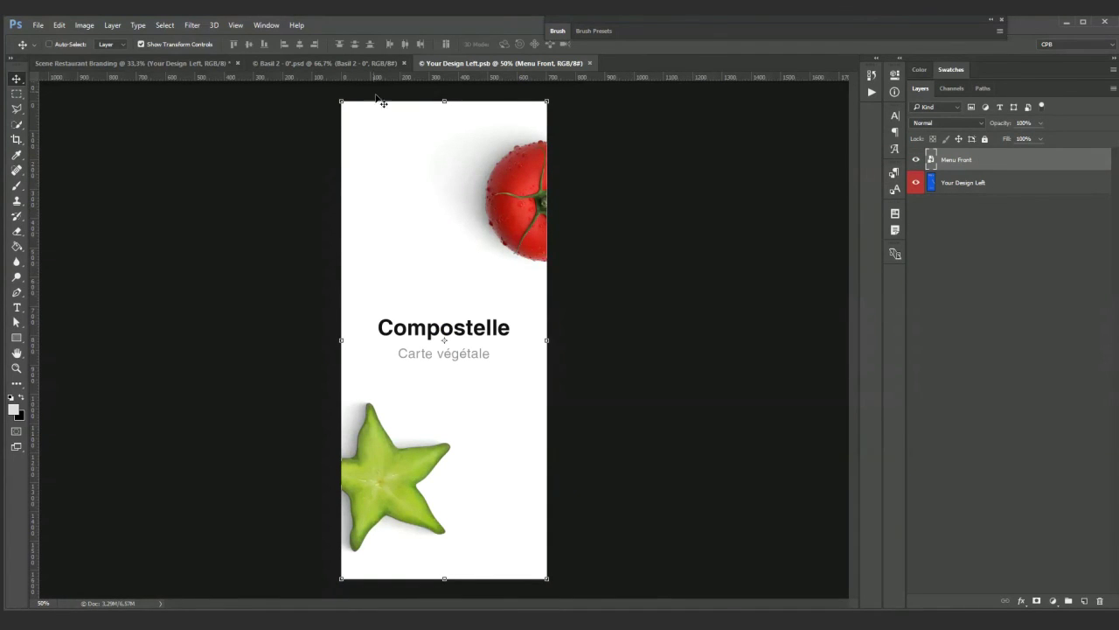
Step: Close the Basil 2 - 0° document and return to the restaurant branding scene's layers
left_click(404, 63)
left_click(195, 64)
scroll(1043, 425, "down", 3)
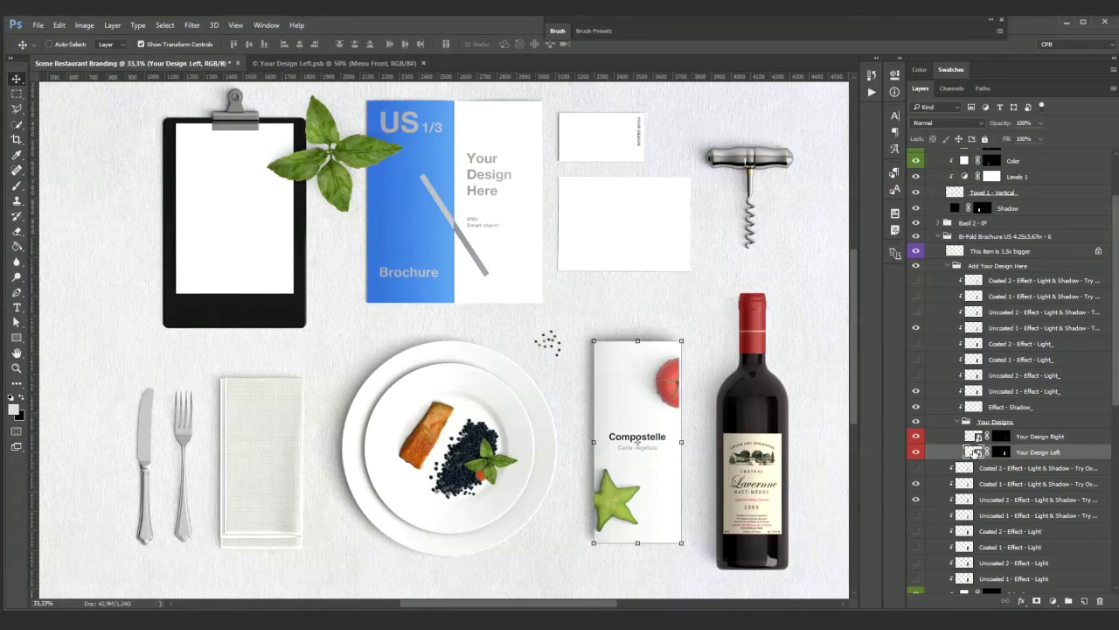
Step: Reopen the Your Design Left smart object and place another copy of the Menu Front artwork over the full canvas
double_click(974, 453)
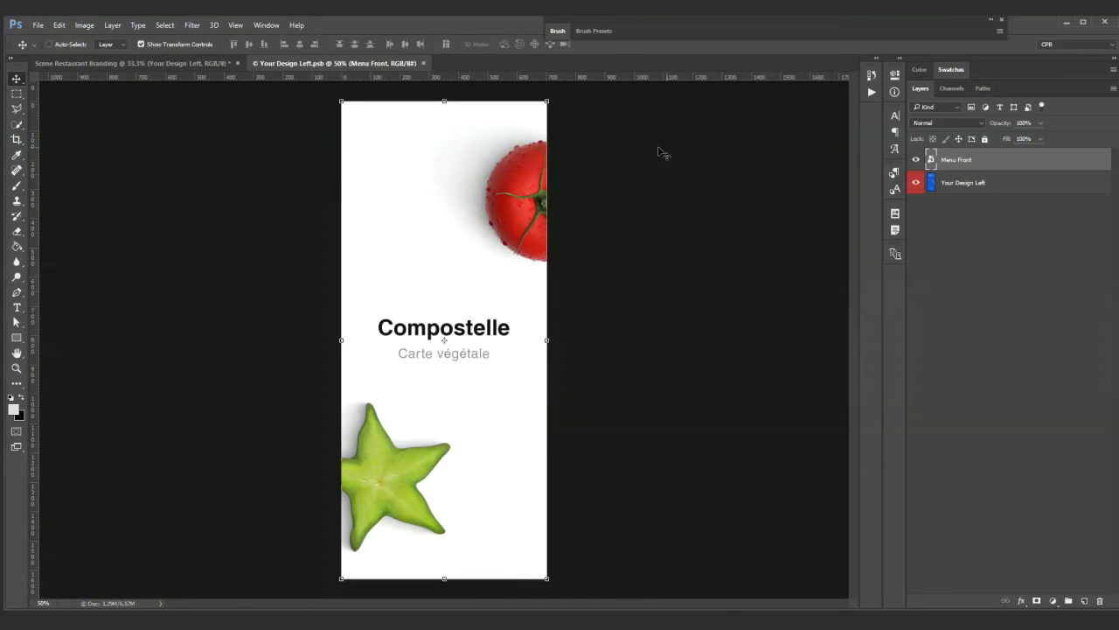
left_click_drag(48, 178, 535, 288)
key("Return")
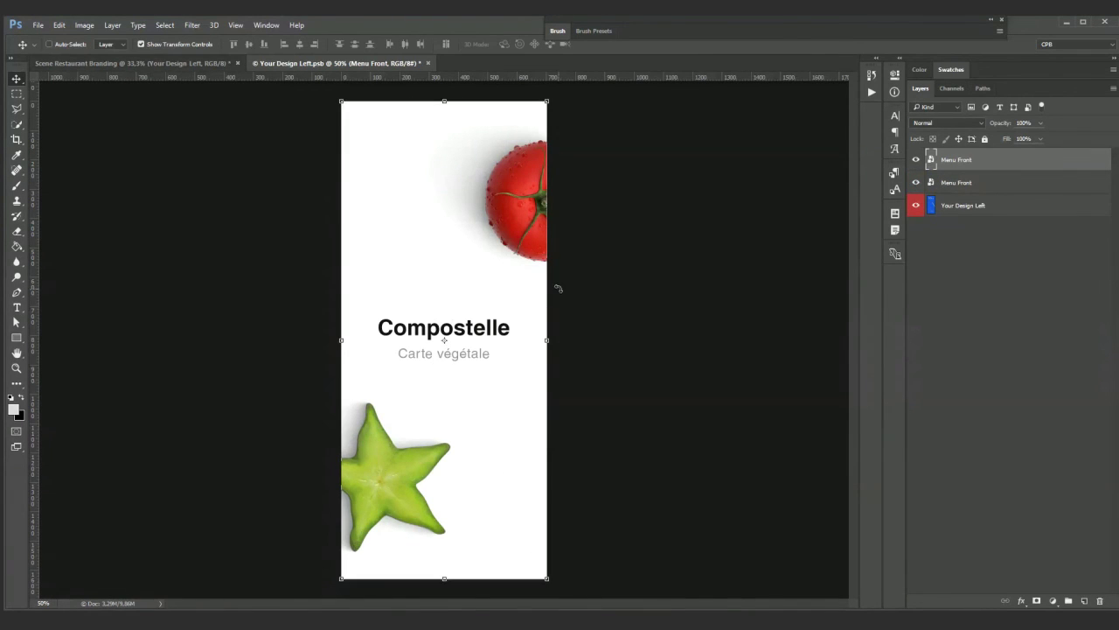
Step: Save and close the Your Design Left smart object, and collapse the scene's Items group with all its nested groups
left_click(37, 25)
left_click(64, 145)
left_click(38, 25)
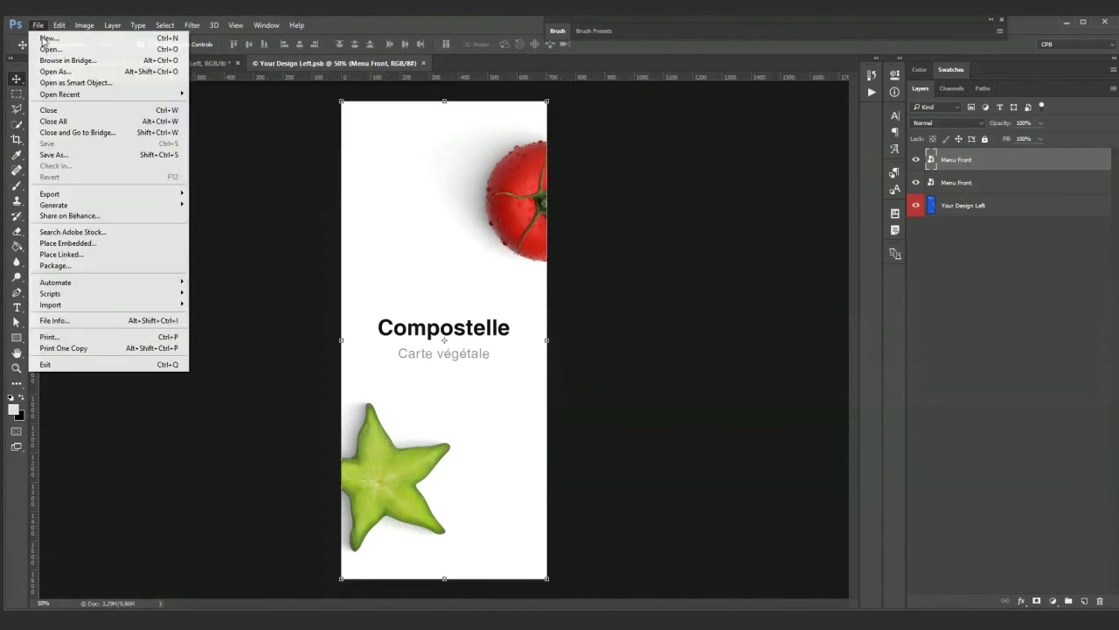
left_click(61, 114)
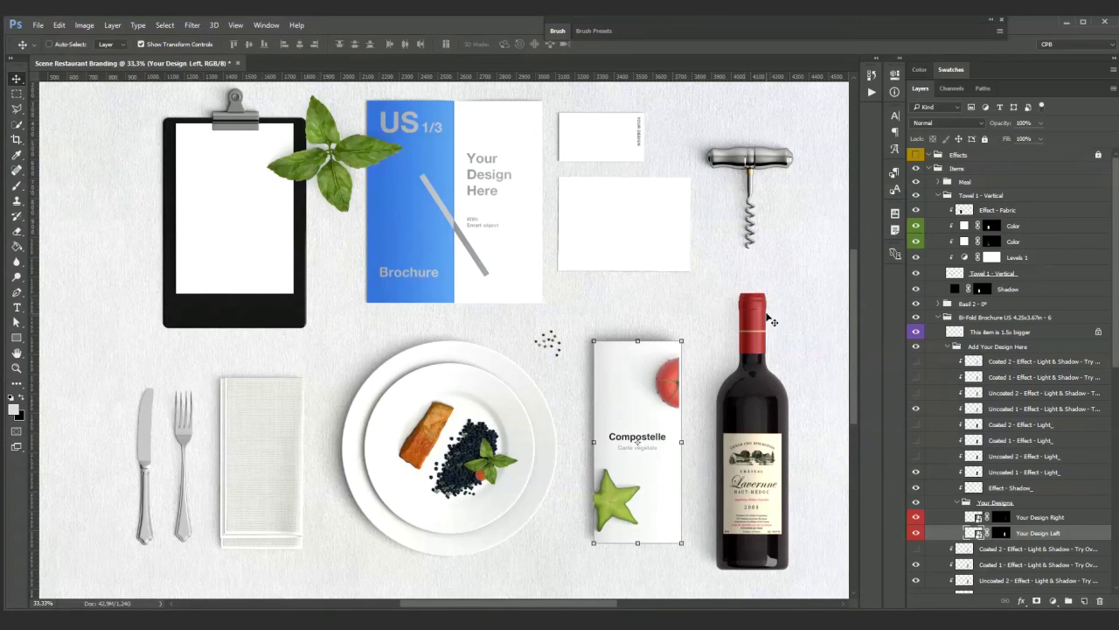
key("ctrl")
left_click(930, 167, "alt")
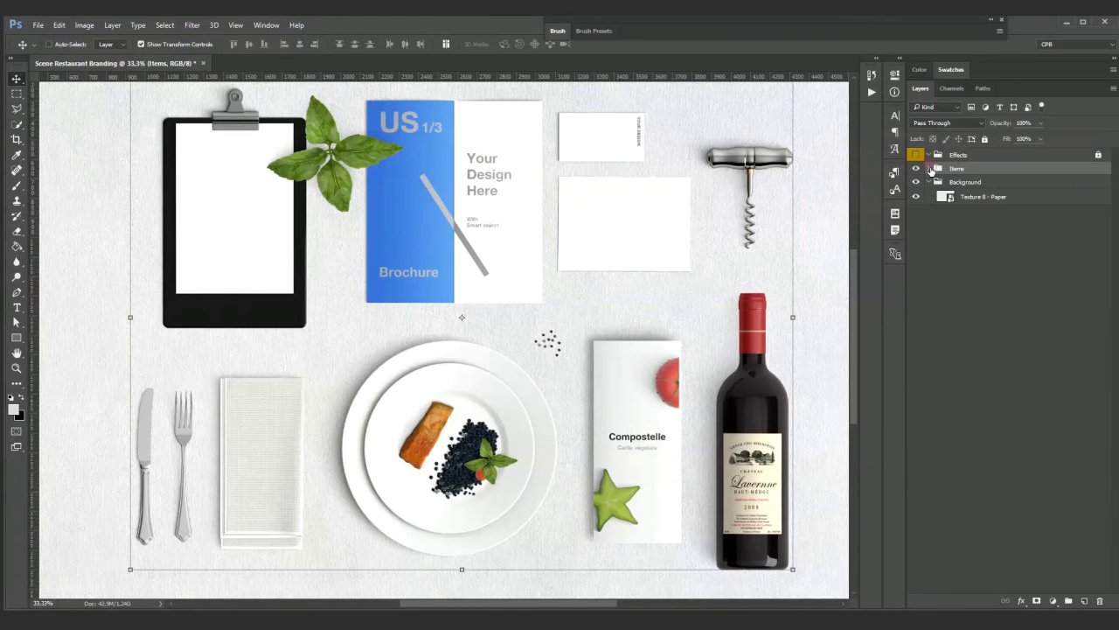
Step: Expand the Items group and the Bi-Fold Brochure US 4.25x3.67in - 1 design layers, and open the Your Design Left smart object
left_click(931, 168)
left_click(990, 237)
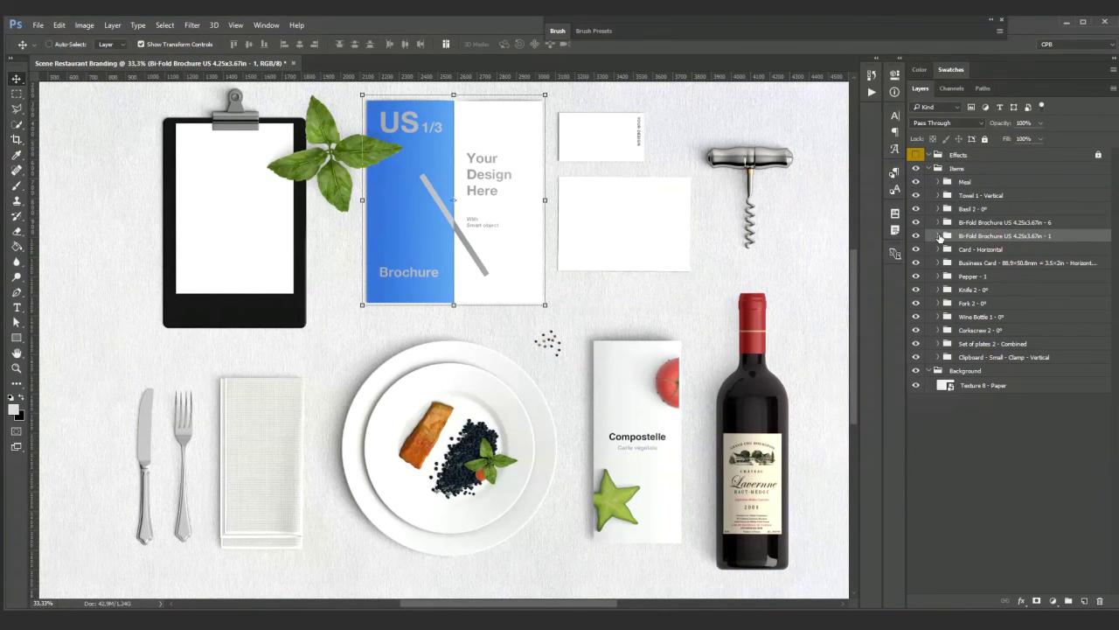
left_click(939, 236)
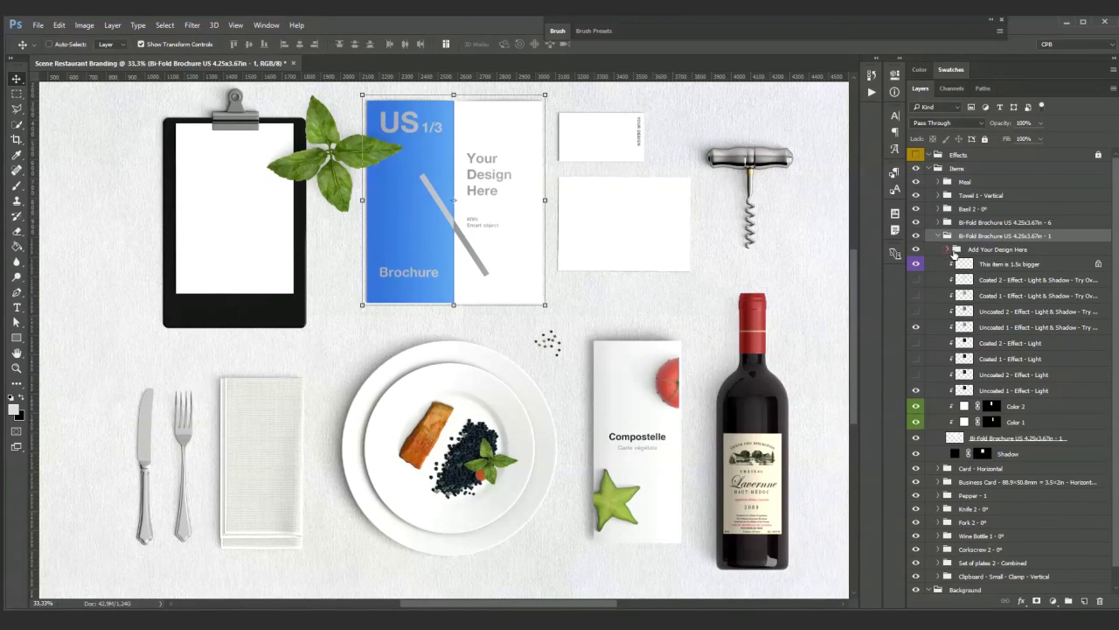
left_click(948, 250)
left_click(961, 405)
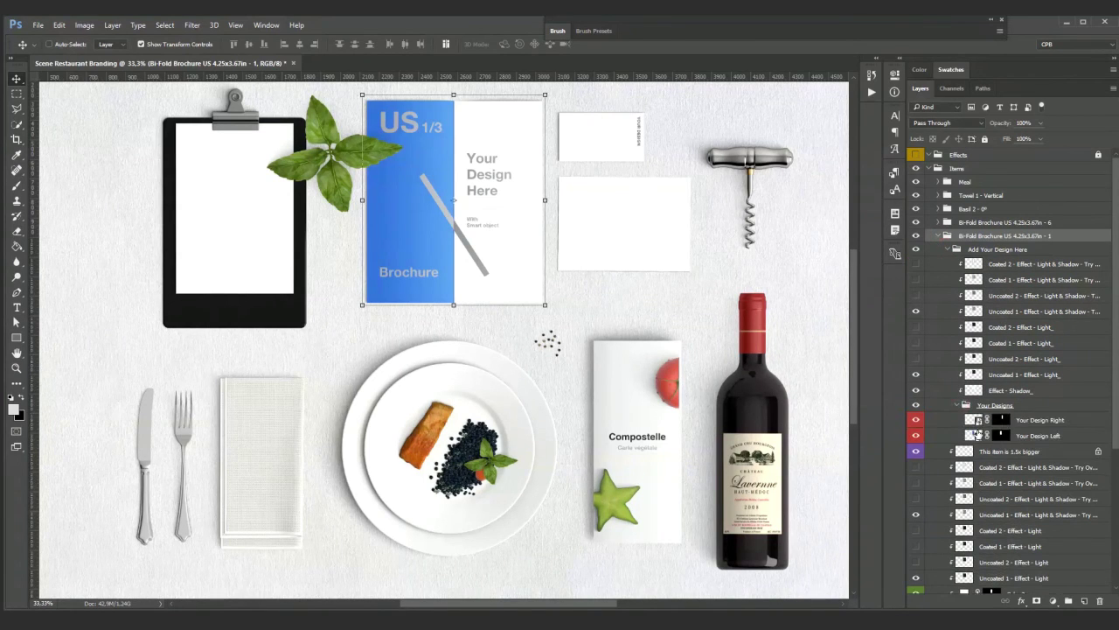
double_click(979, 434)
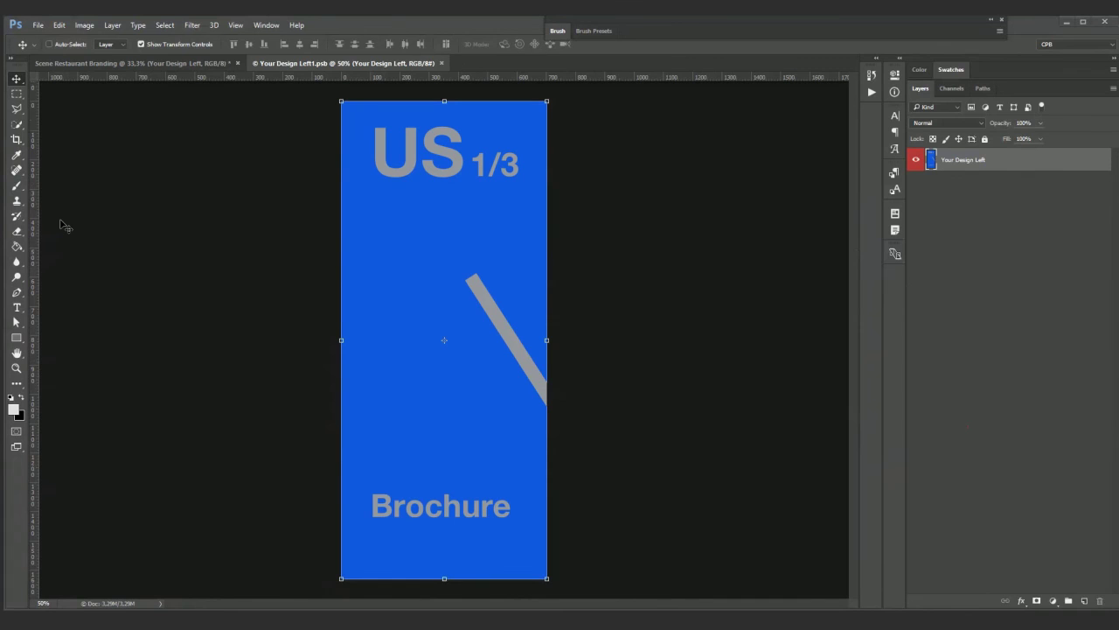
Step: Place the inner menu artwork in Your Design Left, scaled so its Appetizers and Meal 1 page fills the canvas, and save and close it
left_click_drag(61, 225, 449, 171)
left_click_drag(554, 341, 744, 590)
key("Return")
key("ctrl+s")
key("ctrl+w")
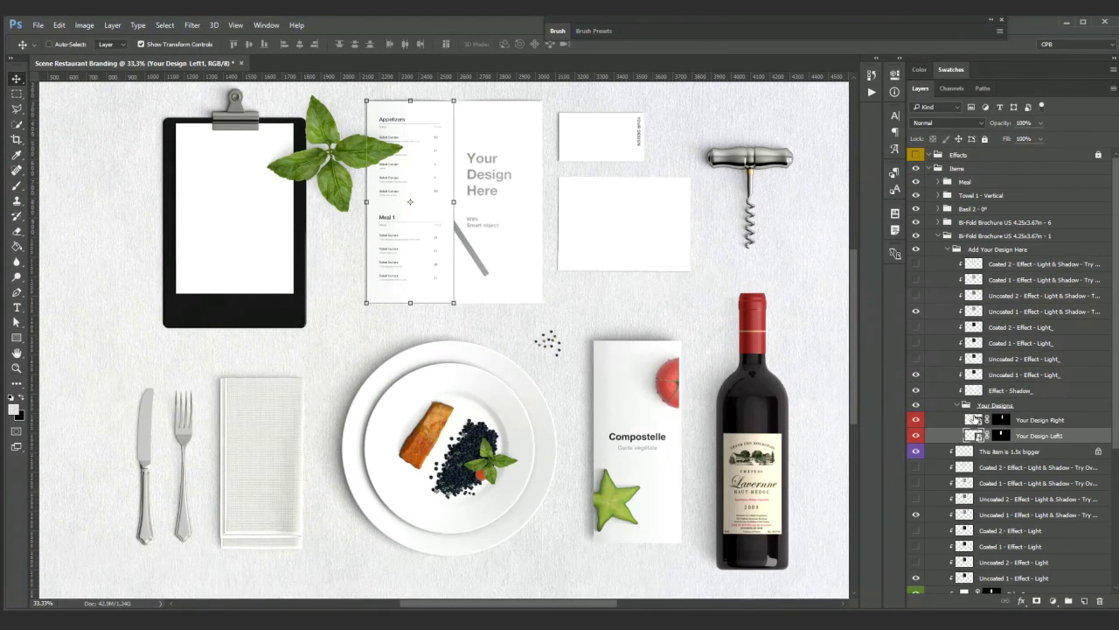
Step: Open Your Design Right, place the inner menu artwork scaled so its Meal 2 to Dessert page fills the canvas, and save and close it
double_click(974, 420)
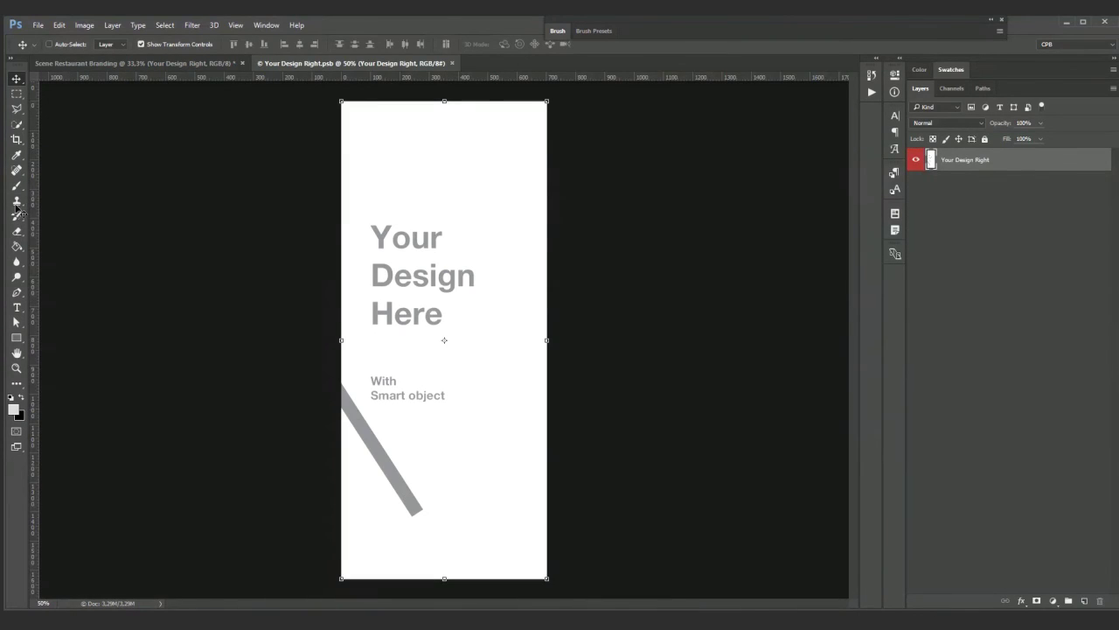
left_click_drag(166, 289, 472, 278)
left_click_drag(340, 461, 238, 578)
left_click_drag(560, 444, 457, 443)
key("Return")
key("ctrl+s")
key("ctrl+w")
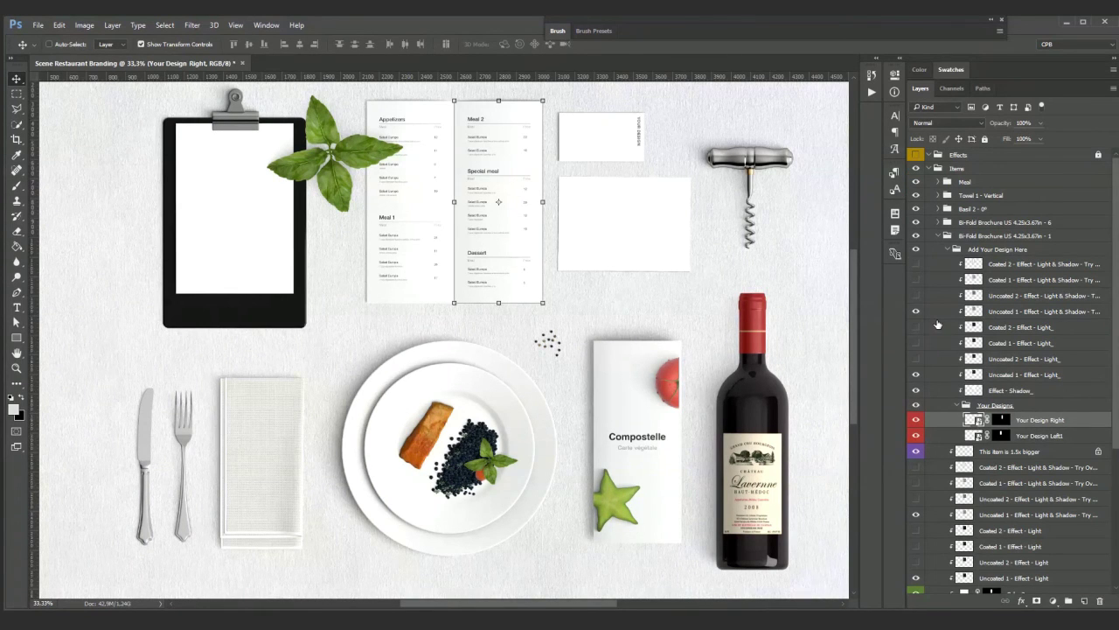
Step: Examine the Uncoated 1 light and shadow effect layers of the open brochure, and collapse the Bi-Fold Brochure US 4.25x3.67in - 1 group
left_click(1014, 320)
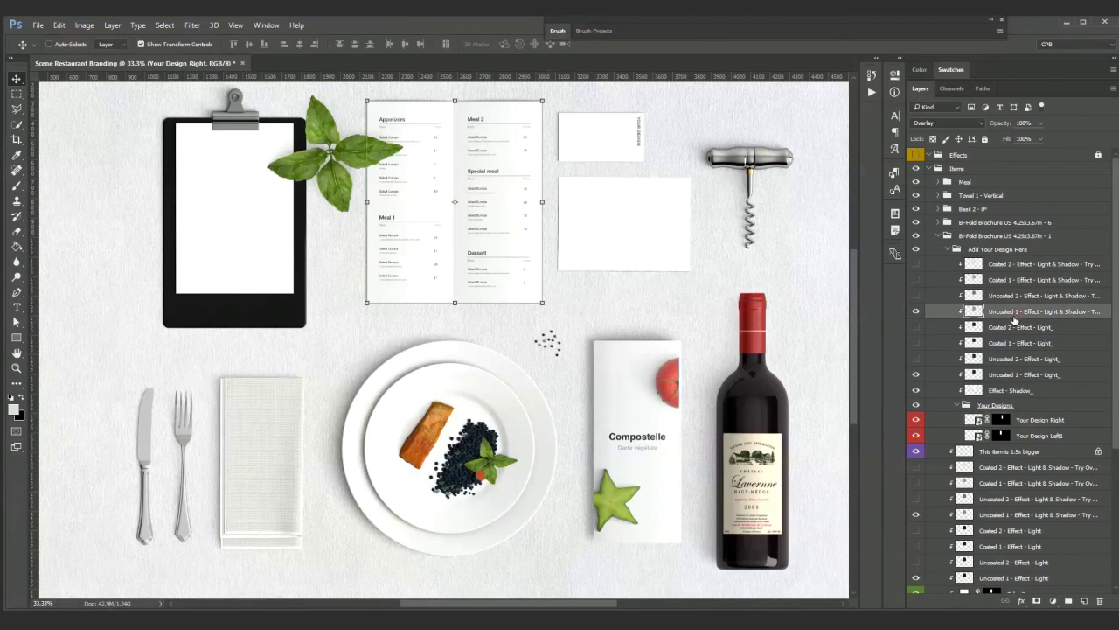
left_click(1009, 378)
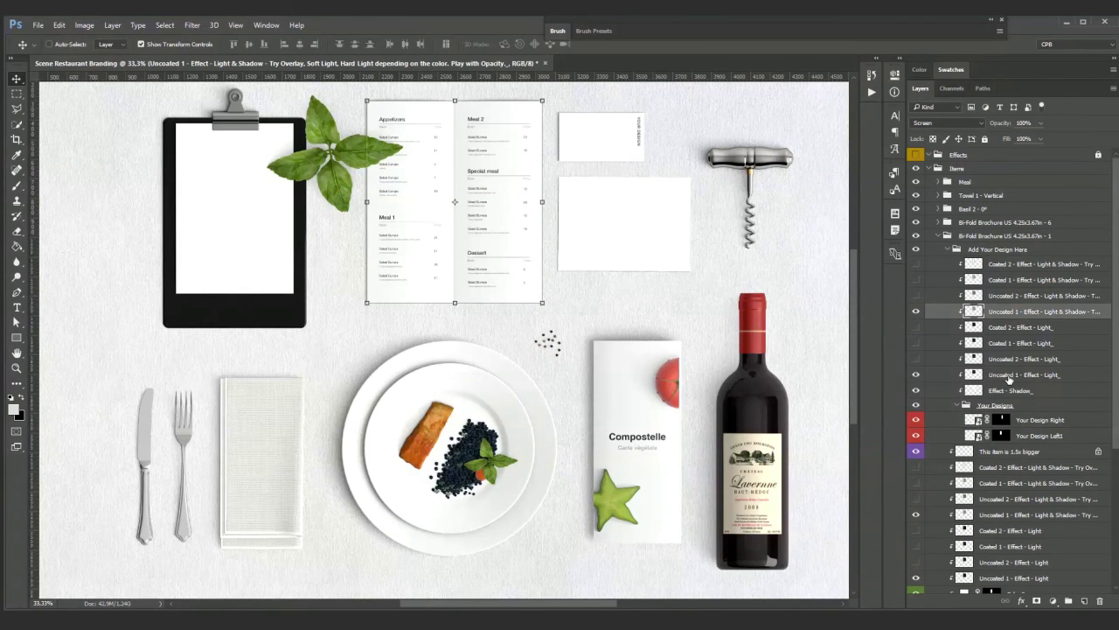
scroll(1010, 381, "down", 3)
left_click(996, 473)
left_click(996, 534)
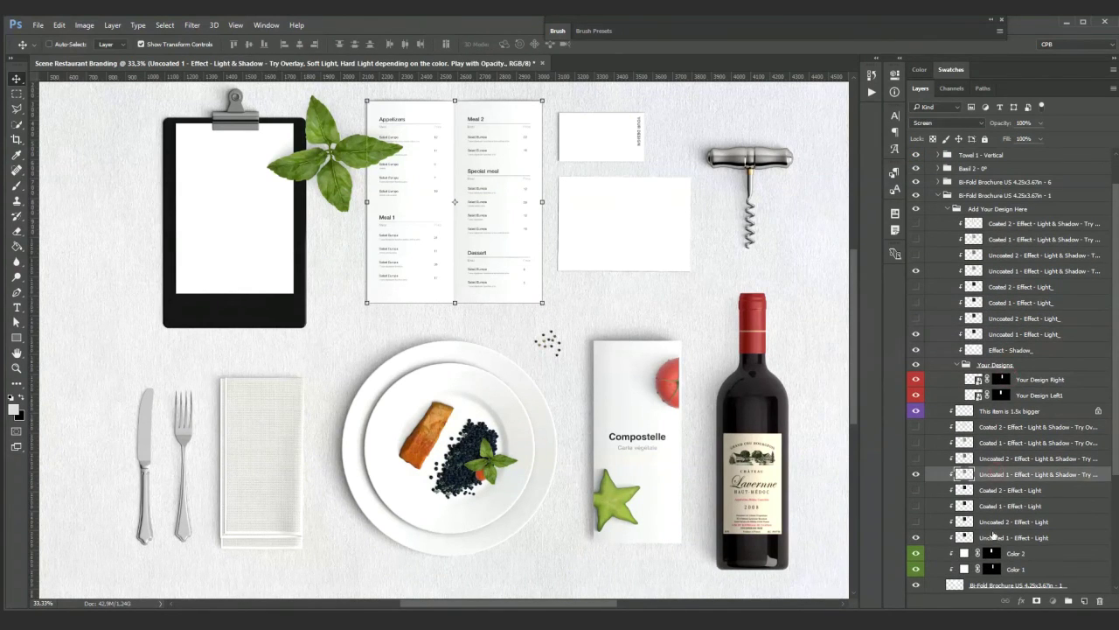
scroll(996, 534, "up", 2)
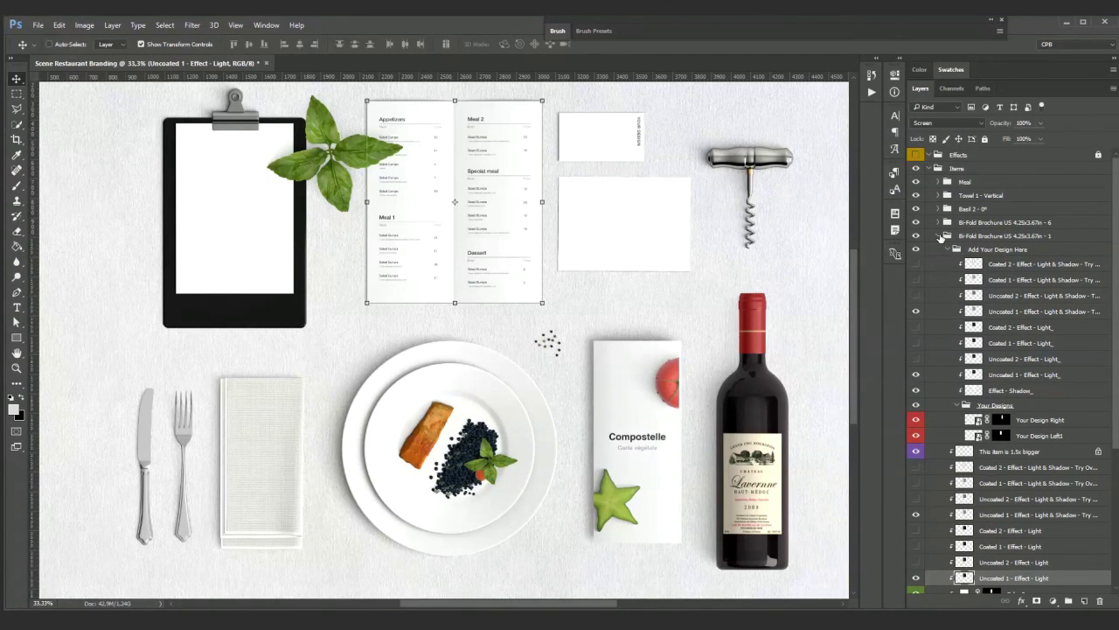
left_click(942, 237)
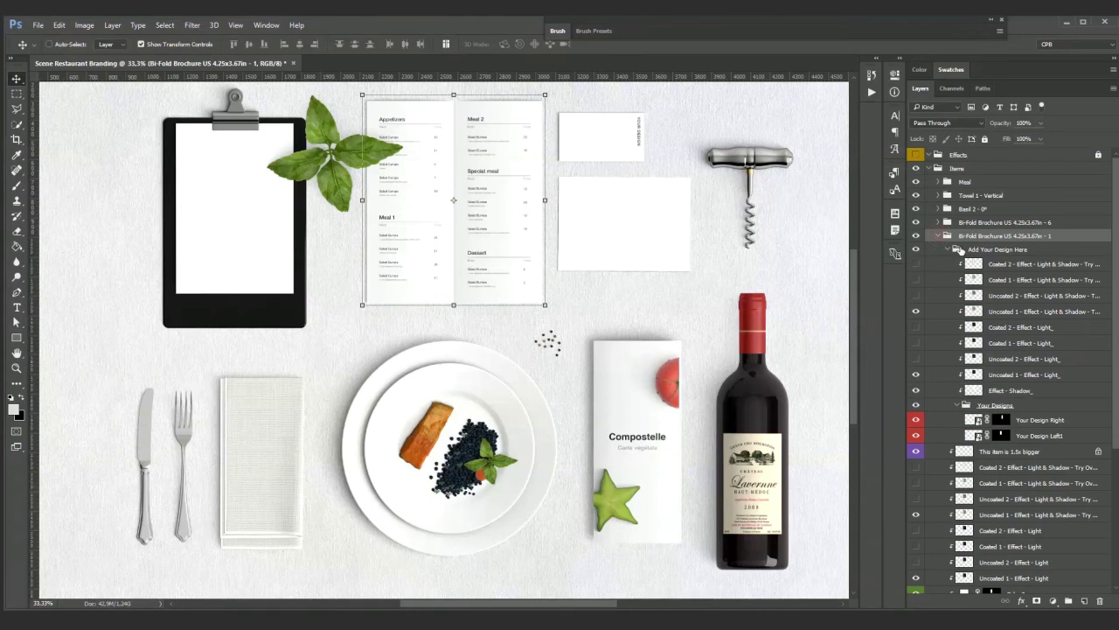
scroll(970, 558, "down", 4)
scroll(970, 558, "up", 4)
left_click(948, 249)
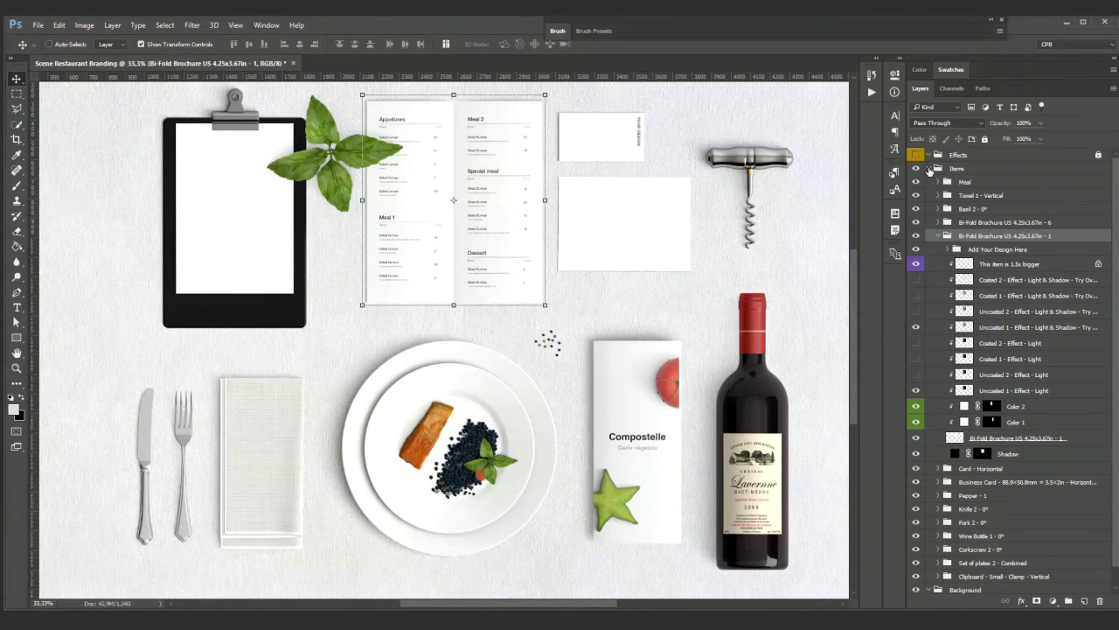
left_click(941, 237)
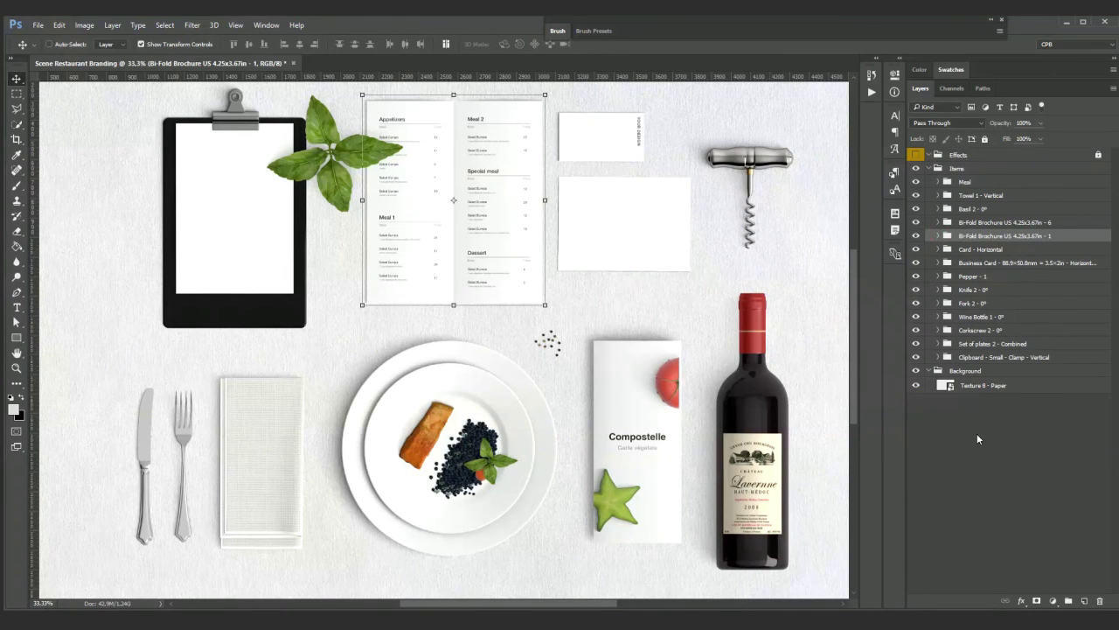
Step: Open the business card's Design - Back smart object and place the Business Card Design artwork in it
left_click(978, 439)
left_click(939, 262)
double_click(957, 277)
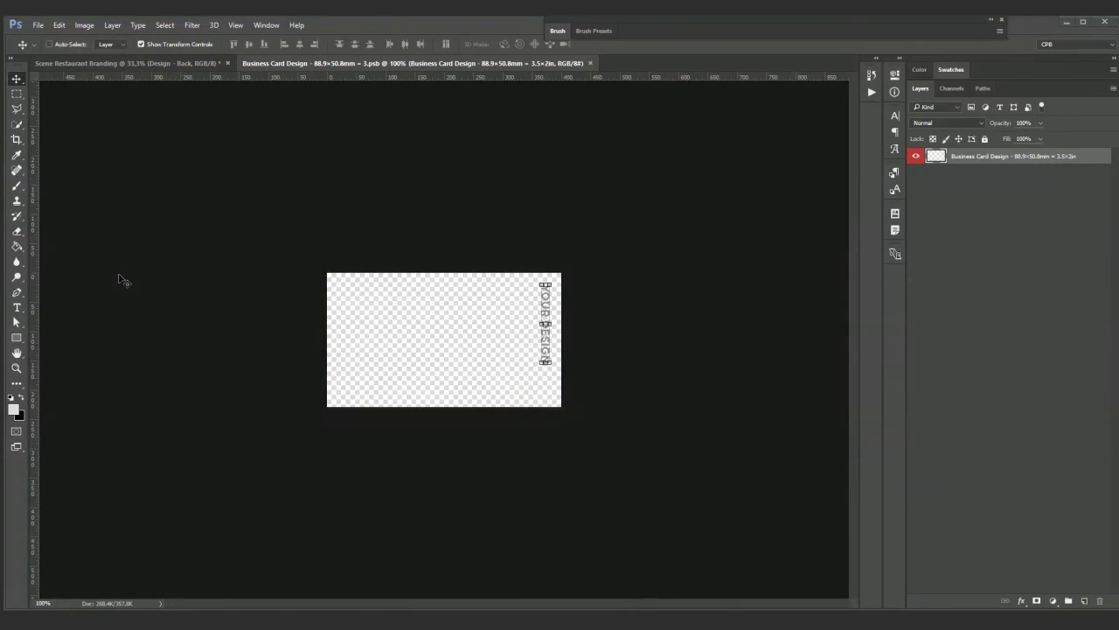
left_click_drag(122, 280, 537, 388)
key("Return")
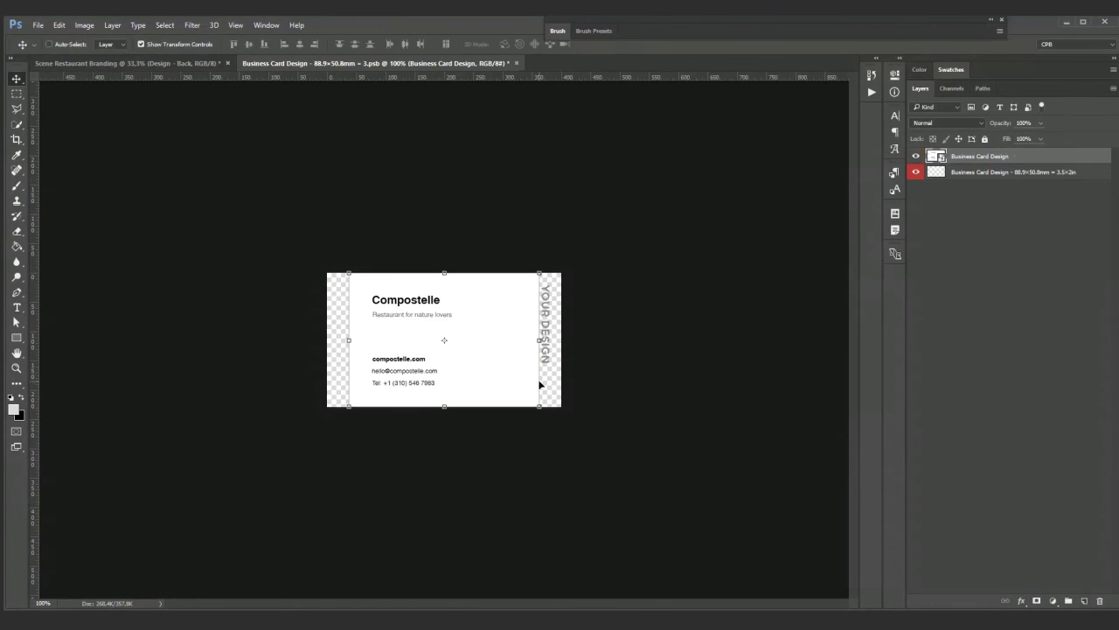
Step: Add a white Solid Color fill layer beneath the Business Card Design artwork, and save and close the smart object
left_click(1053, 601)
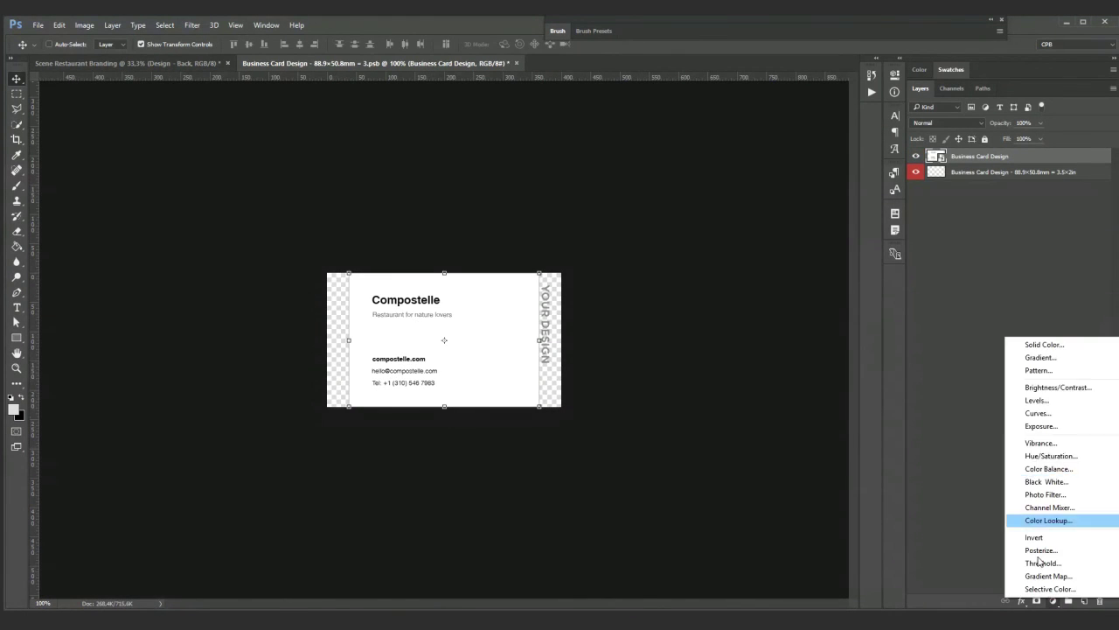
left_click(1030, 345)
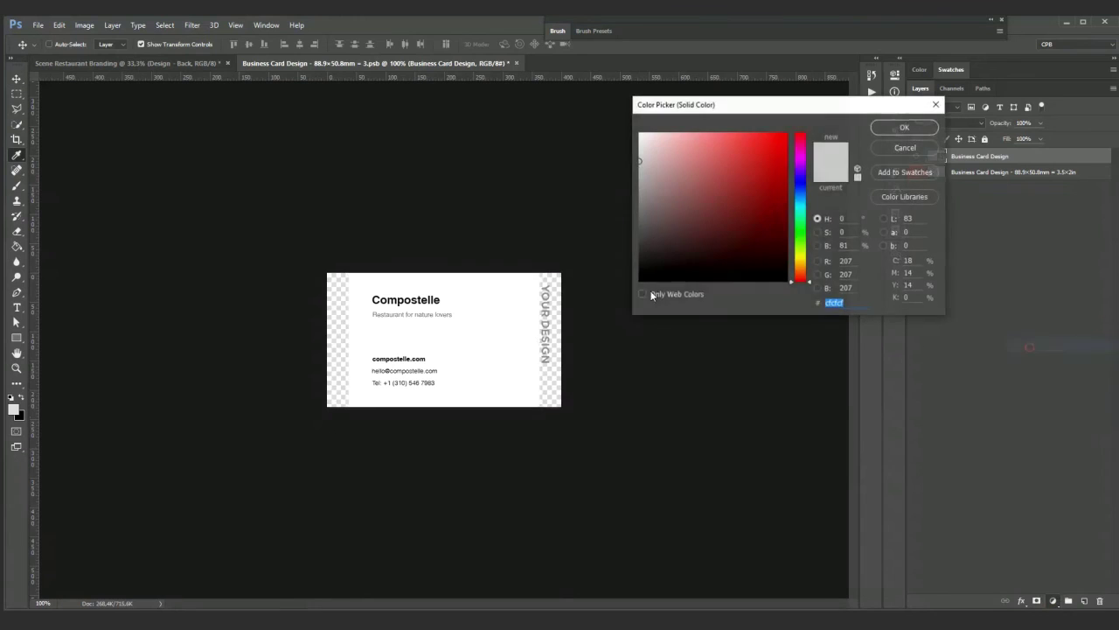
left_click(904, 128)
left_click_drag(965, 156, 982, 200)
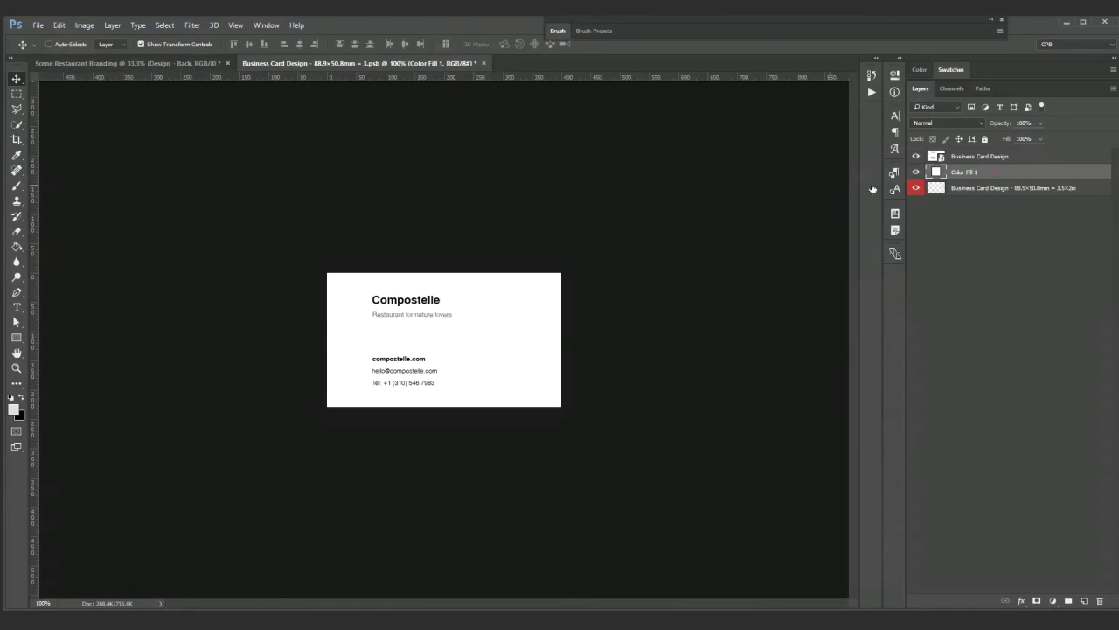
key("ctrl+s")
key("ctrl+w")
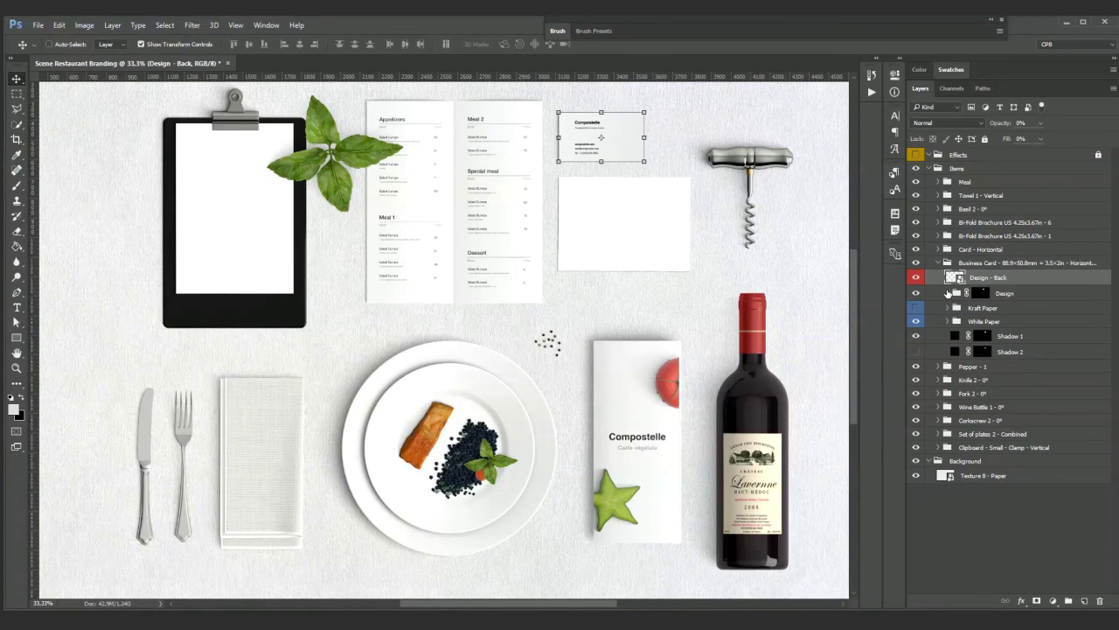
Step: Expand the business card's Design group, compare its Multiply Effect layer hidden and shown, and lower that layer's opacity
left_click(948, 293)
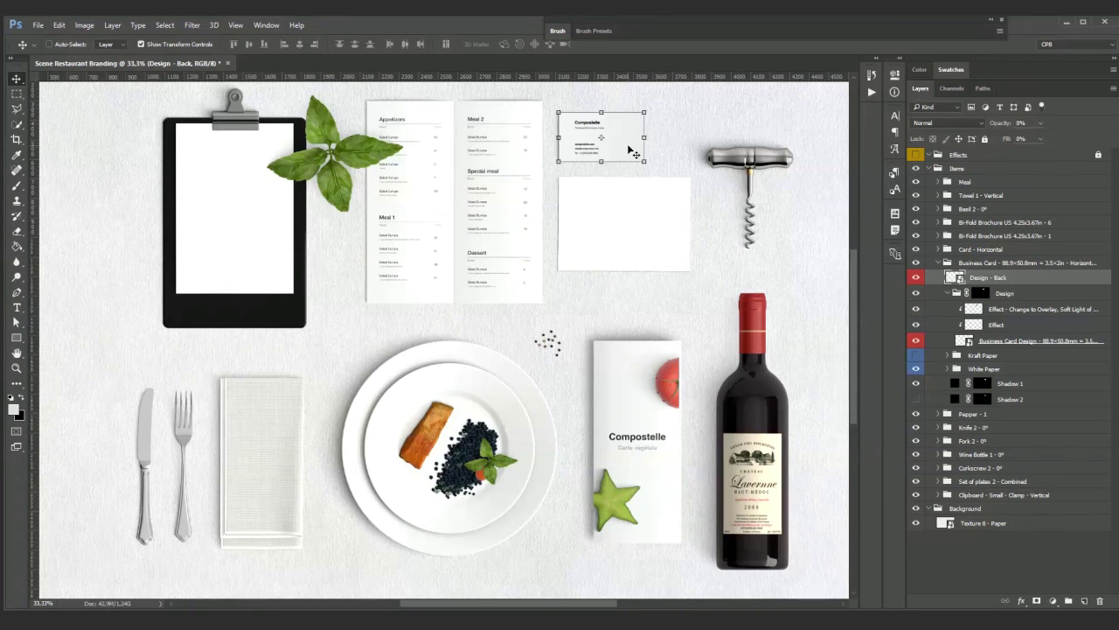
left_click(998, 327)
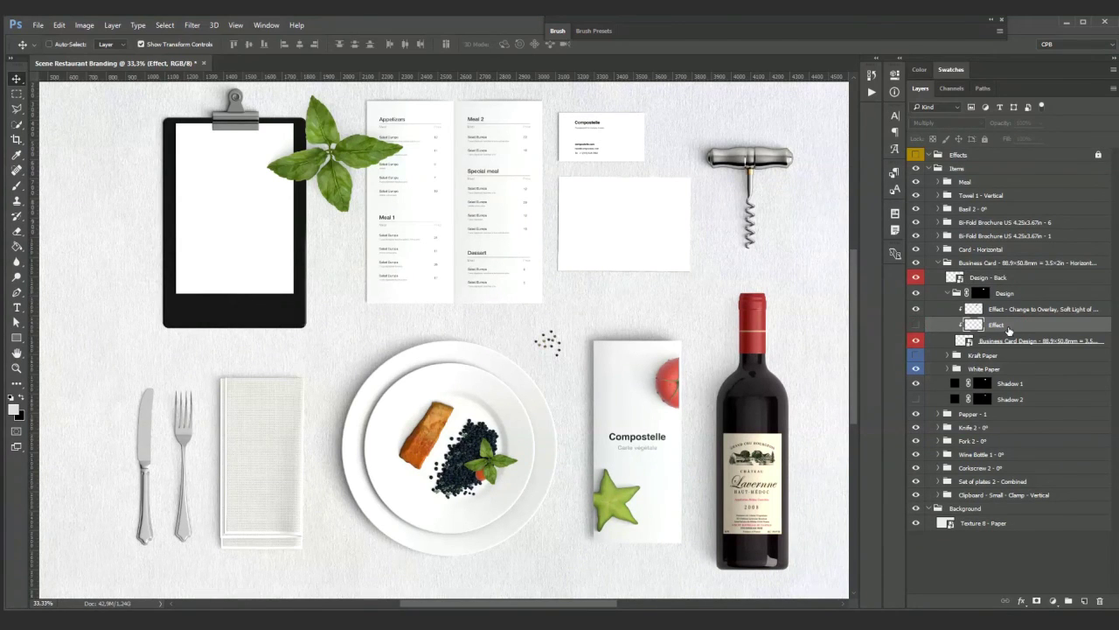
left_click(916, 324)
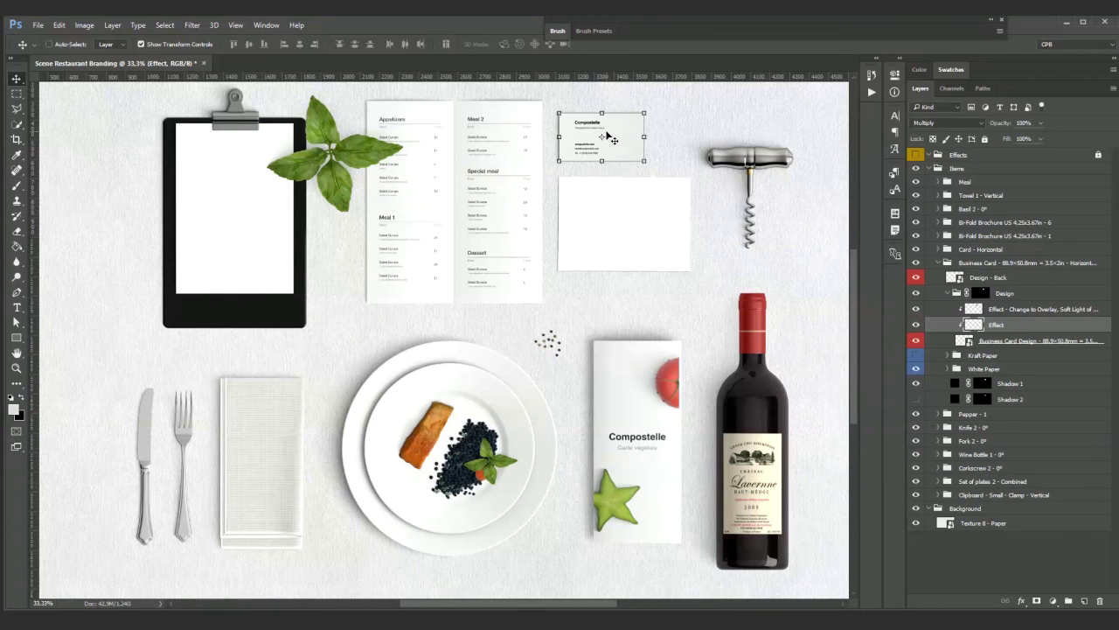
left_click(1023, 122)
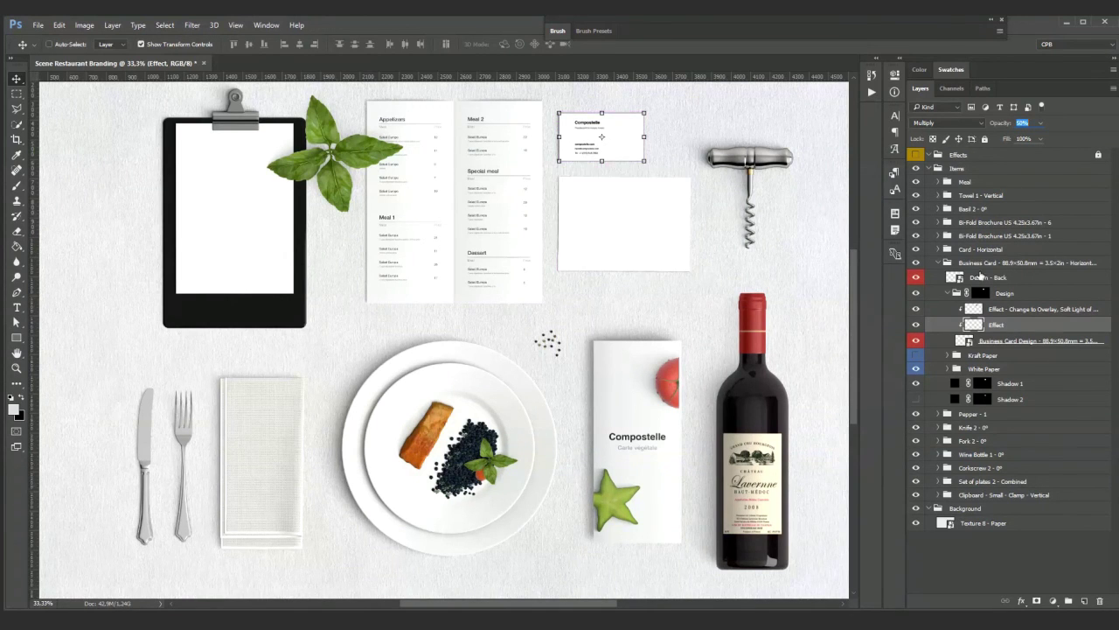
Step: Collapse the business card group and expand Card - Horizontal, hiding its Shadow 1 layer and showing and selecting Shadow 2
left_click(937, 263)
left_click(937, 249)
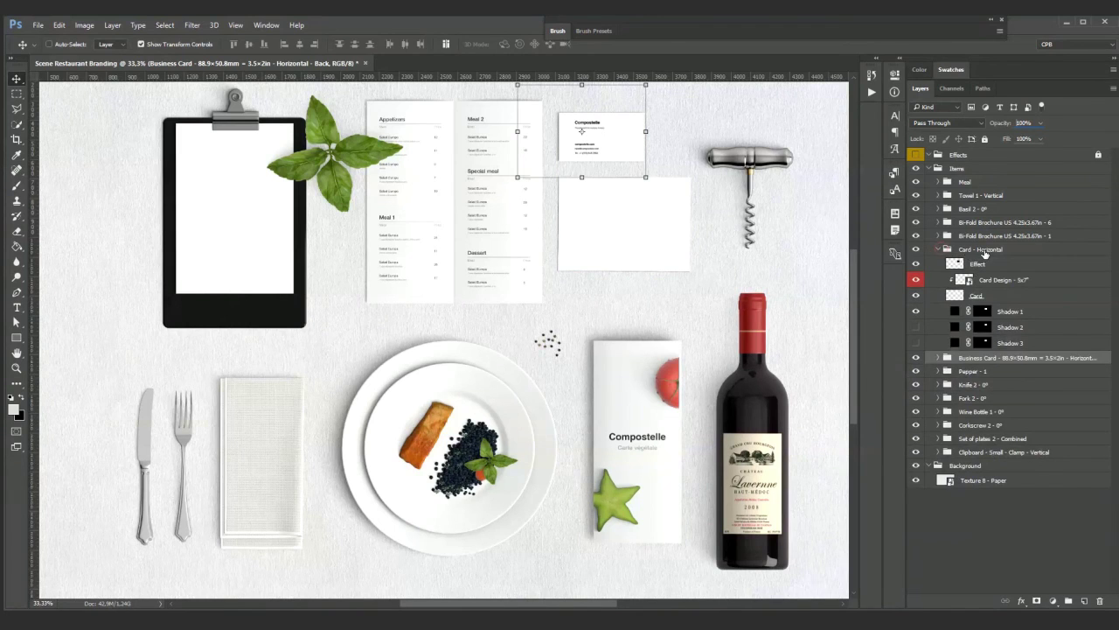
left_click(978, 253)
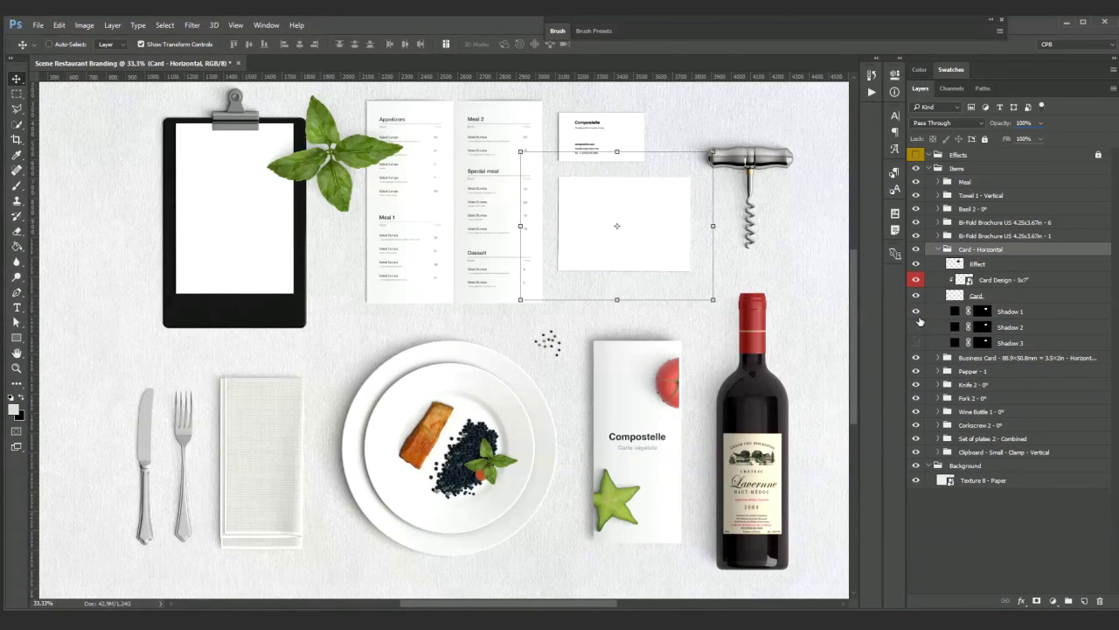
left_click(916, 313)
left_click(917, 328)
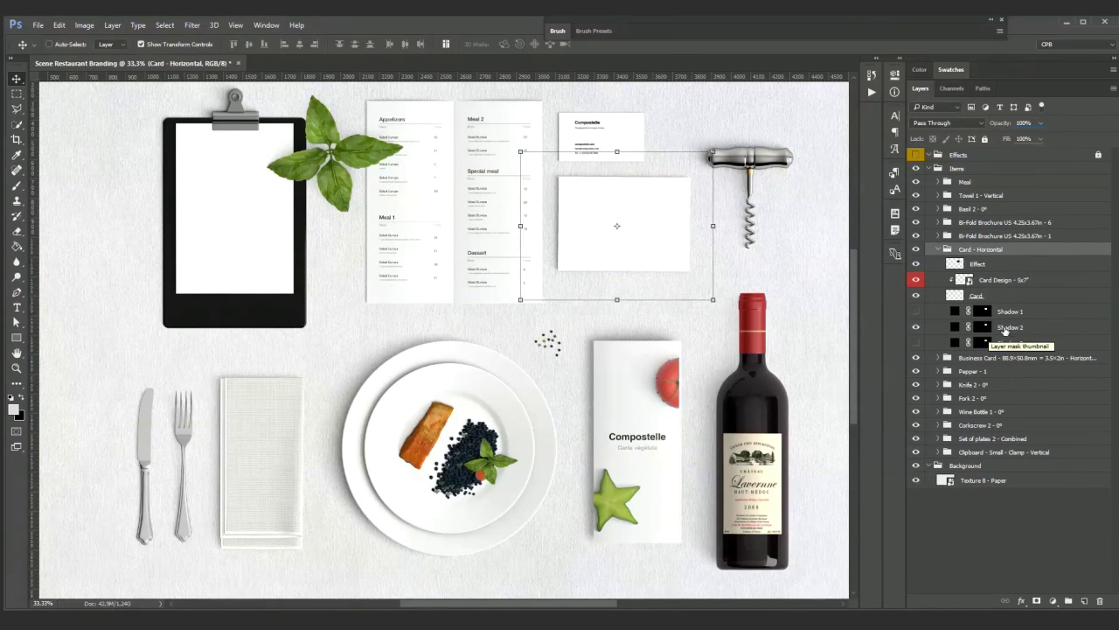
left_click(935, 332)
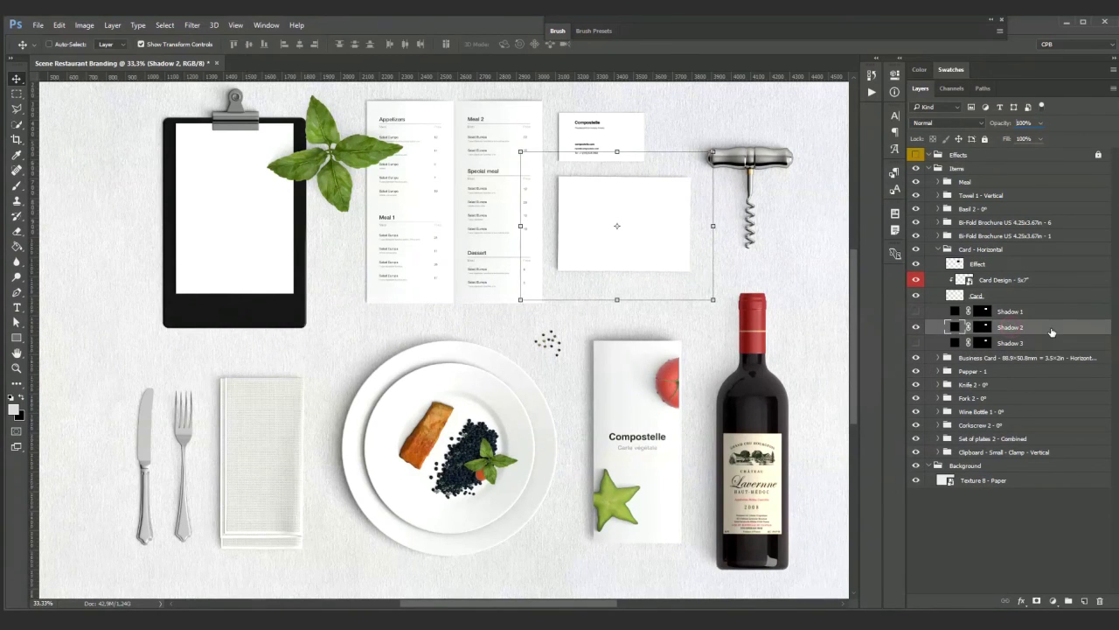
Step: Place the Thanks Card artwork in the 5x7" card's design smart object, enlarge it to the card's width, then save and close it
left_click(963, 281)
double_click(963, 280)
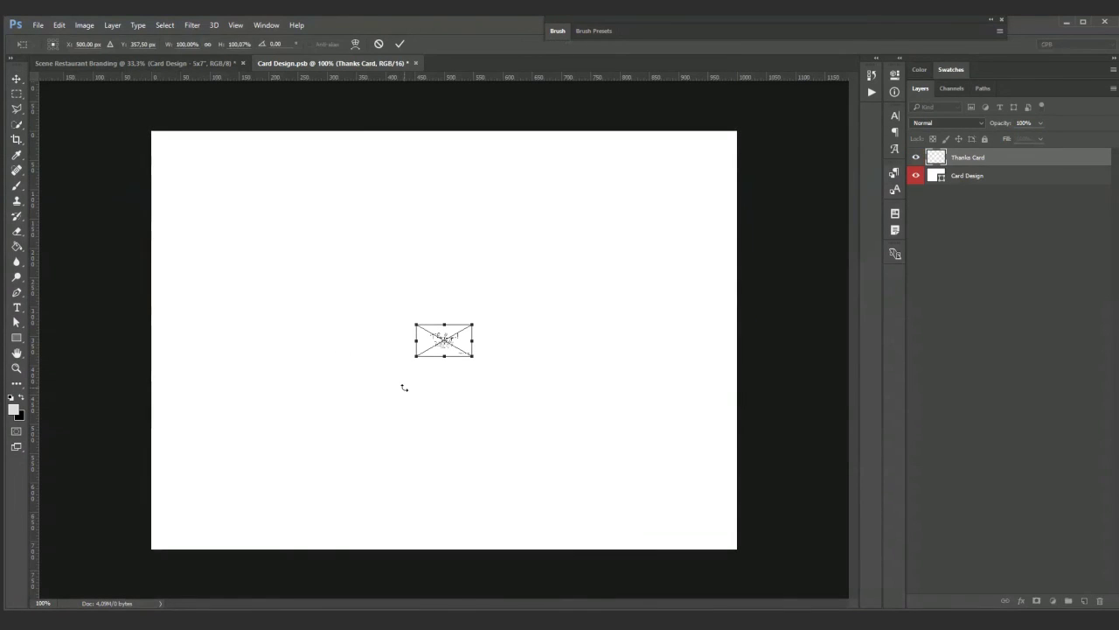
left_click_drag(472, 356, 715, 535)
key("Return")
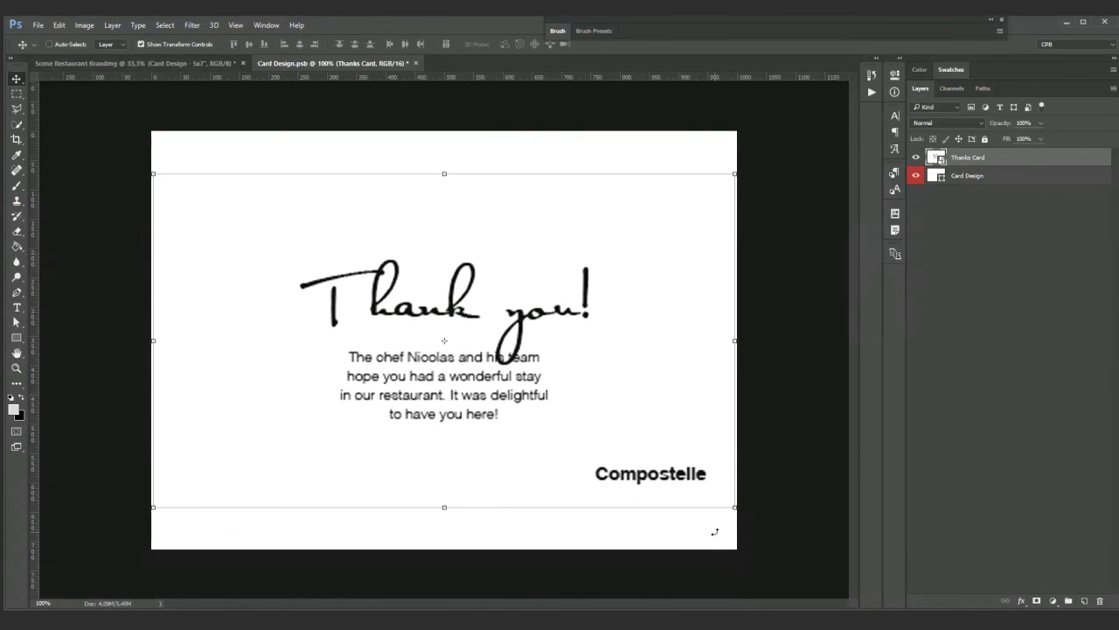
key("ctrl")
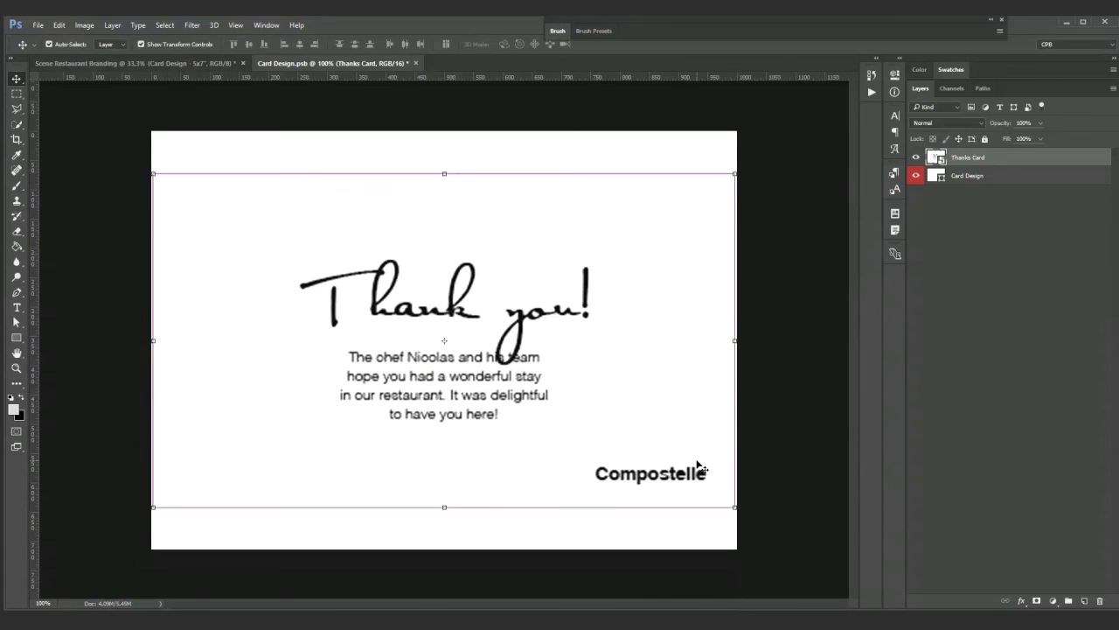
key("ctrl+s")
key("ctrl+w")
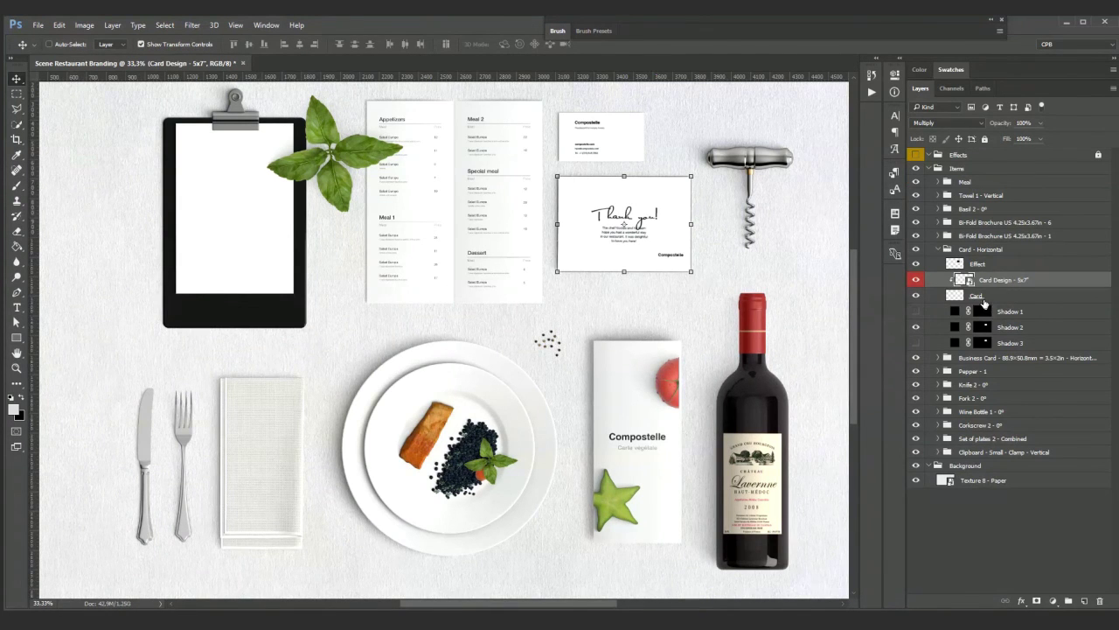
left_click(986, 296)
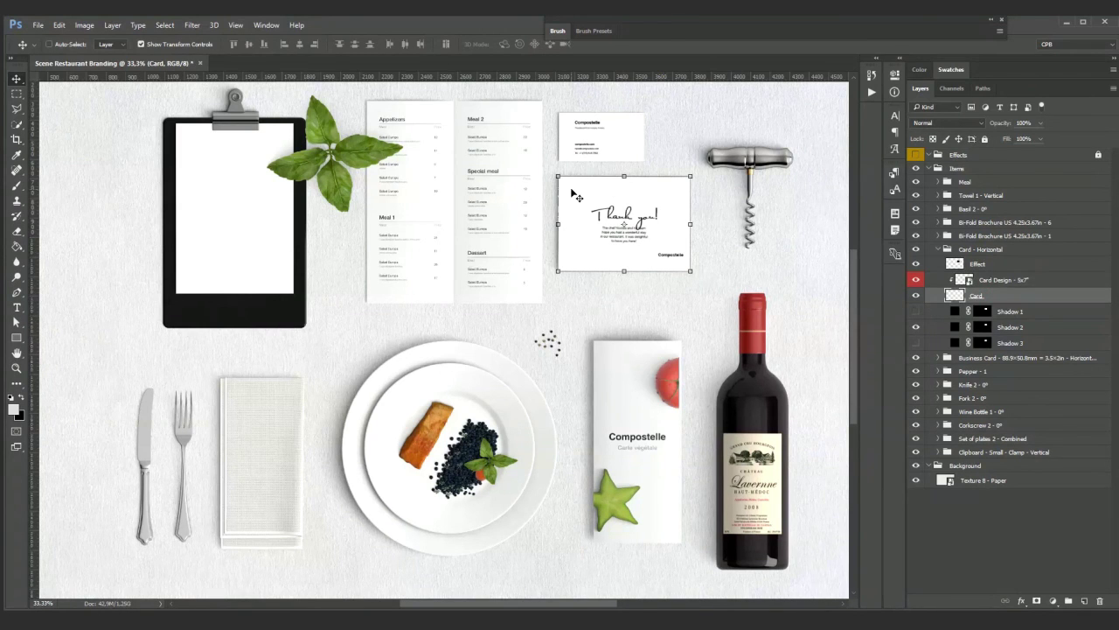
left_click_drag(627, 202, 632, 186)
key("ctrl+z")
left_click(984, 516)
Step: Set the opacity of the horizontal card's Shadow 2 layer to 60%
left_click(1012, 324)
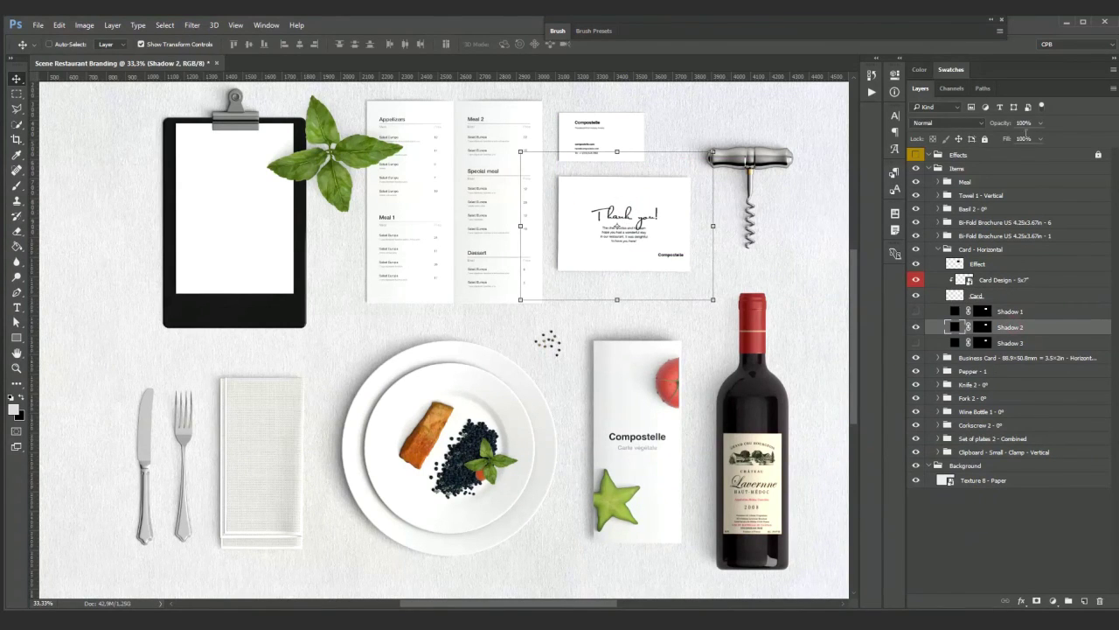
left_click(1025, 124)
type("80")
key("Return")
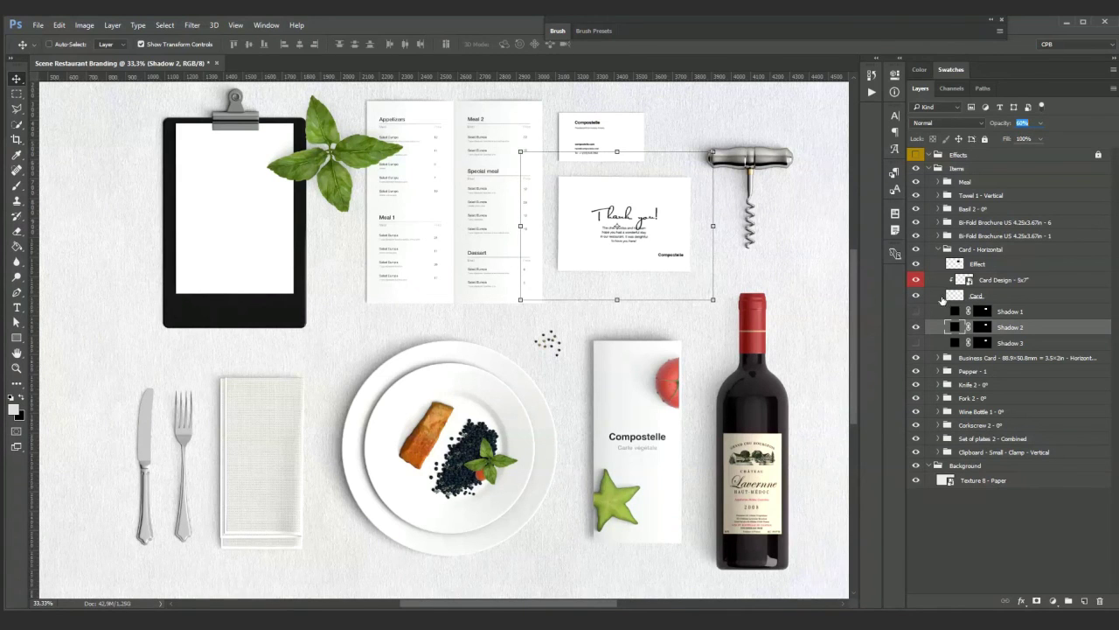
Step: Expand the Business Card group and set its Shadow 1 layer's opacity to 60%
left_click(938, 357)
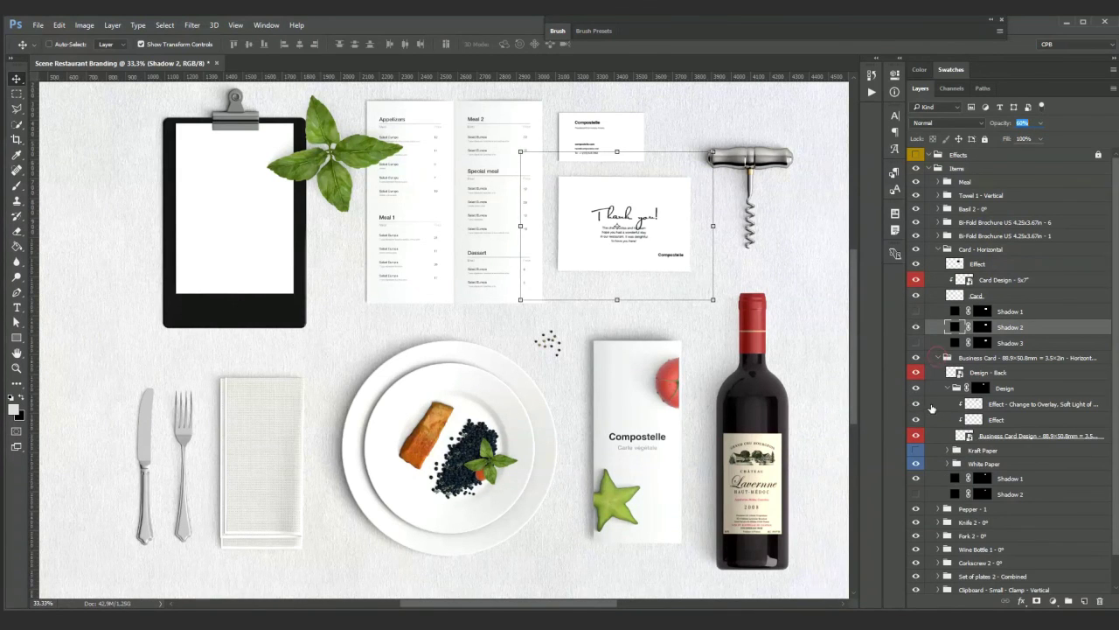
left_click(1010, 479)
left_click(1025, 122)
type("80")
key("Return")
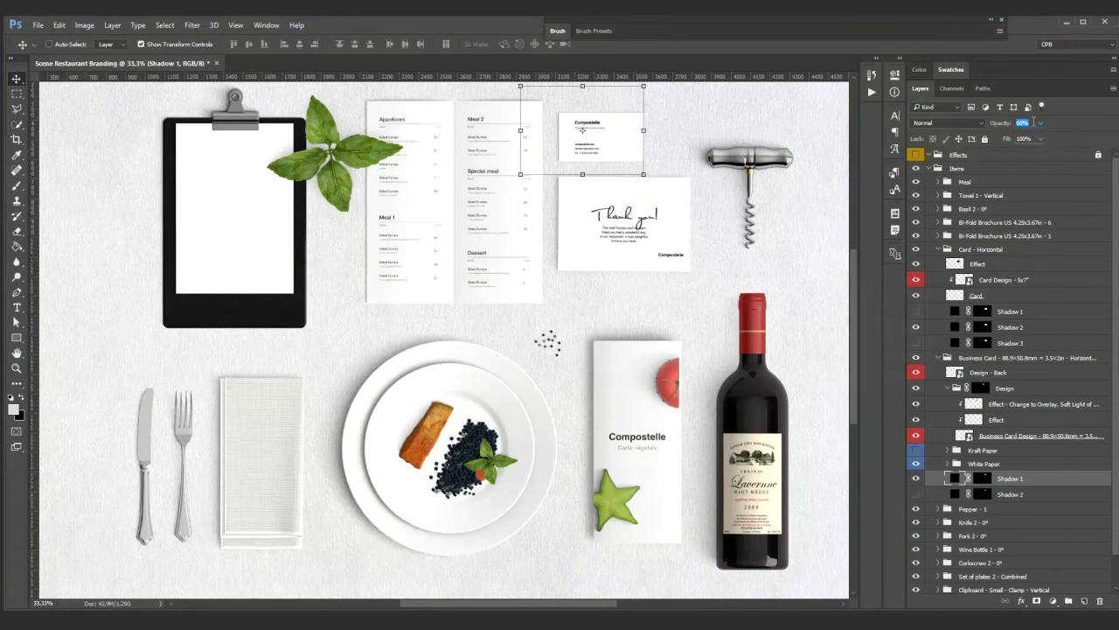
Step: Switch the business card from Shadow 1 to Shadow 2, set that layer's opacity to 50%, and collapse the group
left_click(1014, 387)
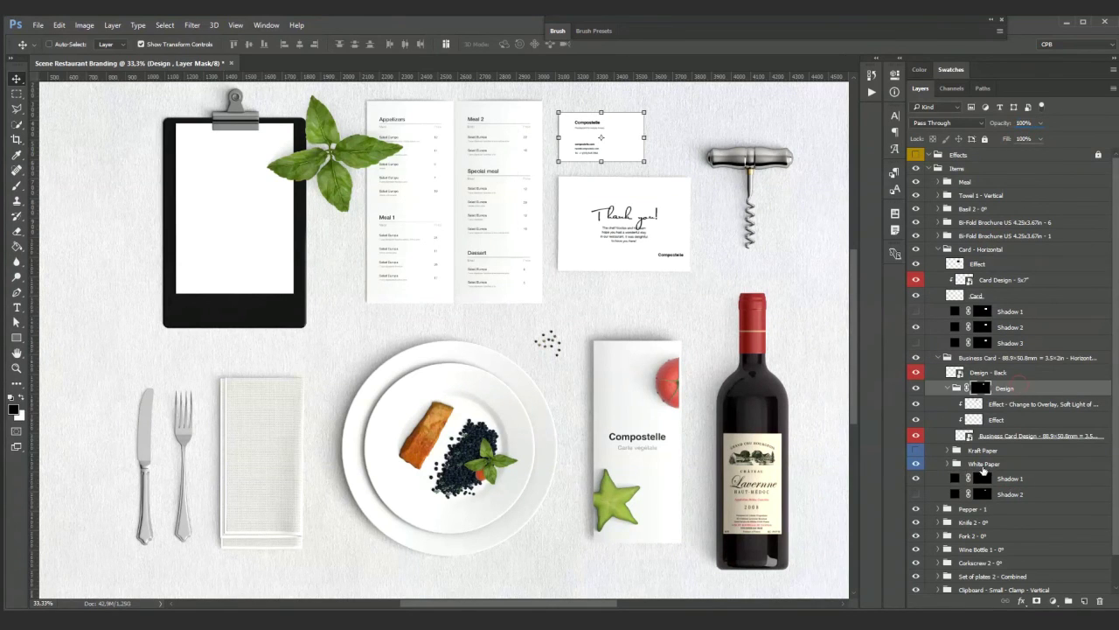
left_click(1010, 494)
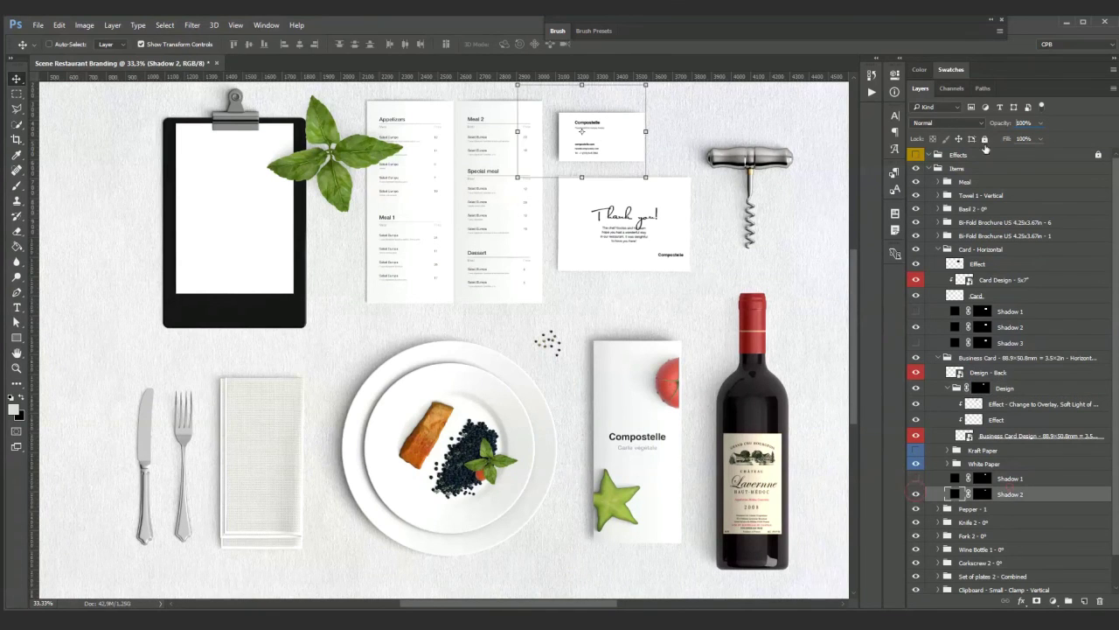
key("3")
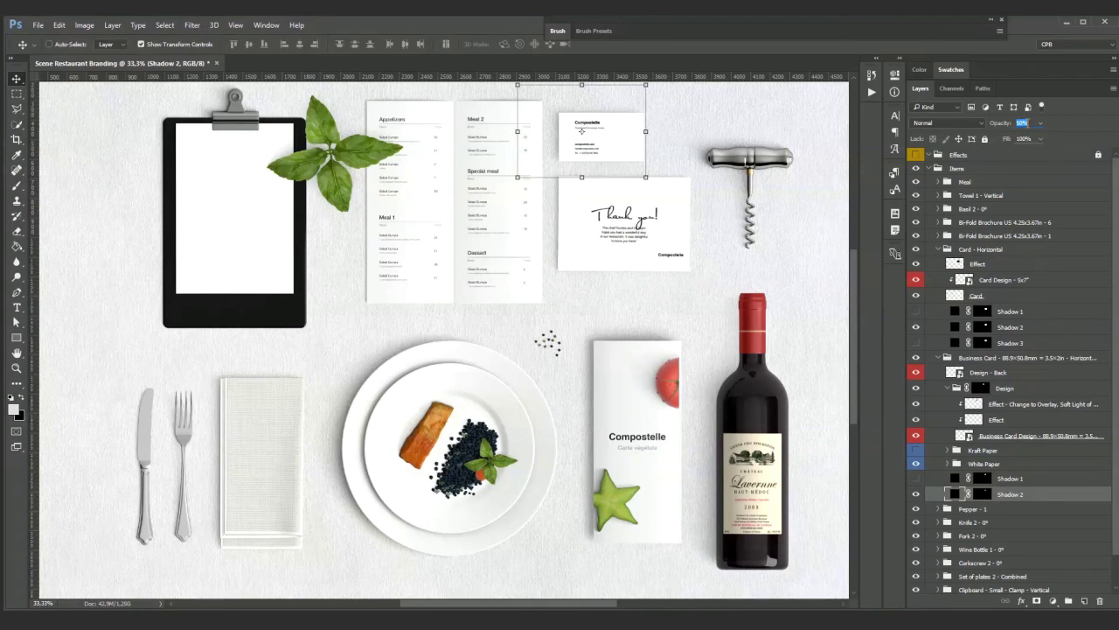
left_click(1039, 359)
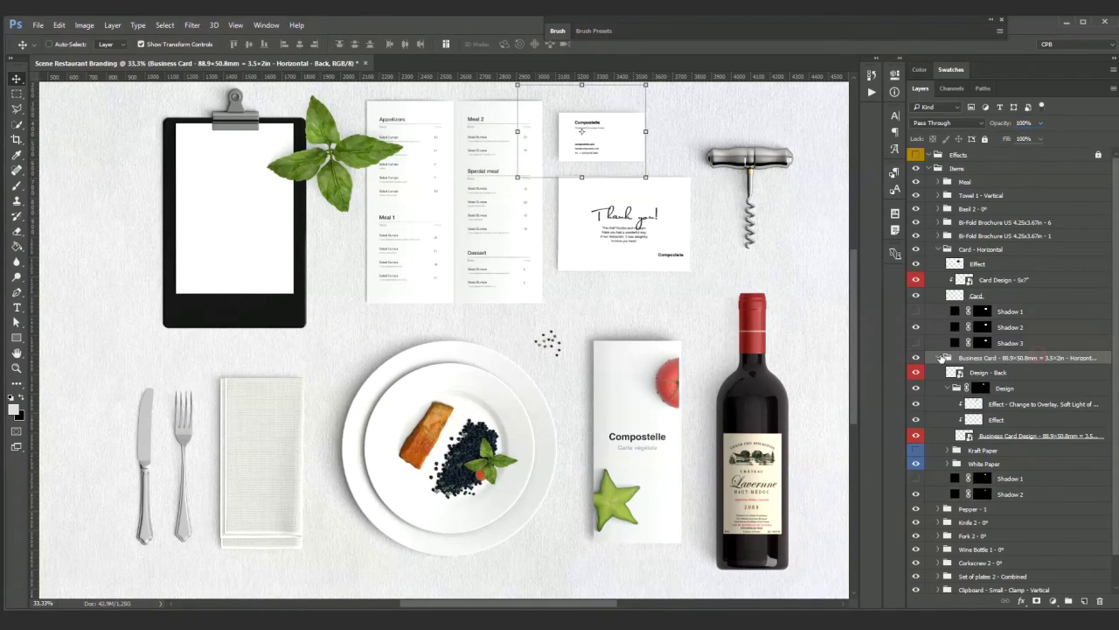
left_click(939, 357)
Step: Replace the horizontal card's Shadow 2 with Shadow 3, lower the opacity of Shadow 3, and collapse the group
left_click(917, 328)
left_click(917, 343)
left_click(1008, 341)
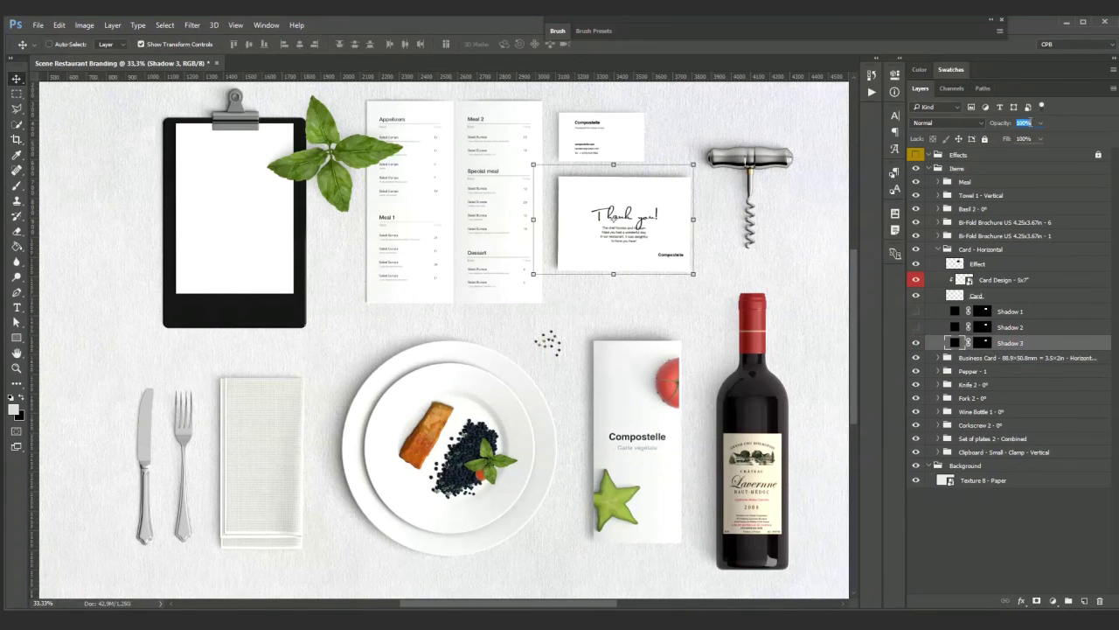
key("shift+Down")
key("shift+Down")
key("shift+Up")
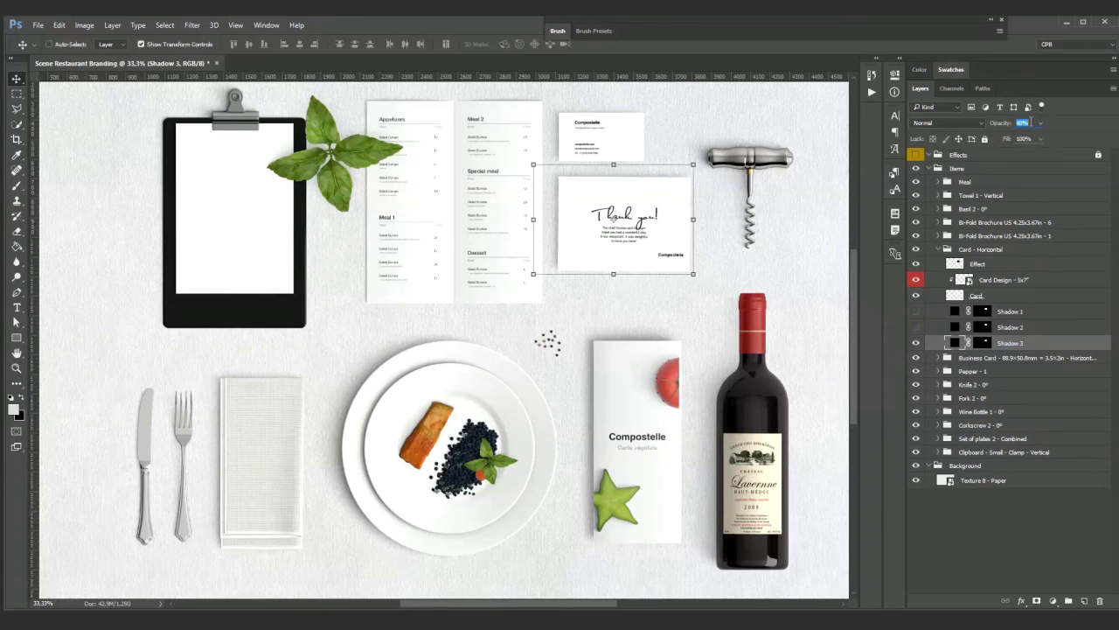
left_click(1013, 556)
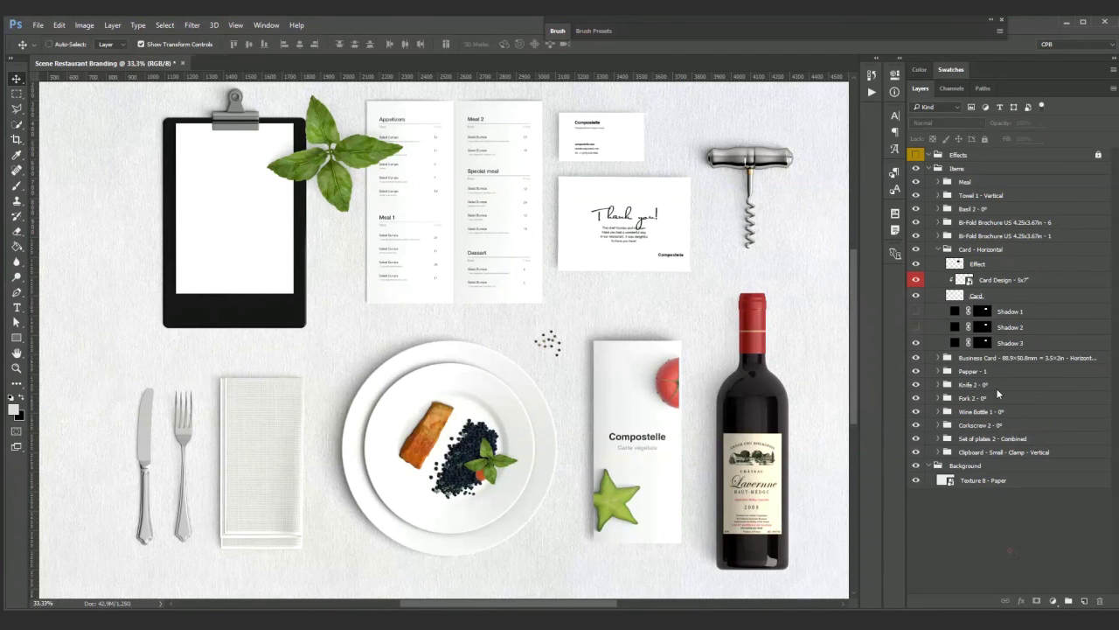
left_click(939, 250)
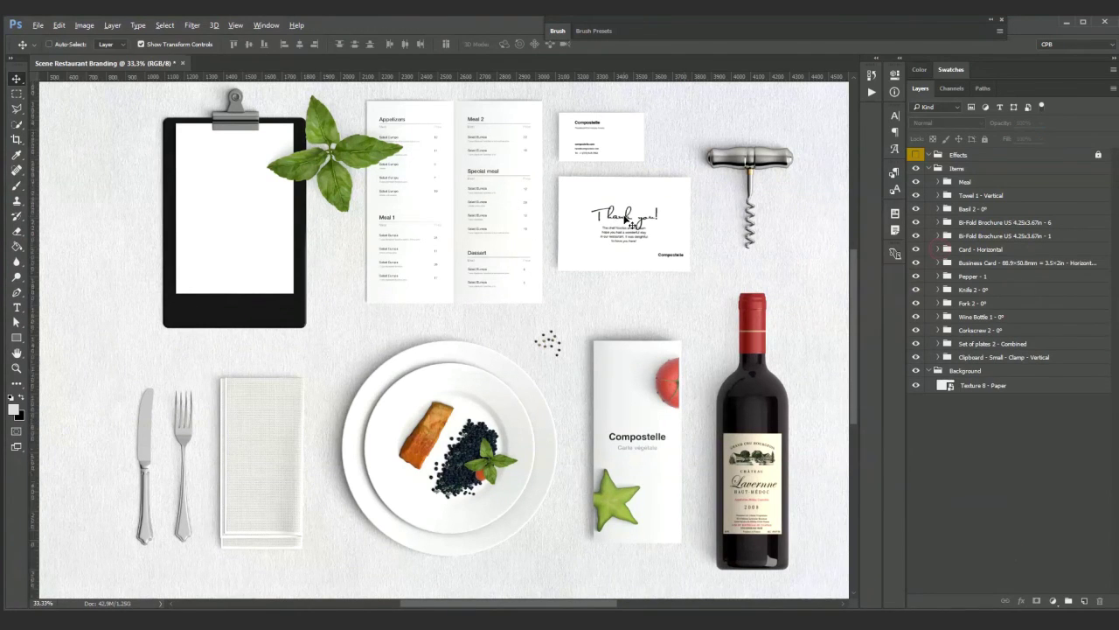
Step: In the Clipboard group, hide the A5 Letter sheet and show the US Letter sheet instead
key("ctrl+minus")
key("ctrl+minus")
key("ctrl+plus")
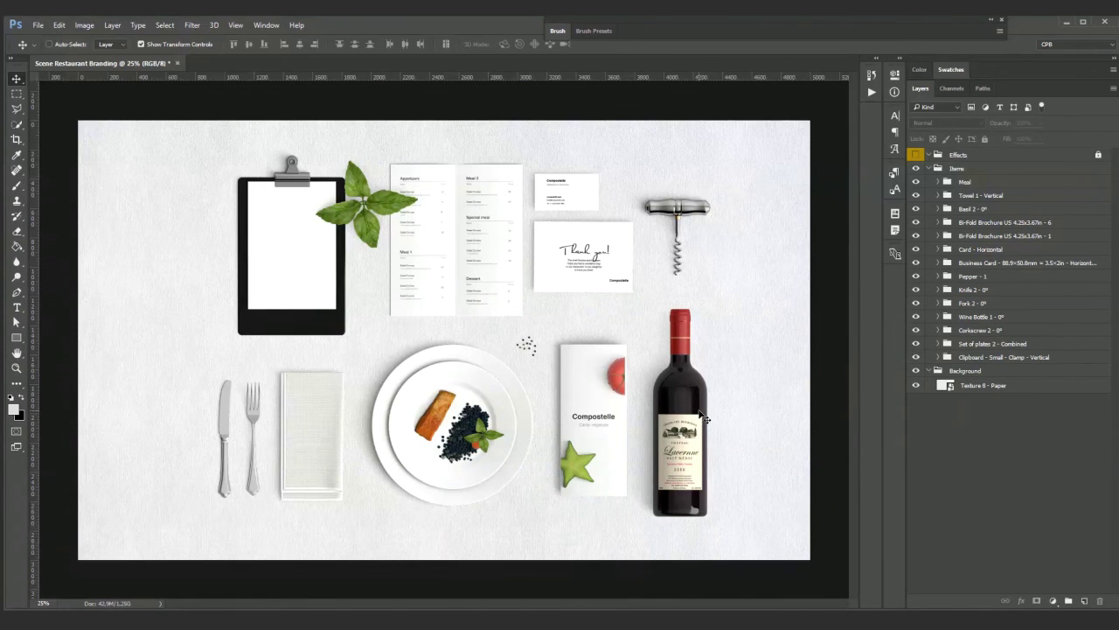
left_click(308, 259, "ctrl")
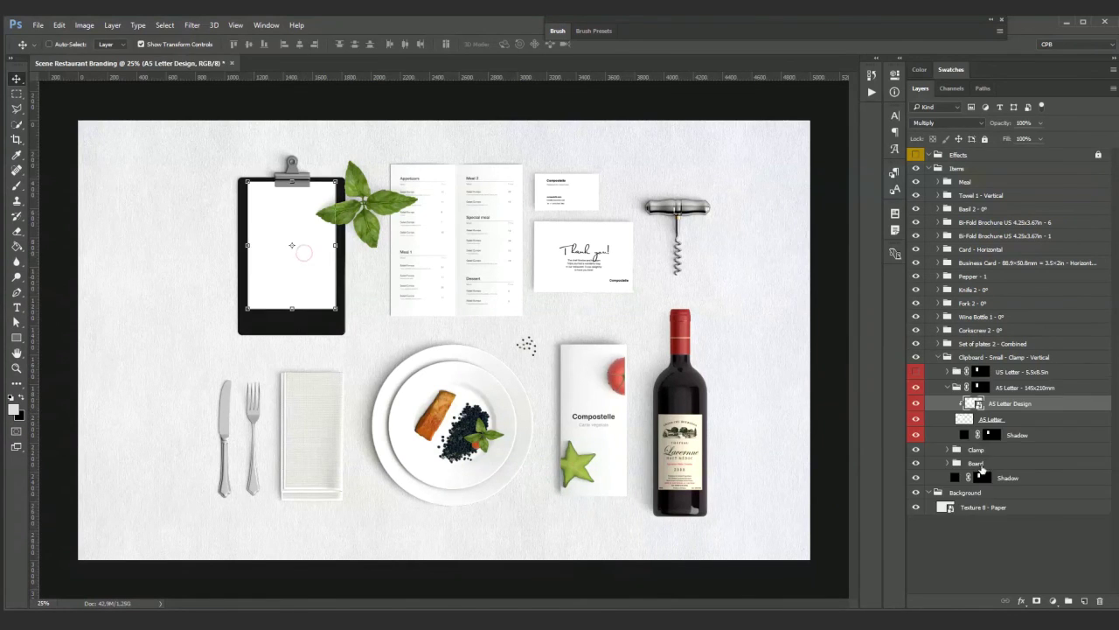
left_click(947, 387)
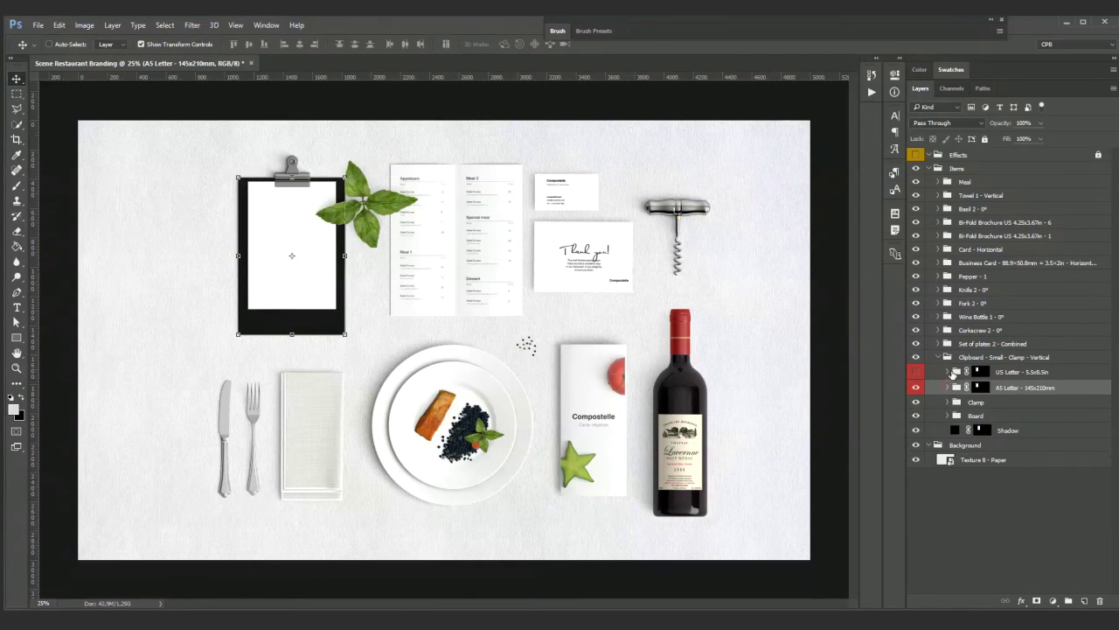
left_click(968, 359)
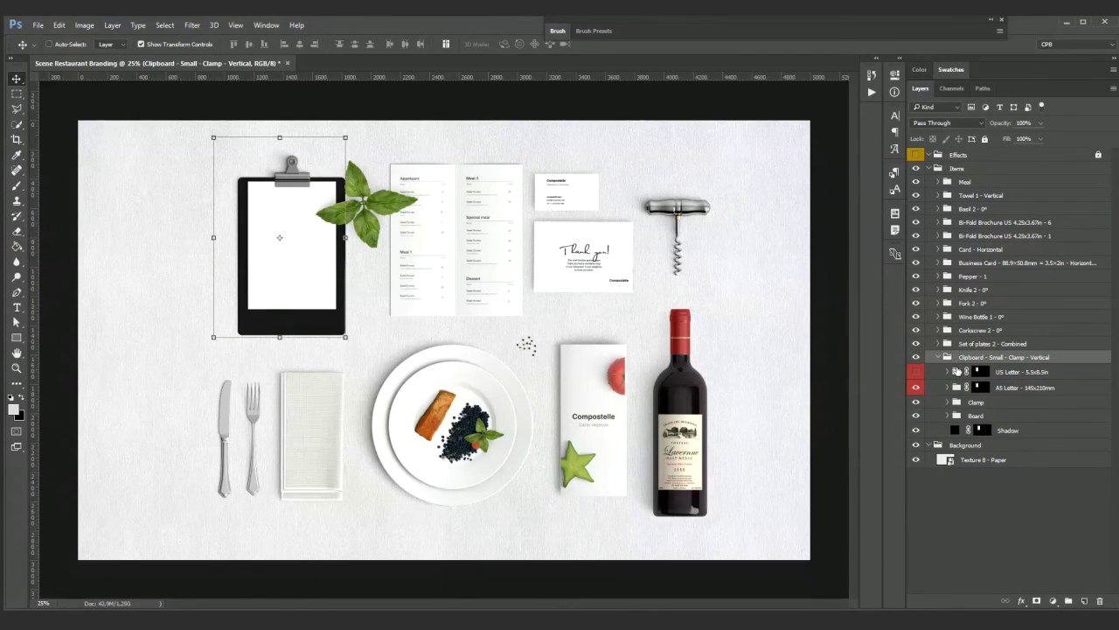
left_click(1021, 387)
left_click(1014, 374)
left_click(1012, 390)
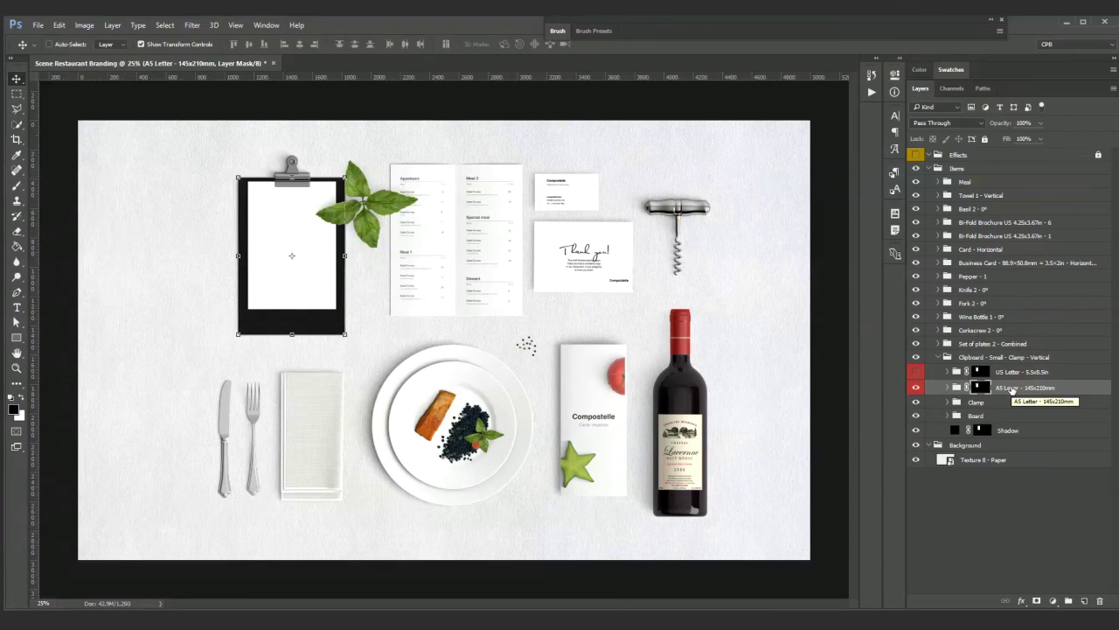
left_click(915, 387)
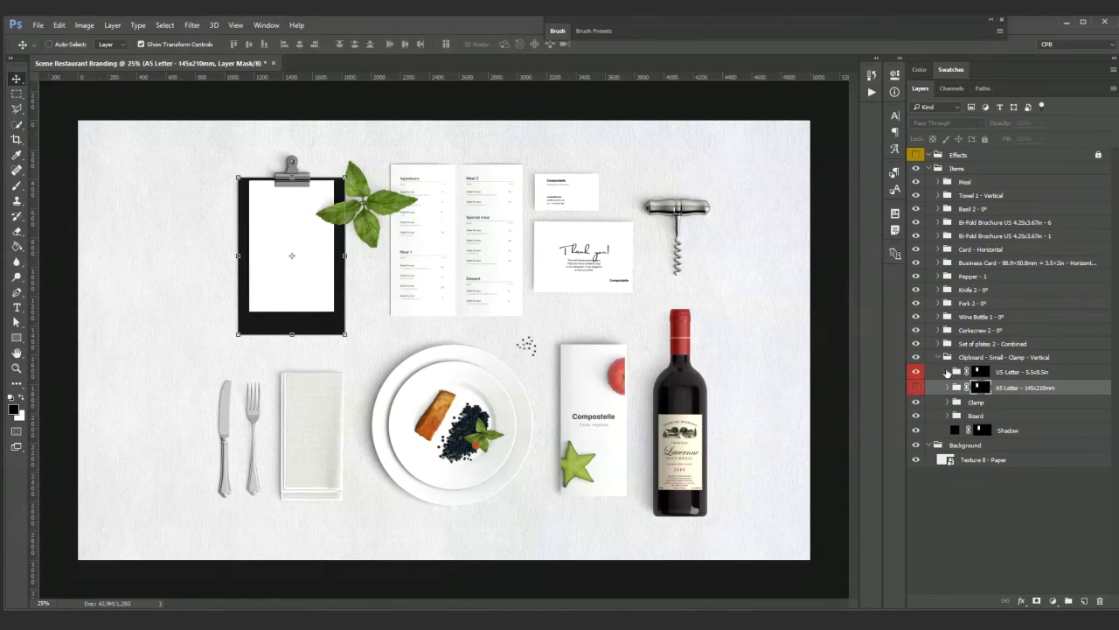
Step: Place the Invoice A5 artwork in the US Letter Design smart object across the page width, then save and close it
left_click(946, 371)
left_click(1038, 387)
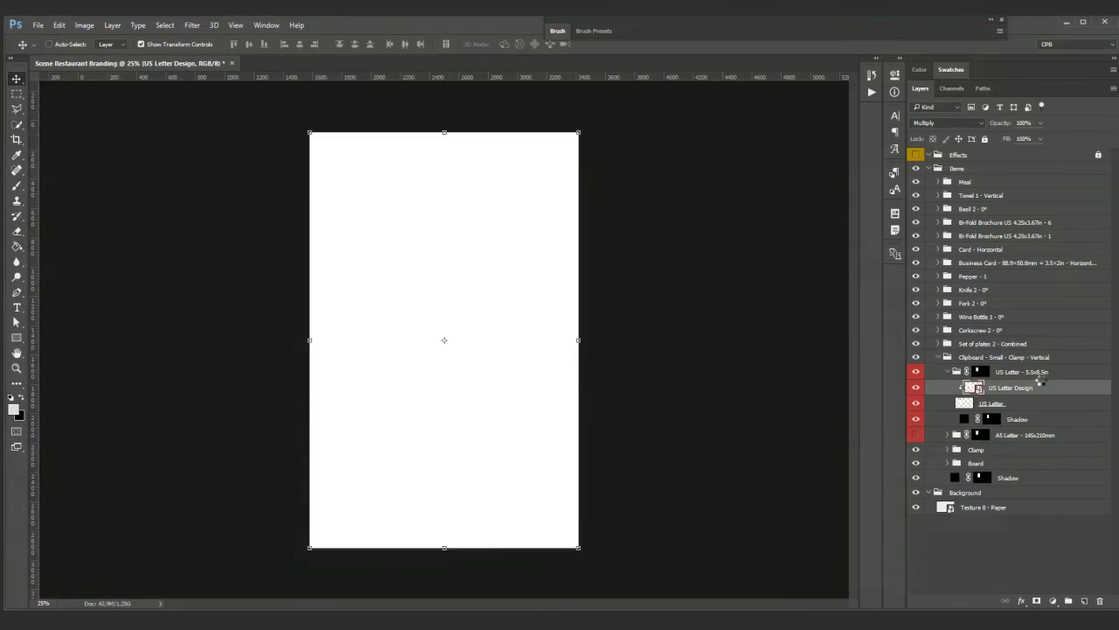
double_click(973, 387)
left_click_drag(514, 328, 527, 299)
key("Return")
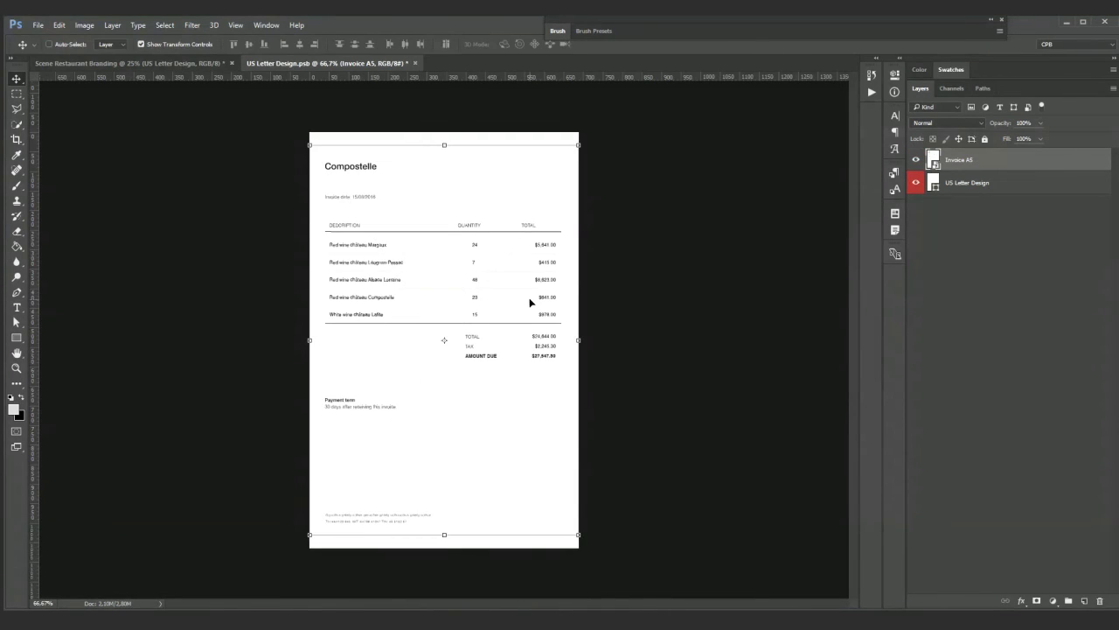
key("ctrl+s")
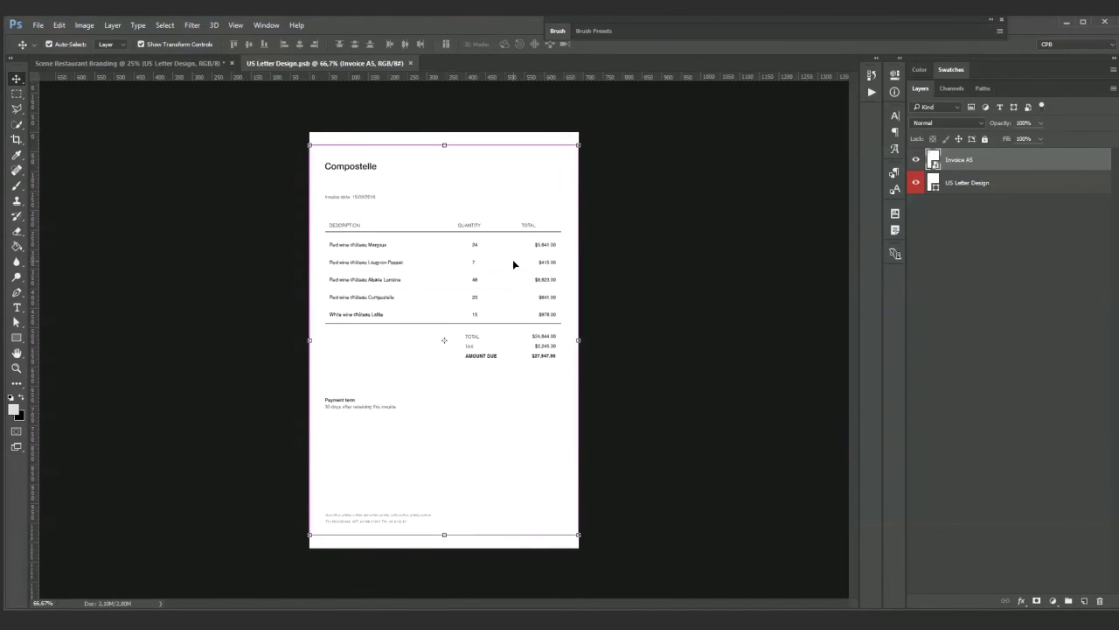
key("ctrl+w")
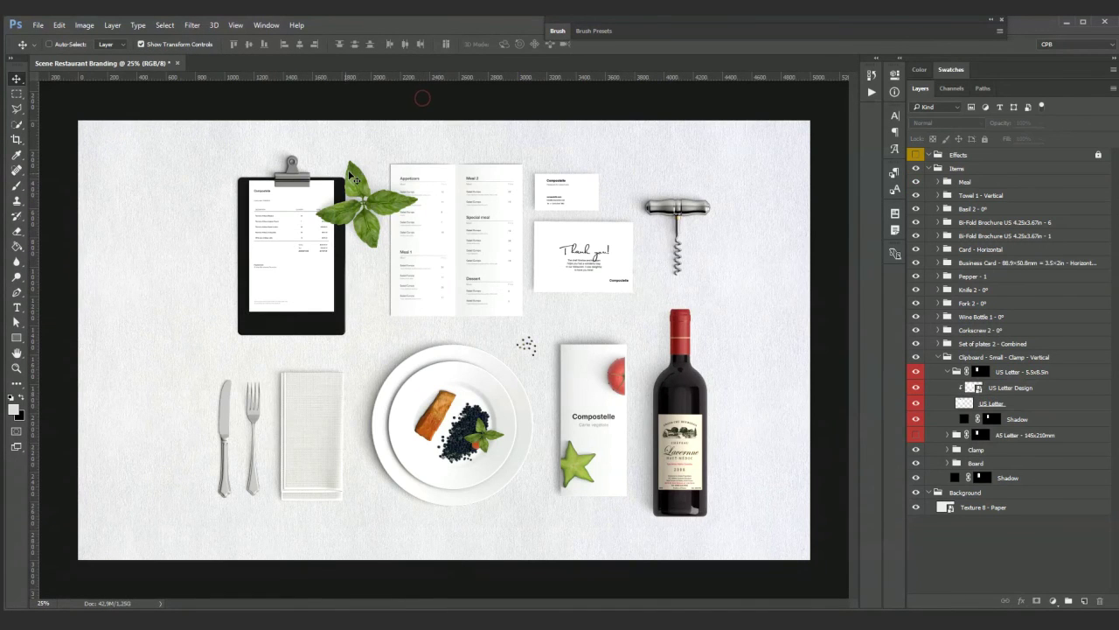
Step: Expand the clipboard's Board group and hide the Color - Board layer
left_click(948, 464)
left_click(1028, 500)
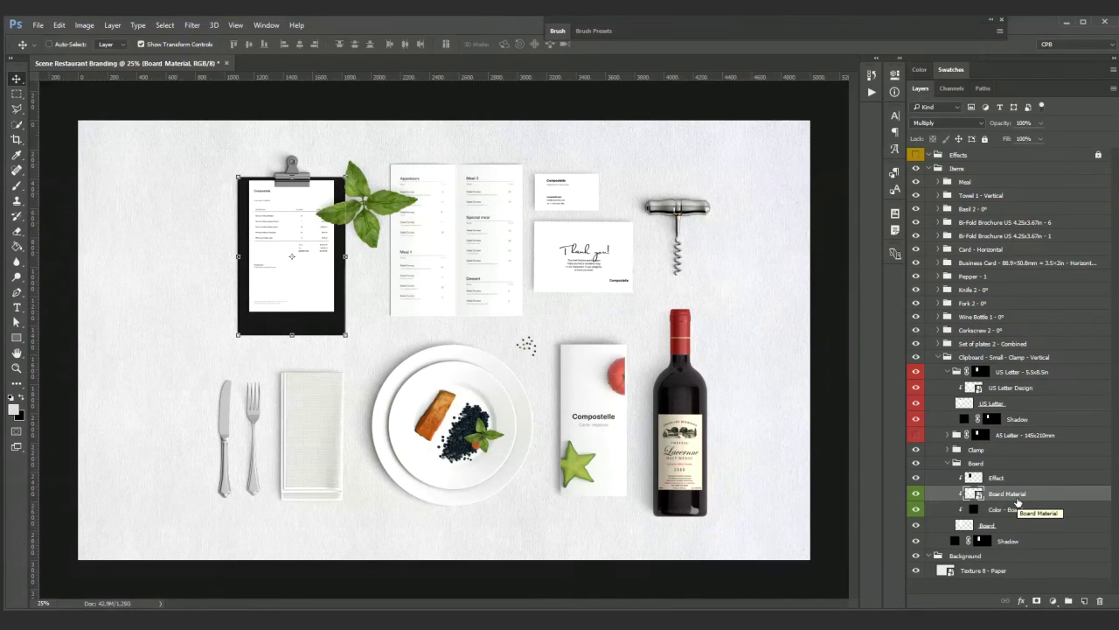
left_click(1002, 512)
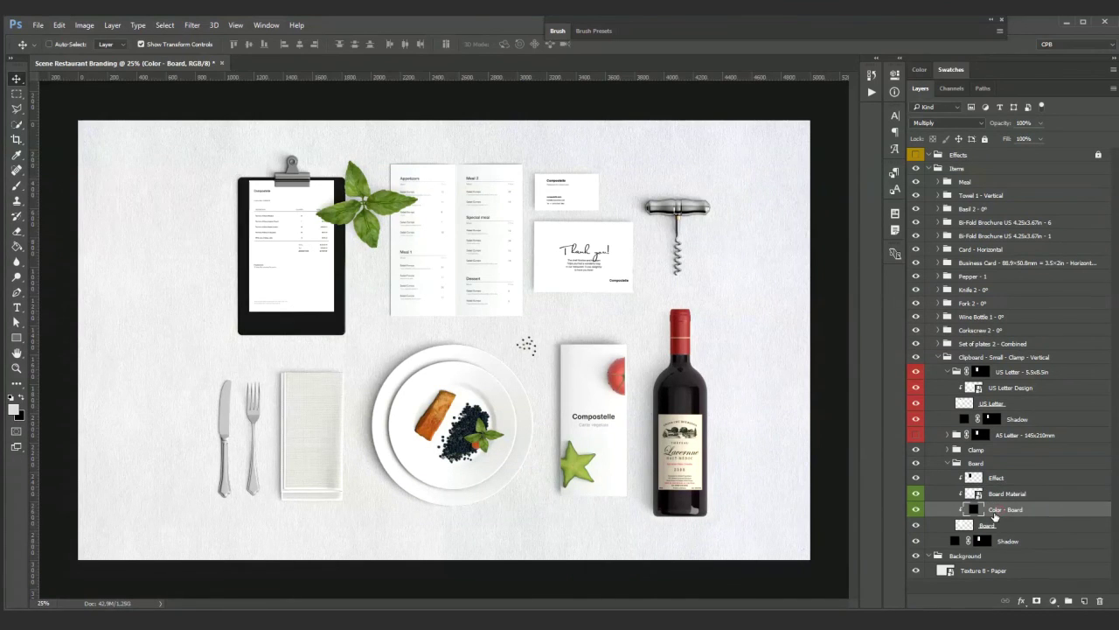
left_click(921, 509)
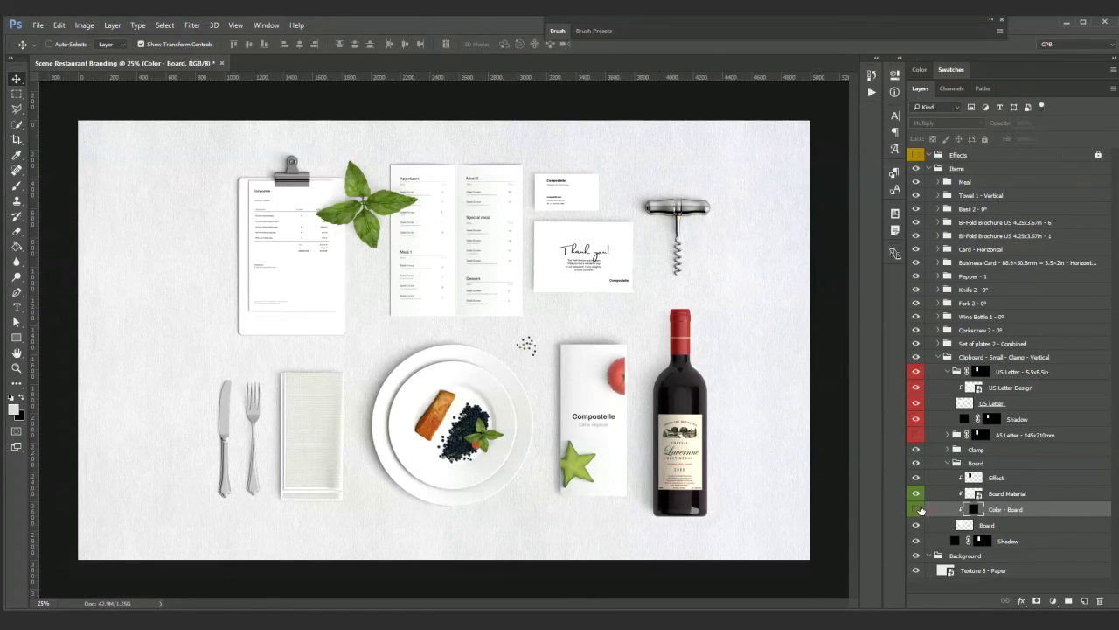
Step: Place Texture 1 - Wood in the Board Material smart object, enlarge it to cover the whole board, then save and close it
left_click(975, 495)
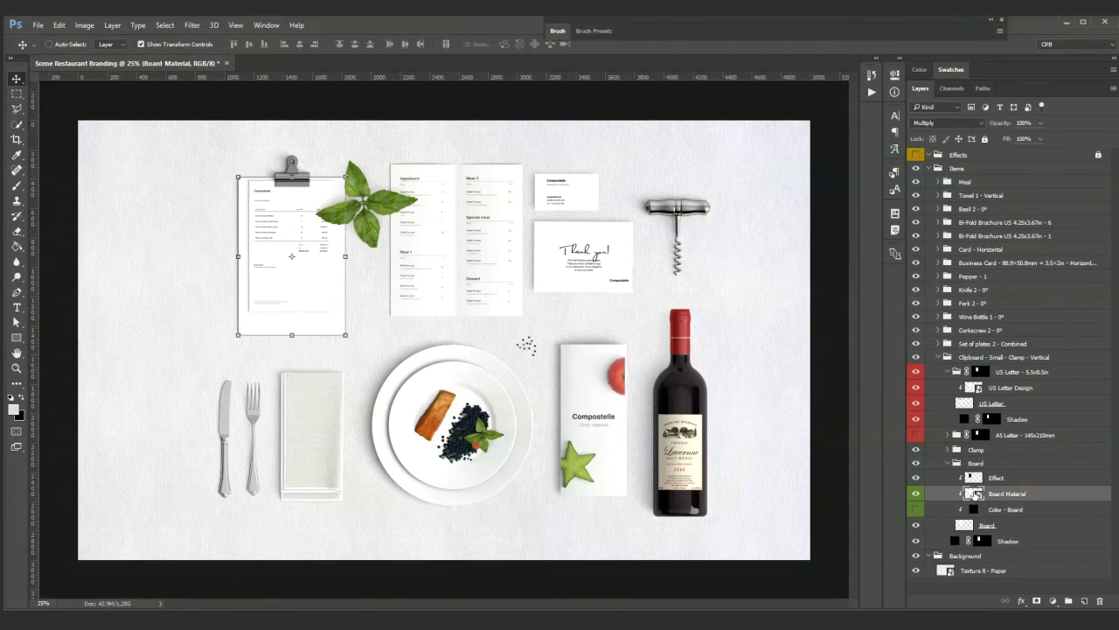
double_click(976, 494)
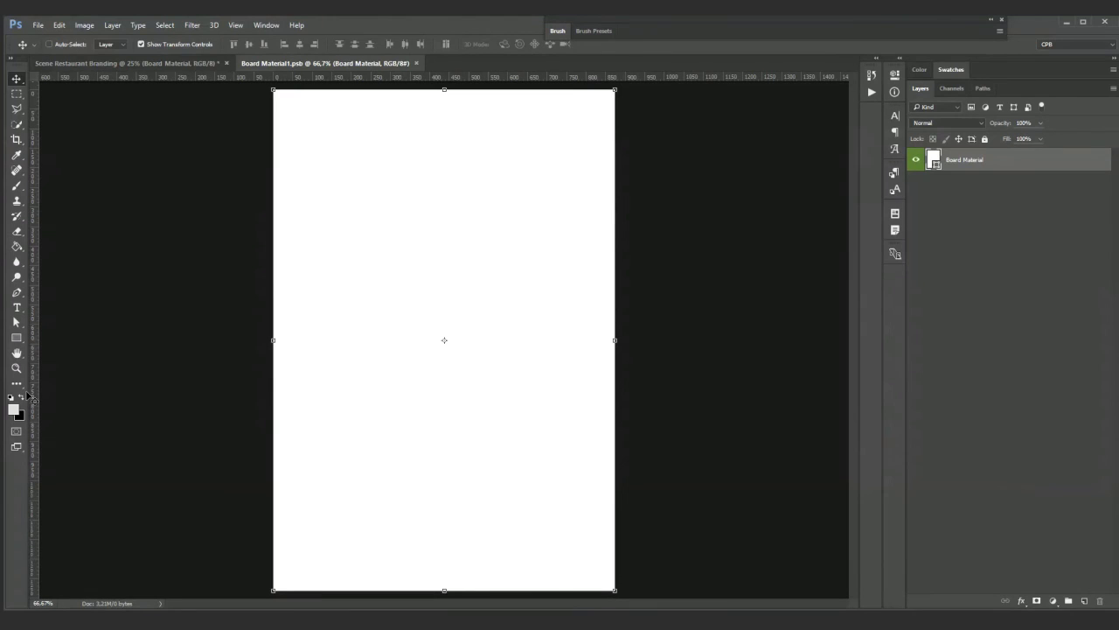
left_click_drag(27, 392, 425, 362)
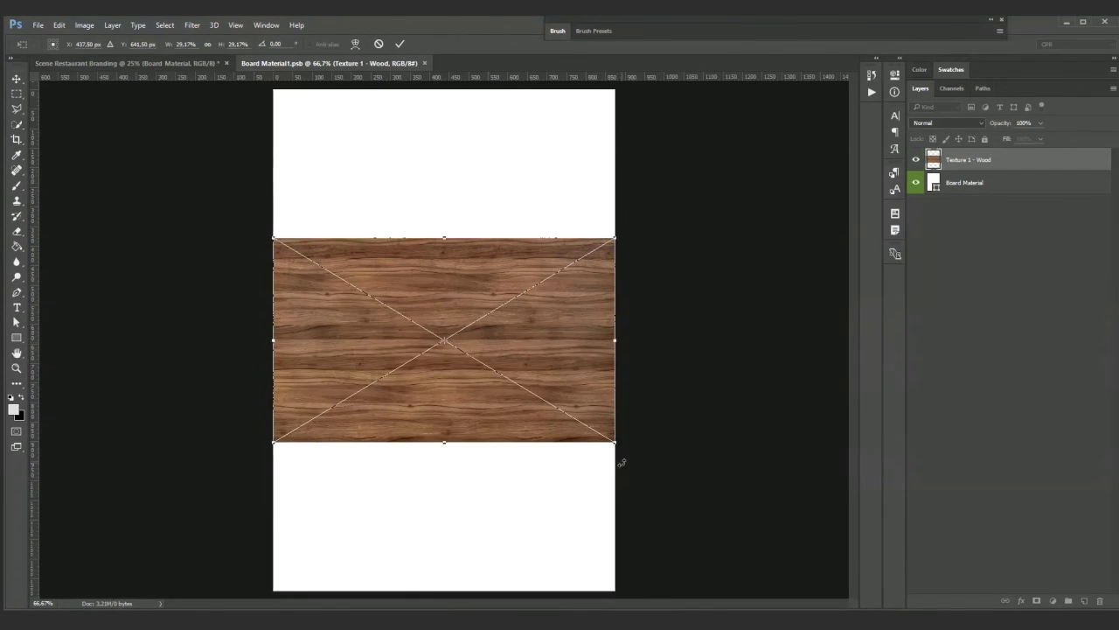
left_click_drag(616, 447, 756, 607)
key("Return")
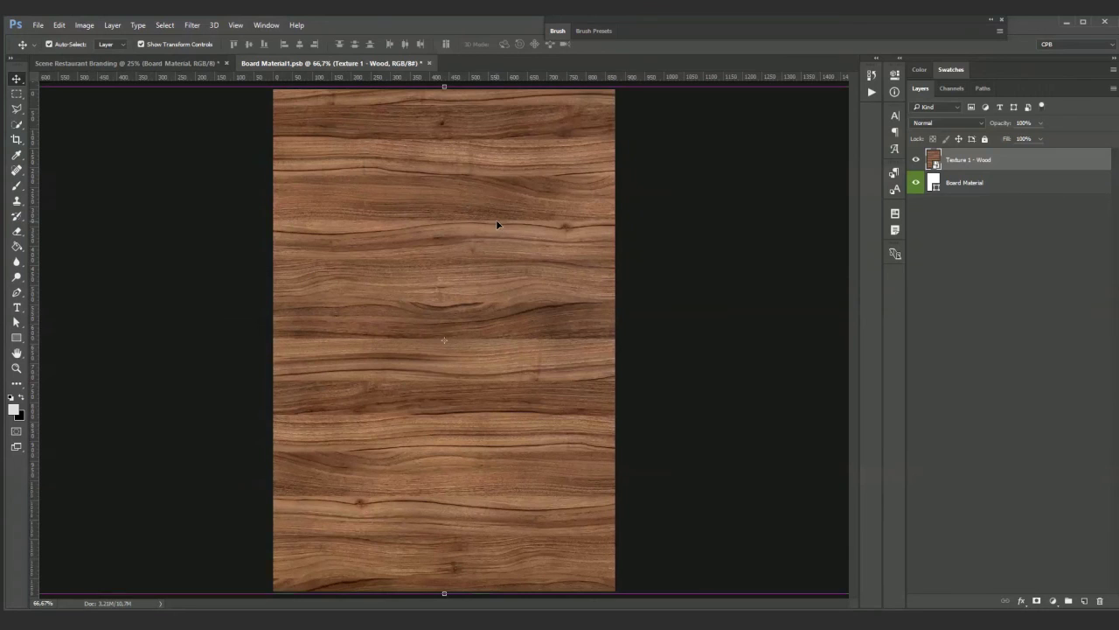
key("ctrl+s")
key("ctrl+w")
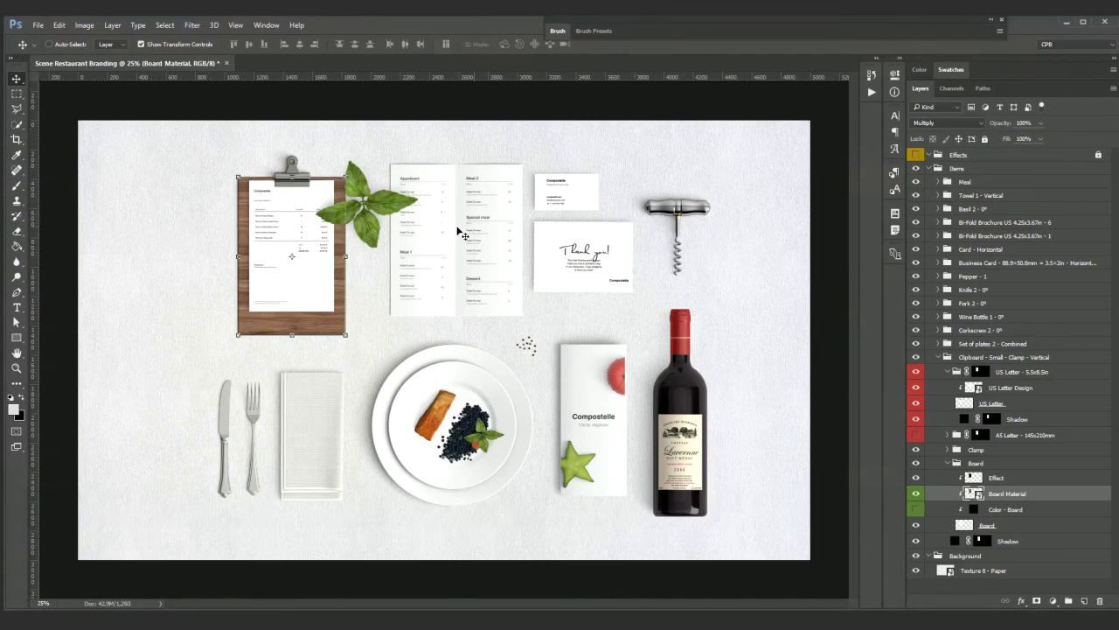
Step: Expand the clipboard's Clamp group, set its Color 3 fill to light gray d1d1d1, and collapse the Clipboard group
left_click(391, 115)
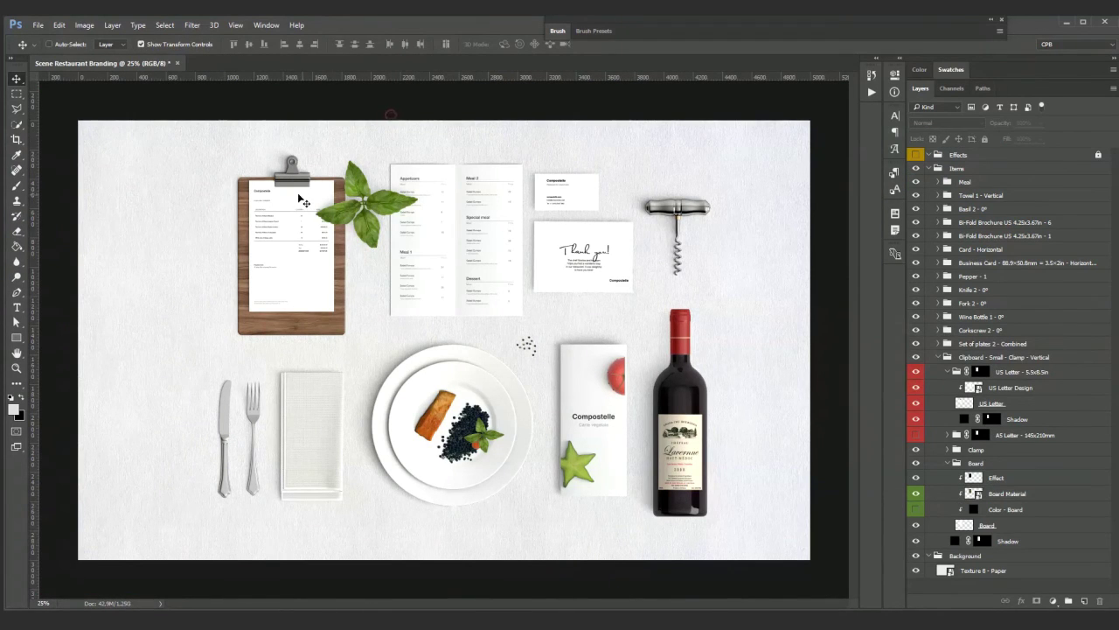
left_click(946, 449)
double_click(974, 522)
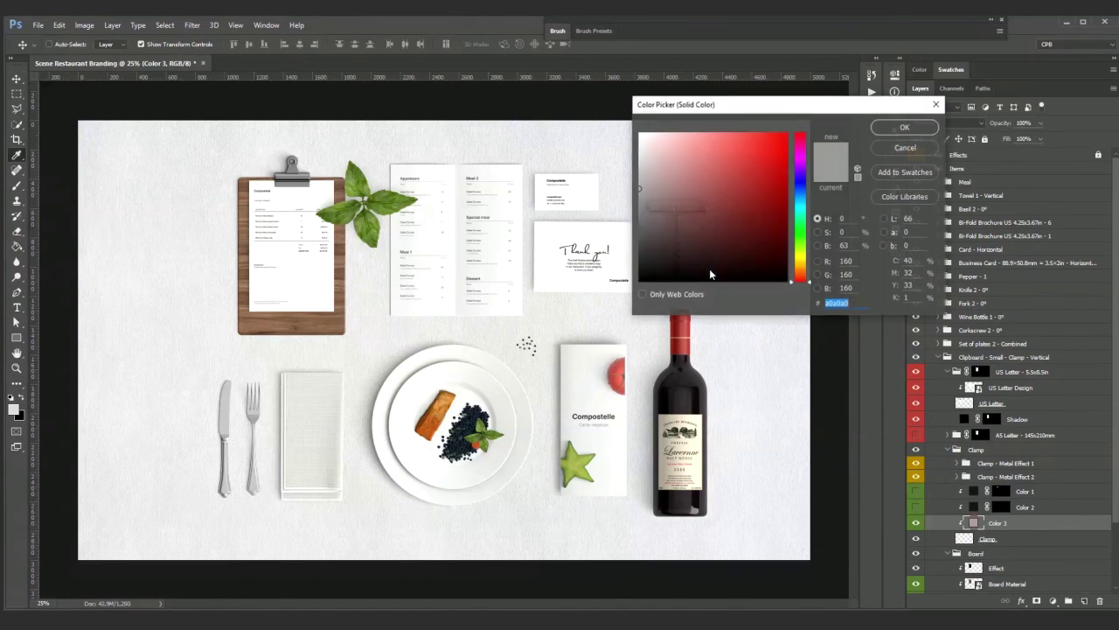
left_click(626, 167)
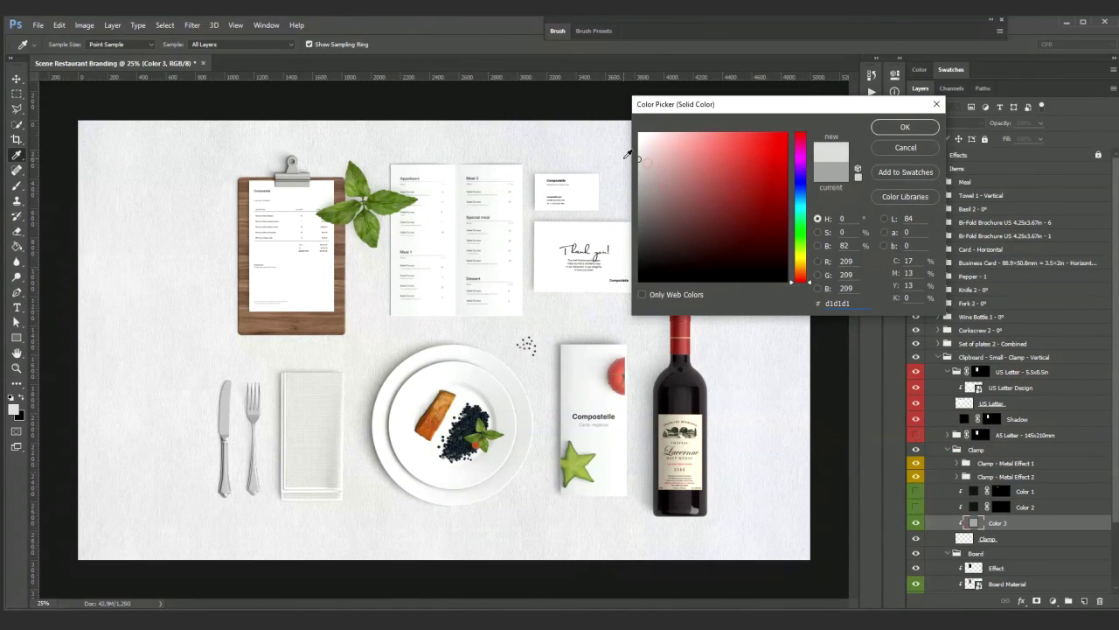
left_click(895, 134)
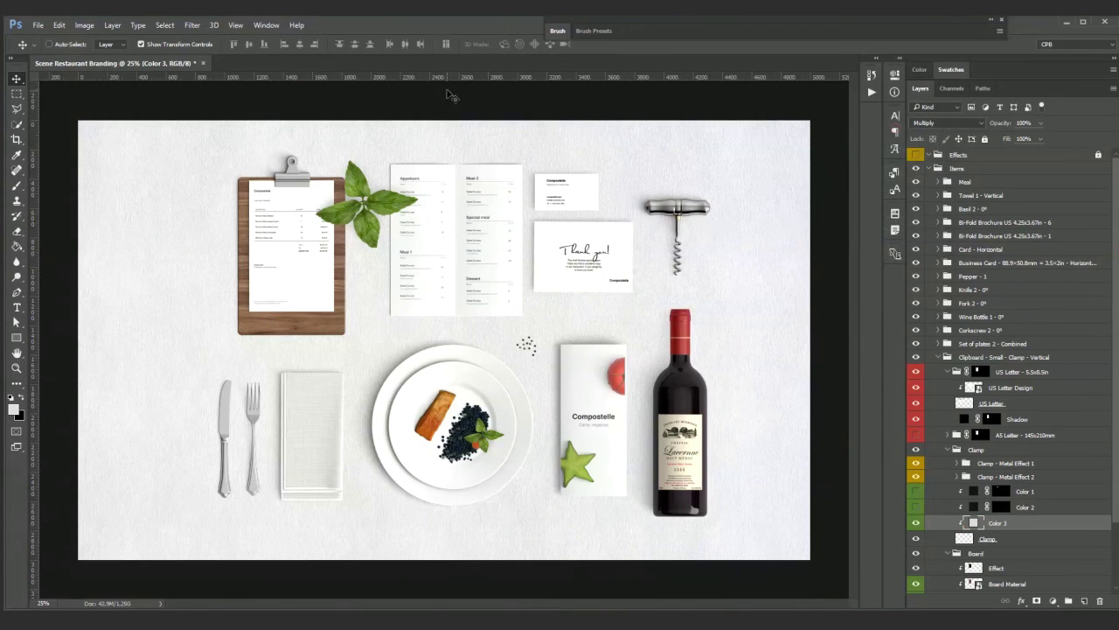
left_click(503, 111, "ctrl")
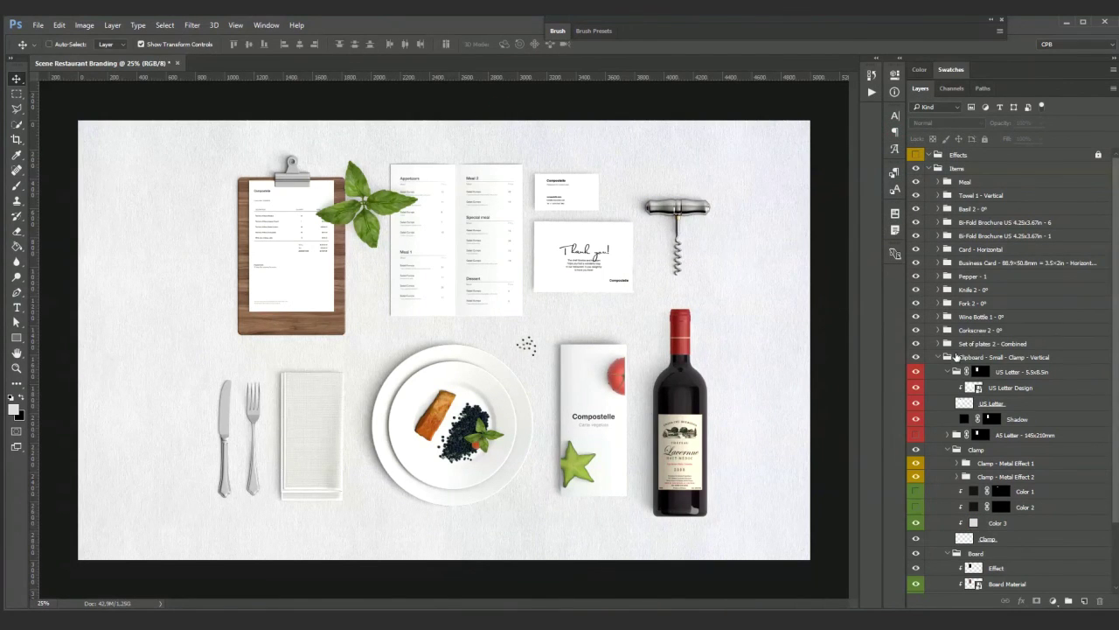
left_click(948, 357)
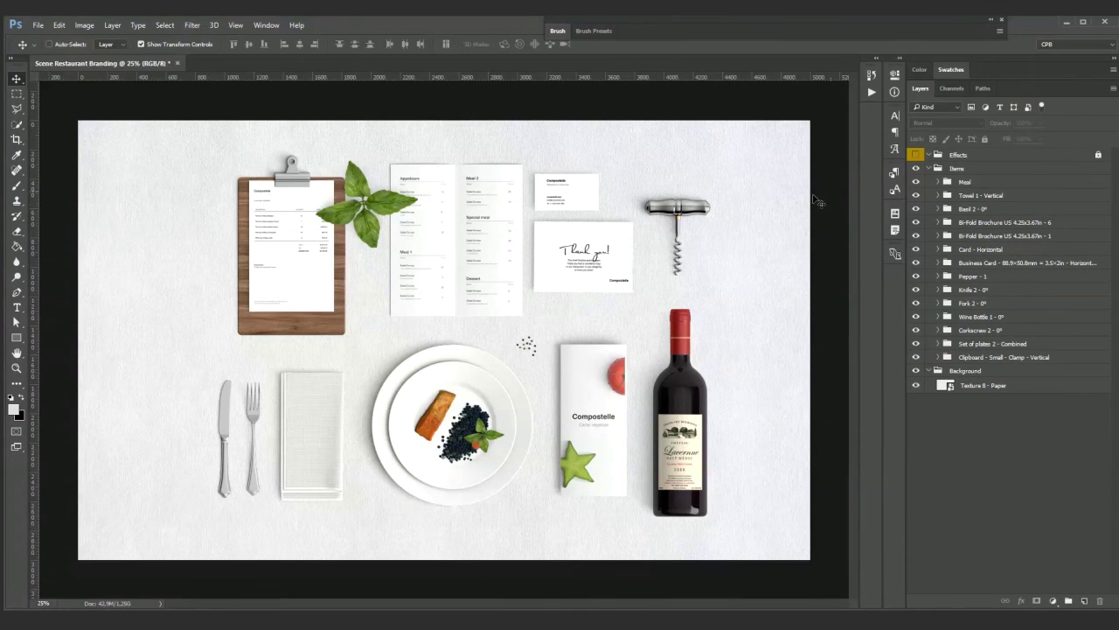
Step: Scale the Basil 2 leaves down slightly and reposition them between the clipboard and the open brochure
left_click(972, 209)
left_click_drag(418, 158, 405, 167)
mouse_move(378, 213)
left_mouse_down()
mouse_move(393, 200)
mouse_move(380, 195)
mouse_move(379, 209)
left_mouse_up()
key("Return")
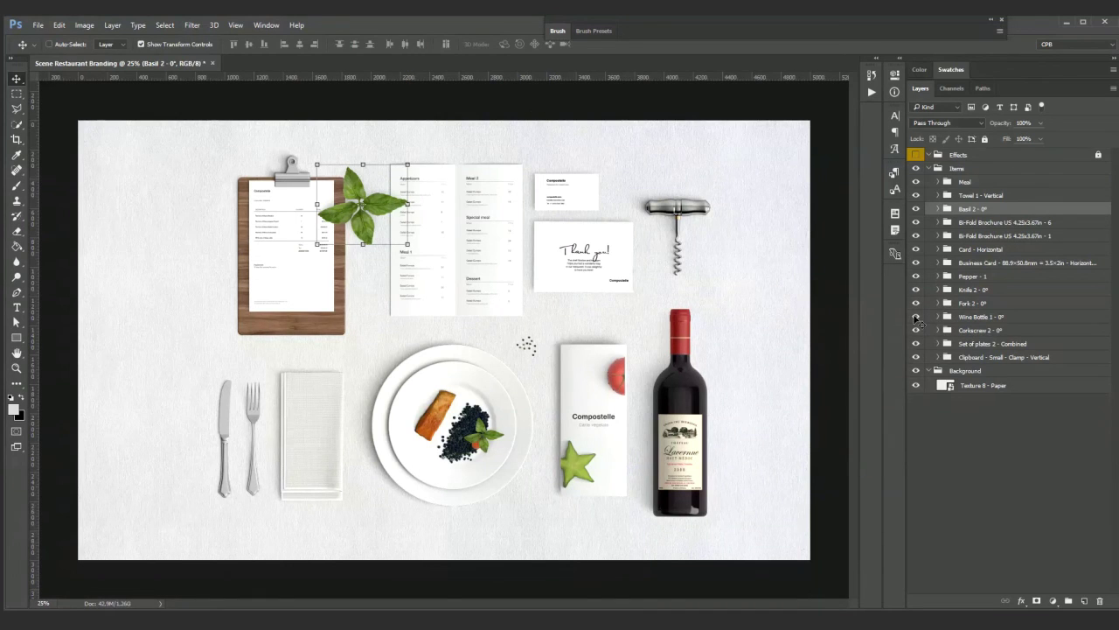
Step: Expand the Wine Bottle 1 group and compare the bottle with its Effect layers shown and hidden
key("ctrl")
left_click(688, 444, "ctrl")
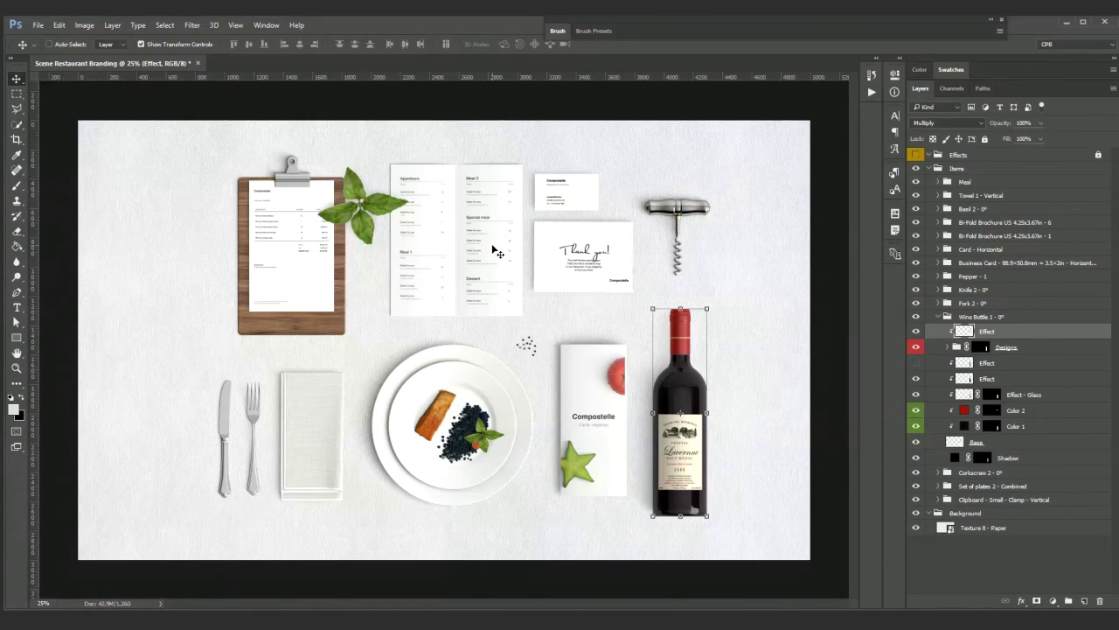
left_click(986, 380)
left_click(917, 363)
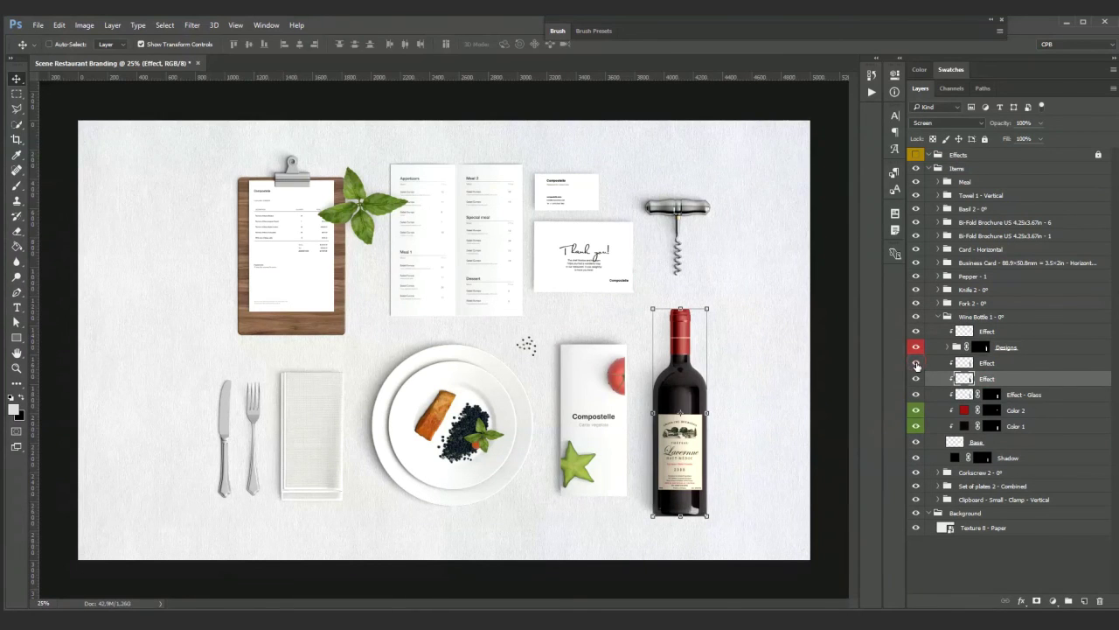
left_click(917, 379)
left_click(917, 379)
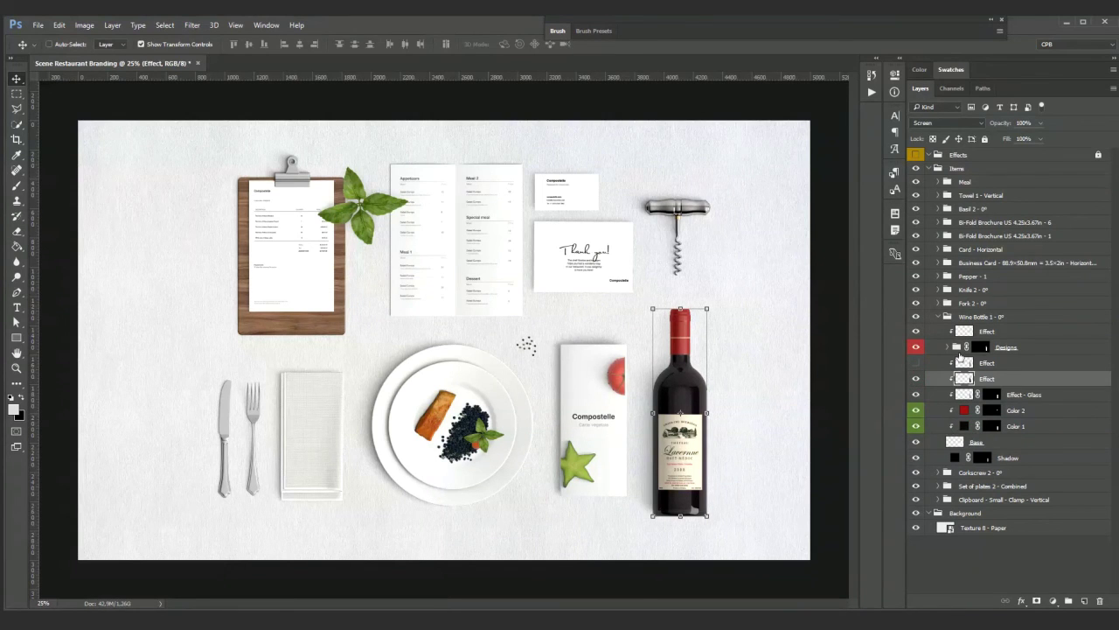
Step: Open the wine bottle's Label Design smart object, place the white Compostelle label artwork in it, and hide the original label layer
left_click(948, 348)
double_click(964, 362)
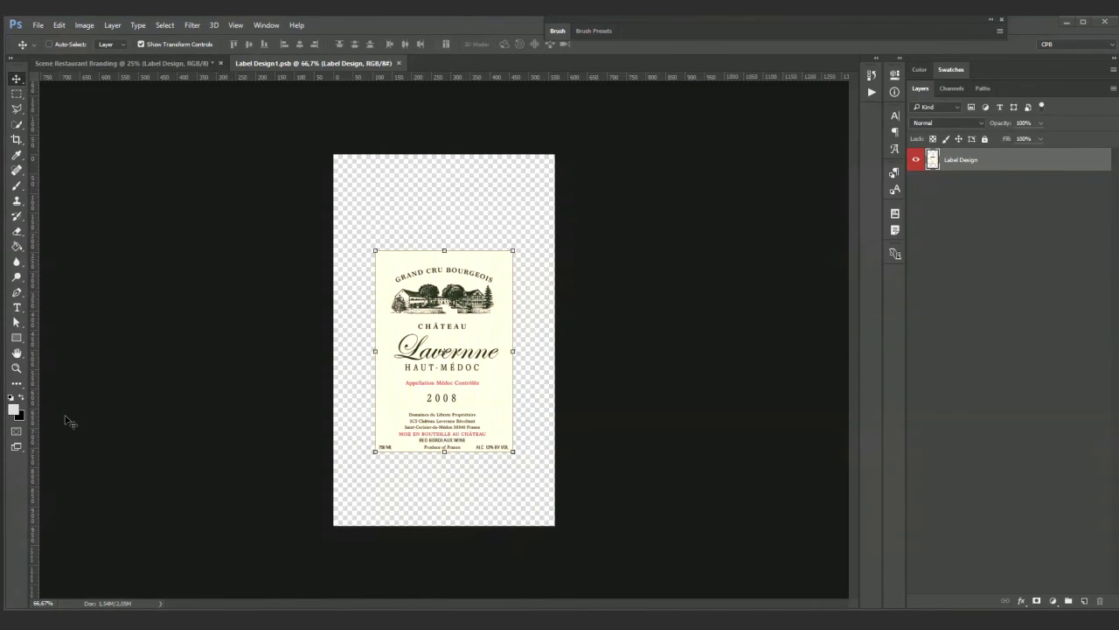
key("ctrl+v")
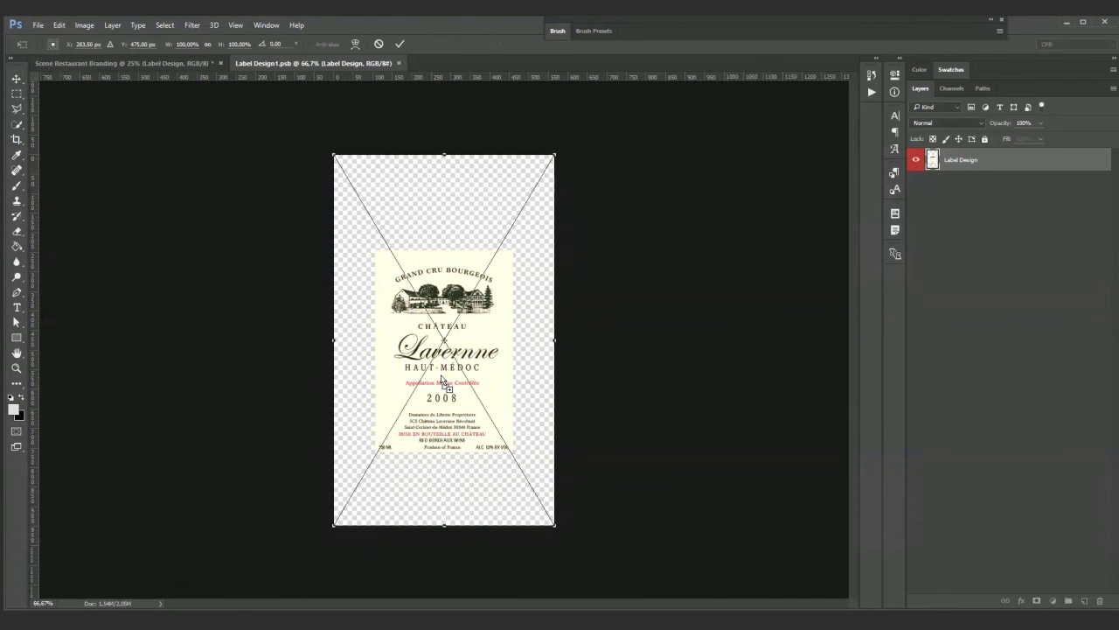
key("Return")
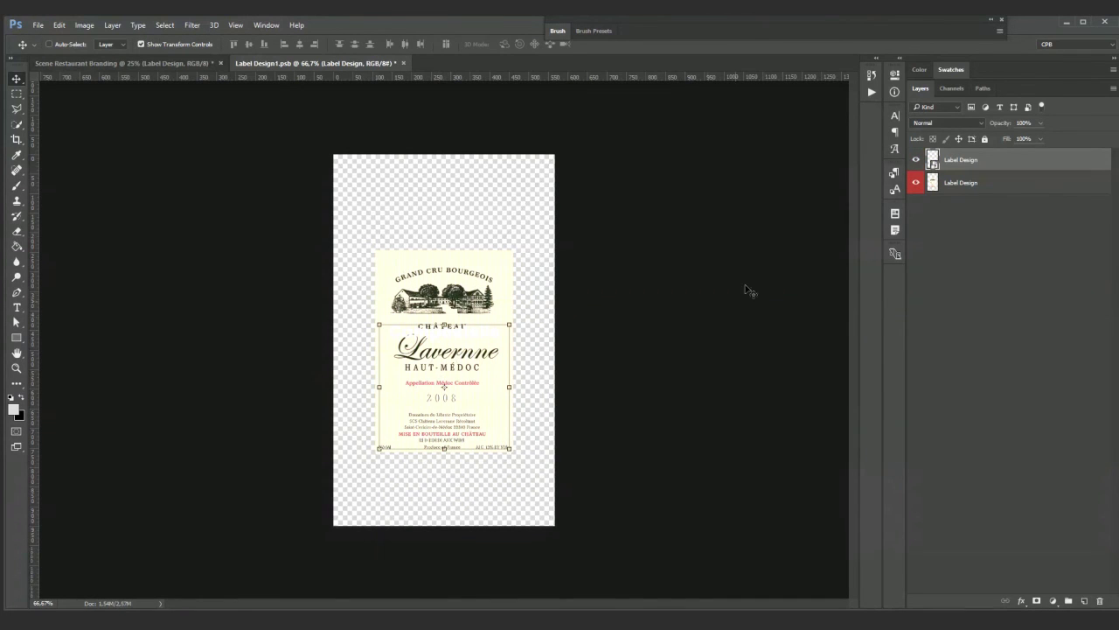
left_click(916, 182)
Step: Preview the white label artwork over a temporary black Solid Color fill, and delete the fill layer
left_click(1052, 602)
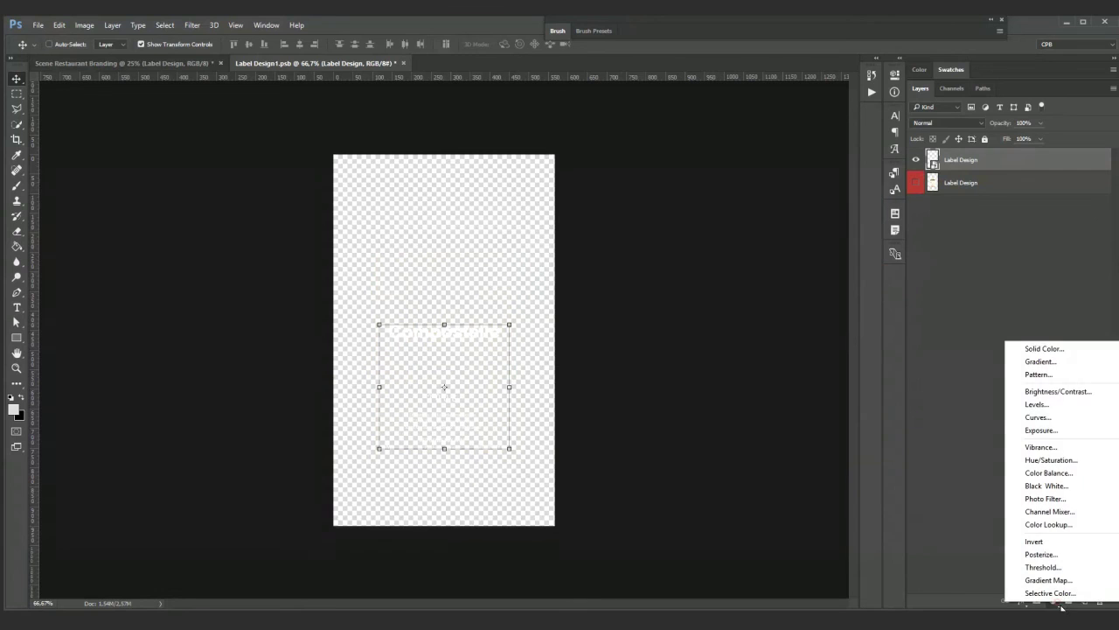
left_click(1075, 348)
left_click_drag(669, 264, 601, 288)
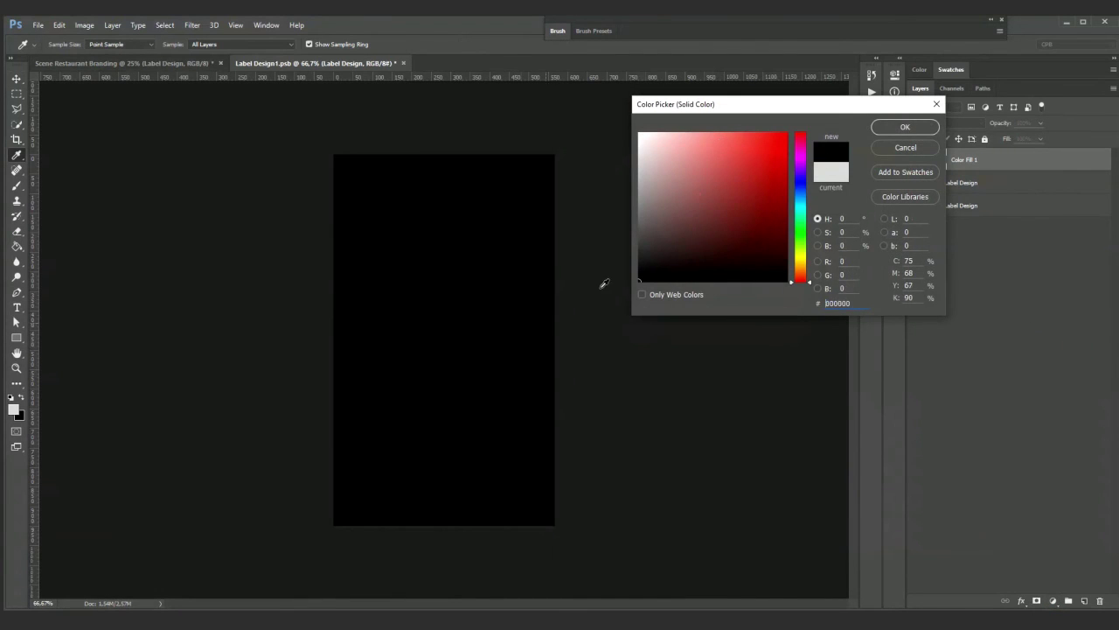
left_click(915, 127)
left_click_drag(988, 163, 982, 194)
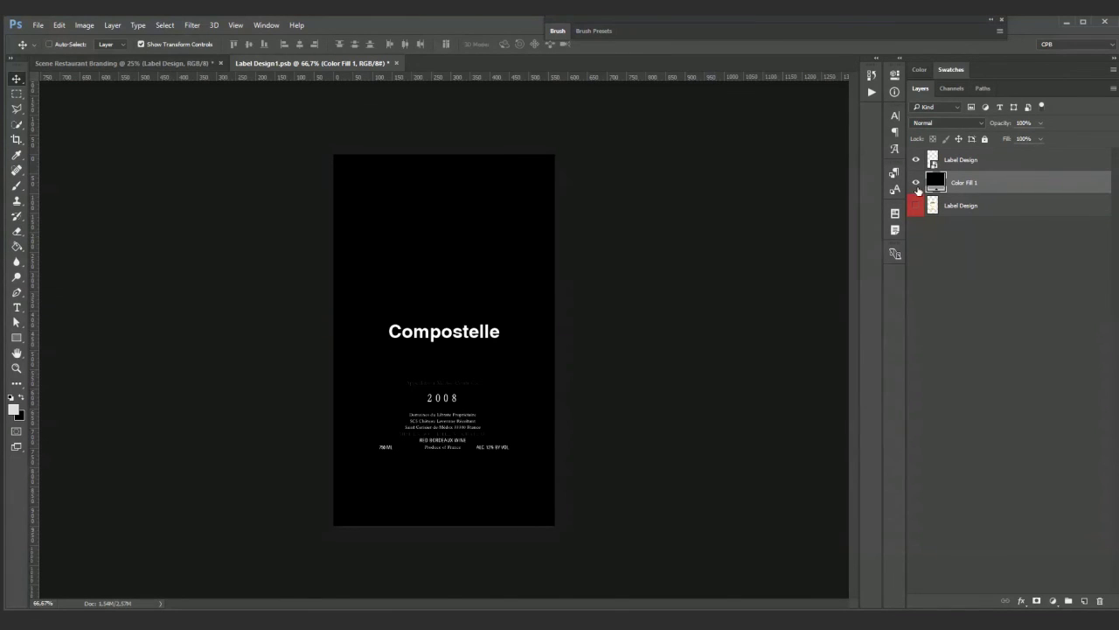
key("Delete")
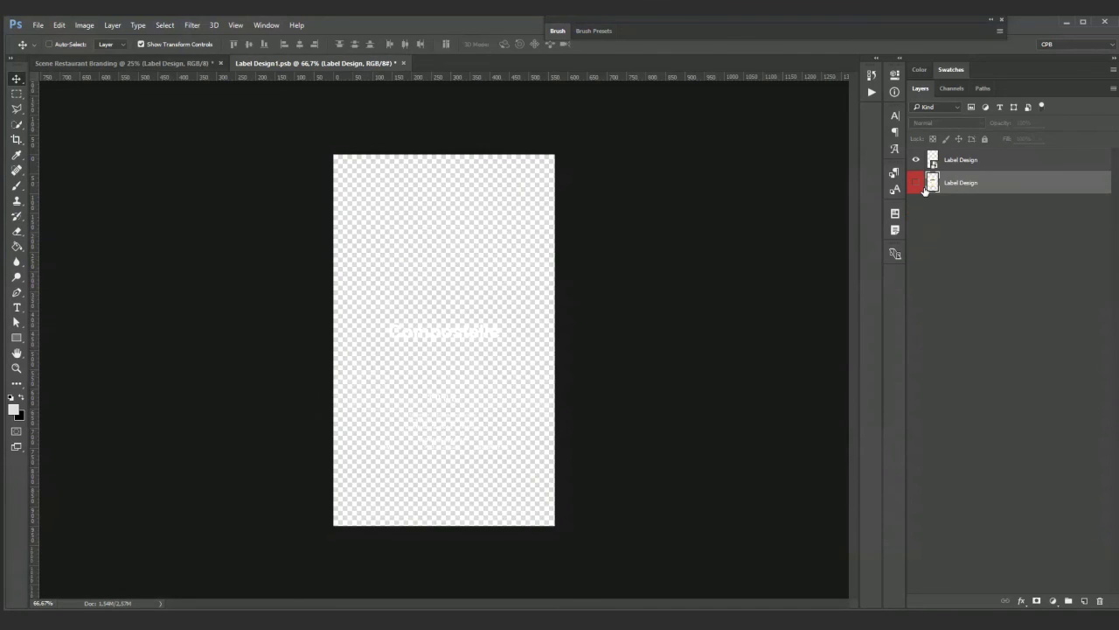
Step: Save and close the label smart object, set the wine bottle's Color 2 fill to white, and collapse its group
left_click(398, 63)
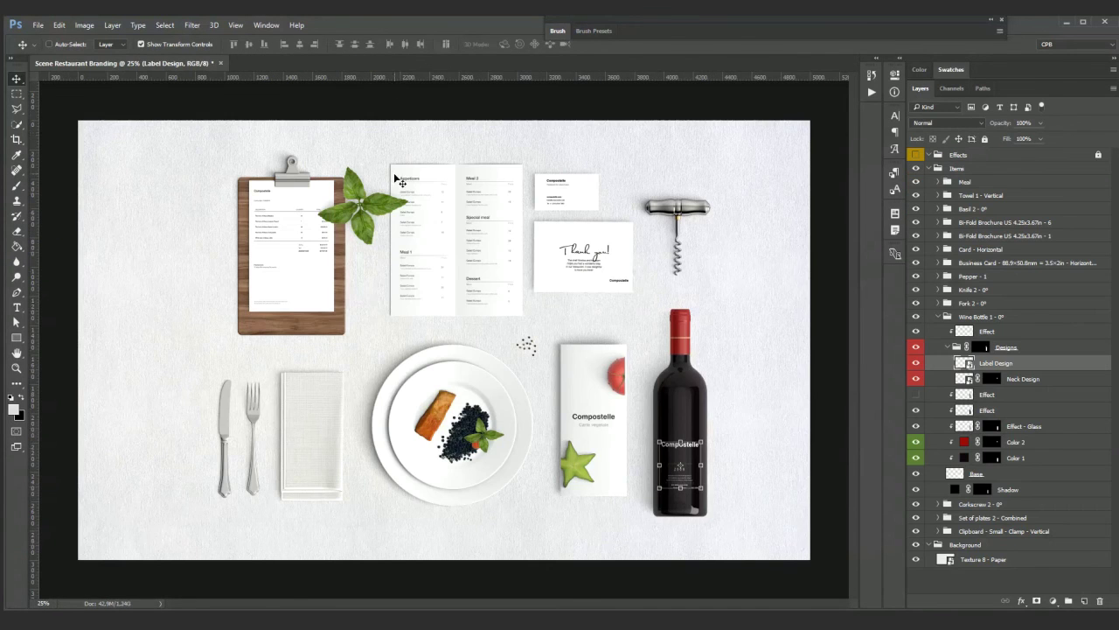
left_click(751, 114, "ctrl")
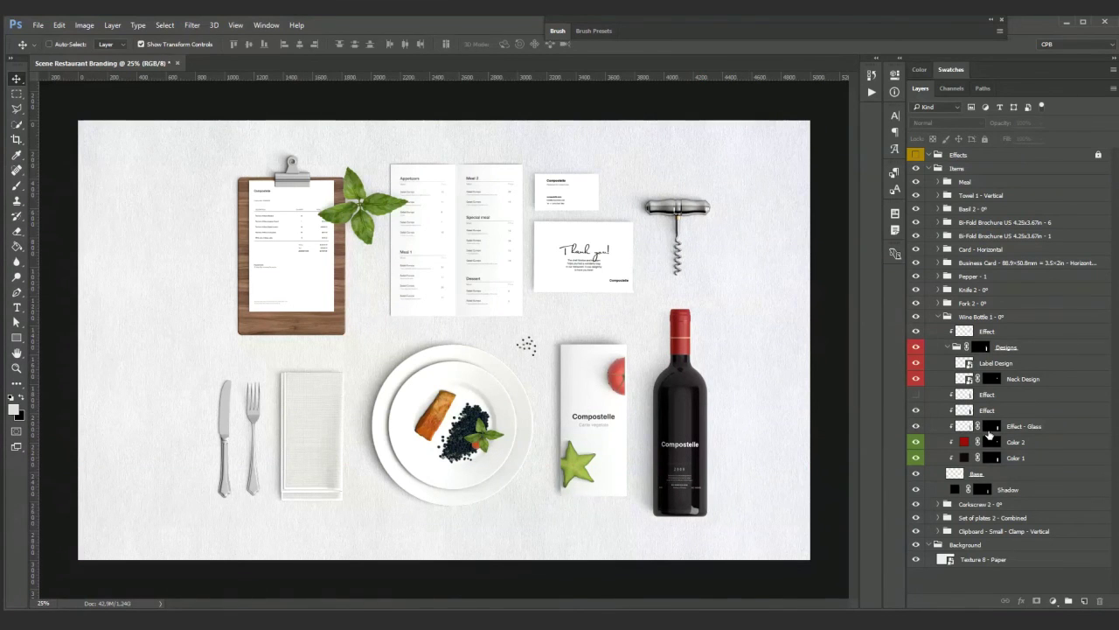
double_click(964, 441)
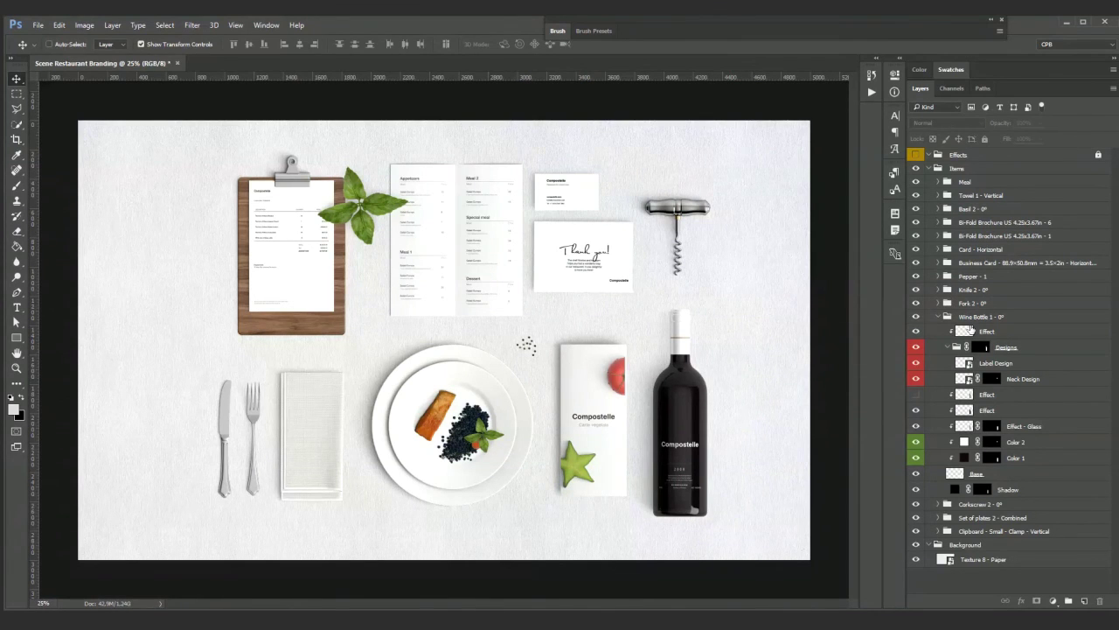
left_click(940, 317)
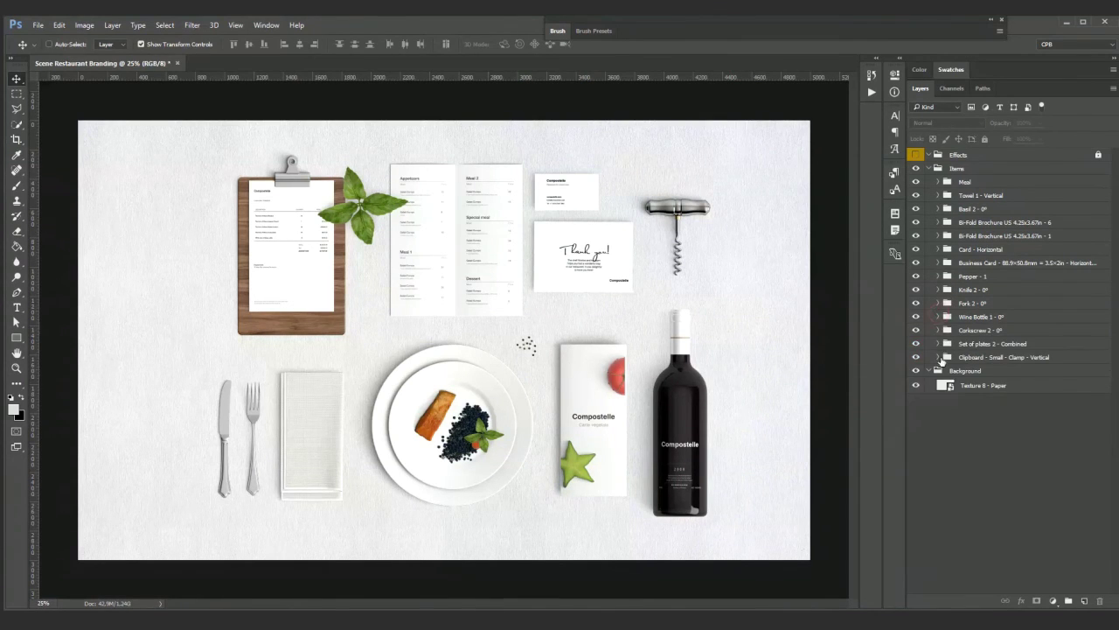
Step: Expand the Corkscrew 2 group, collapse Background, and set the corkscrew handle's Color 3 fill to white ffffff
left_click(940, 329)
left_click(929, 481)
double_click(965, 376)
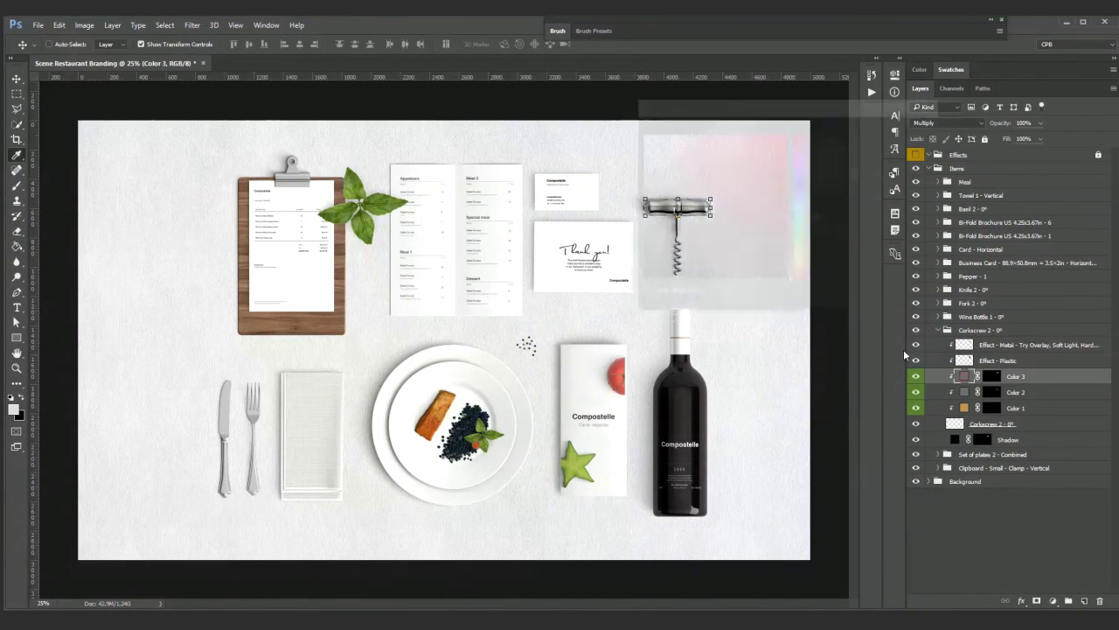
left_click_drag(708, 110, 804, 106)
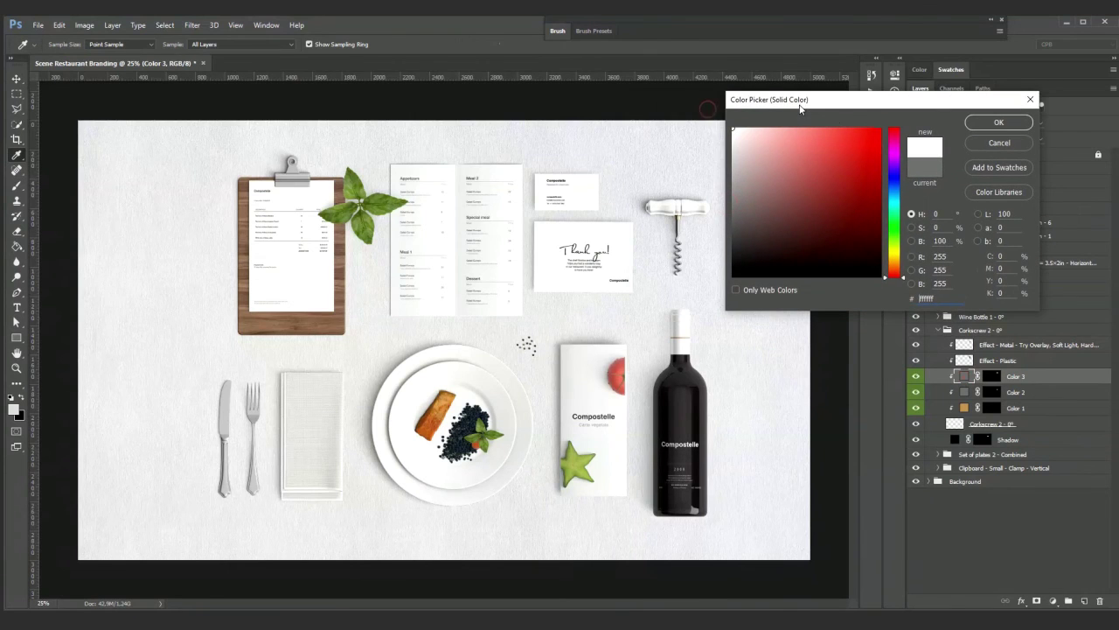
left_click(996, 125)
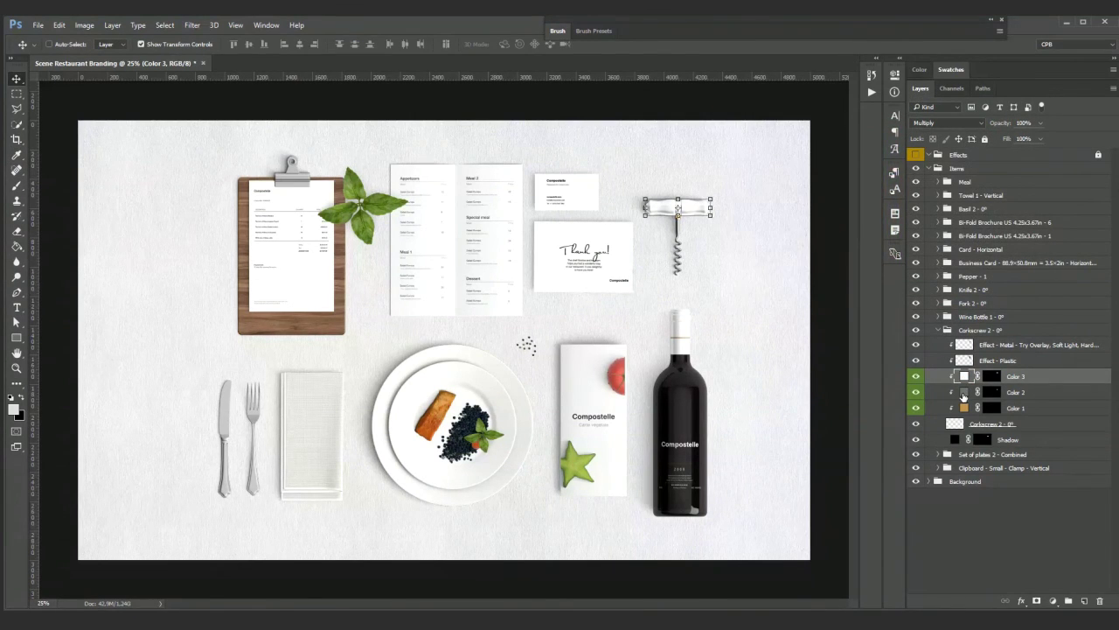
Step: Set the corkscrew spiral's Color 2 fill to gray a1a1a1 and deselect the layer
double_click(963, 396)
left_click_drag(763, 181, 706, 181)
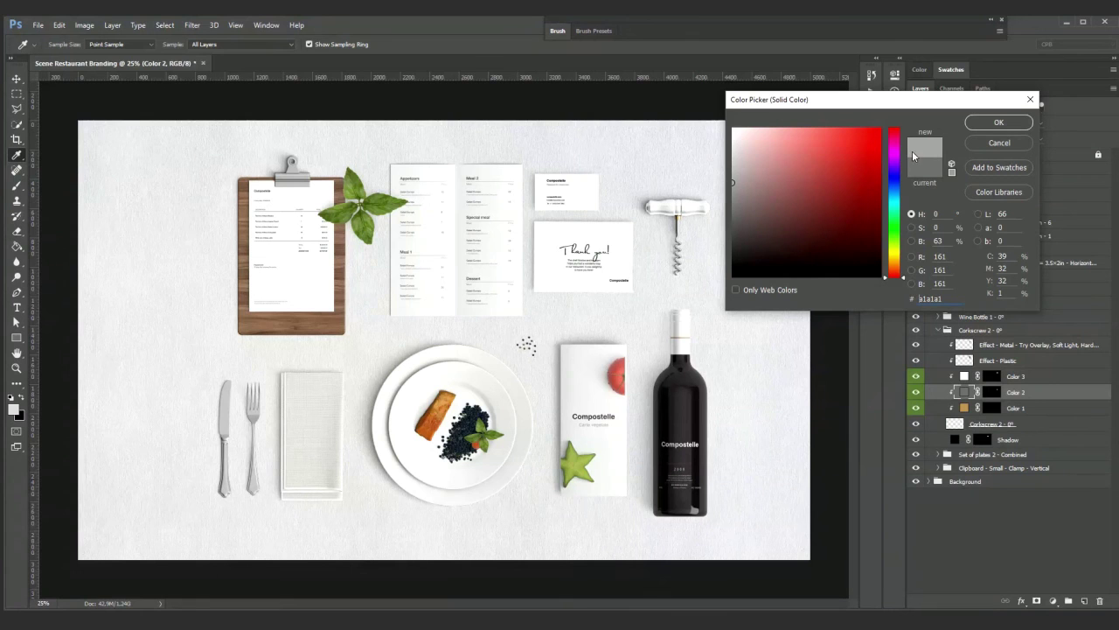
left_click(998, 122)
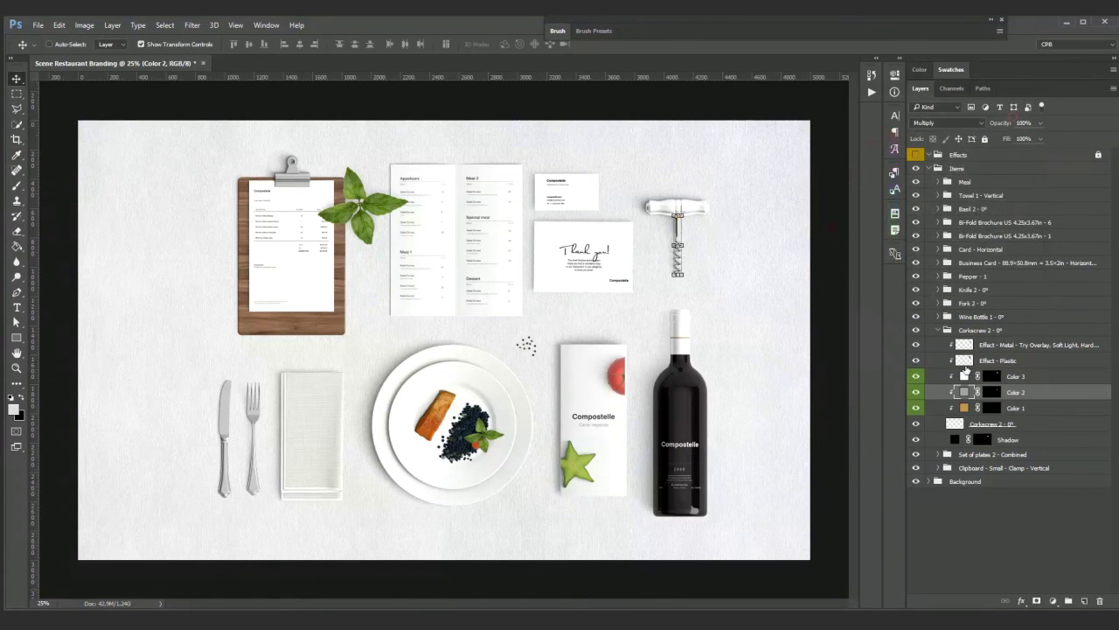
left_click(1039, 534)
Step: Compare the corkscrew with its Effect - Metal layer hidden and shown, and examine it up close
left_click(917, 345)
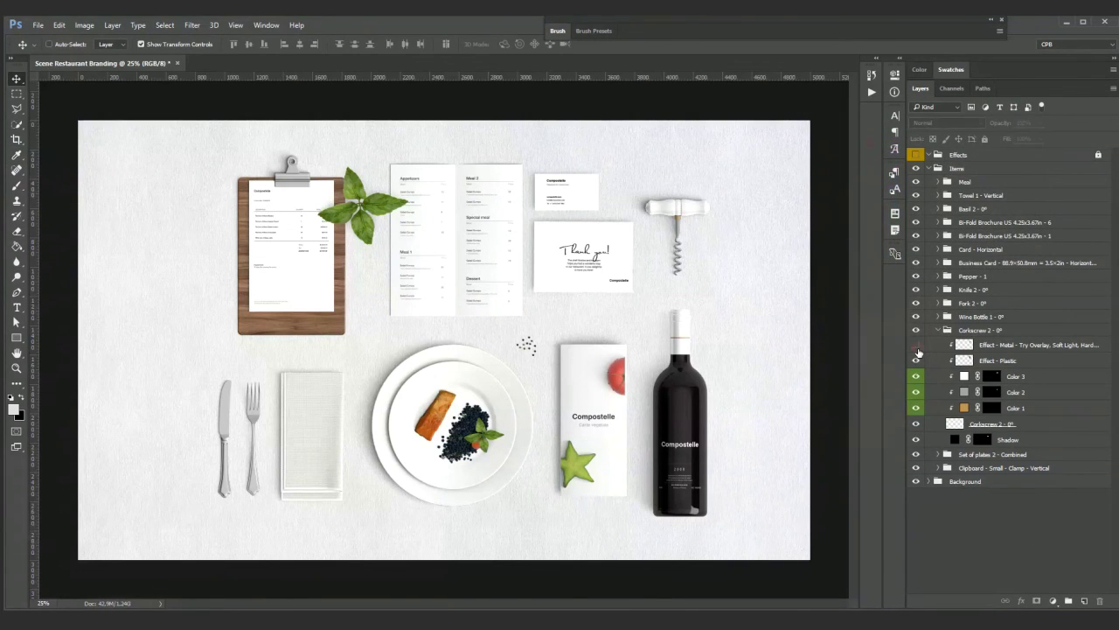
left_click(916, 345)
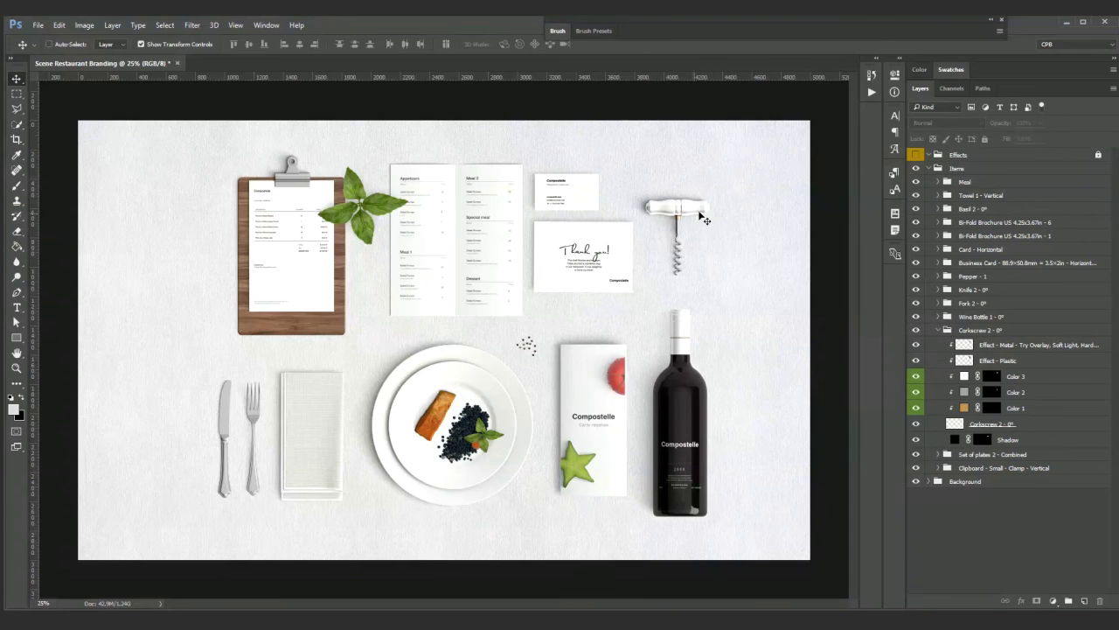
scroll(732, 193, "up", 2)
scroll(700, 219, "up", 2)
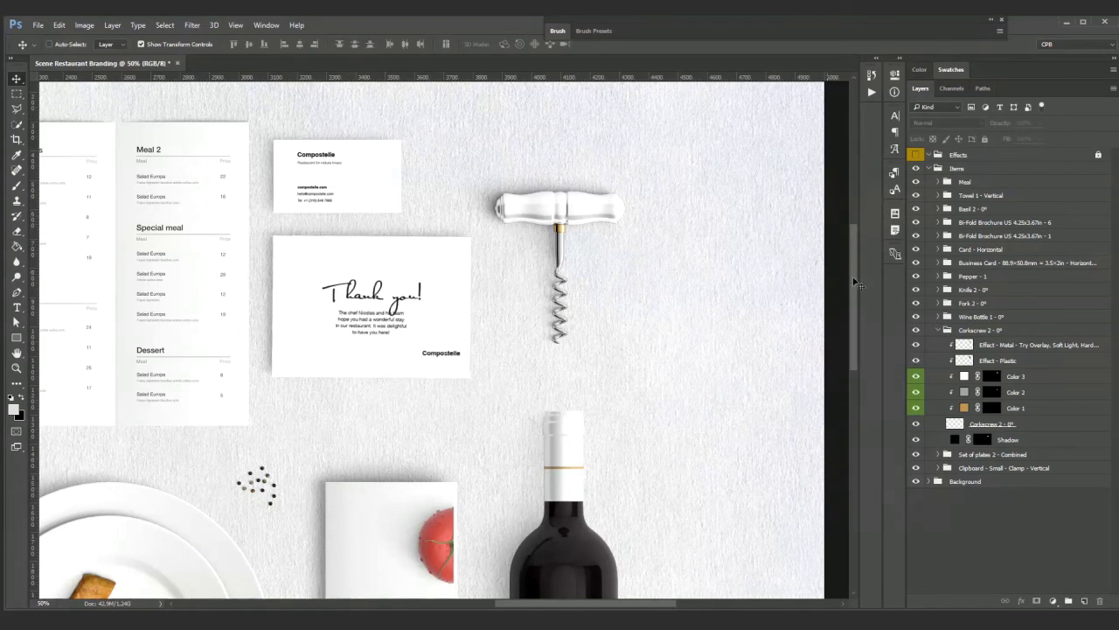
Step: Try raising the black output level of the corkscrew's Effect - Metal layer to 100 with Levels, and cancel the adjustment
left_click(1014, 346)
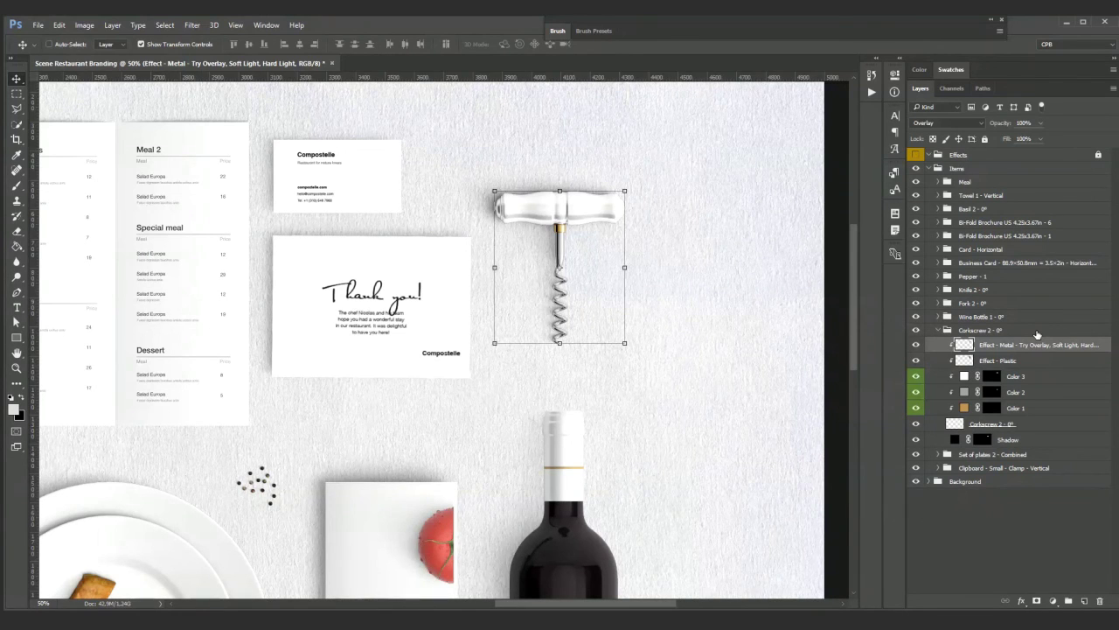
key("ctrl+l")
left_click_drag(761, 64, 768, 108)
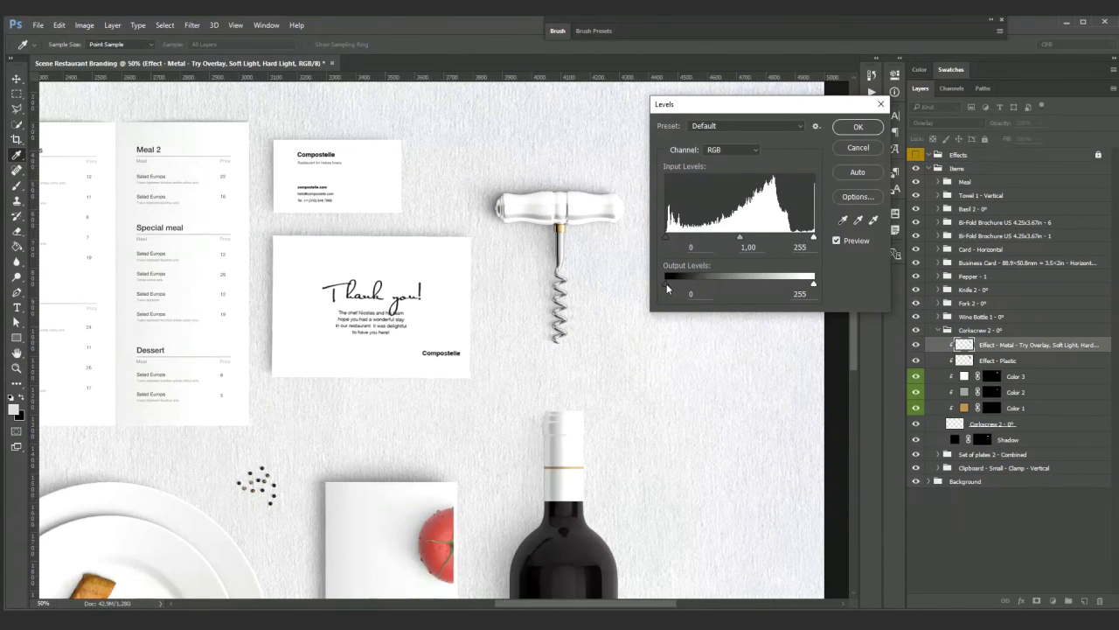
left_click(700, 294)
key("shift+Up")
key("shift+Up")
key("shift+Up")
key("shift+Up")
key("shift+Up")
key("shift+Up")
key("shift+Up")
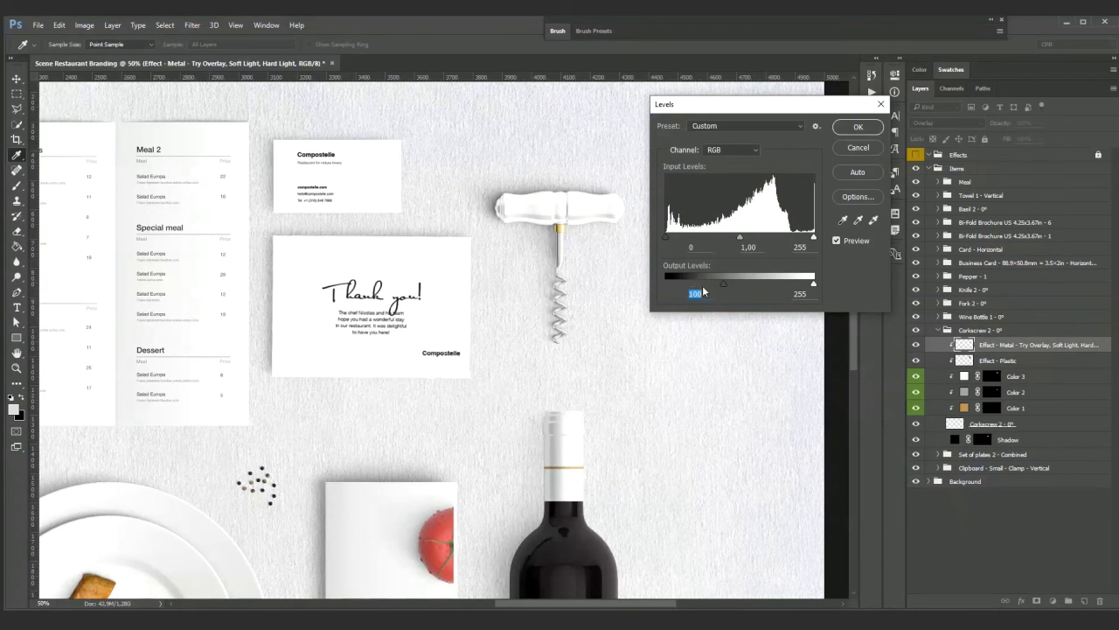
key("shift+Up")
key("shift+Up")
key("shift+Up")
key("shift+Up")
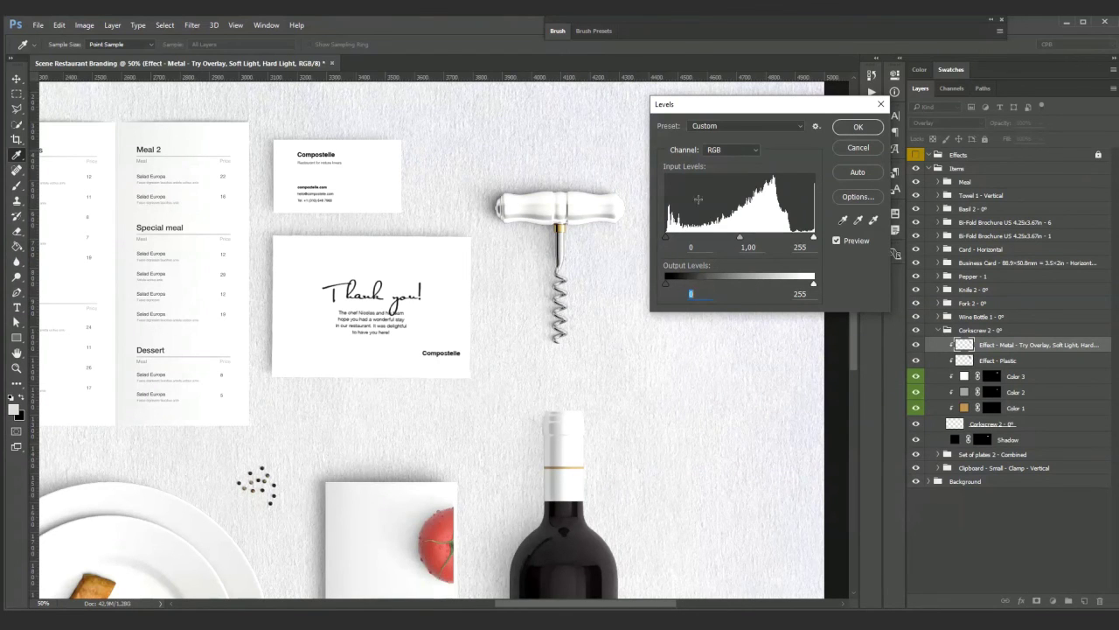
left_click(858, 147)
key("v")
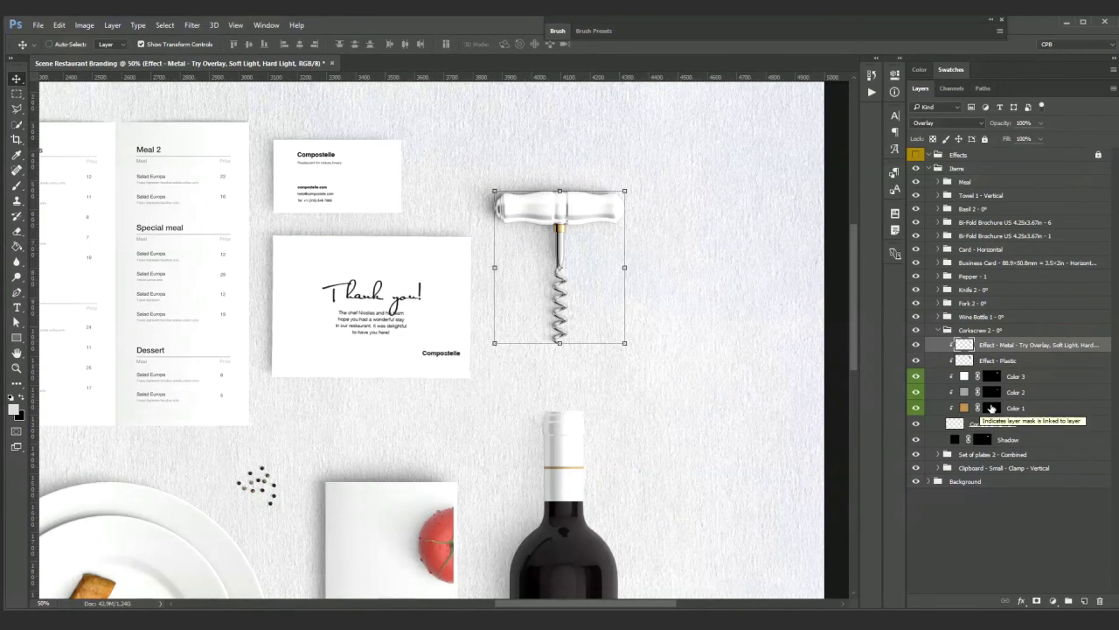
Step: Load the corkscrew handle's Color 3 mask as a selection and add the Color 1 mask area to it
left_click(1028, 408)
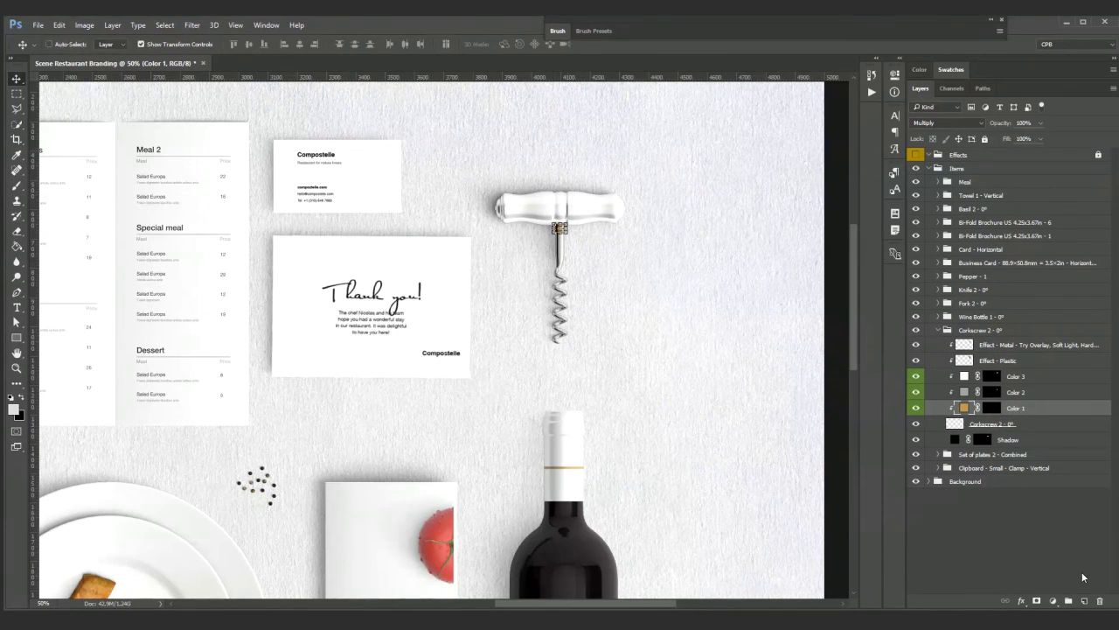
left_click(1049, 533)
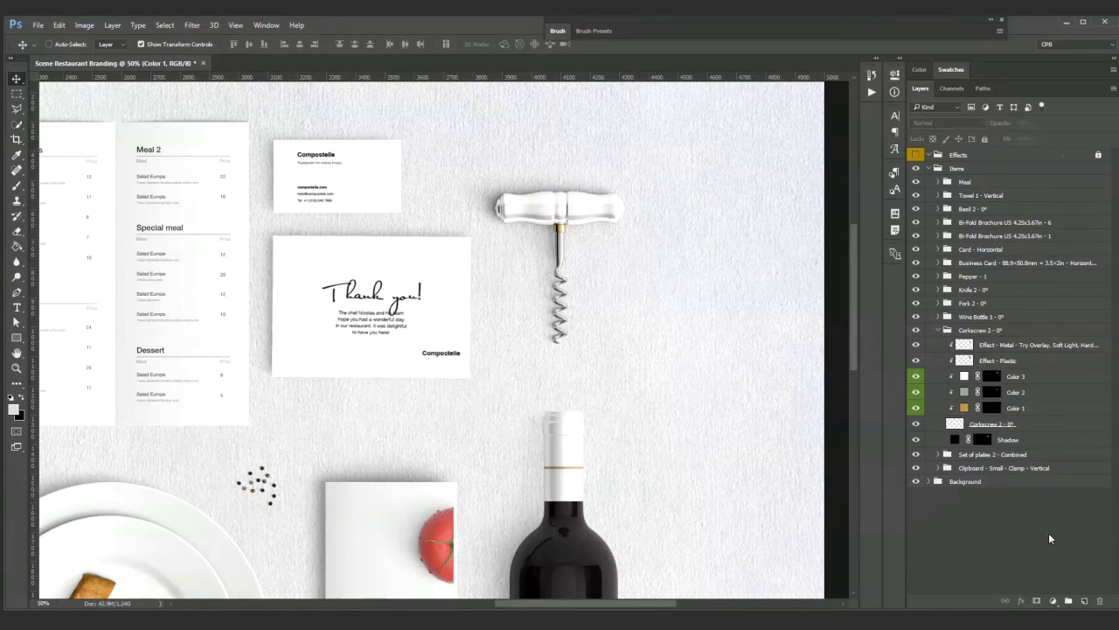
left_click(996, 382)
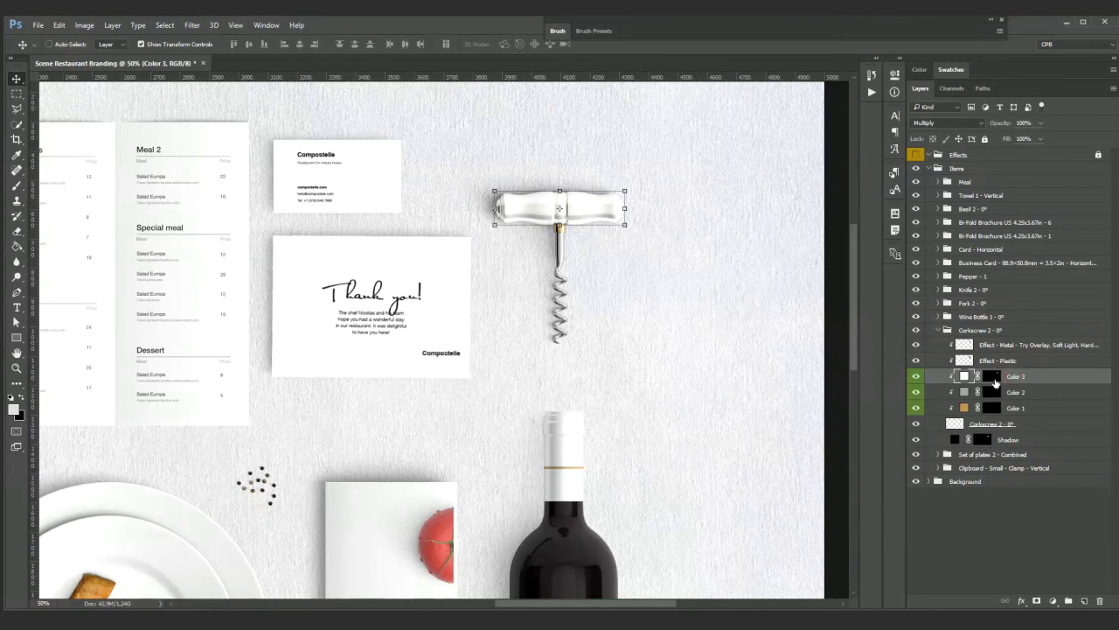
left_click(993, 378, "alt")
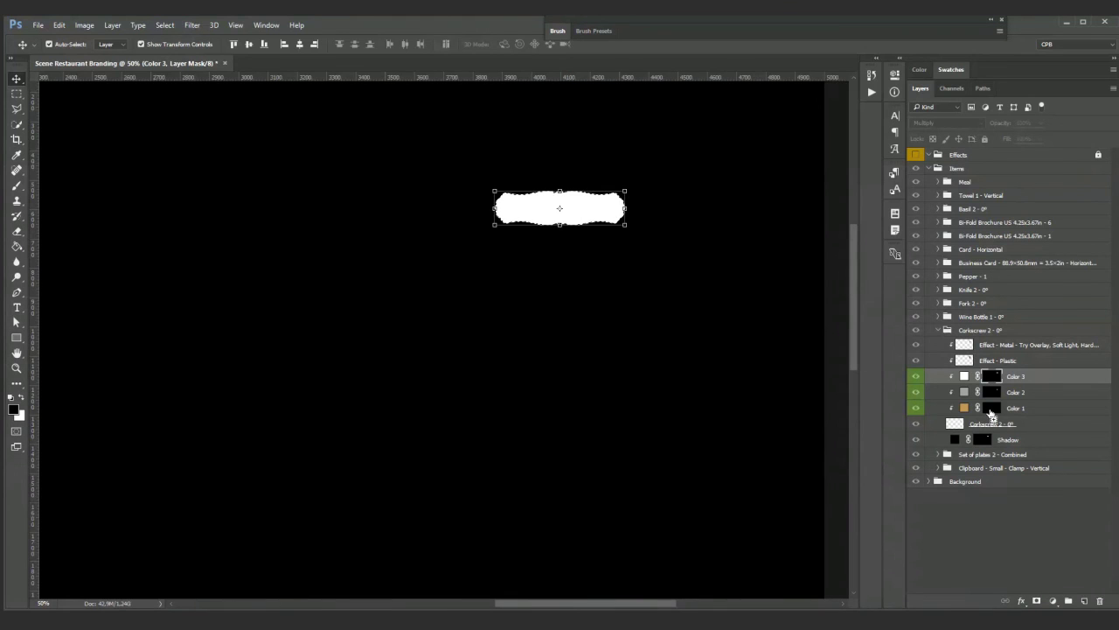
left_click(991, 412, "ctrl+shift")
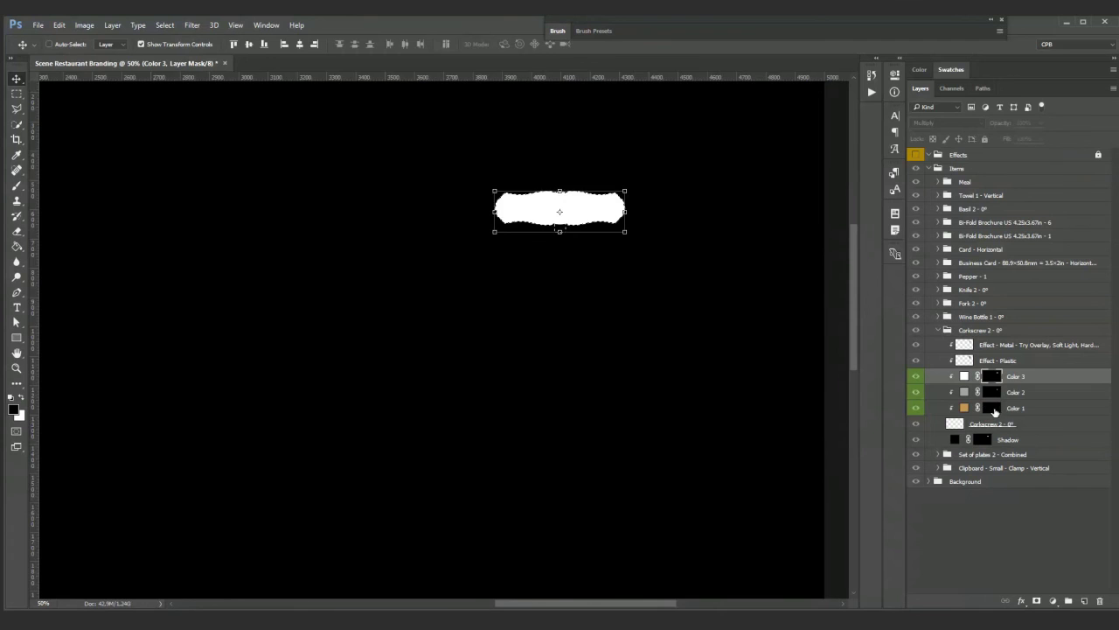
left_click(992, 408)
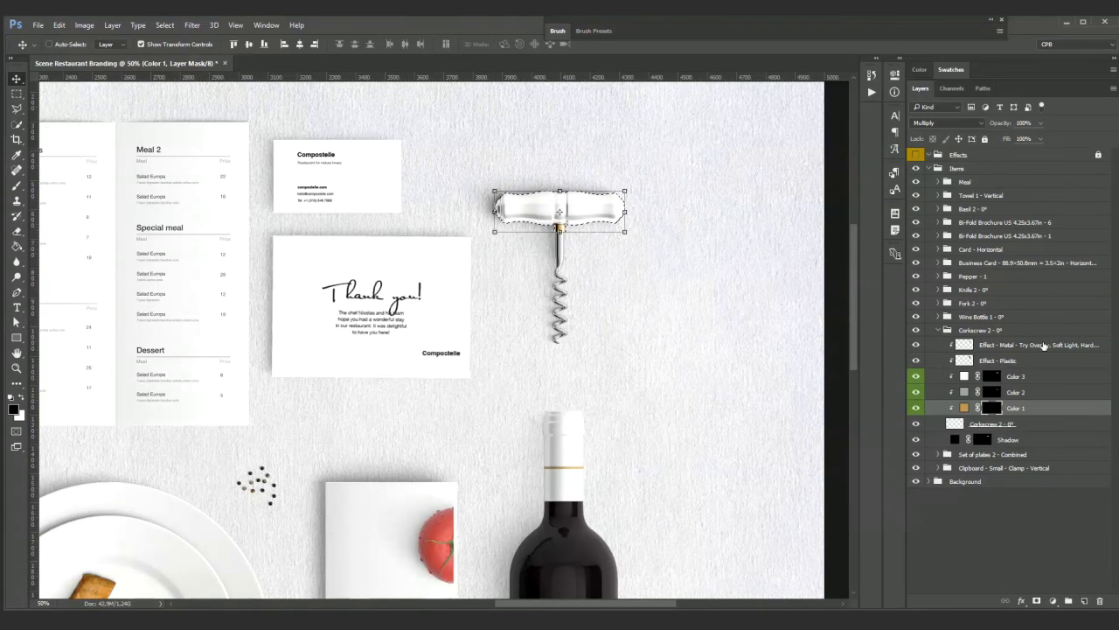
Step: Raise the black output level to 100 with Levels on the corkscrew's Effect - Metal layer within the selection, and deselect the layer
left_click(1008, 347)
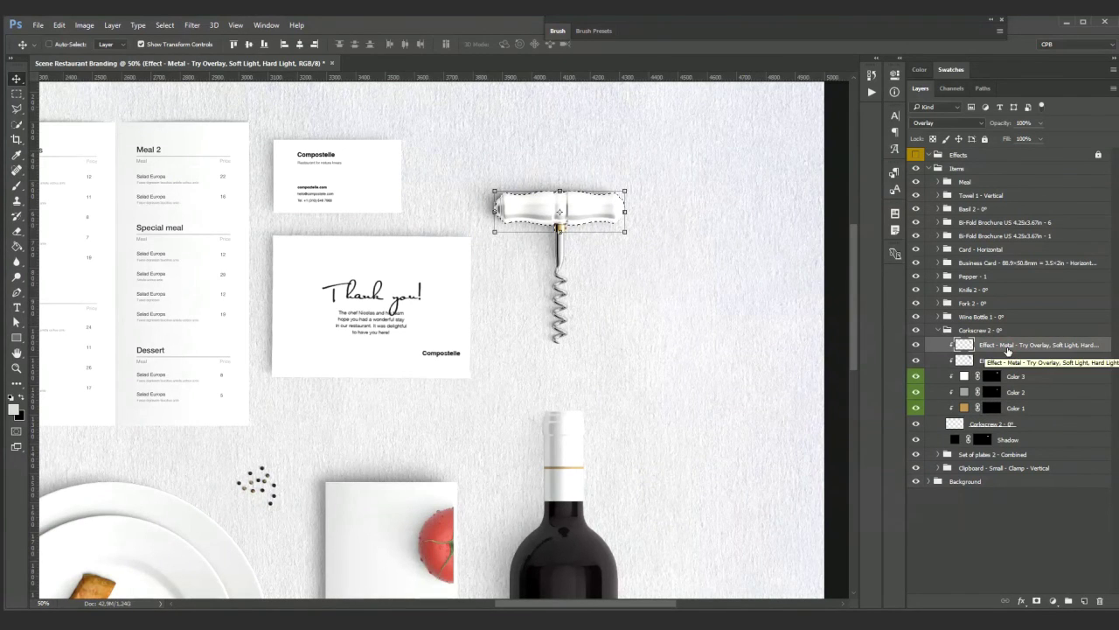
key("ctrl")
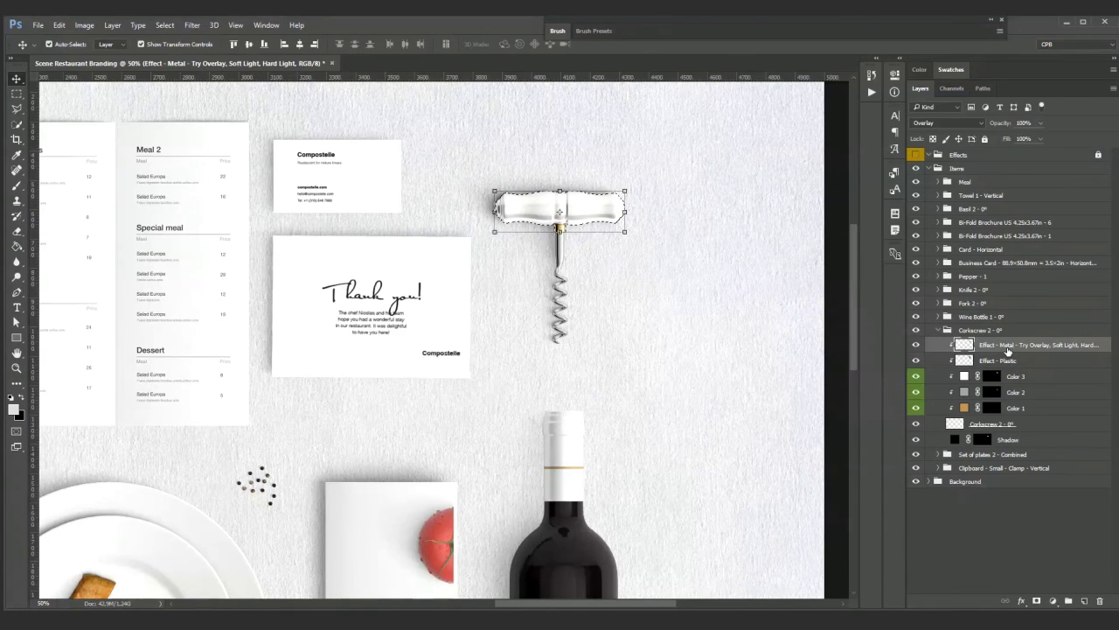
key("ctrl+l")
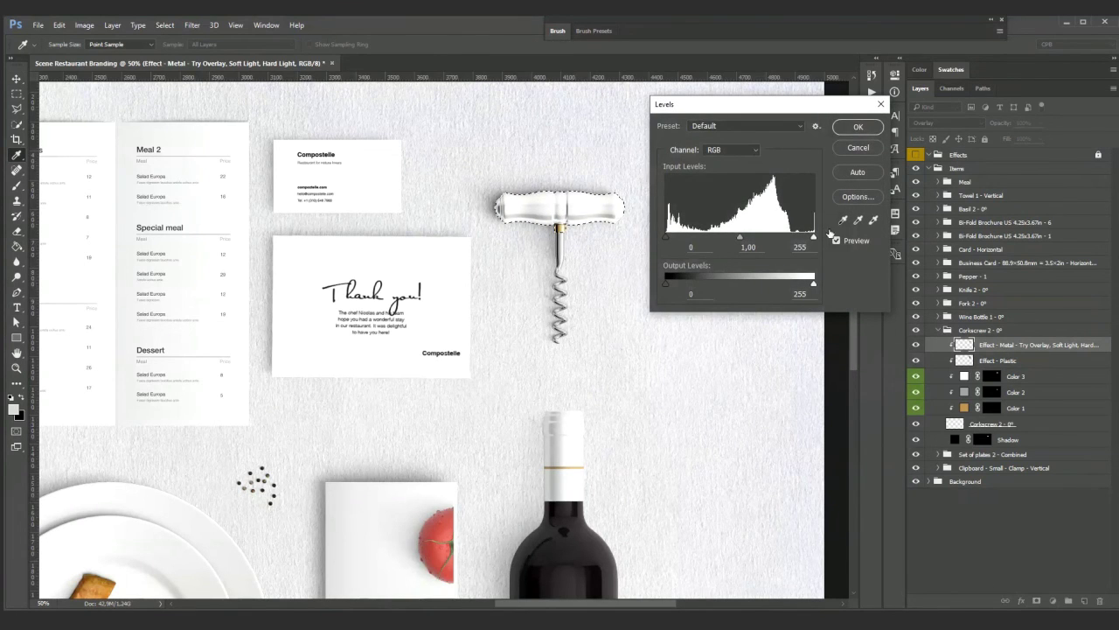
left_click_drag(721, 111, 768, 99)
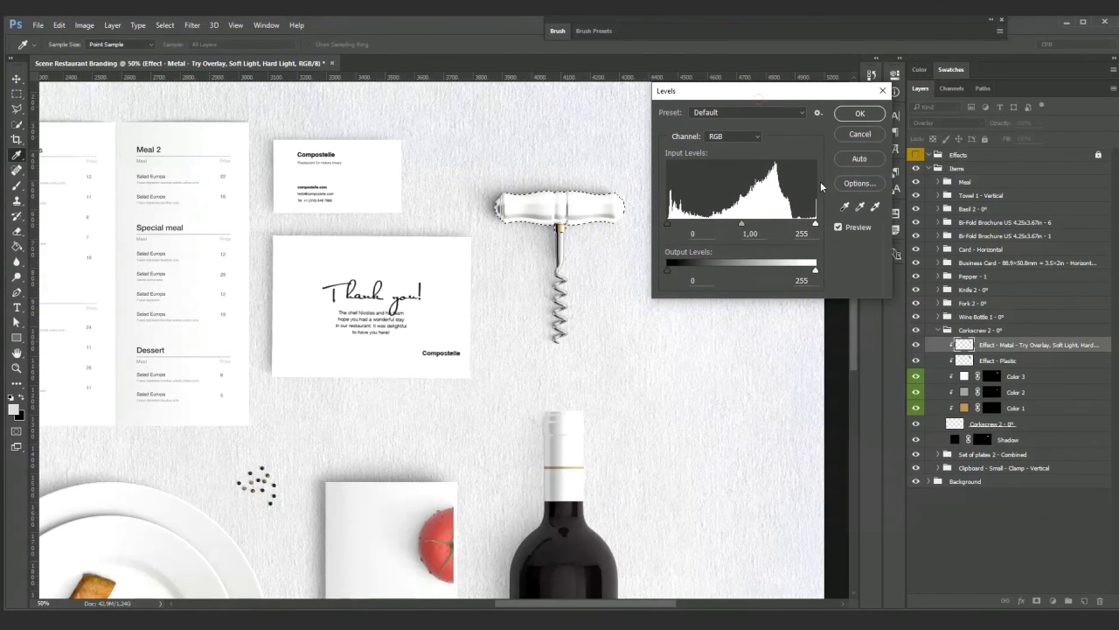
type("20")
left_click(702, 283)
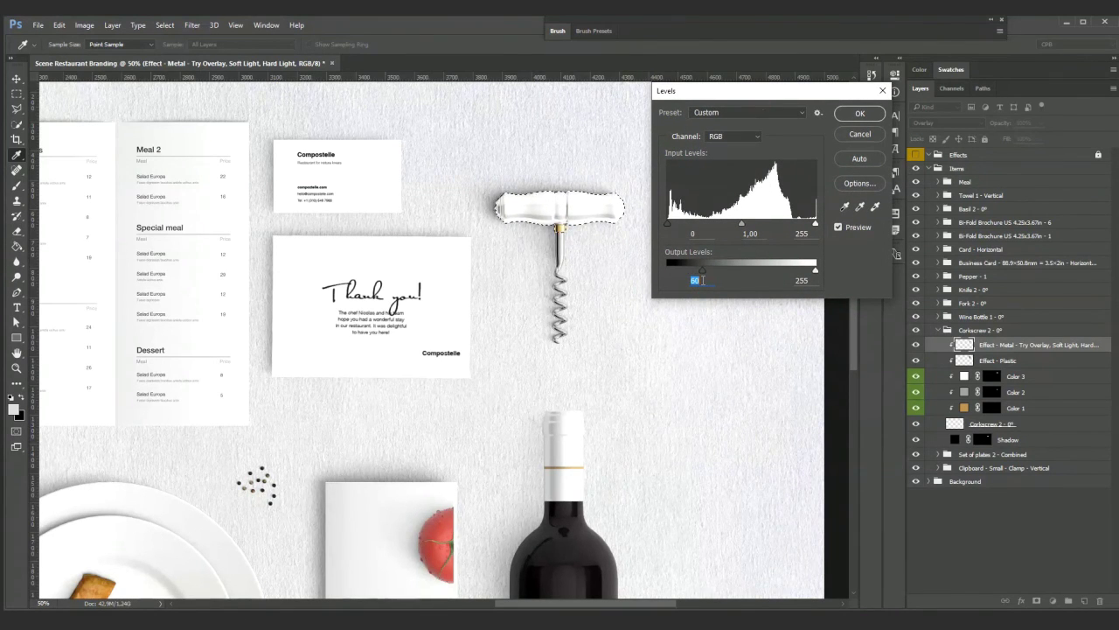
key("shift+Up")
key("shift+Up")
key("shift+Up")
key("shift+Up")
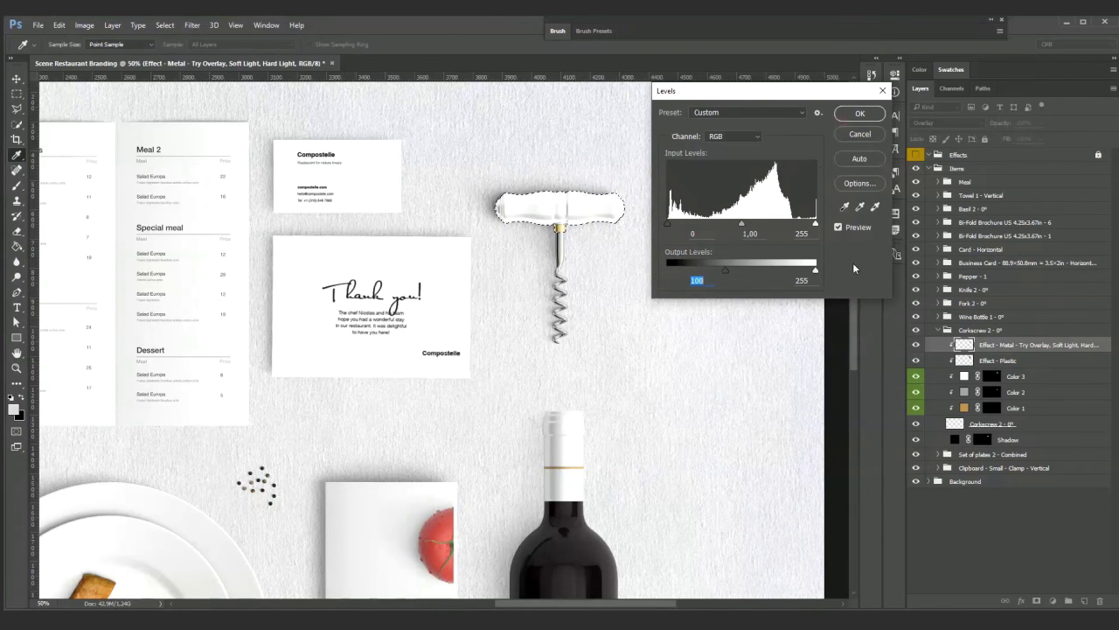
left_click(850, 113)
left_click(1017, 492)
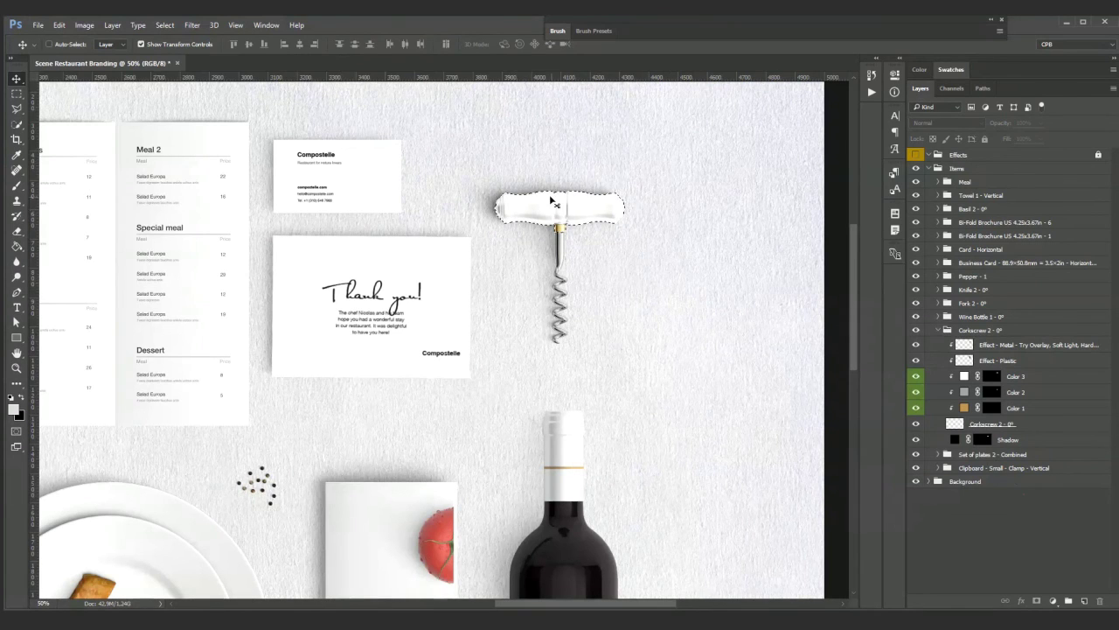
Step: Clear the selection around the corkscrew handle
left_click(165, 24)
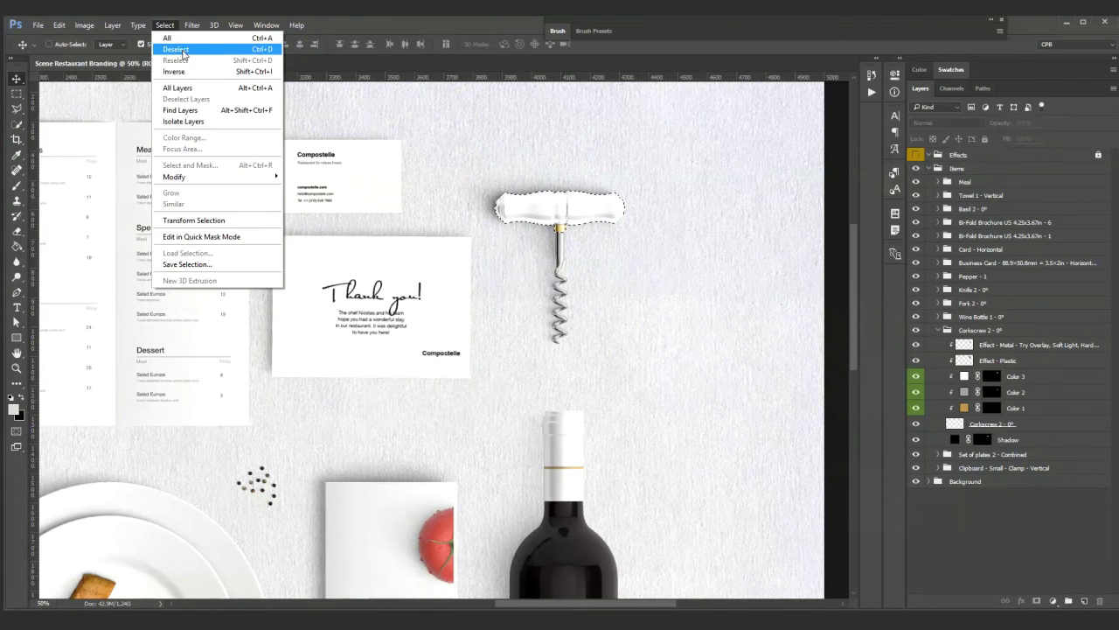
left_click(176, 50)
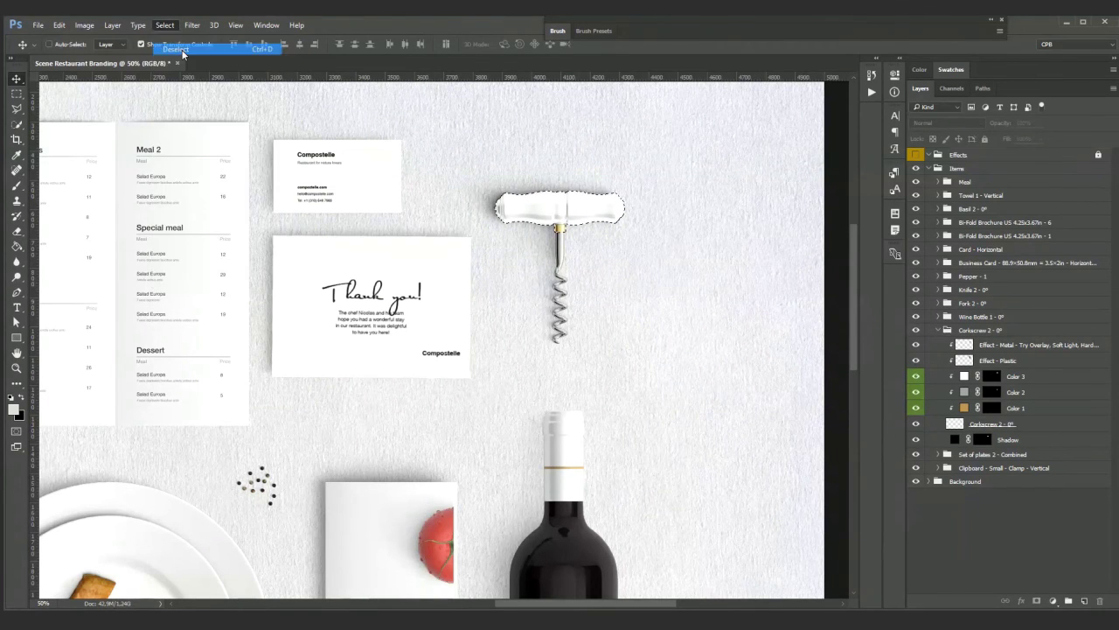
left_click(176, 28)
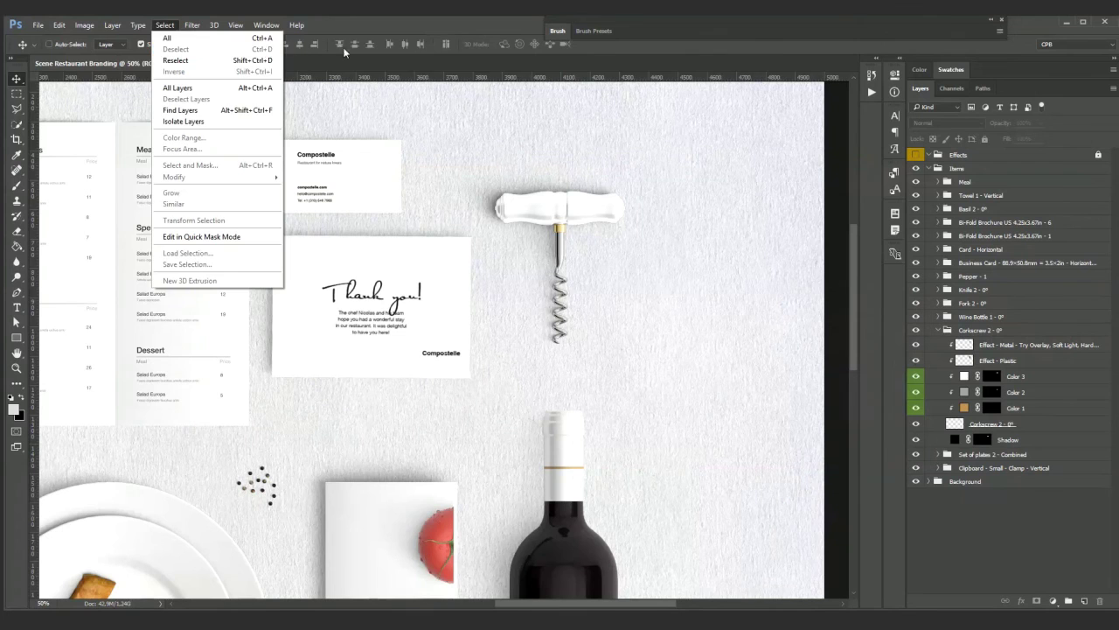
left_click(421, 24)
Step: Lower the opacity of the corkscrew's Shadow layer to 60% and check the result in the whole scene
left_click(1061, 445)
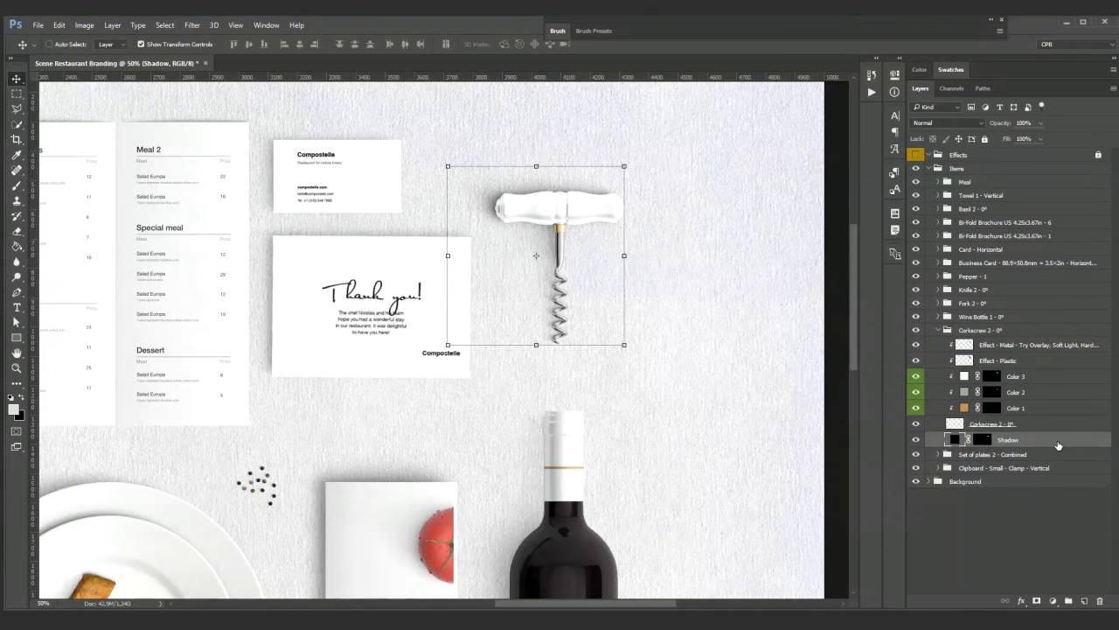
left_click(1023, 122)
type("70")
key("Return")
type("50")
key("Return")
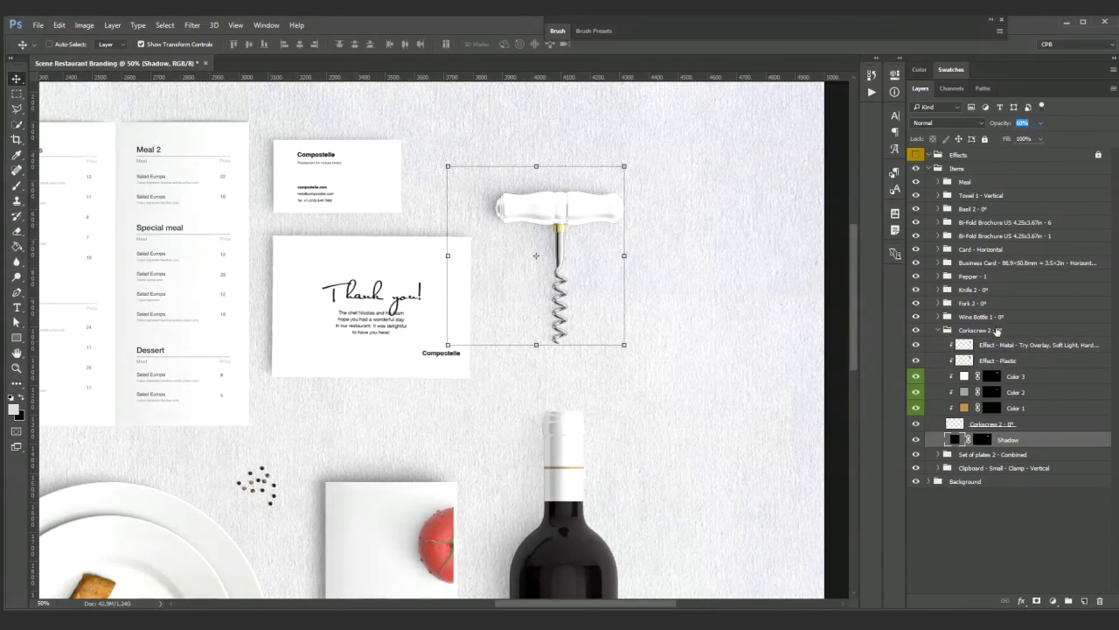
left_click(1029, 528)
scroll(566, 384, "down", 4)
scroll(606, 339, "up", 1)
left_click(1015, 439)
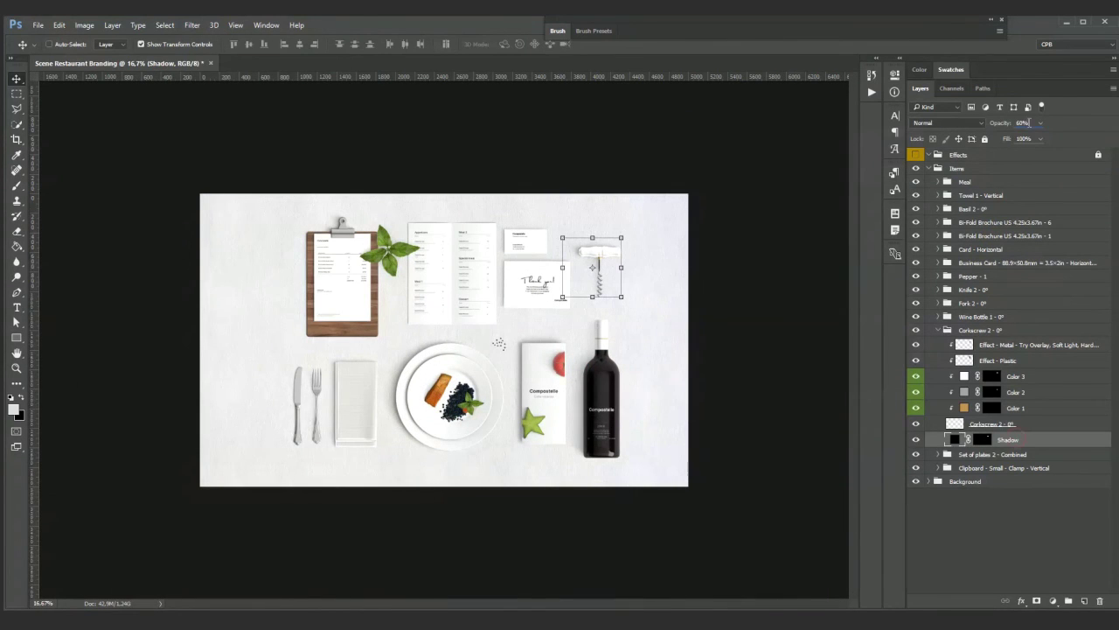
left_click(1022, 530)
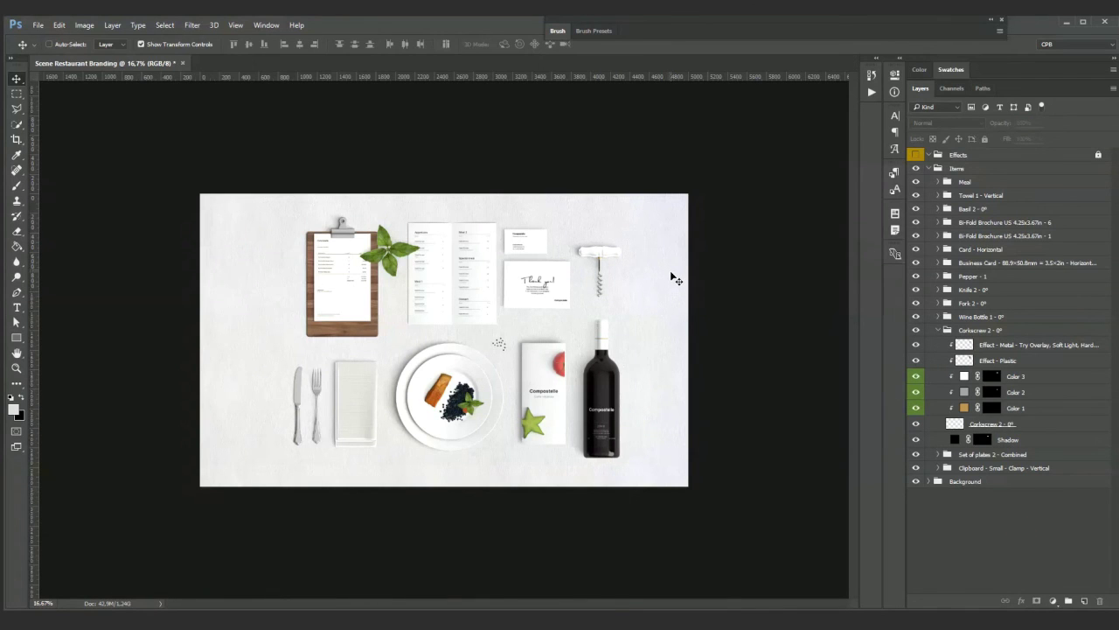
Step: Change the corkscrew handle's Color 3 fill to a slightly grayish off-white, about f3f3f3, and deselect the layer
double_click(964, 376)
type("fafafa")
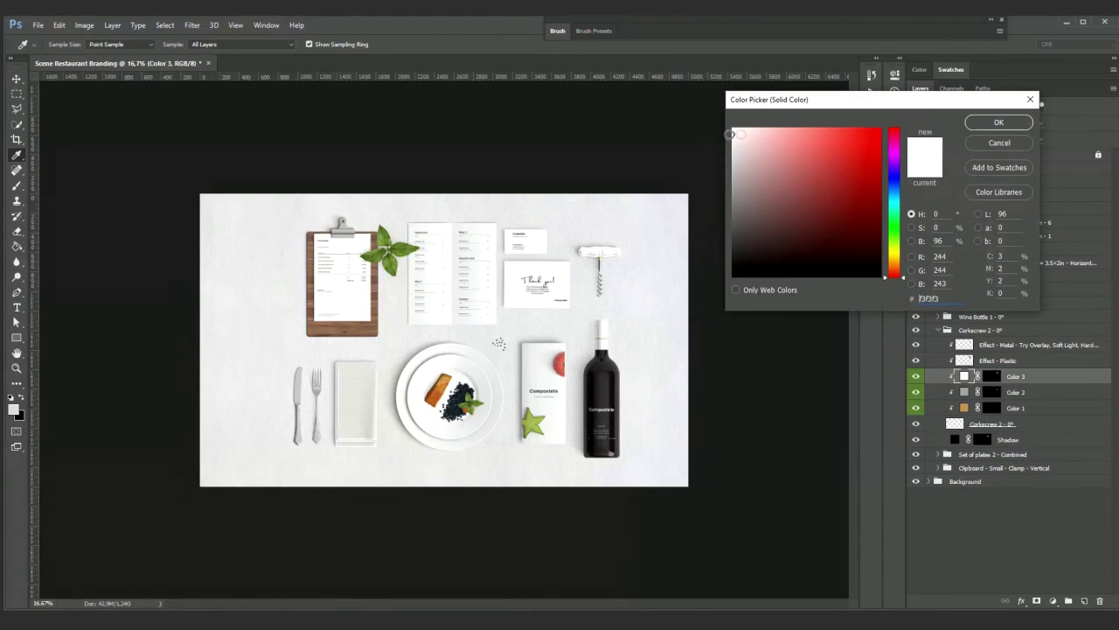
left_click_drag(738, 142, 723, 134)
left_click(980, 131)
key("v")
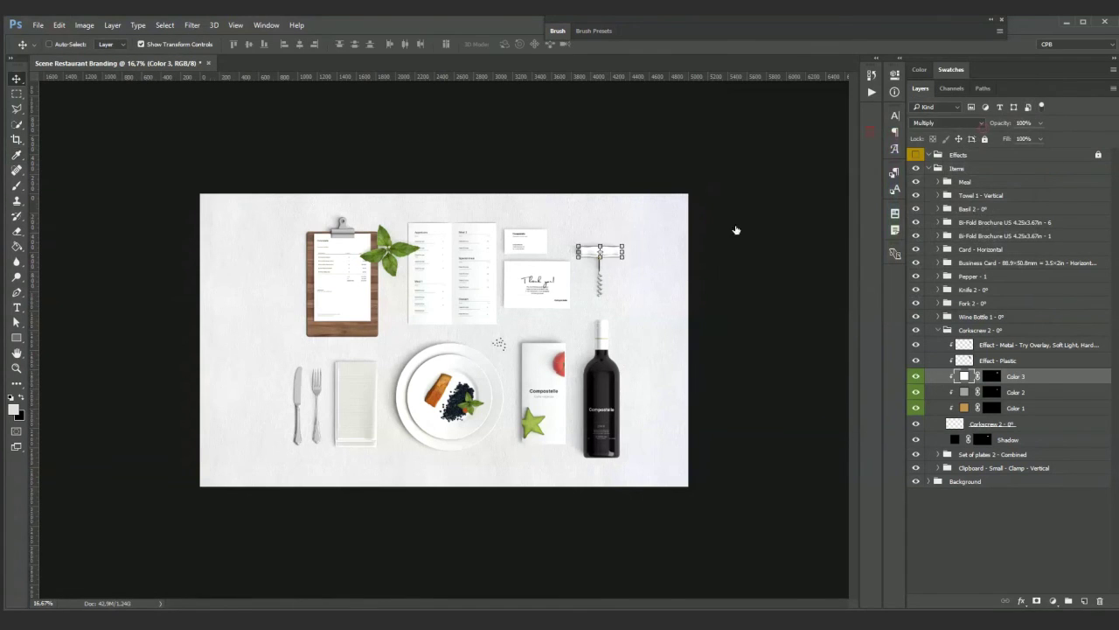
left_click(738, 275)
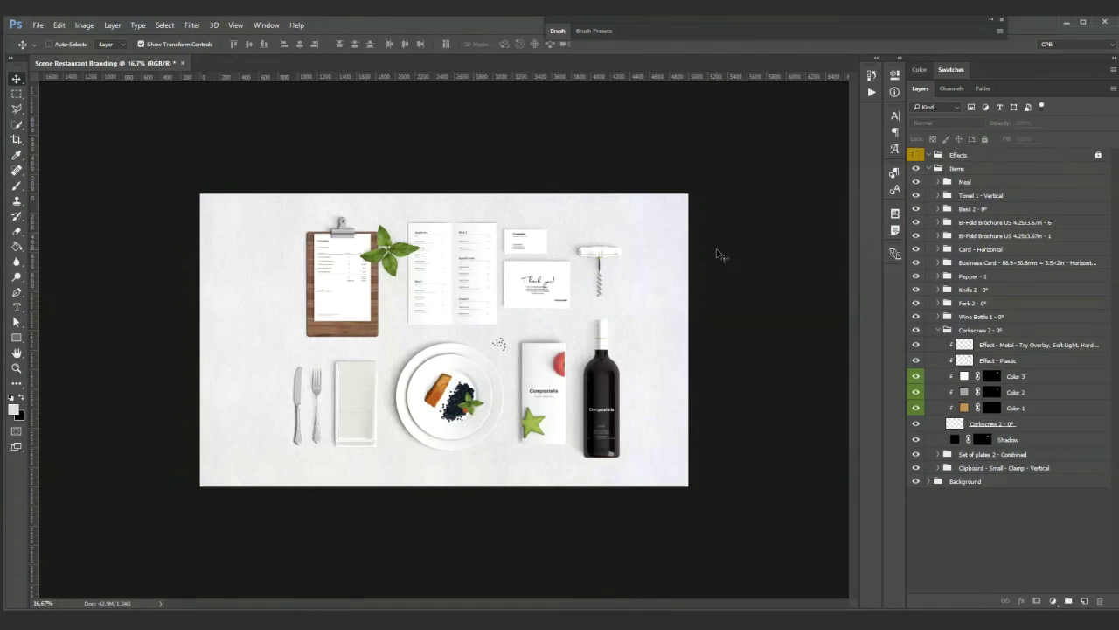
Step: Add a text layer reading "Compostelle" on the towel, above its Effect - Fabric layer
key("ctrl+plus")
scroll(320, 433, "up", 2)
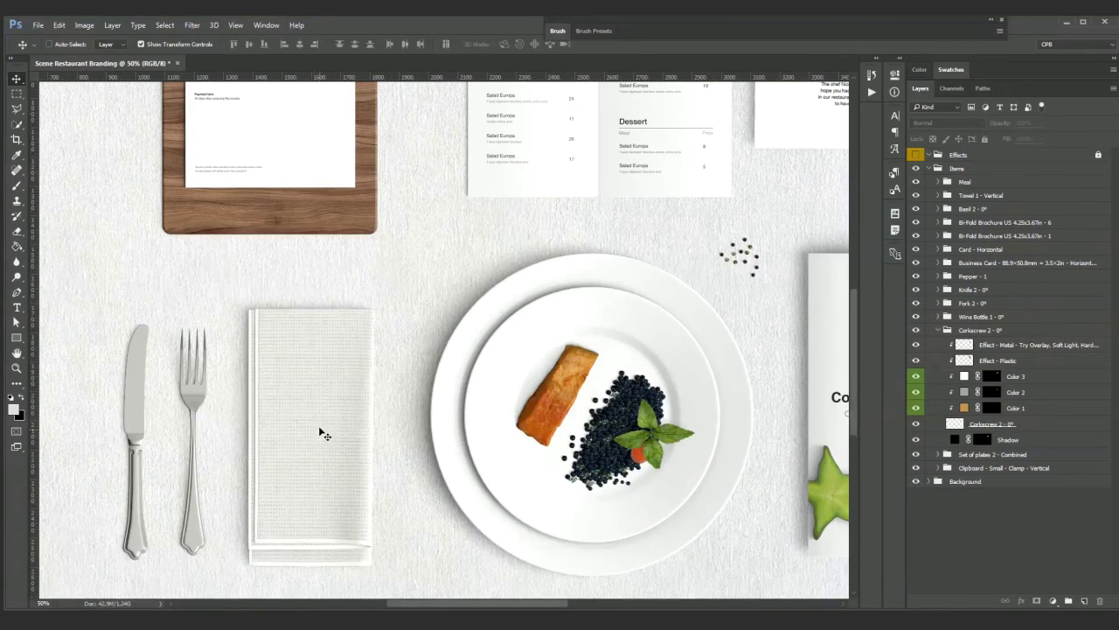
left_click(320, 433, "ctrl")
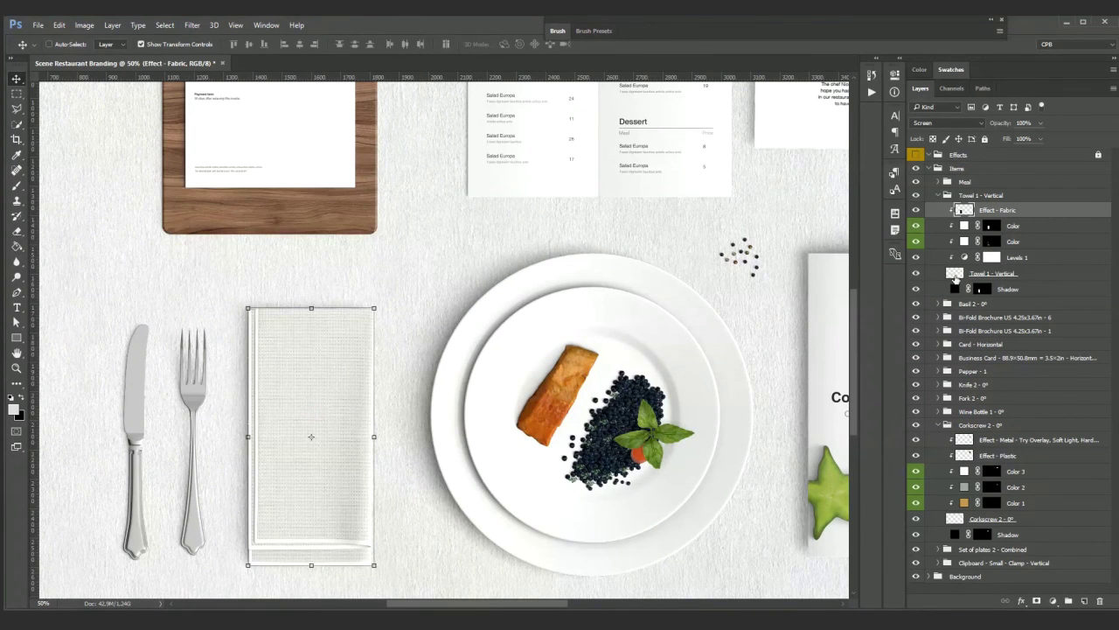
scroll(234, 468, "up", 1)
scroll(377, 407, "up", 1)
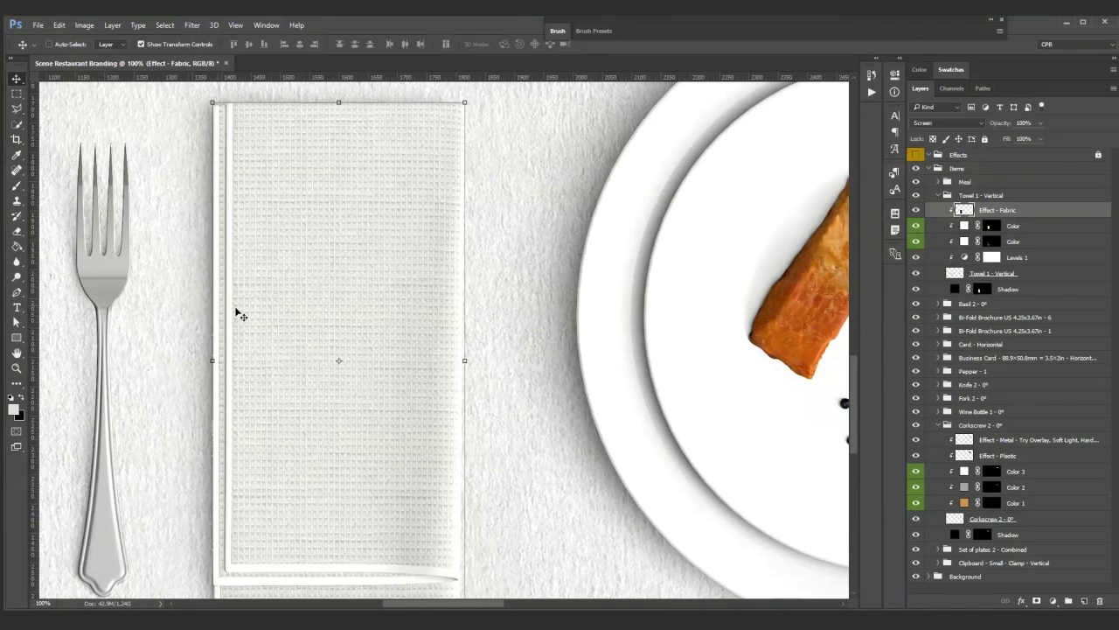
left_click(16, 307)
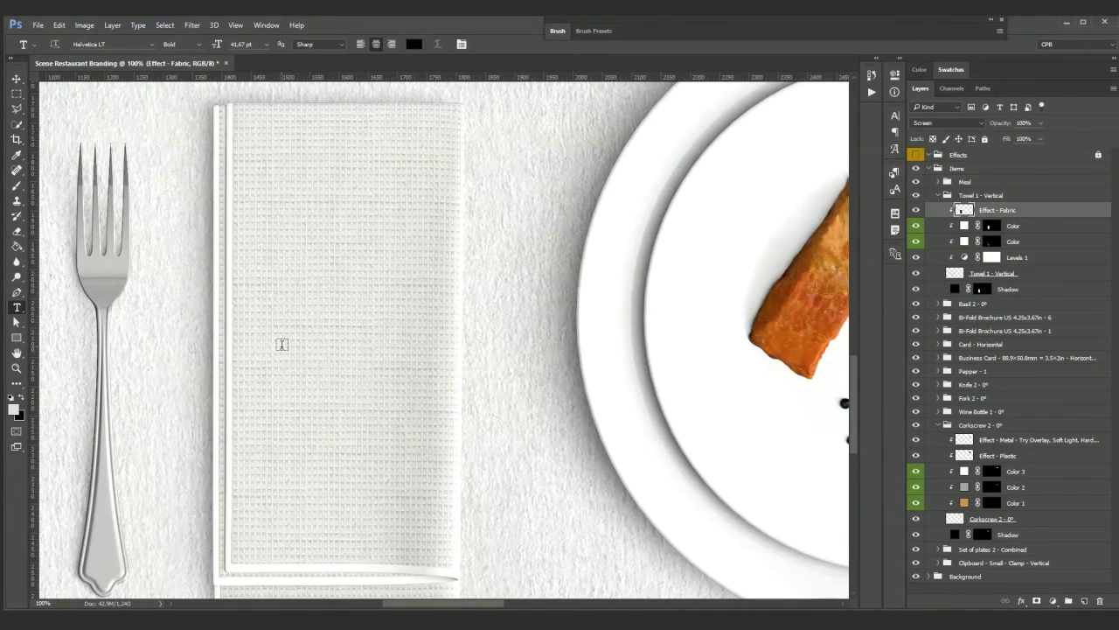
left_click(281, 344)
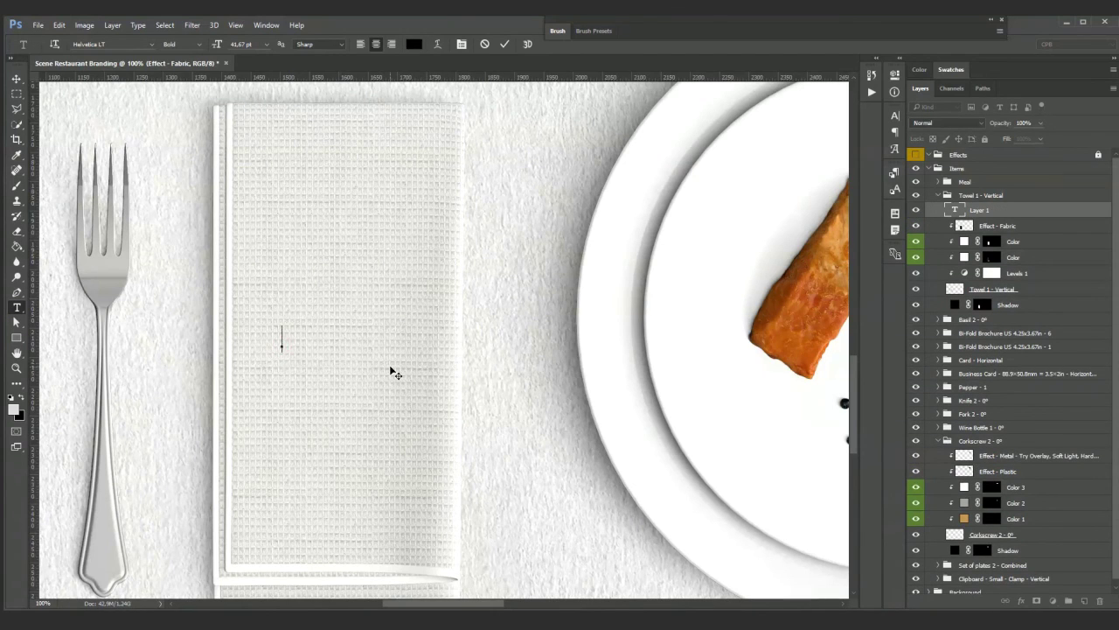
type("Compost")
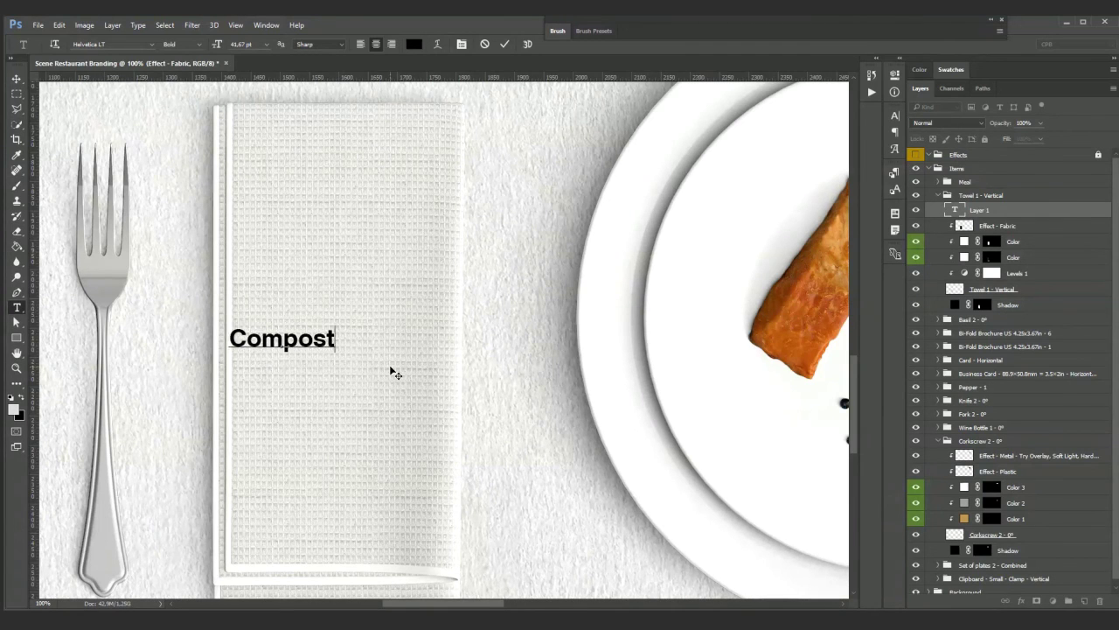
type("elle")
key("ctrl+Return")
Step: Scale down the Compostelle text and center it horizontally on the towel
key("v")
mouse_move(371, 367)
left_mouse_down()
mouse_move(390, 341)
mouse_move(425, 347)
mouse_move(371, 353)
left_mouse_up()
key("Return")
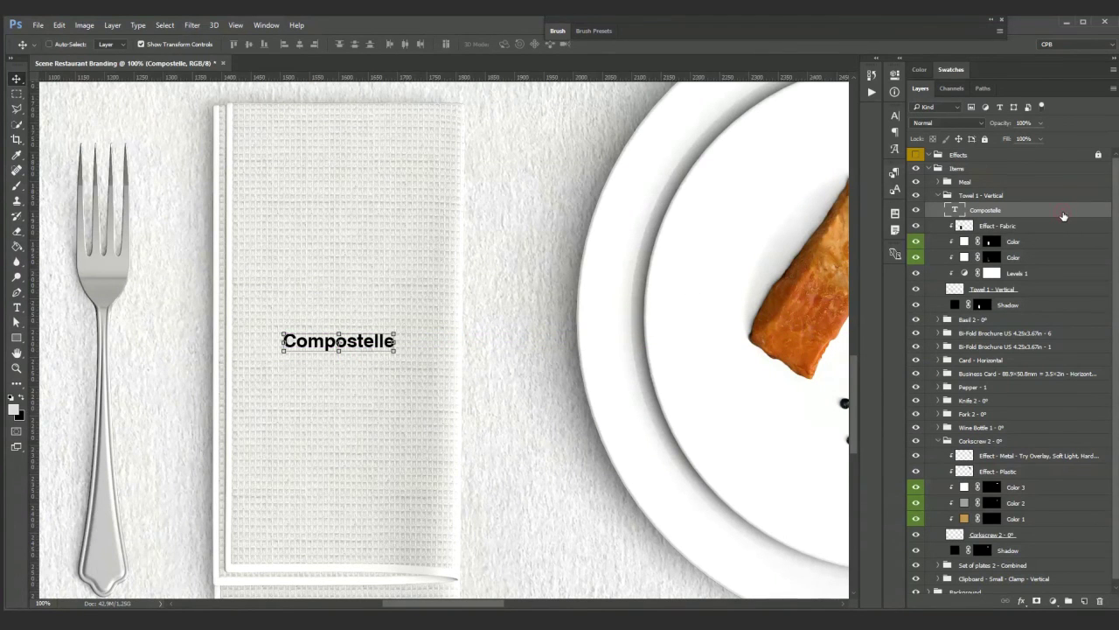
Step: Reduce the Compostelle text layer's fill opacity to 30% in its blending options
double_click(1064, 215)
left_click(910, 166)
double_click(1052, 211)
left_click_drag(578, 123, 556, 117)
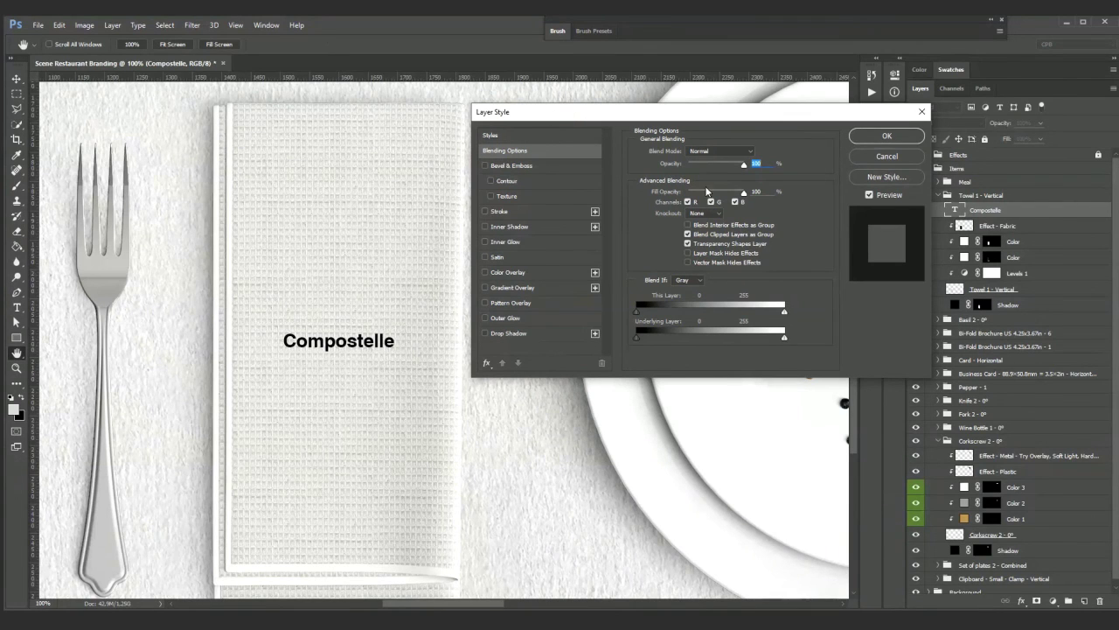
left_click_drag(745, 193, 665, 187)
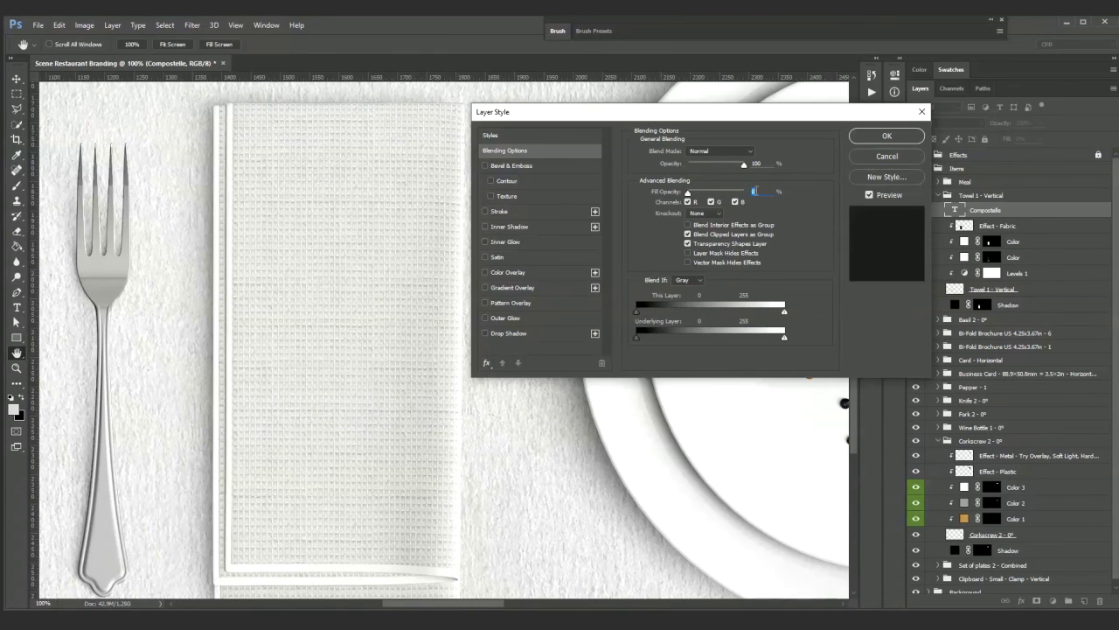
key("shift+Up")
key("shift+Up")
key("shift+Up")
key("shift+Up")
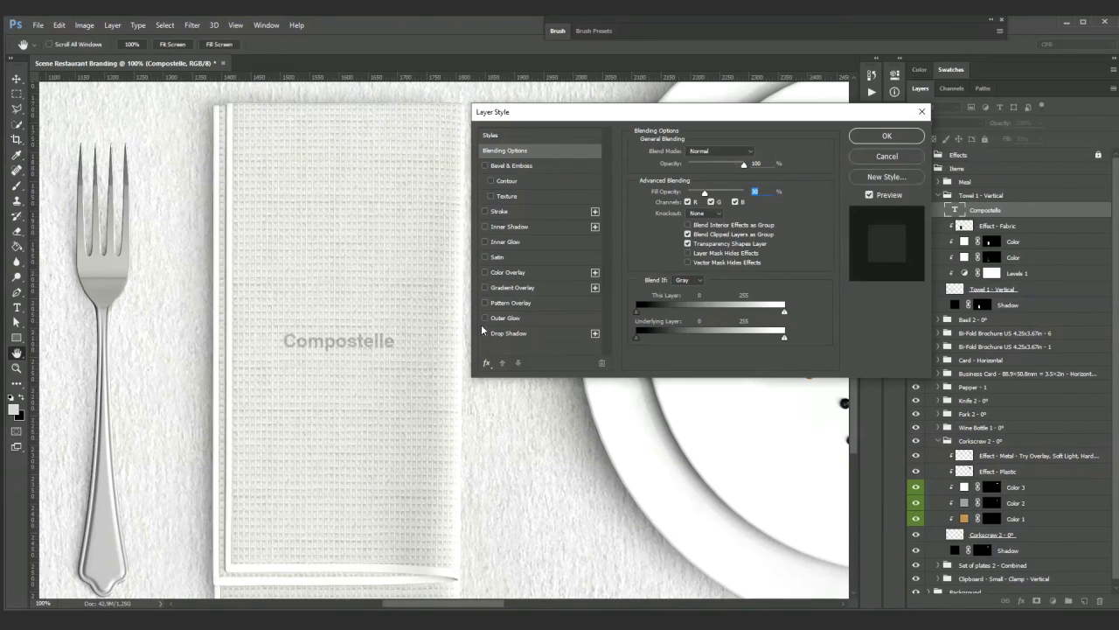
Step: Add a Bevel & Emboss effect to the Compostelle towel text with size 4 px, global light angle -34° and altitude 32°
left_click(486, 166)
left_click(495, 166)
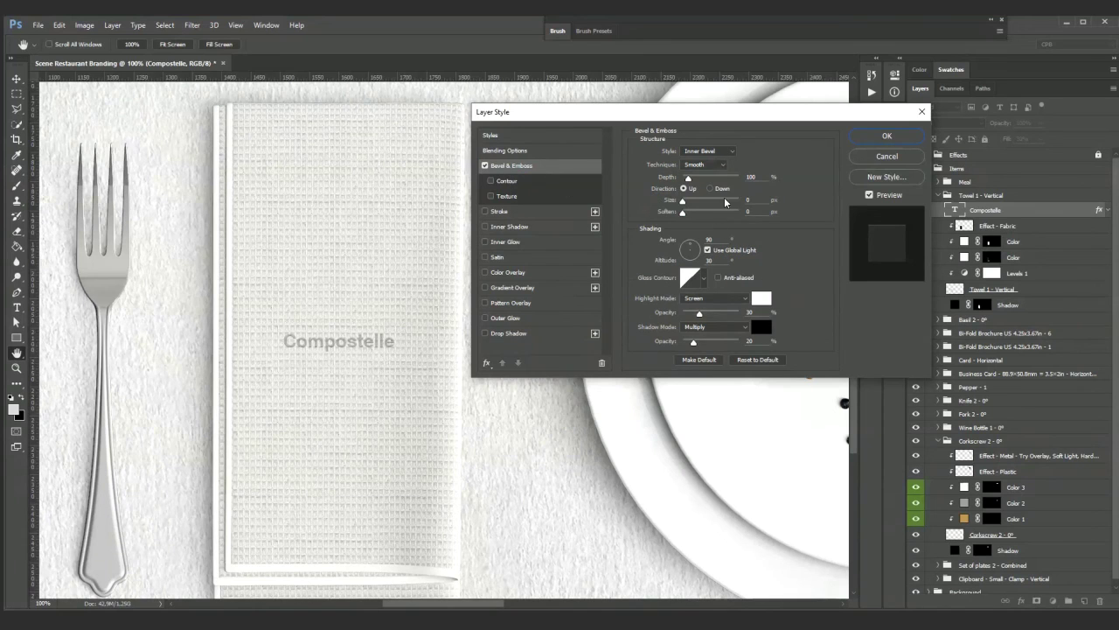
left_click(756, 200)
key("Up")
type("4")
left_click(697, 256)
left_click(696, 253)
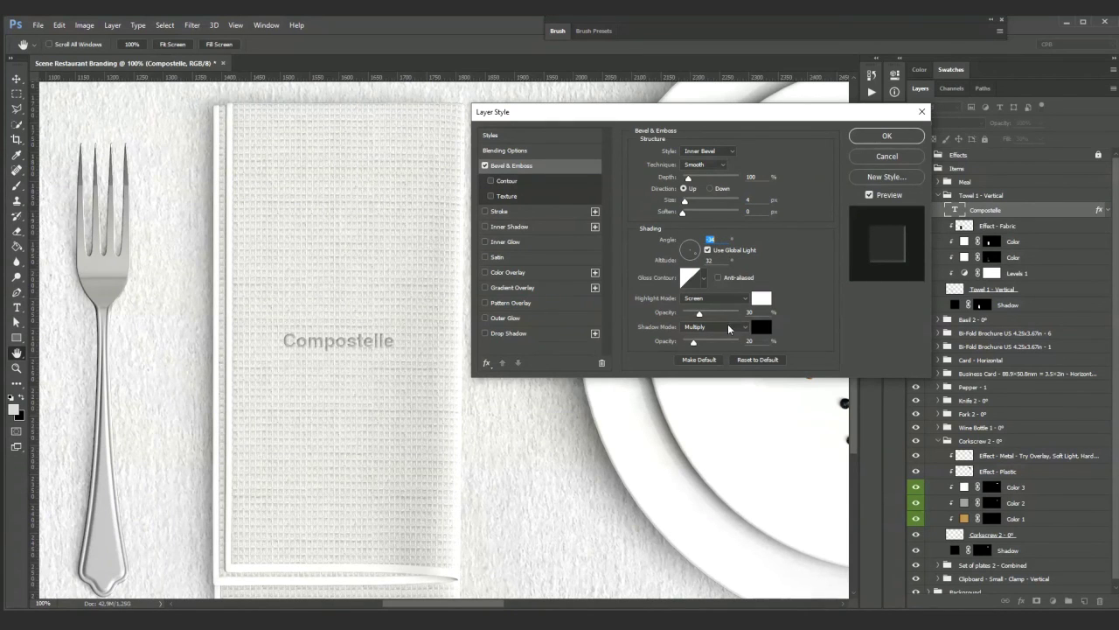
left_click(757, 341)
key("shift+Down")
key("shift+Down")
key("shift+Up")
Step: Add a Drop Shadow to the Compostelle text at 10% opacity, with distance 3 px and size 2 px
left_click(500, 334)
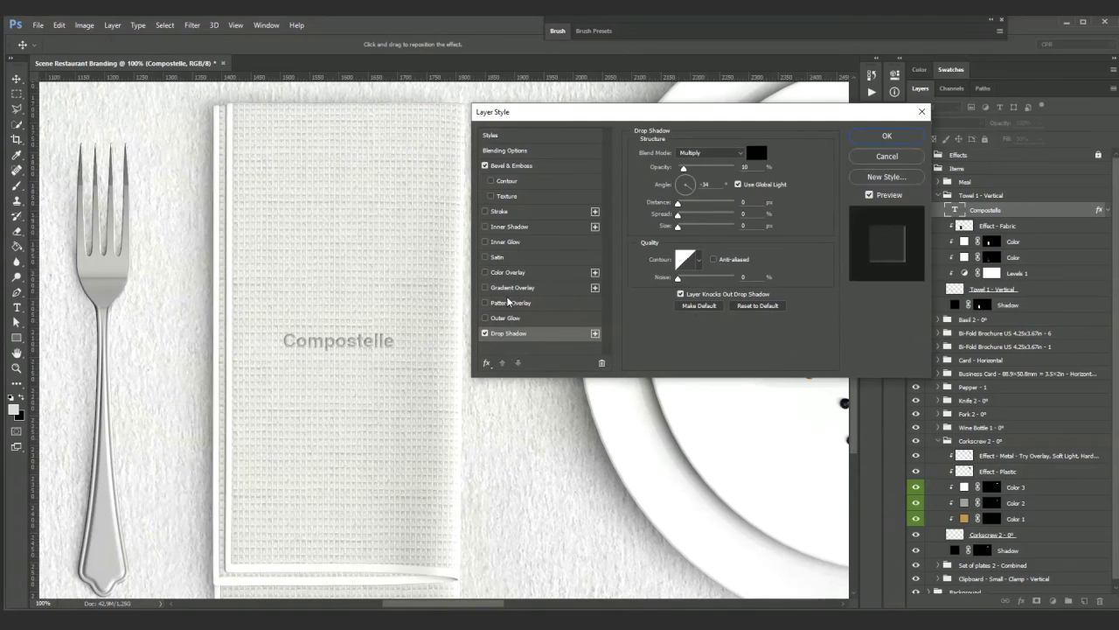
left_click(756, 202)
type("3")
left_click(754, 225)
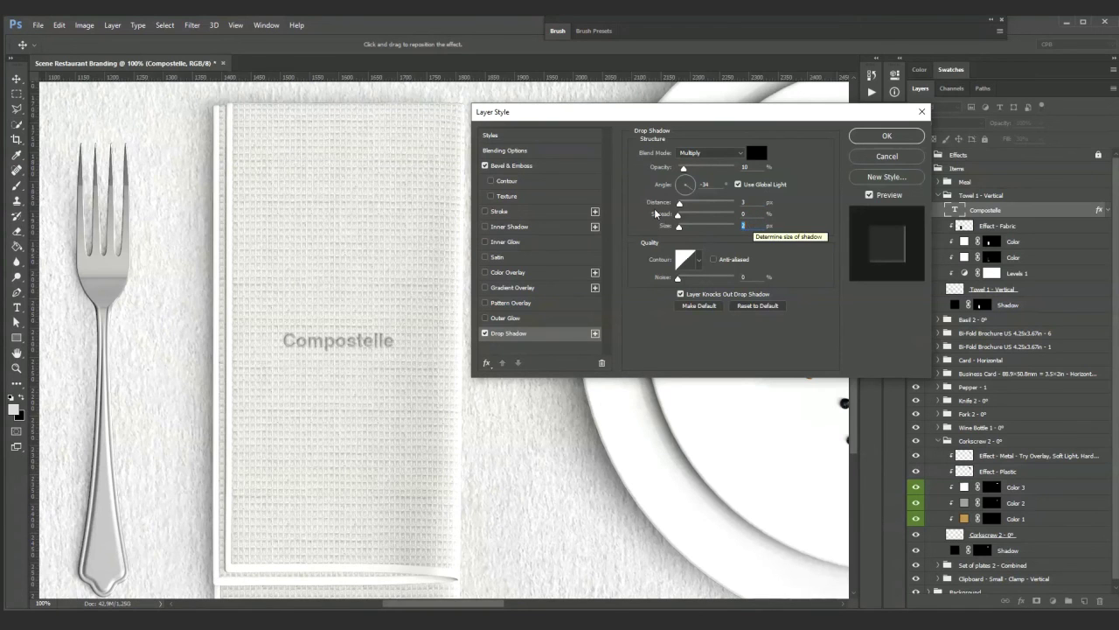
Step: Try a lower shadow opacity in the Compostelle text's Bevel & Emboss settings
left_click(511, 166)
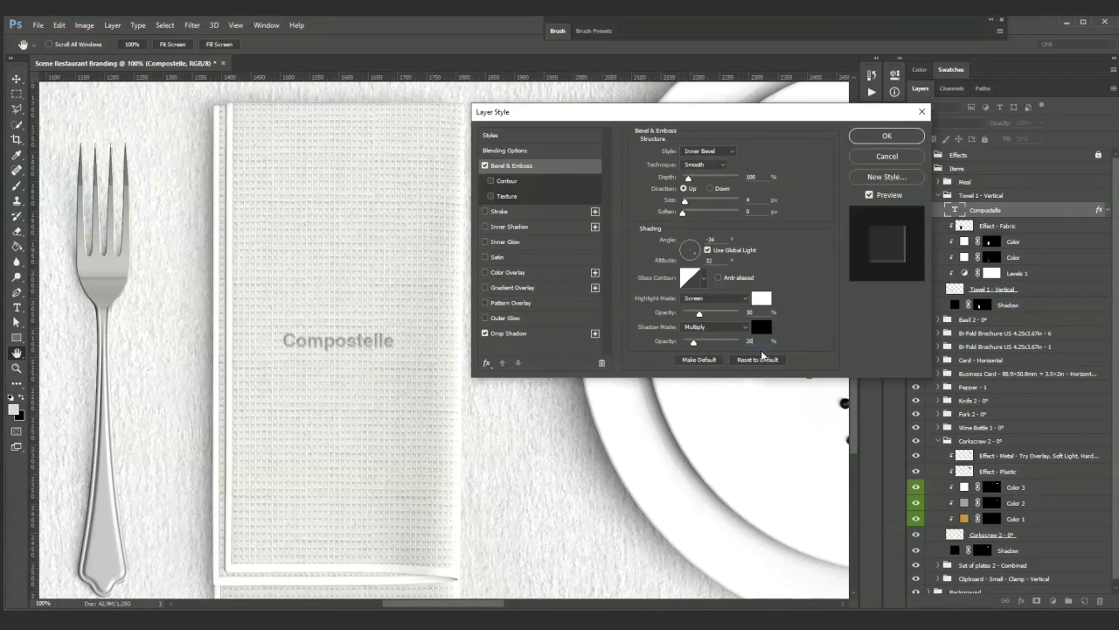
key("shift+Down")
key("shift+Up")
Step: Set the Compostelle text's fill opacity to 25% in the blending options and apply the layer style
left_click(552, 151)
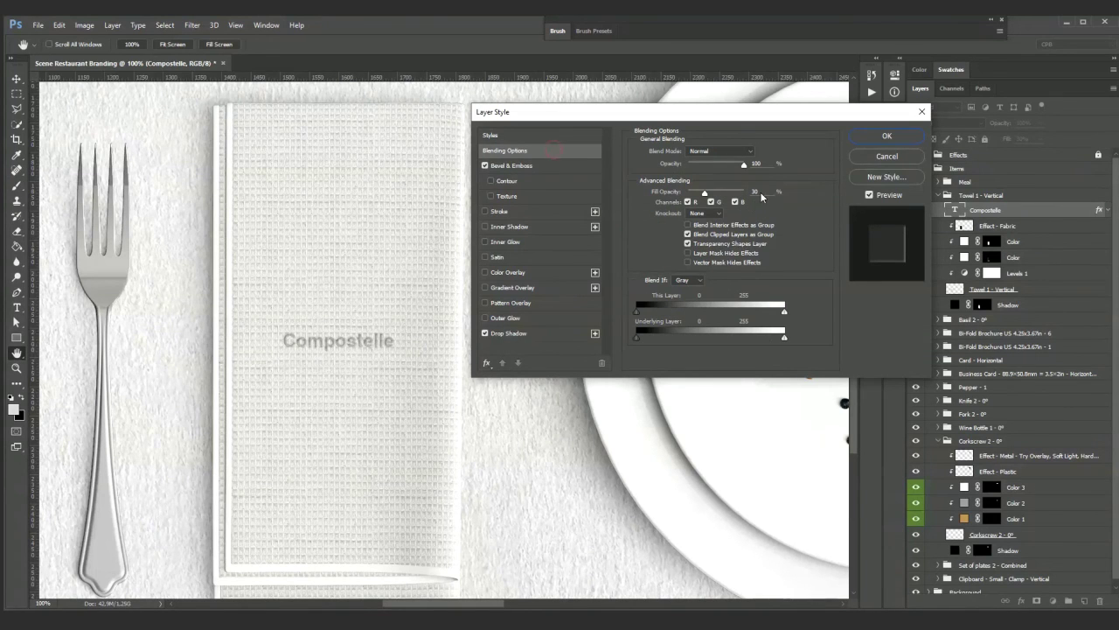
left_click(761, 190)
key("shift+Down")
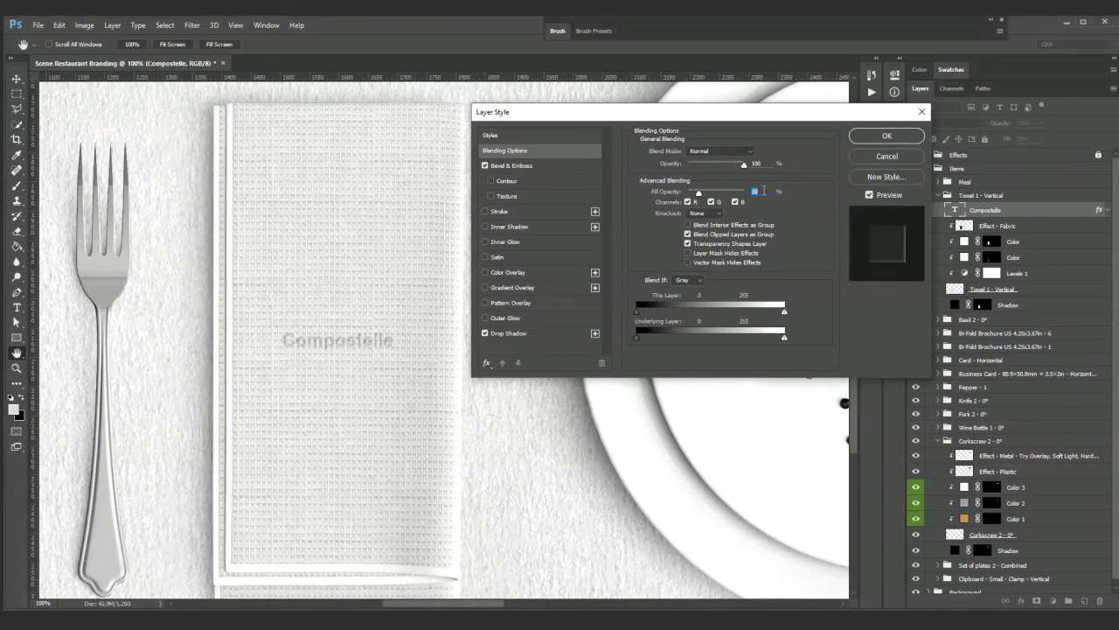
key("shift+Up")
key("shift+Down")
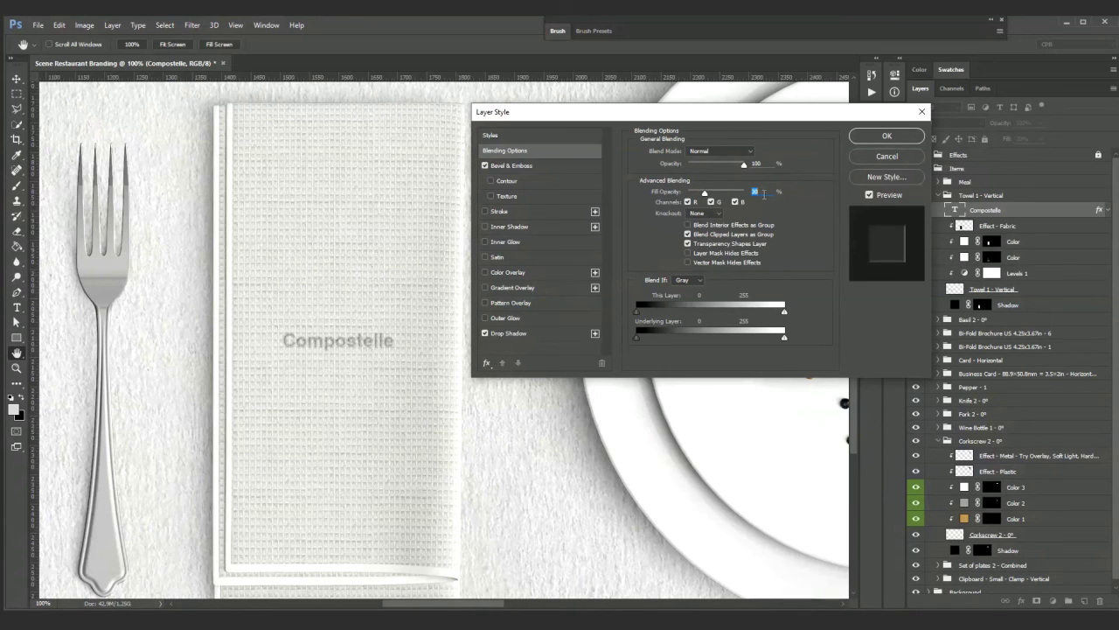
key("shift+Down")
key("shift+Up")
key("Return")
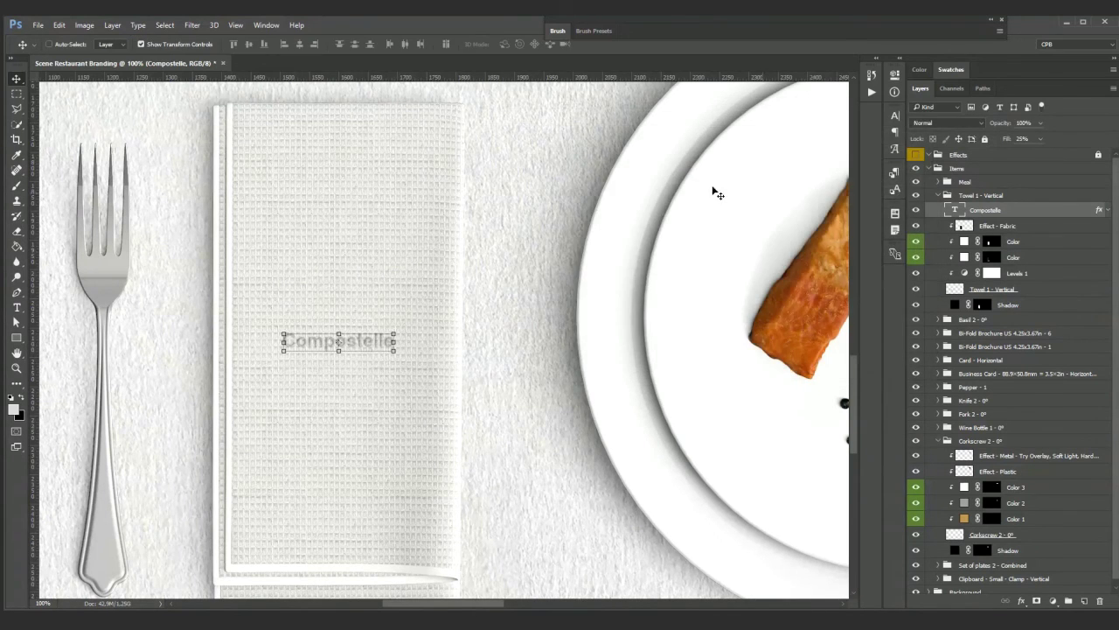
Step: Show the whole scene and collapse the Towel 1 - Vertical and Corkscrew 2 layer groups
key("ctrl+minus")
key("ctrl+minus")
key("ctrl+minus")
key("ctrl+minus")
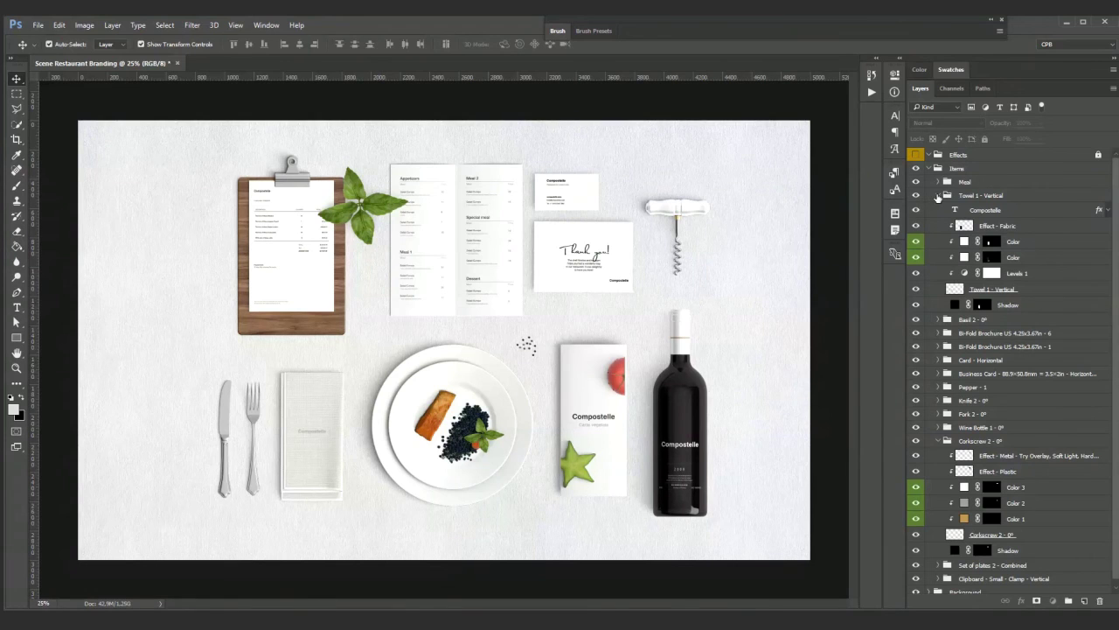
left_click(938, 196)
left_click(939, 330)
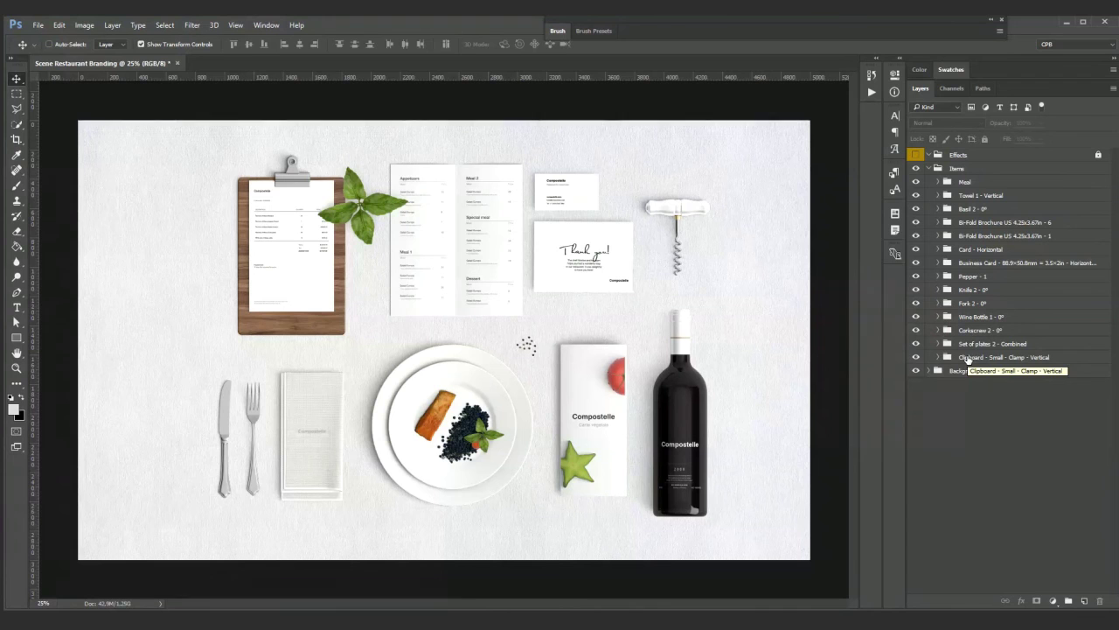
Step: Shift the Clipboard and Basil 2 groups together slightly up and to the right, and scale them down slightly
left_click(968, 358)
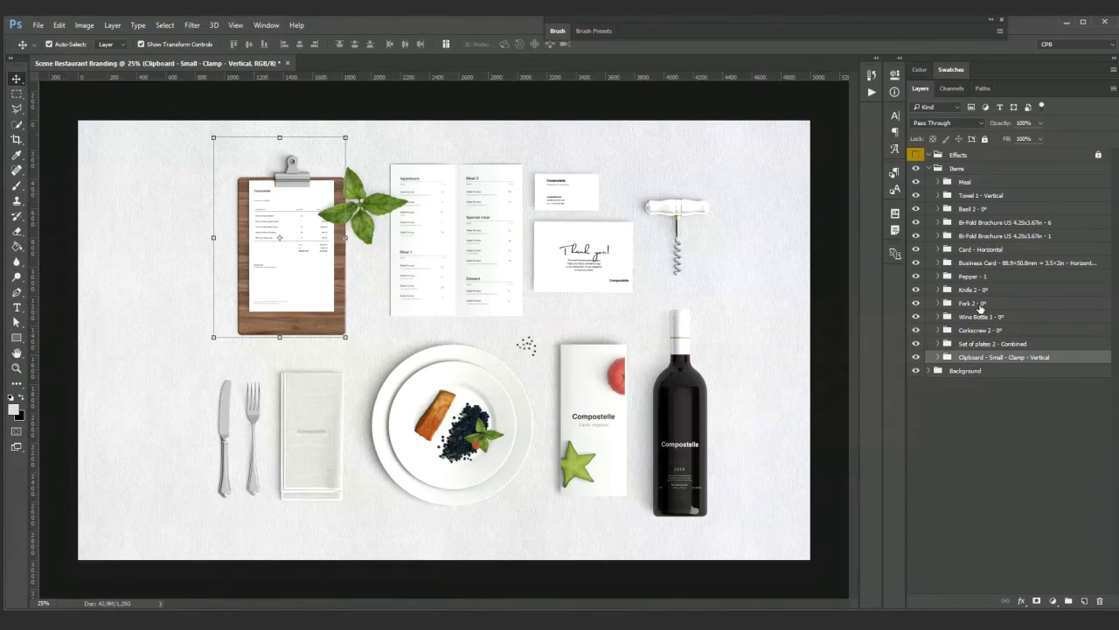
left_click(953, 209, "ctrl")
left_click_drag(354, 241, 363, 234)
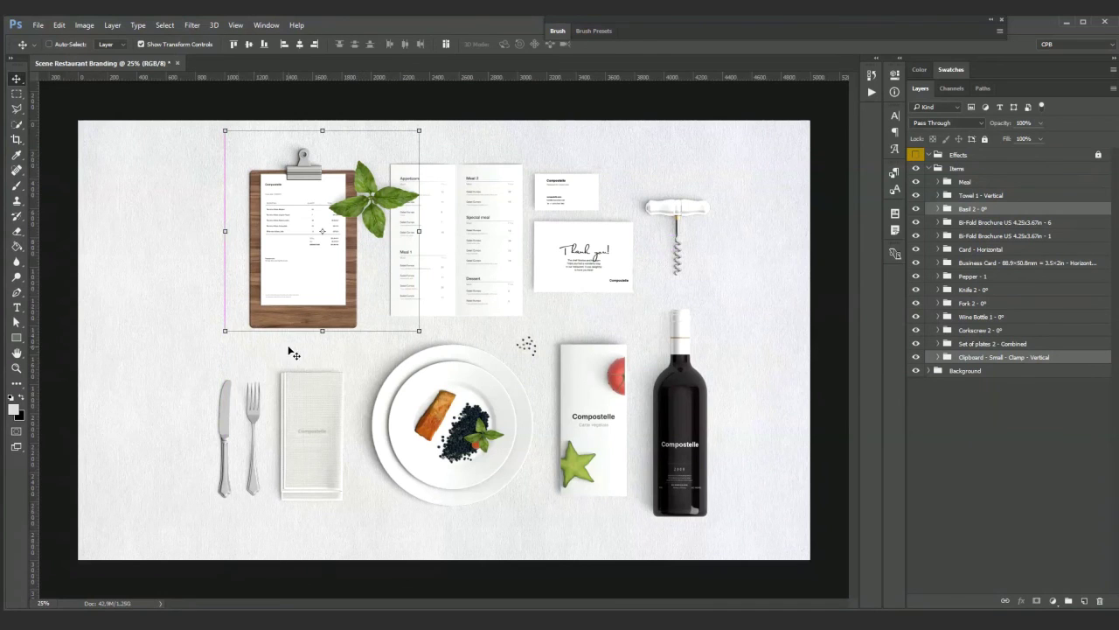
left_click_drag(225, 330, 234, 325)
key("Return")
left_click_drag(402, 262, 394, 262)
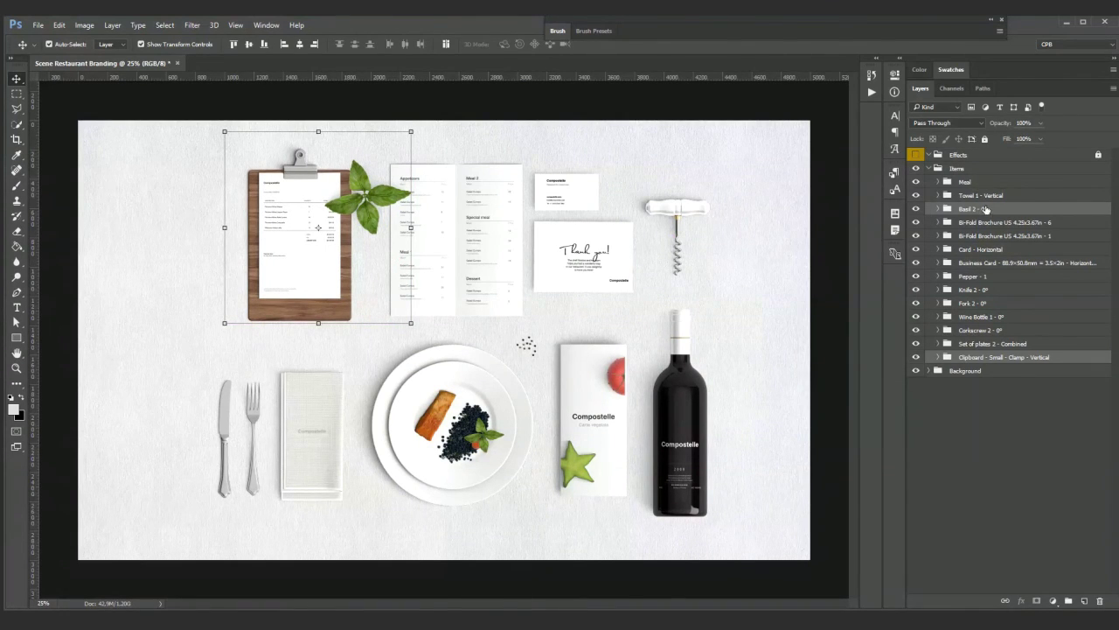
Step: Select the Clipboard, Basil 2 and Bi-Fold Brochure - 1 groups and move them together slightly down
left_click(993, 224)
left_click(993, 236, "shift")
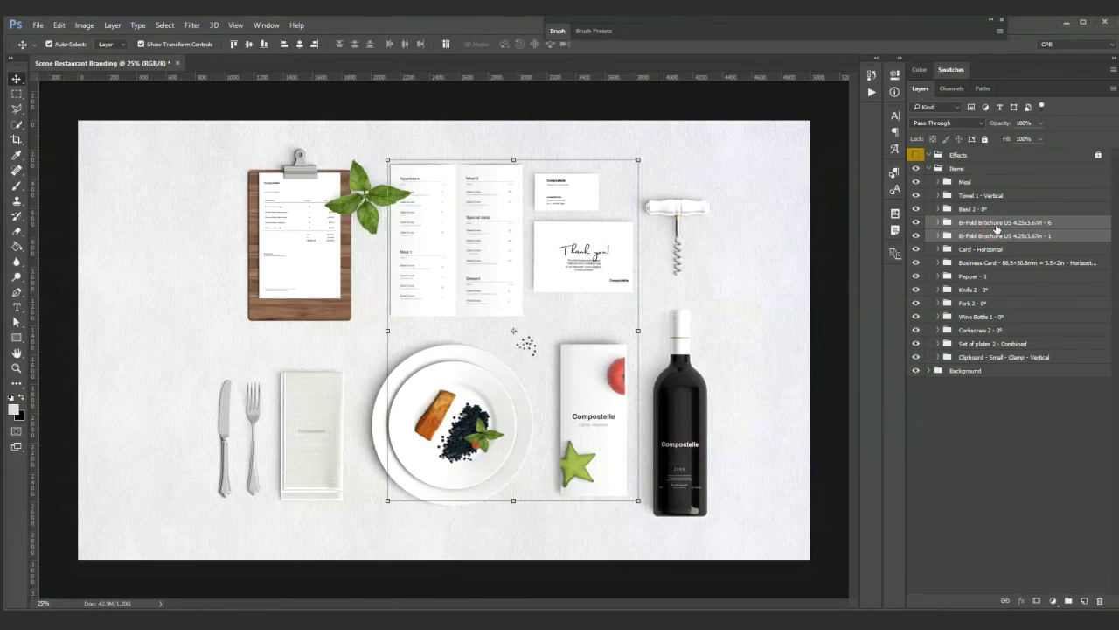
left_click(997, 235)
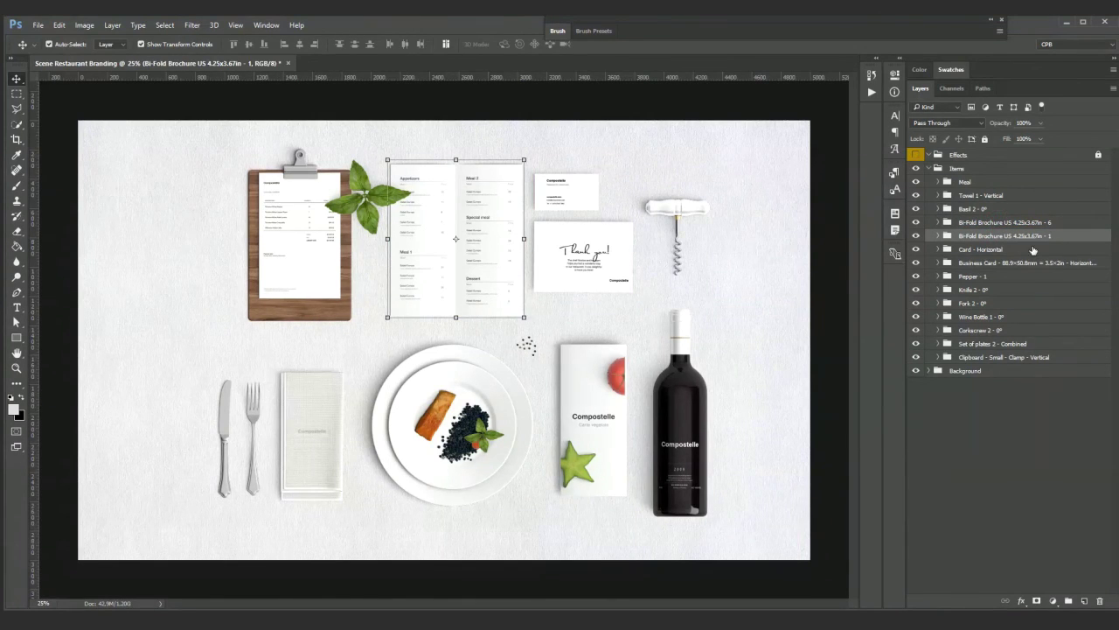
left_click(976, 357, "ctrl")
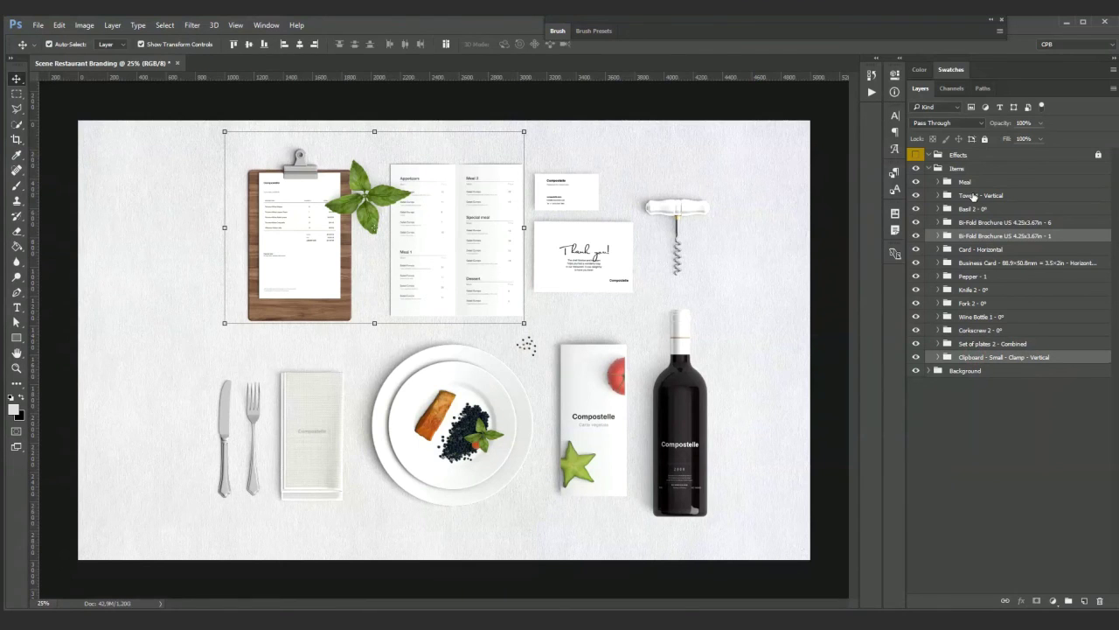
left_click(976, 210, "ctrl")
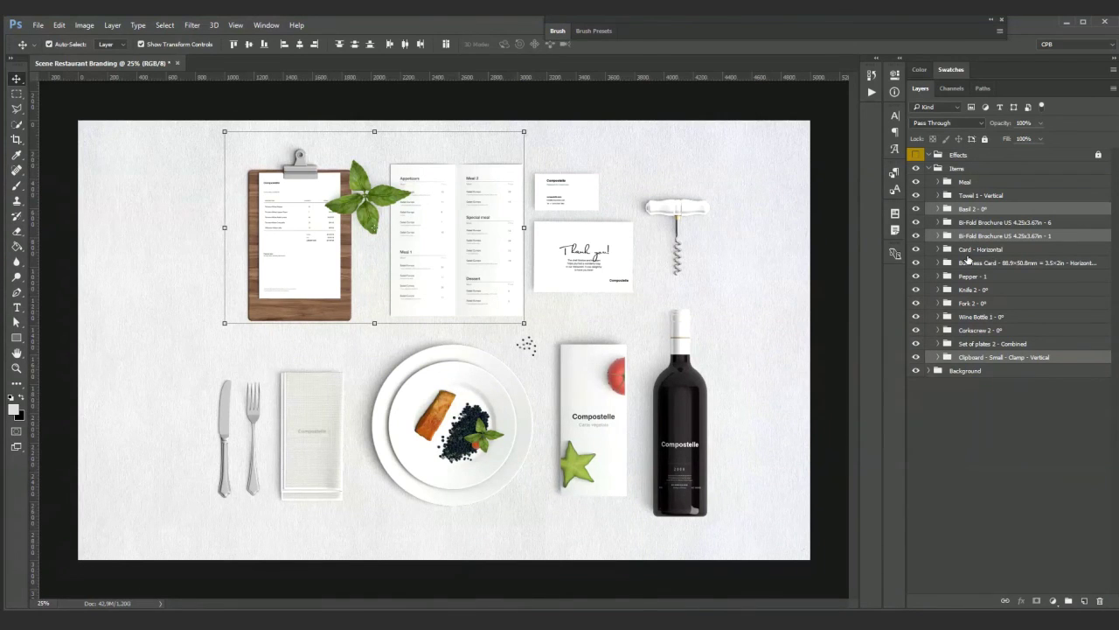
left_click(971, 253, "ctrl")
left_click(970, 278, "ctrl")
left_click(976, 303, "ctrl")
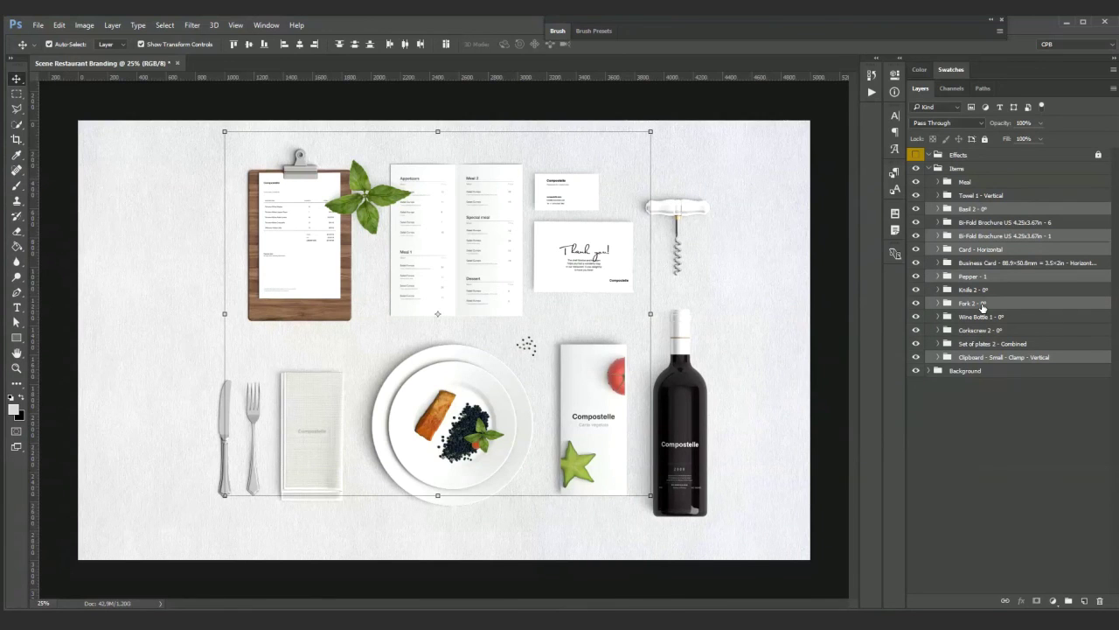
left_click(982, 304, "ctrl")
left_click(977, 277, "ctrl")
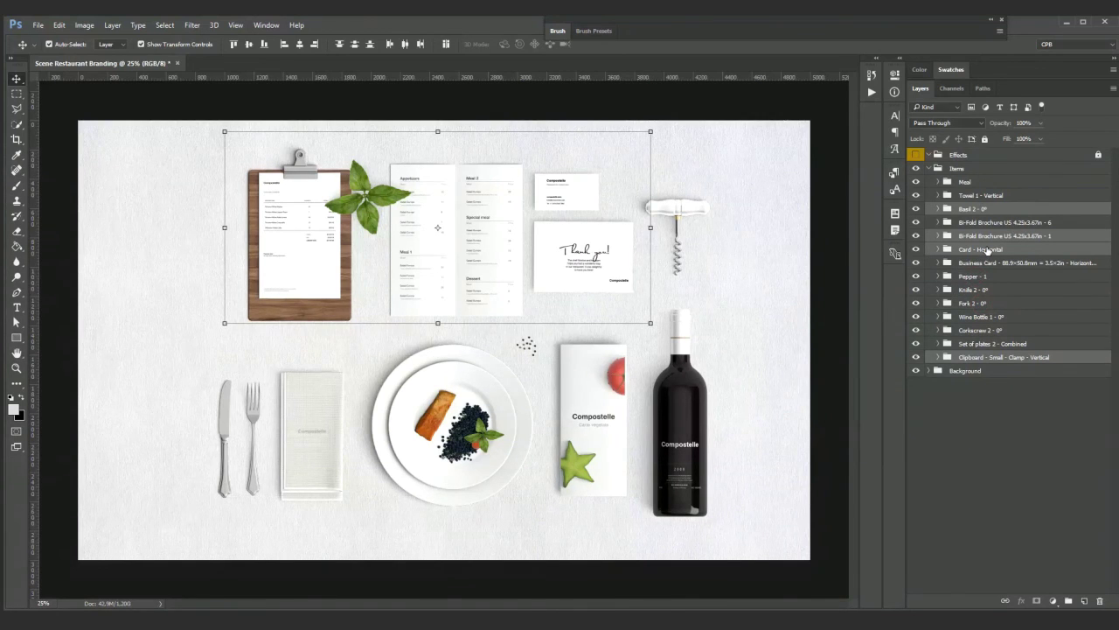
left_click(987, 251, "ctrl")
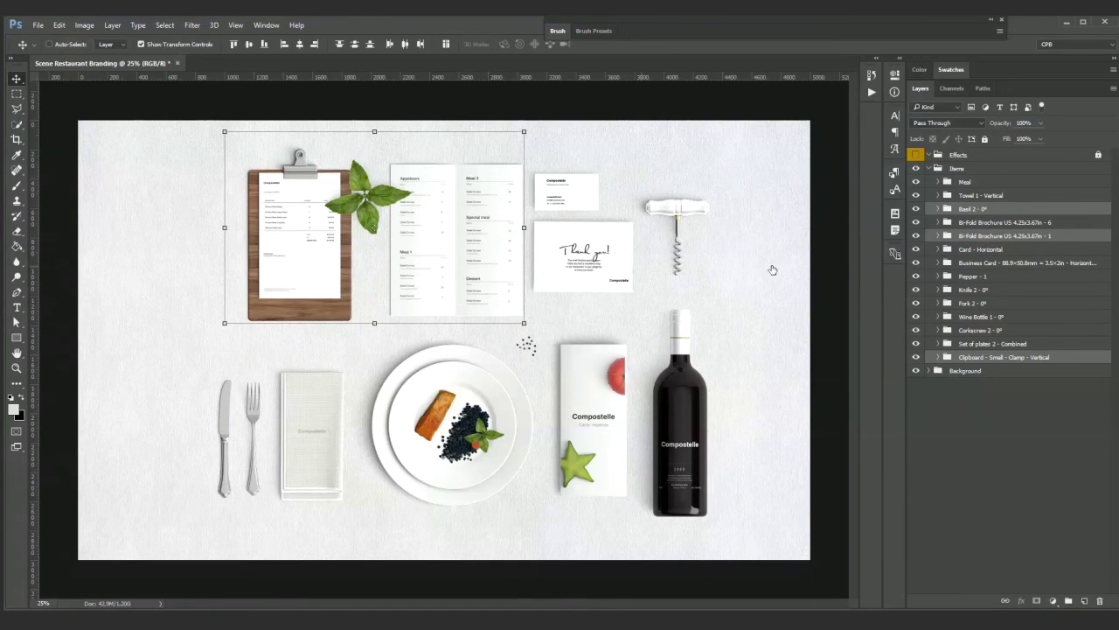
left_click_drag(457, 305, 452, 313)
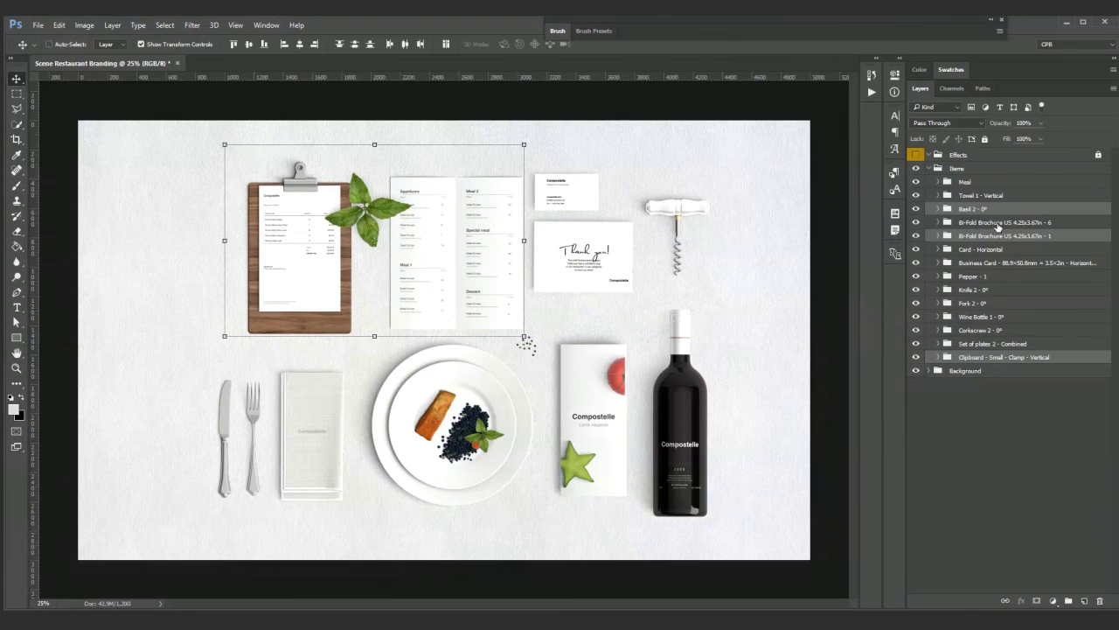
Step: Move the Card - Horizontal and Business Card groups slightly down and to the right, aligning the two cards' left edges
left_click(997, 223)
left_click(979, 250)
left_click_drag(597, 251, 587, 288)
key("Escape")
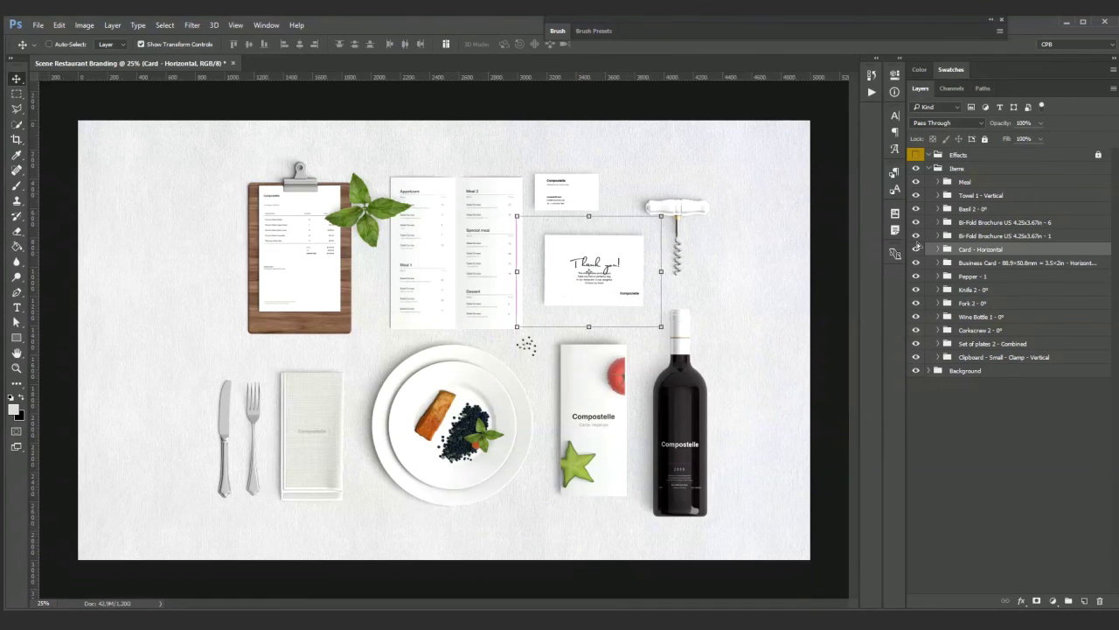
left_click(988, 262)
left_click_drag(592, 200, 598, 207)
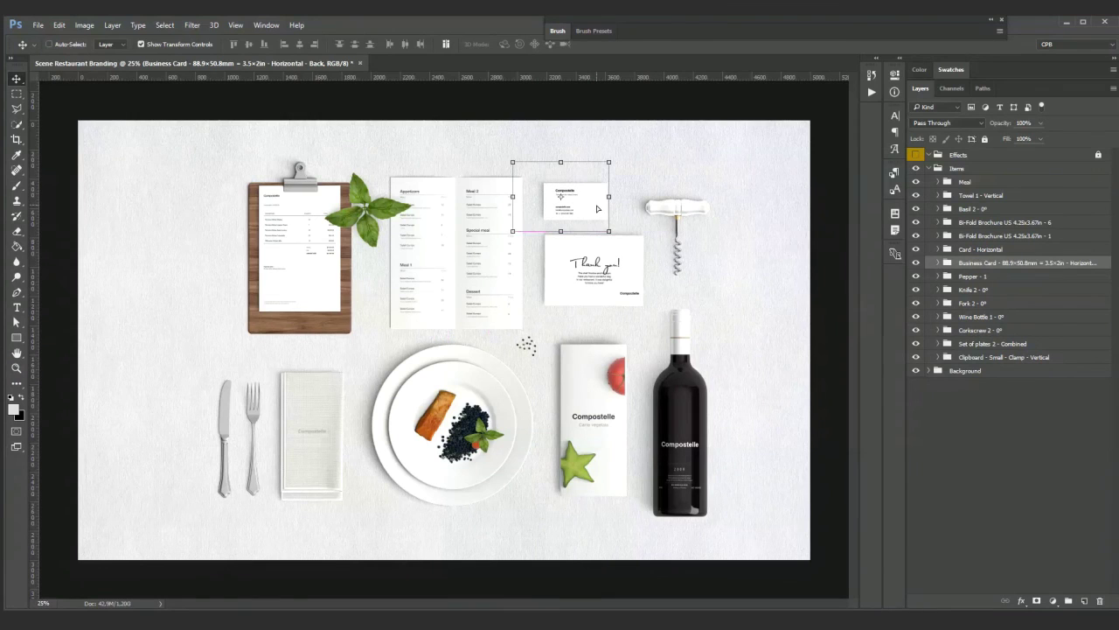
Step: Adjust the spacing between the corkscrew and wine bottle, move both groups up together, and deselect them
left_click(983, 330)
left_click_drag(694, 242, 691, 247)
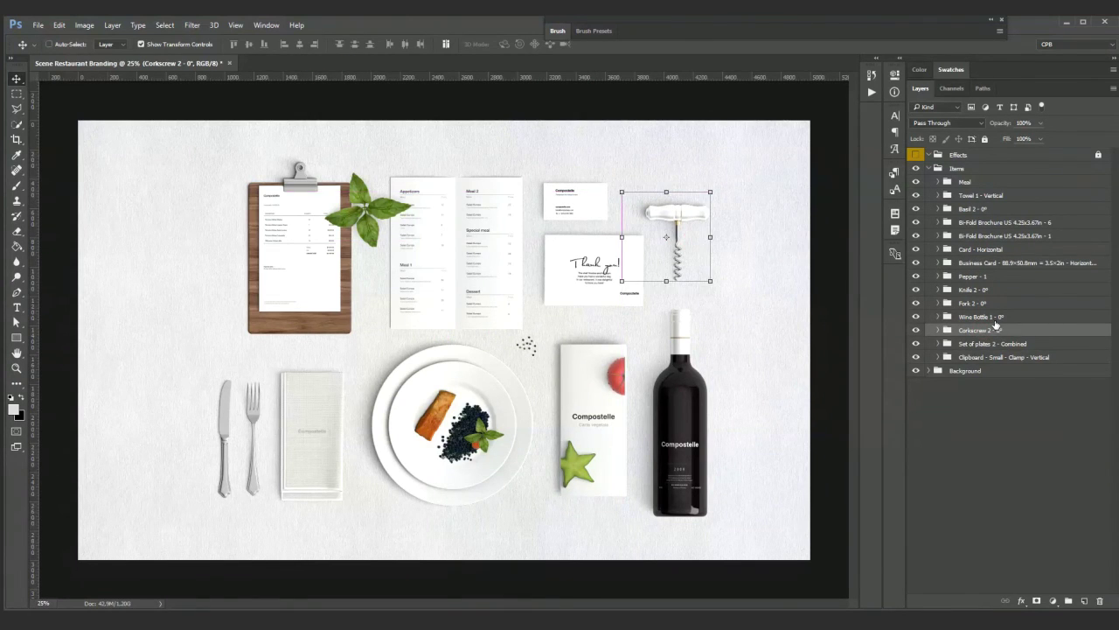
left_click(993, 317)
left_click_drag(691, 369, 688, 359)
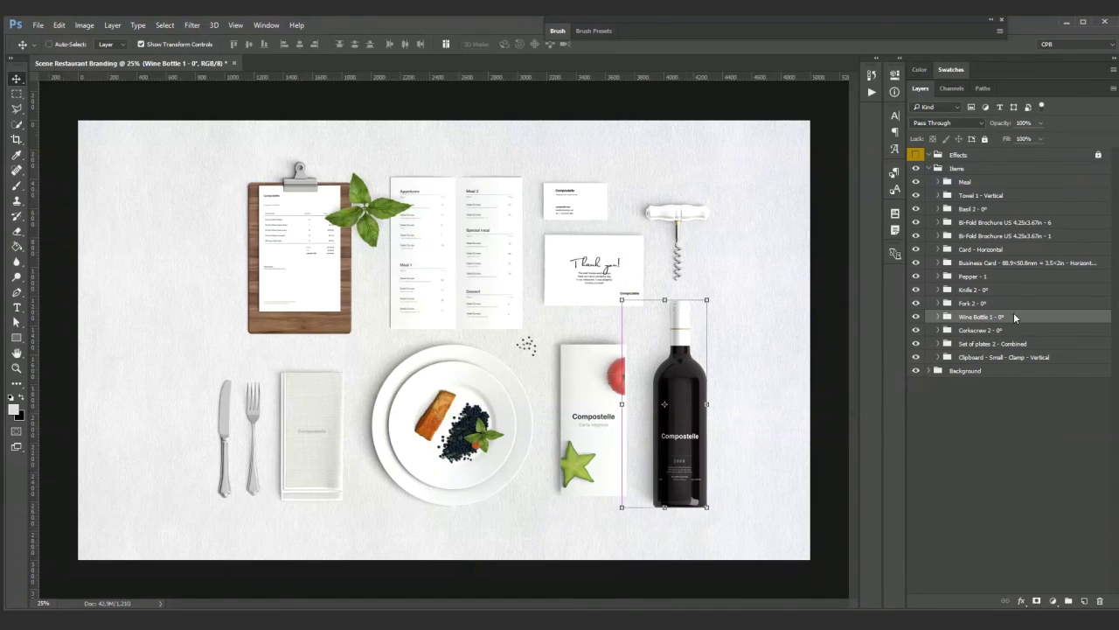
left_click(981, 331, "shift")
left_click_drag(688, 273, 683, 259)
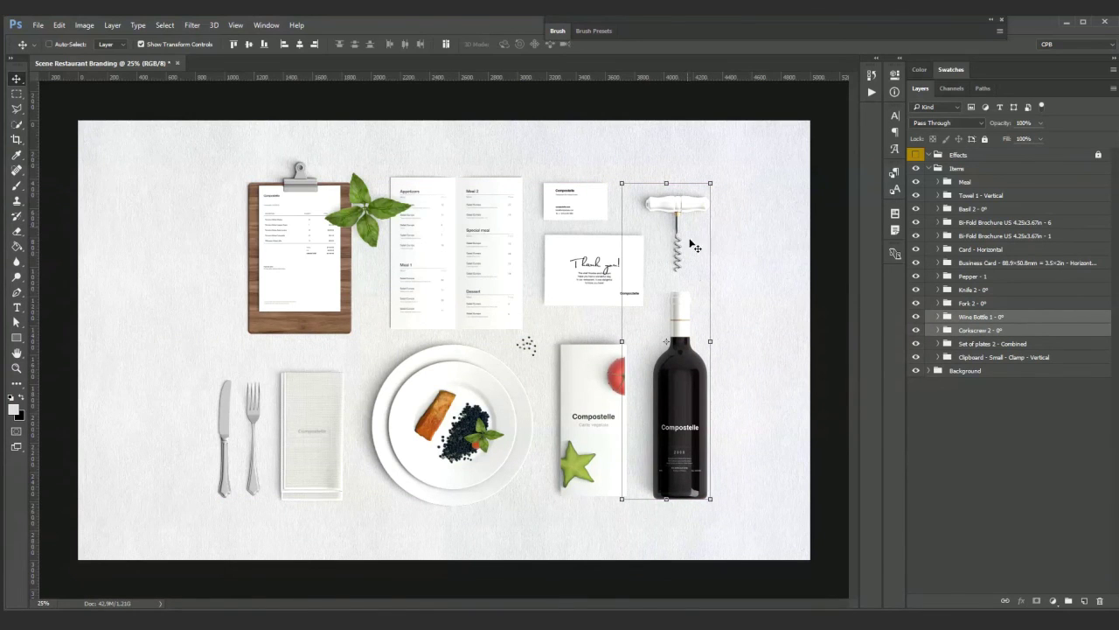
left_click(1040, 453)
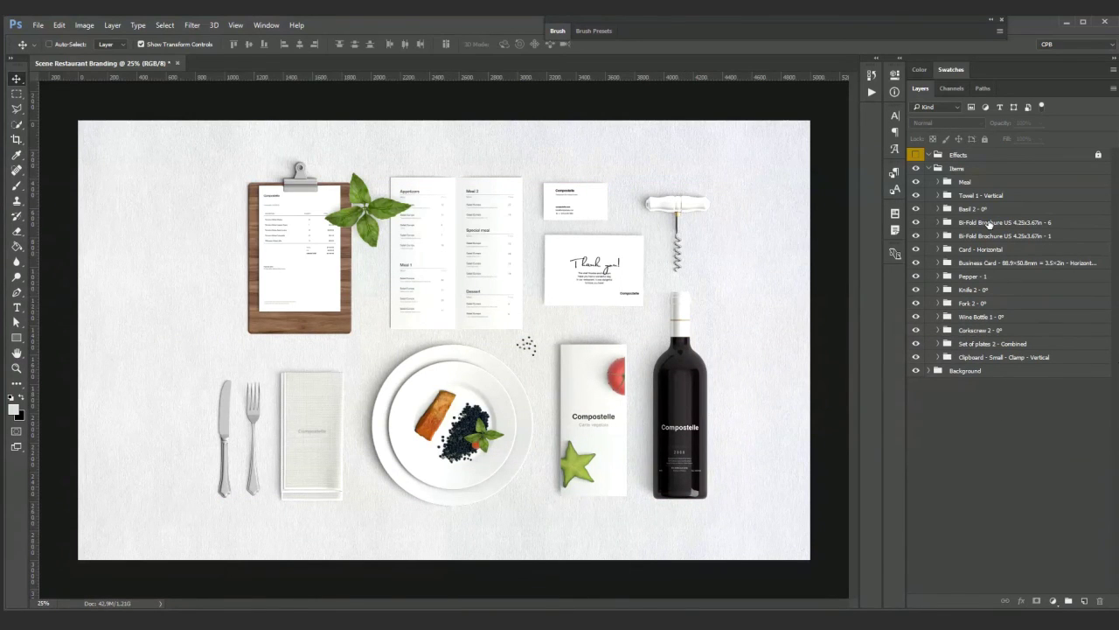
Step: Nudge the Bi-Fold Brochure - 6 group slightly up and left, and the Pepper group slightly down
left_click(987, 222)
left_click_drag(592, 375, 591, 370)
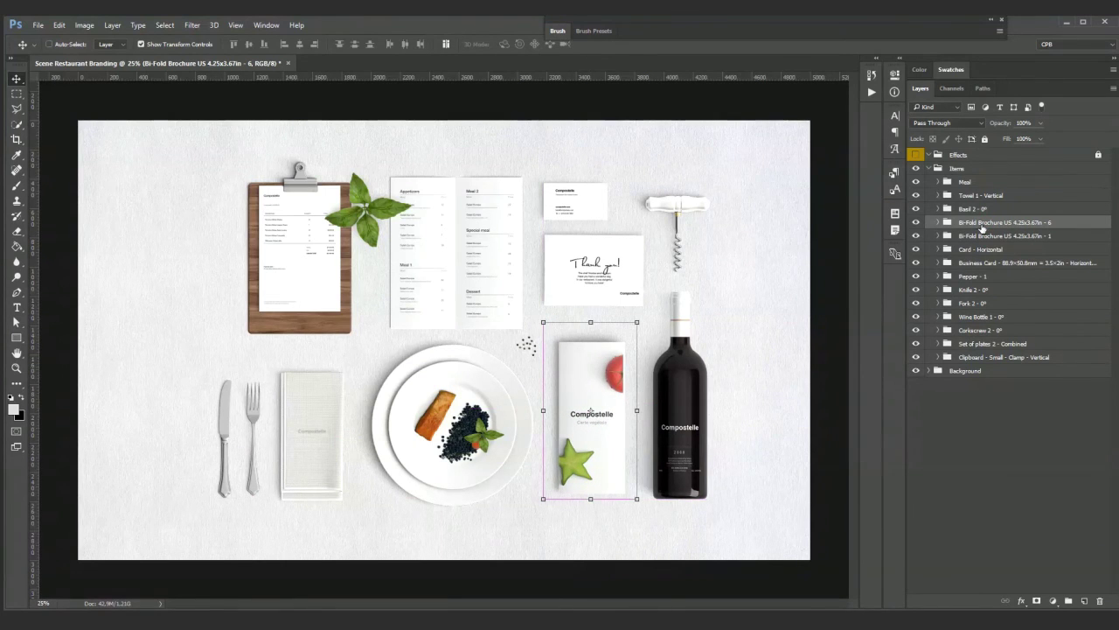
left_click(978, 276)
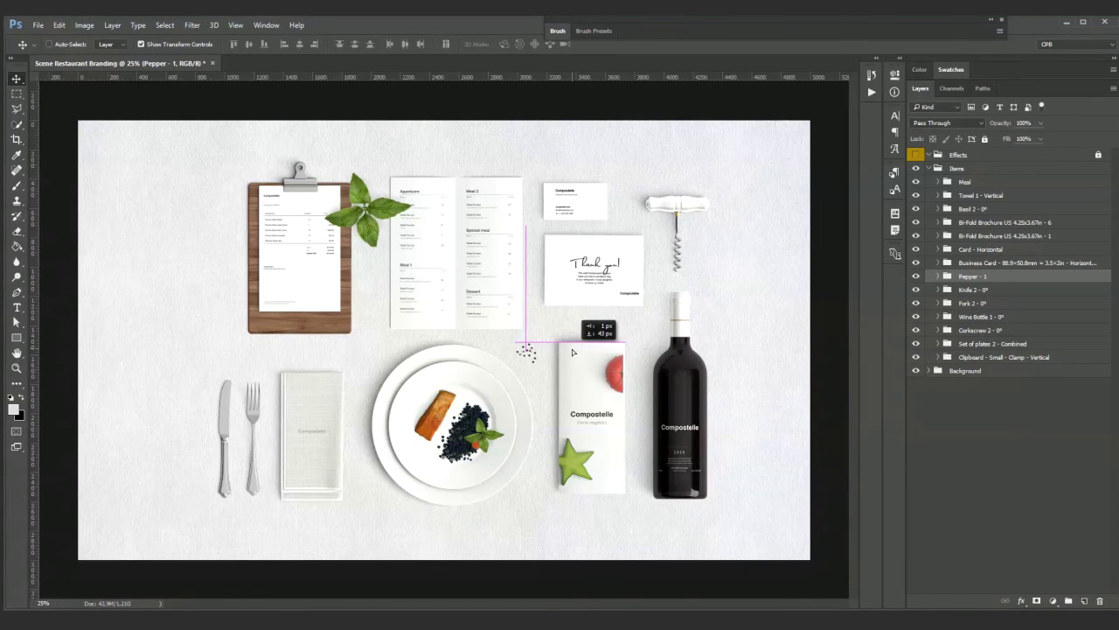
Step: Move the Knife 2, Fork 2 and Towel 1 groups together up and slightly right, and deselect them
left_click(972, 302)
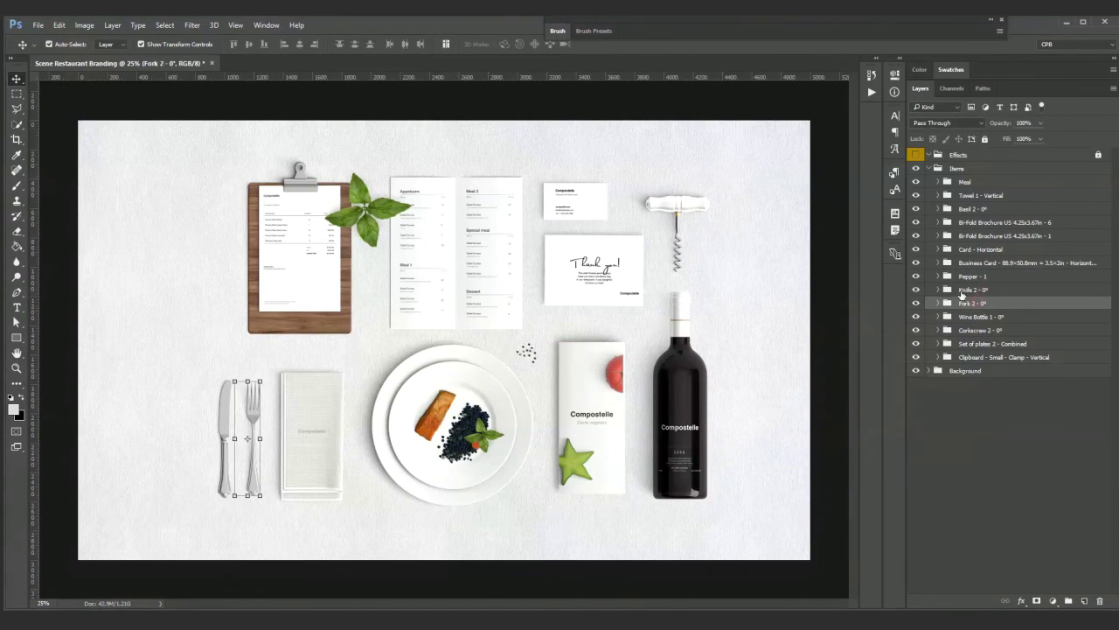
left_click(973, 290, "shift")
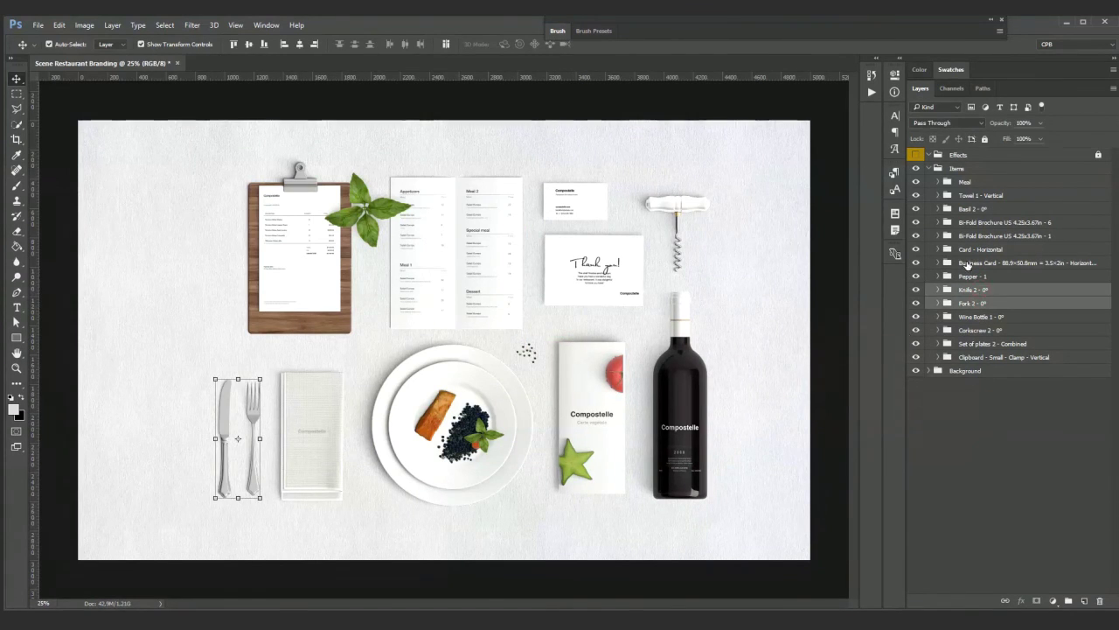
left_click(980, 195, "ctrl")
left_click_drag(429, 447, 438, 431)
left_click(549, 111)
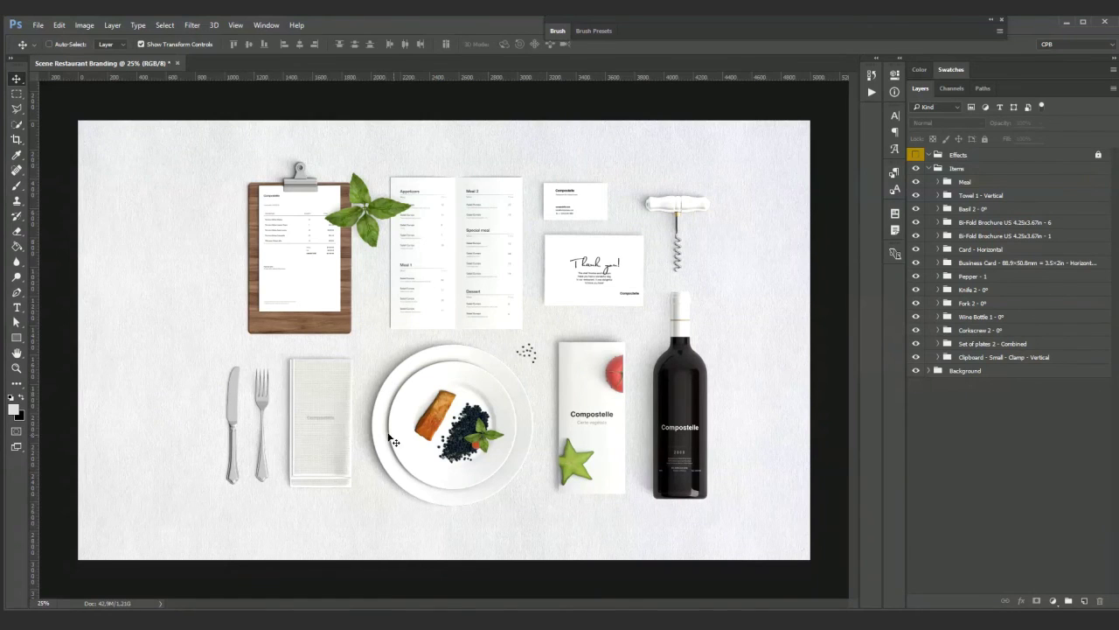
Step: Adjust the opacity of the Shadow layer in the Set of plates 2 group and deselect it
left_click(376, 396)
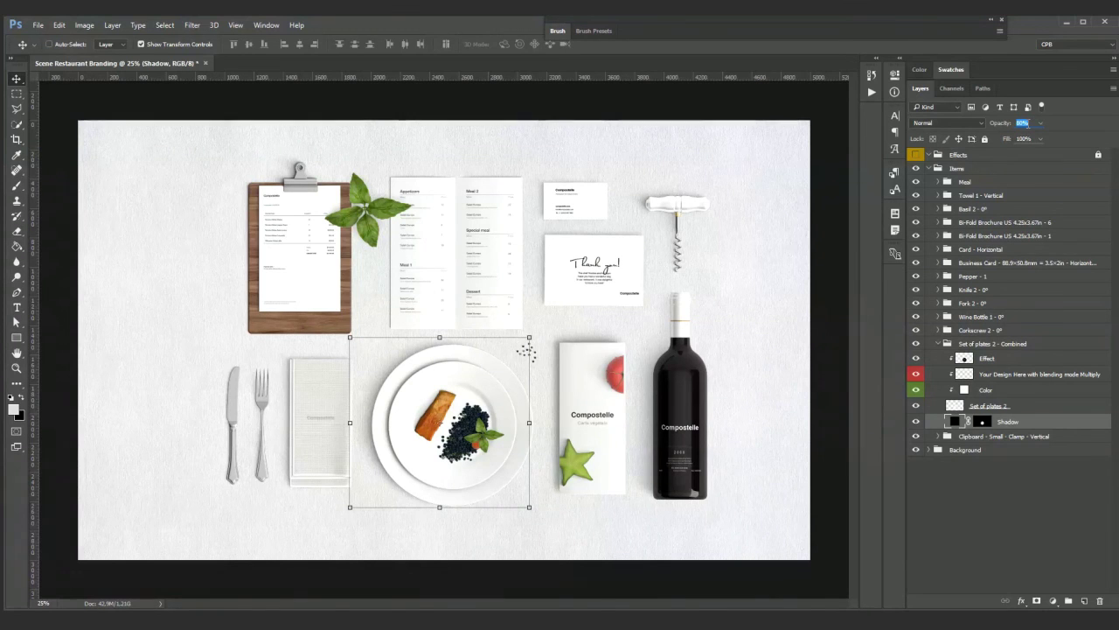
left_click(960, 541)
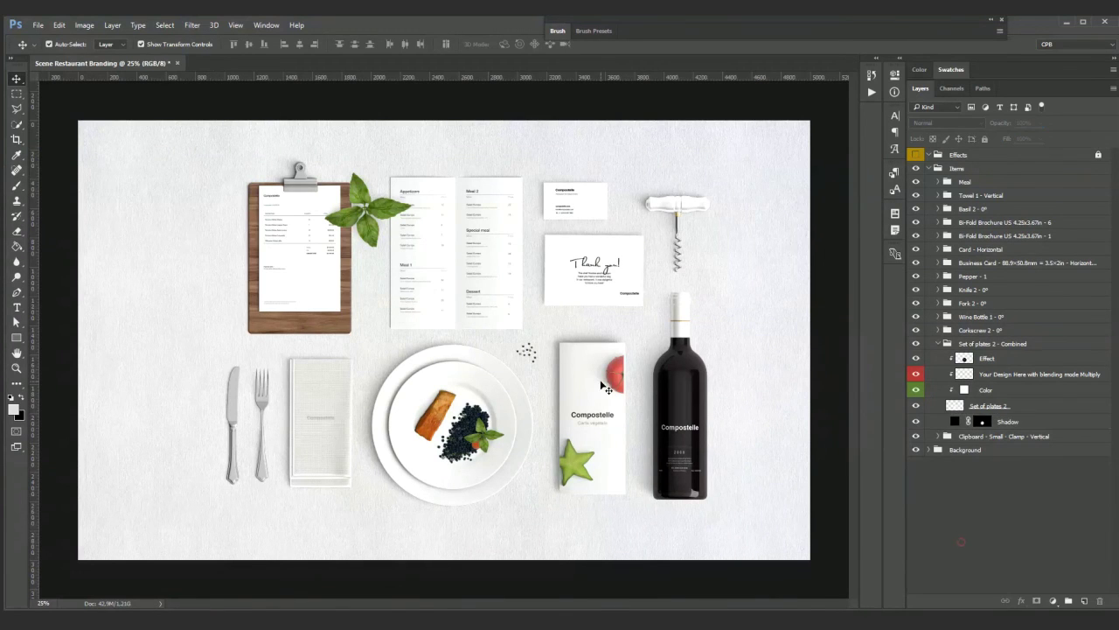
Step: Set the Shadow layer's opacity to 60% in the Bi-Fold Brochure - 6 group and deselect it
left_click(554, 356)
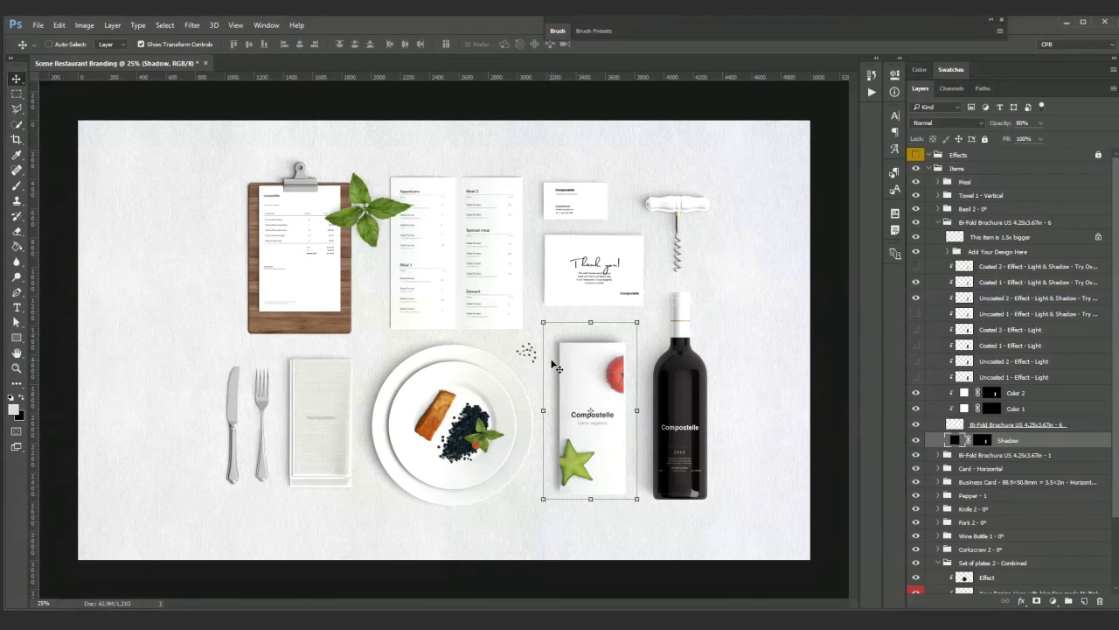
left_click(1028, 122)
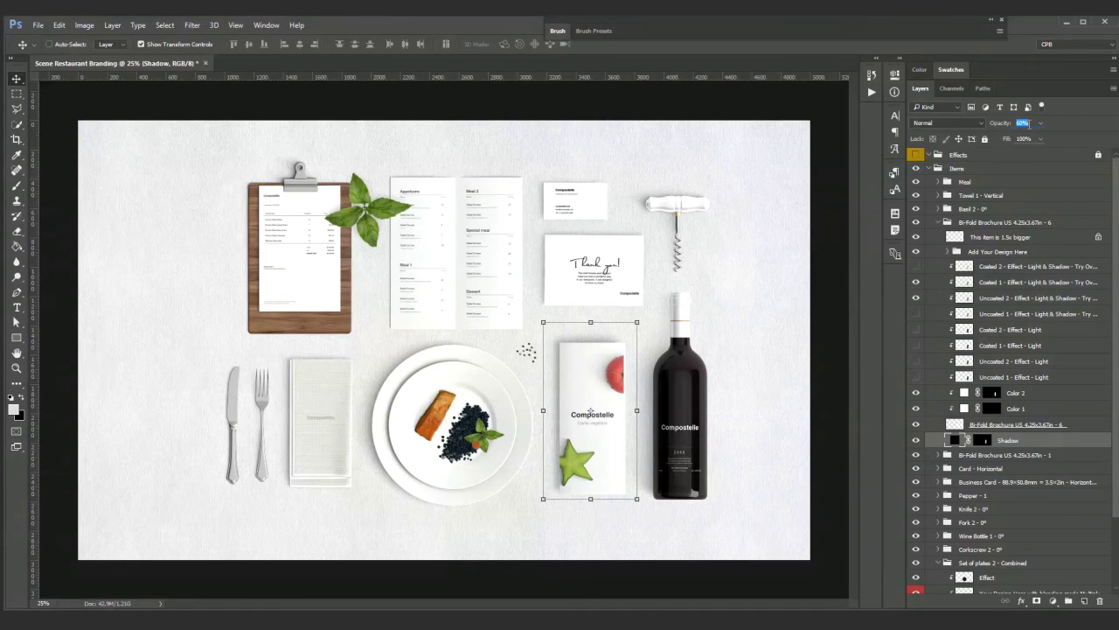
left_click(758, 107)
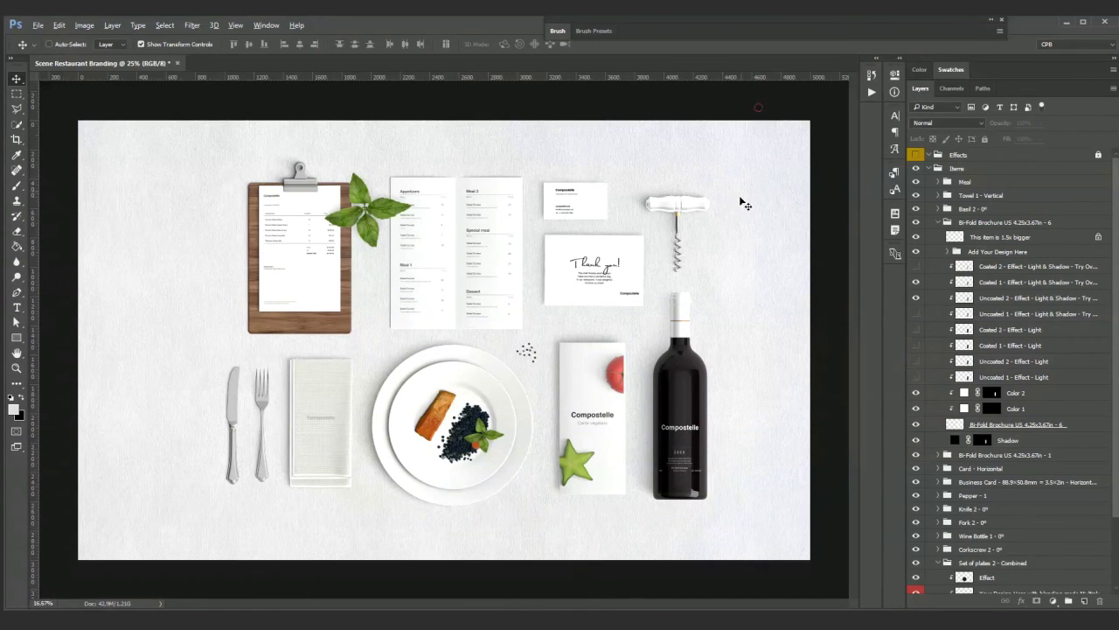
Step: Readjust the opacity of the plates' Shadow layer against the whole scene and deselect it
key("ctrl+minus")
key("ctrl+minus")
key("ctrl+minus")
key("ctrl+plus")
key("ctrl+plus")
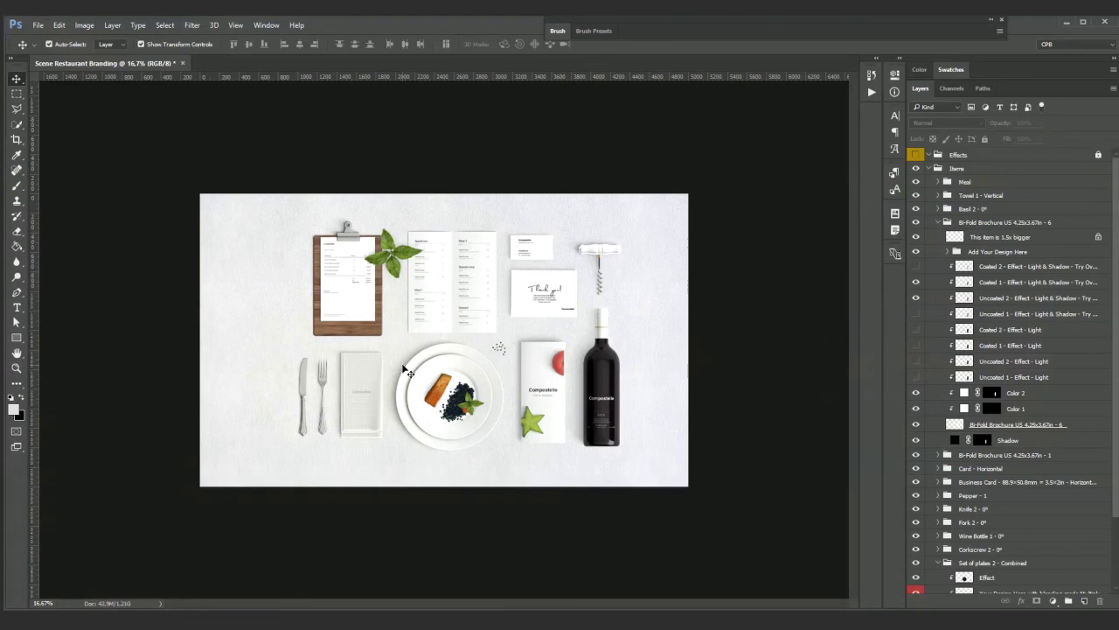
left_click(406, 367, "ctrl")
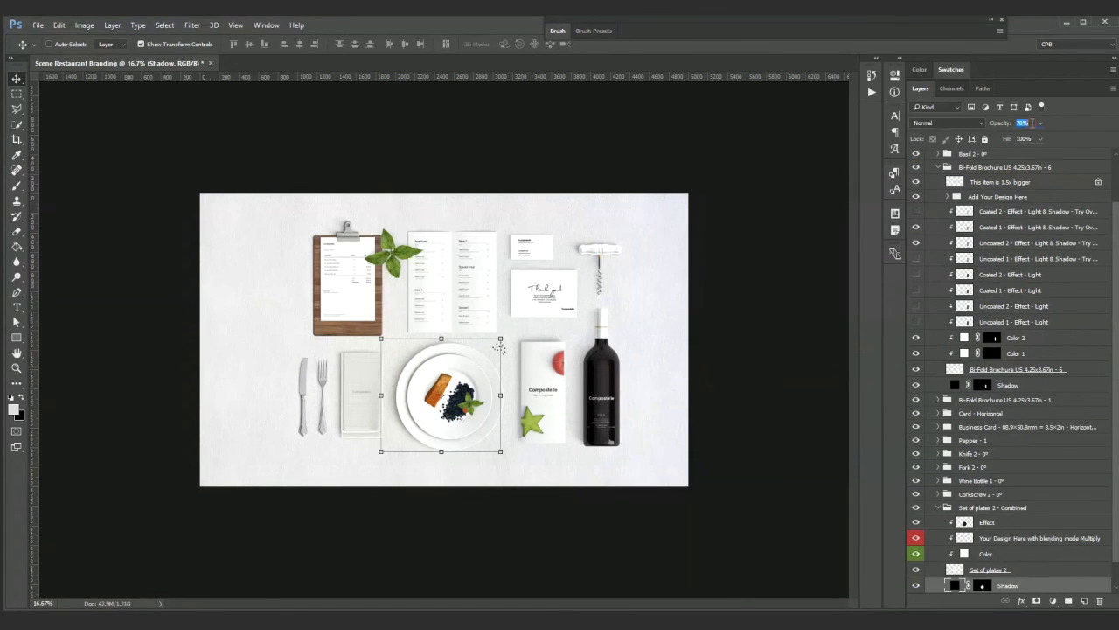
left_click(588, 142, "ctrl")
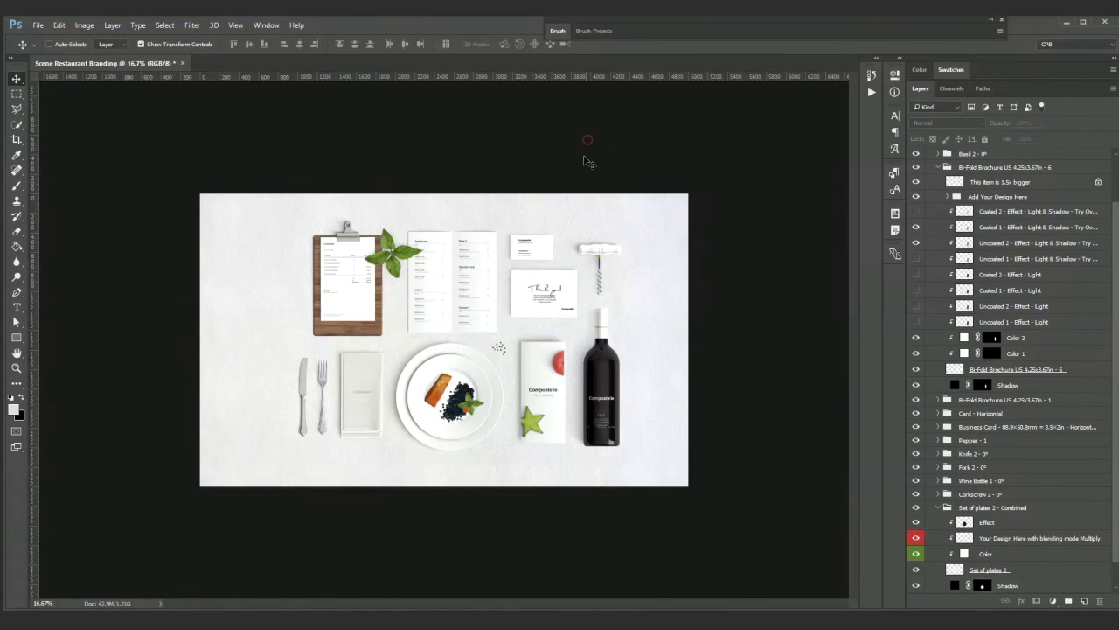
key("ctrl+plus")
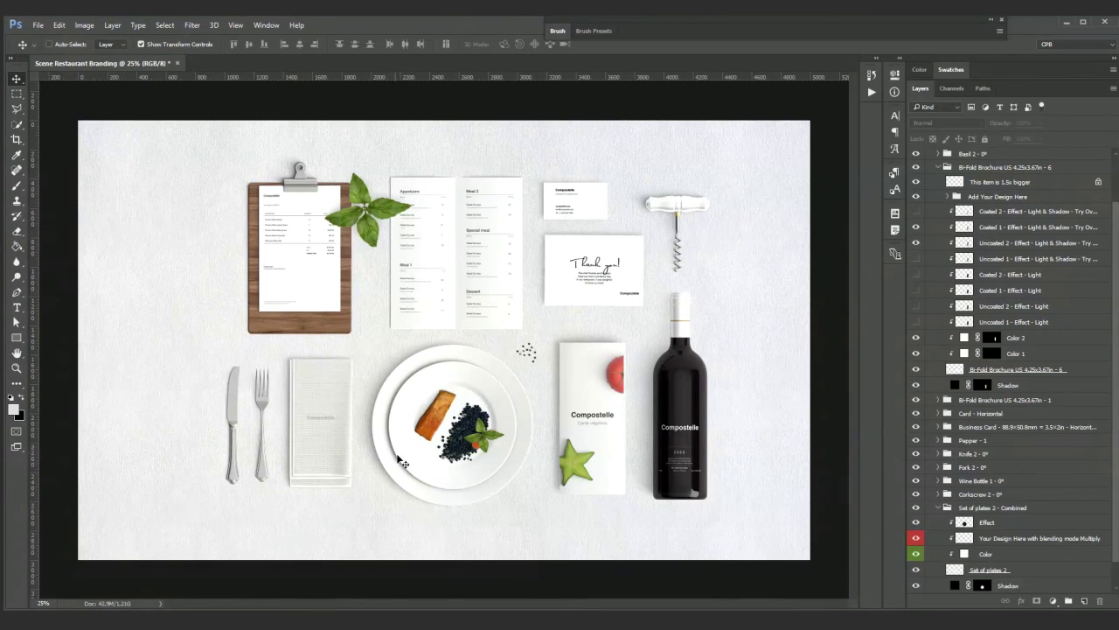
Step: Lighten the Set of plates 2 layer with Levels by setting the black output level to 50, and deselect it
left_click(390, 409)
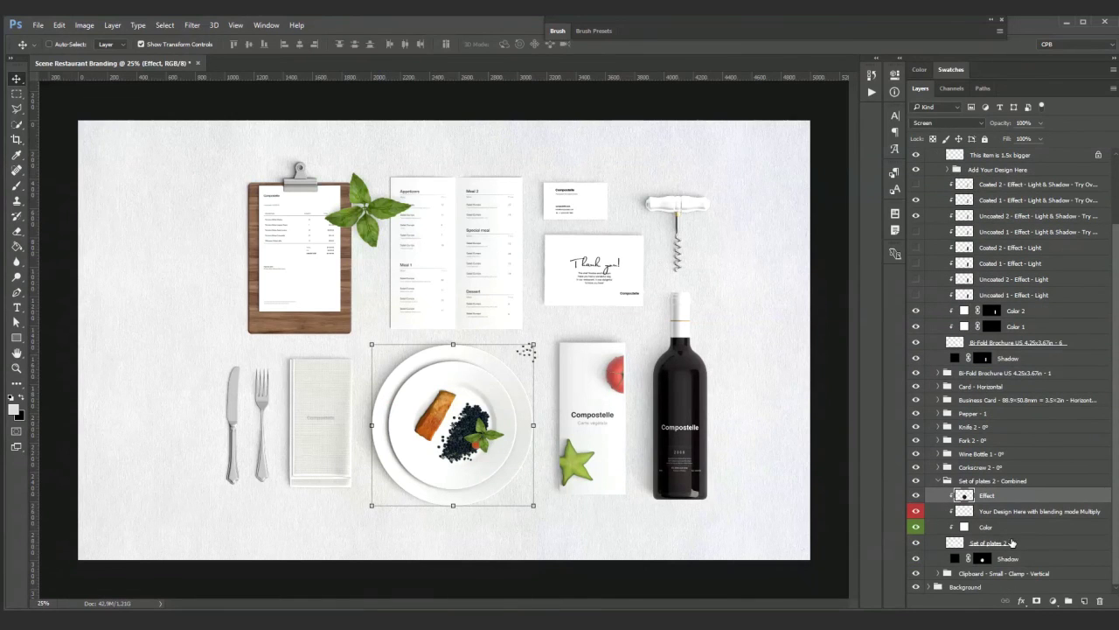
left_click(1012, 541)
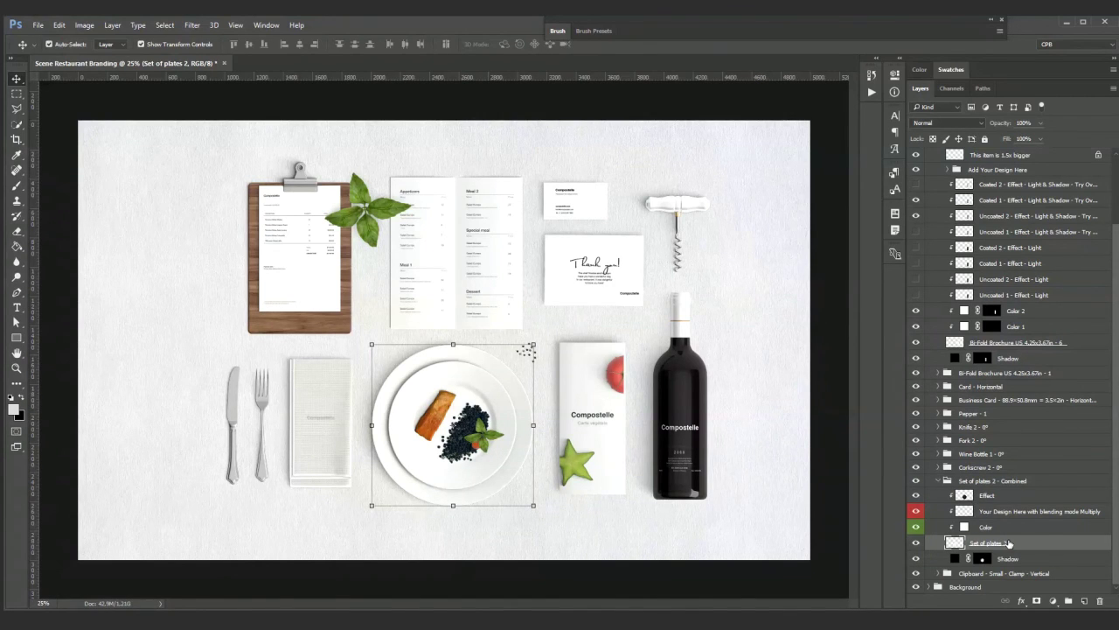
key("ctrl+l")
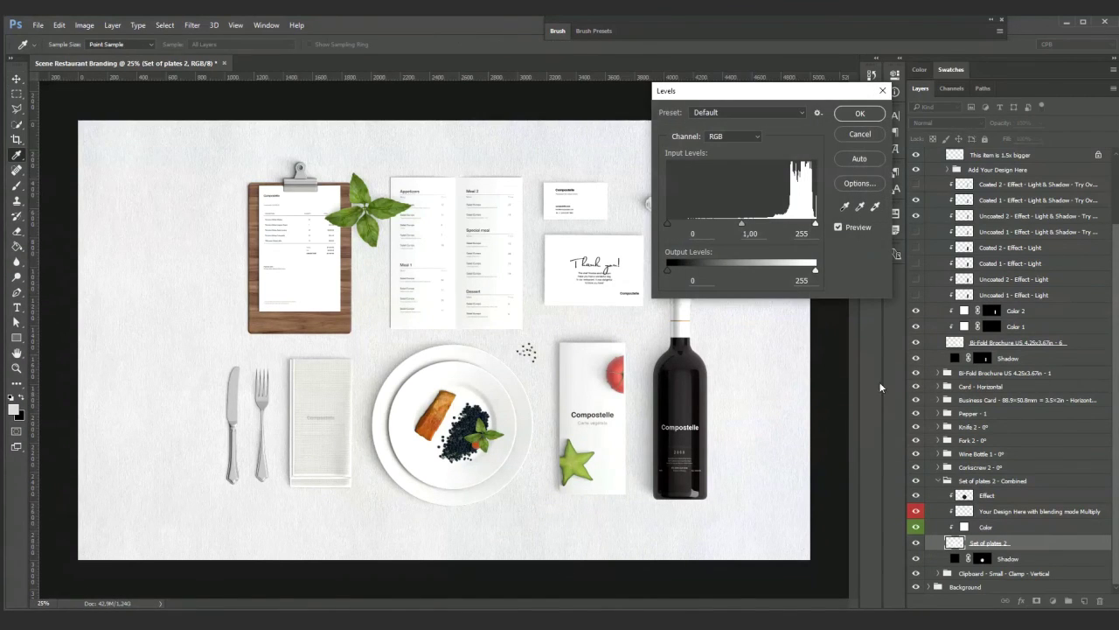
key("shift+Up")
key("shift+Up")
key("shift+Up")
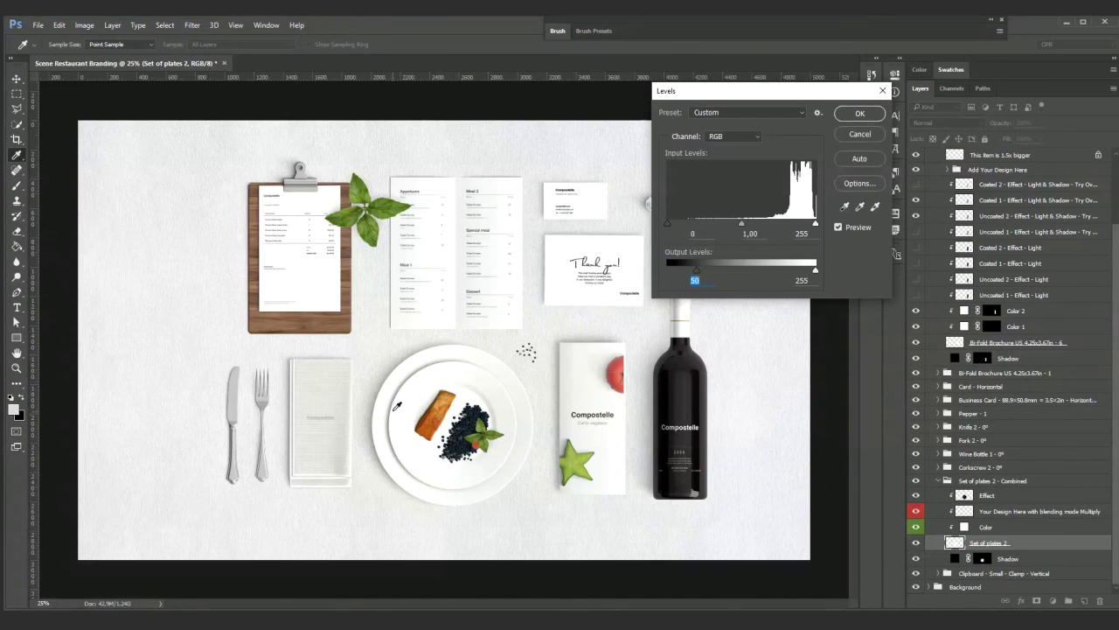
left_click(866, 114)
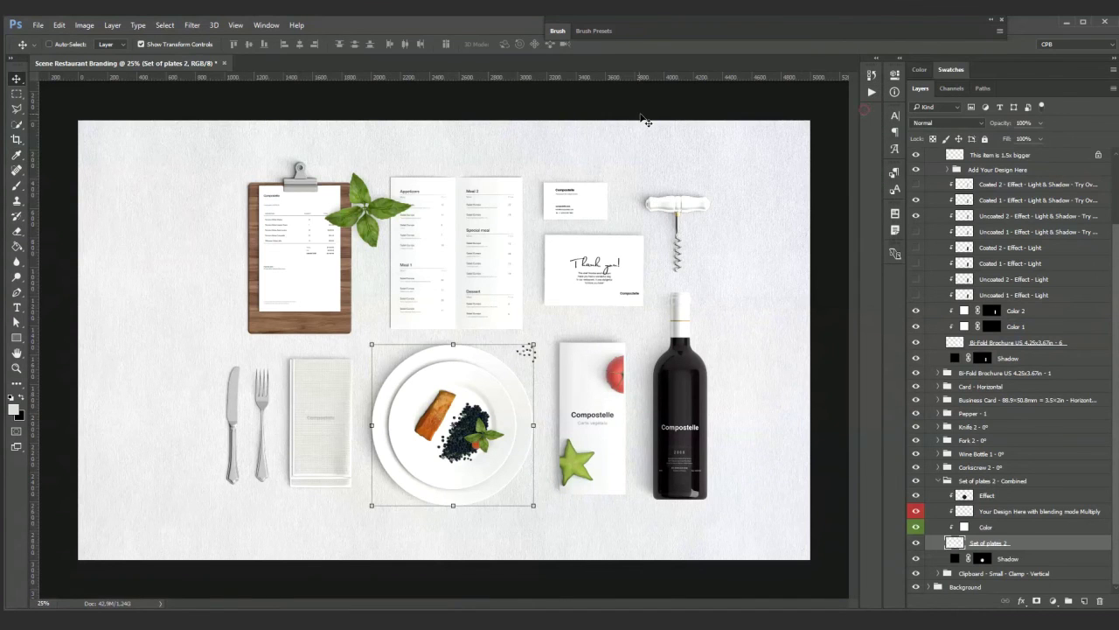
left_click(658, 109)
Step: Collapse all the item groups and move the whole Items group left and slightly down
scroll(1056, 222, "up", 3)
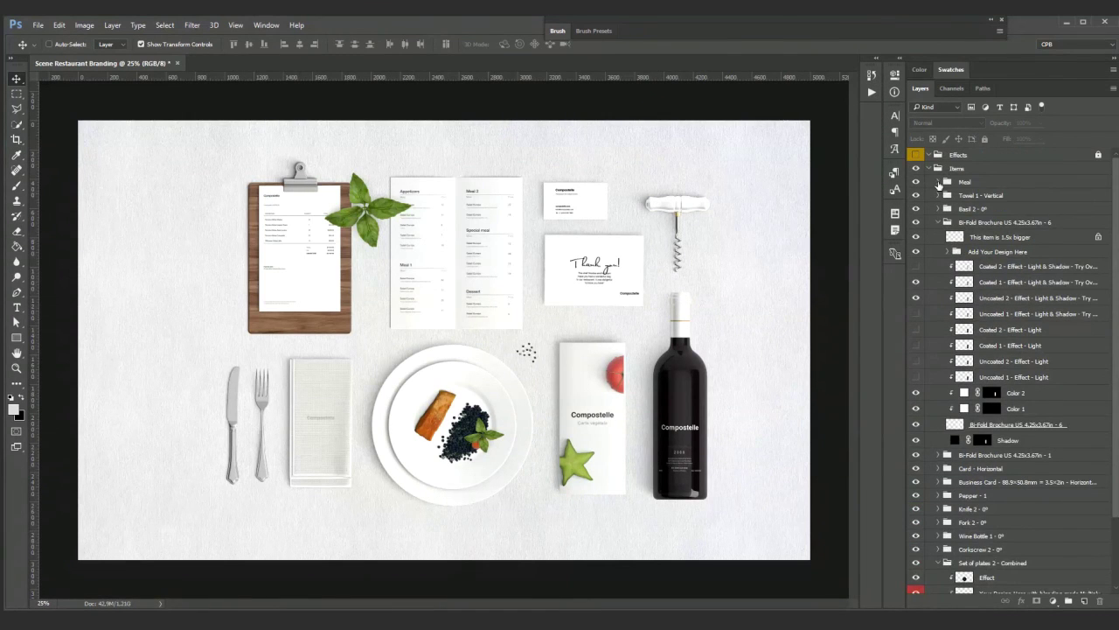
left_click(929, 167, "alt")
left_click(929, 167)
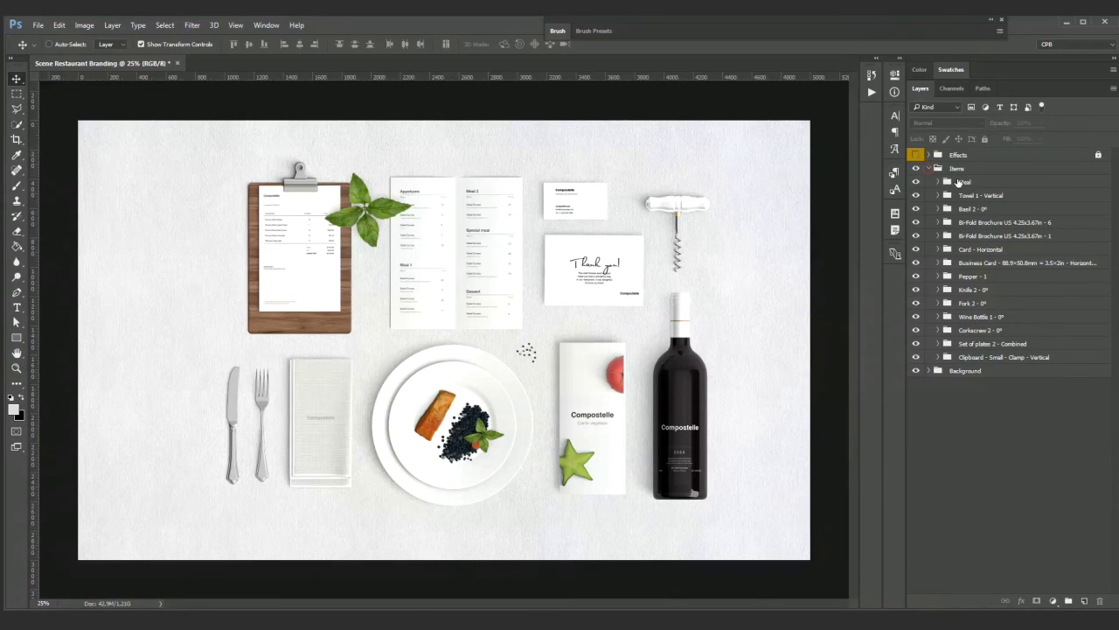
left_click(957, 168)
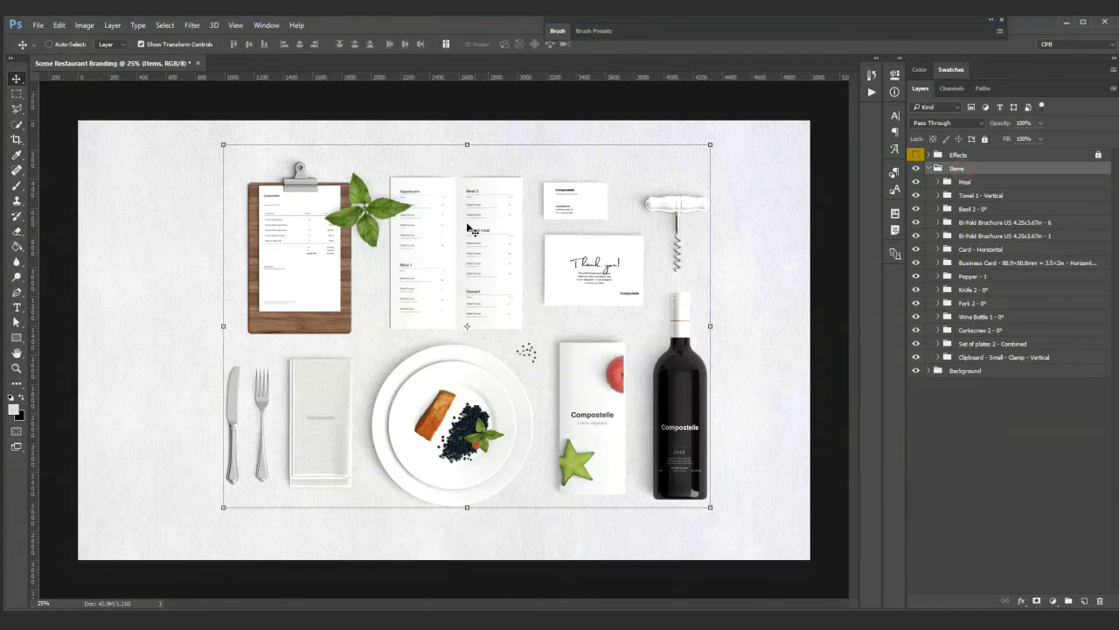
left_click_drag(633, 247, 611, 241)
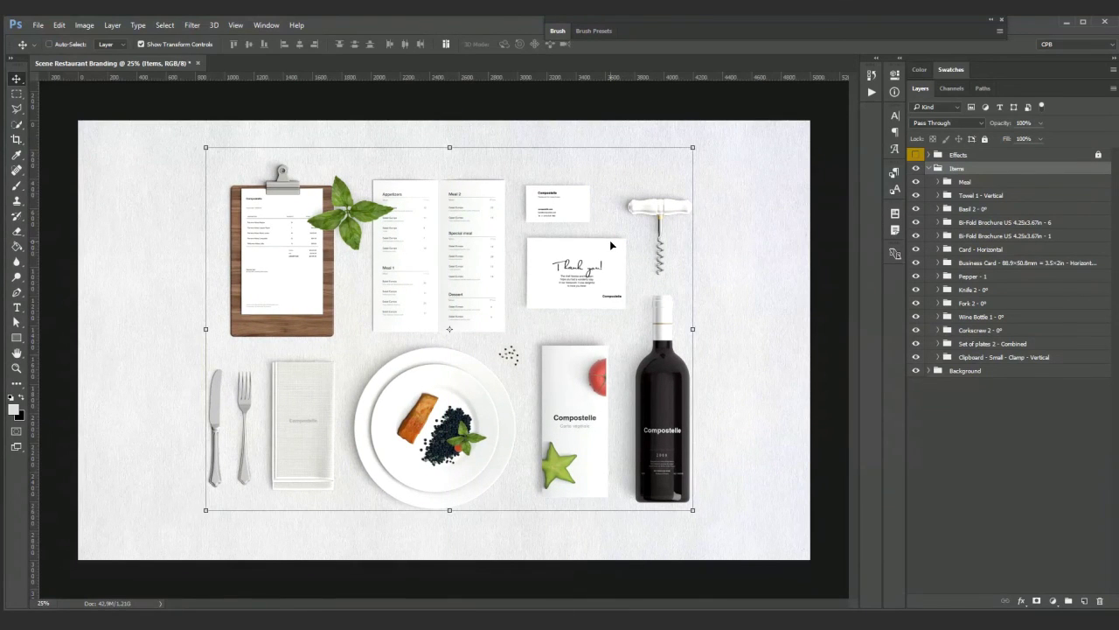
Step: Draw a black rectangle of about 3336 x 2244 px over the arranged items as a layout guide, and hide it
left_click(16, 338)
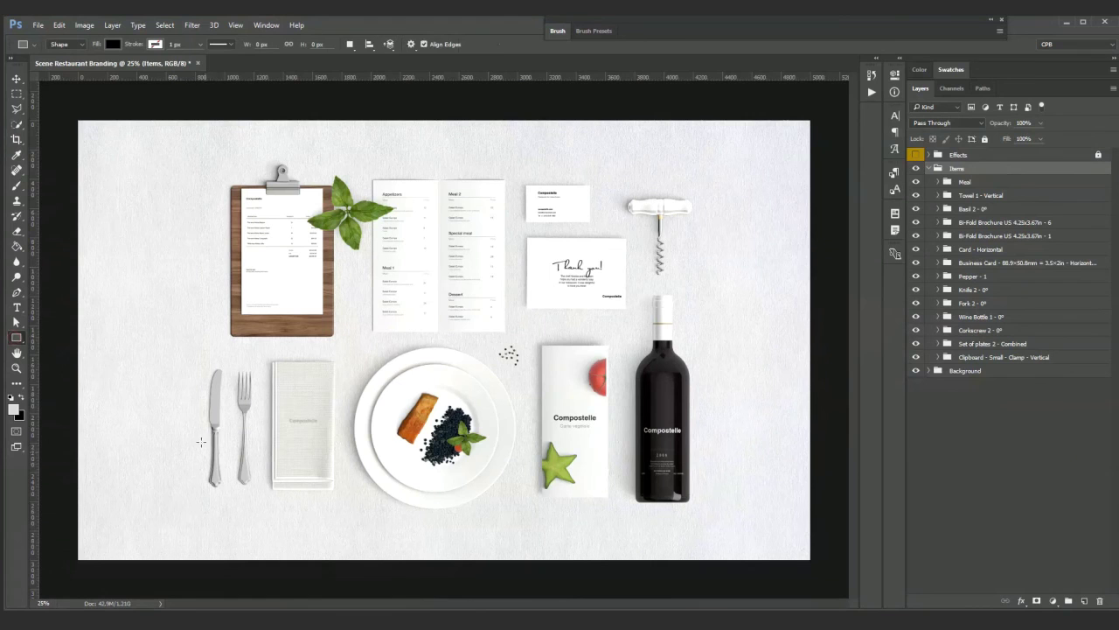
left_click_drag(205, 489, 694, 164)
key("v")
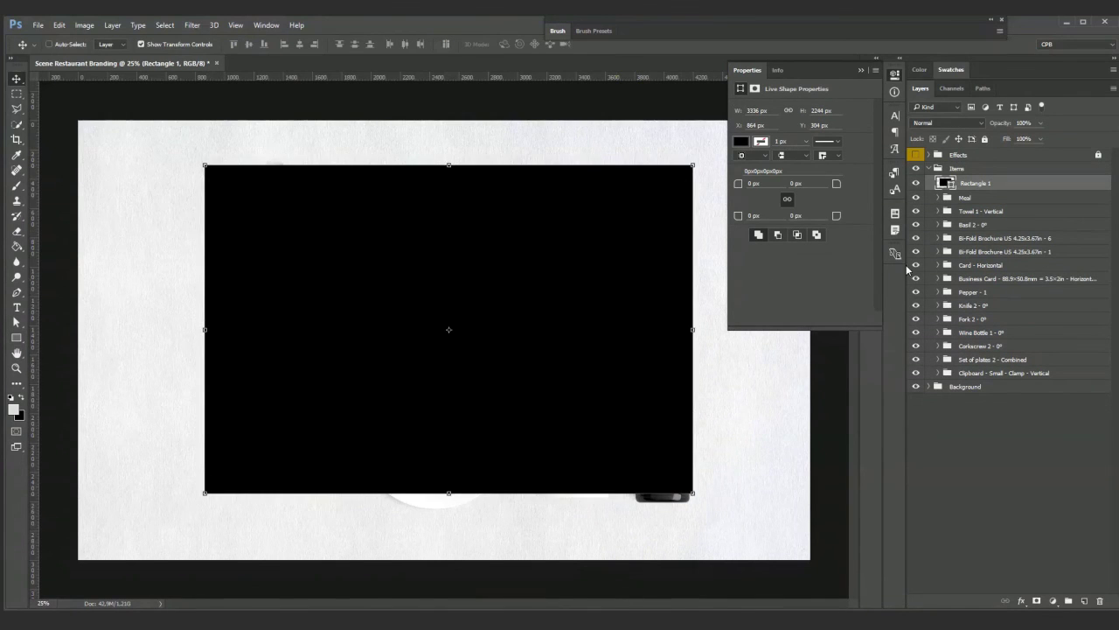
left_click(916, 183)
Step: Move the Wine Bottle 1 and Corkscrew 2 groups straight up together by about 72 px
left_click(975, 319)
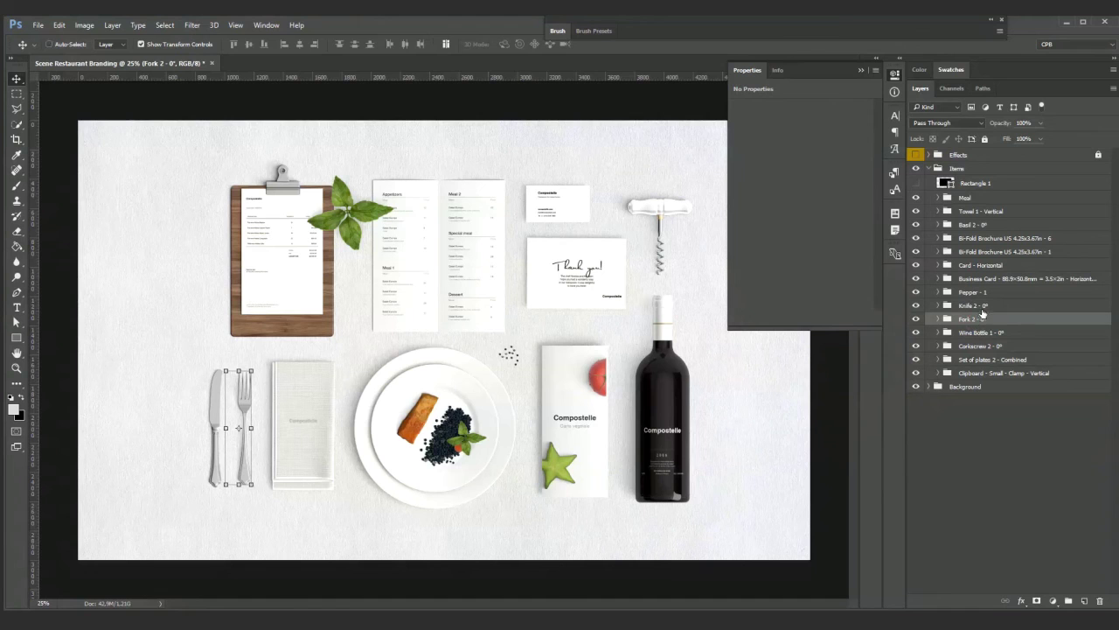
left_click(982, 332)
left_click(979, 345, "shift")
left_click_drag(671, 330, 671, 303)
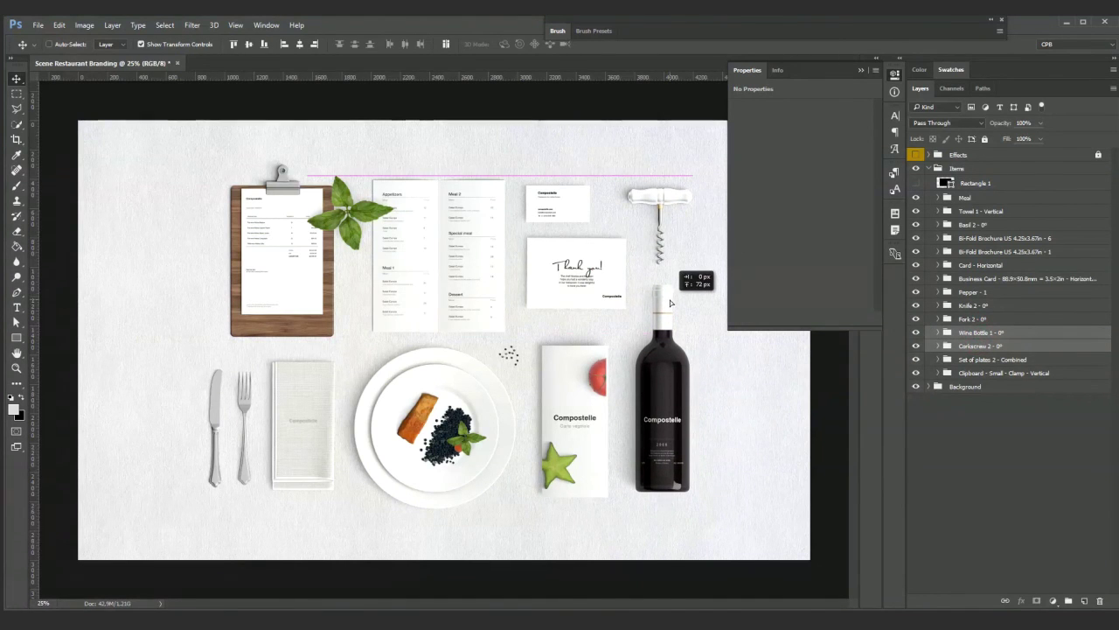
Step: Show the guide rectangle again and set its opacity to 60%
left_click(969, 185)
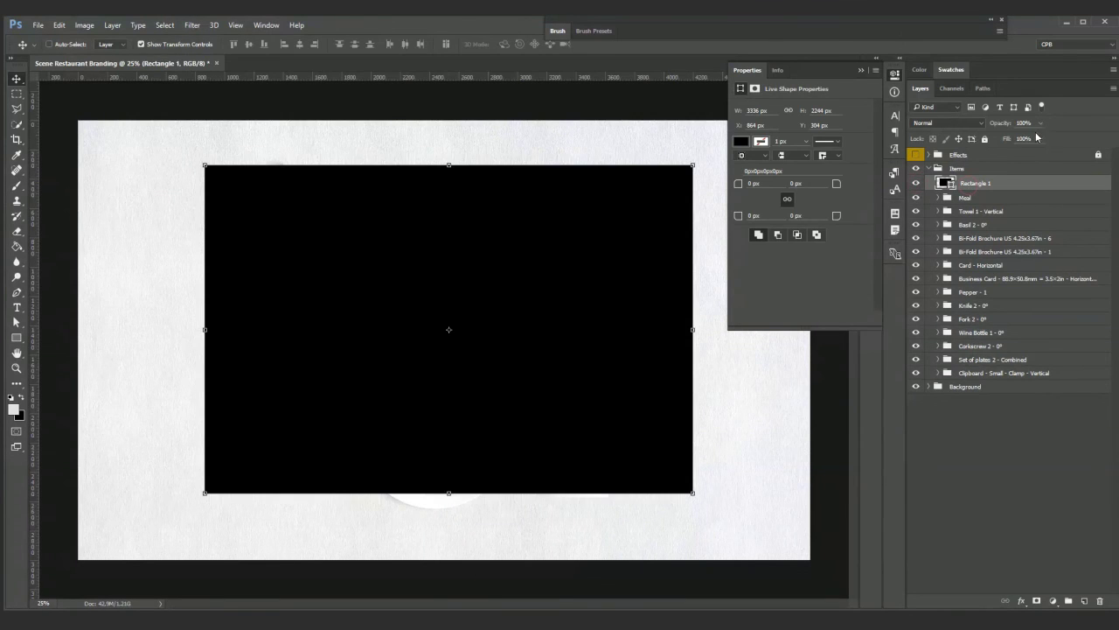
left_click(1027, 122)
key("shift+Down")
key("shift+Down")
key("shift+Down")
key("shift+Down")
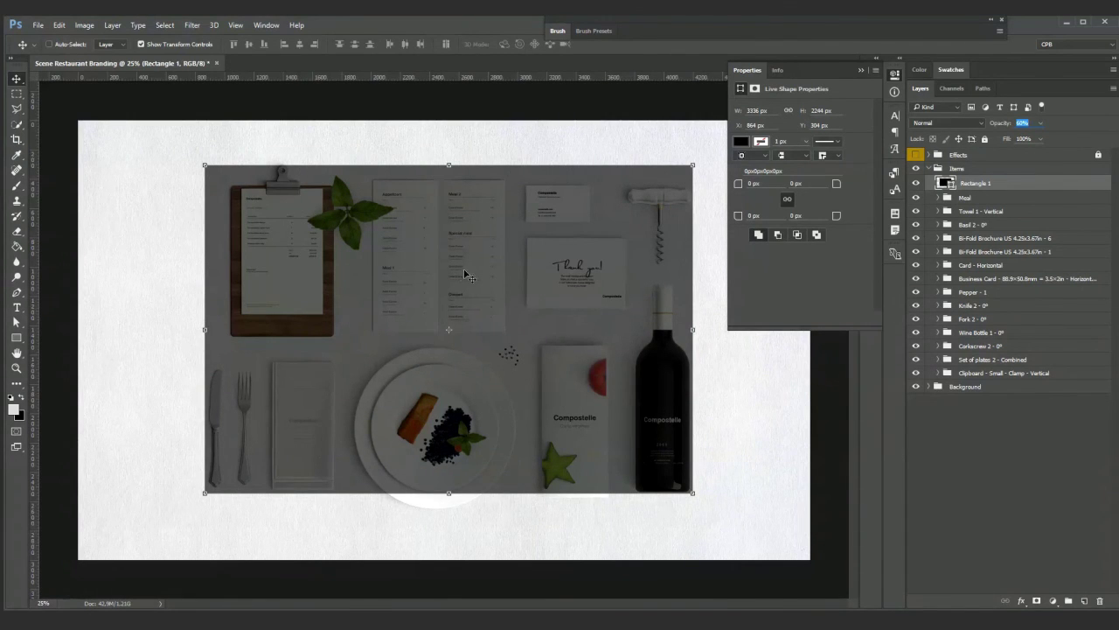
Step: Move the Bi-Fold Brochure - 1, Set of plates 2 and Meal groups up together to fit the guide rectangle
left_click(984, 251)
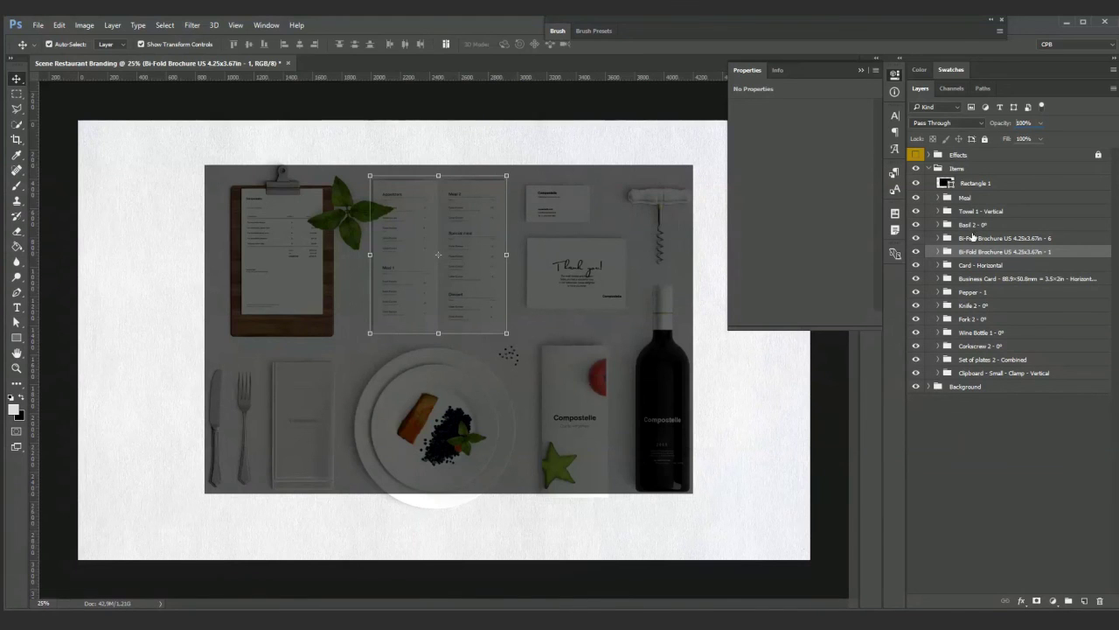
left_click(992, 360, "ctrl")
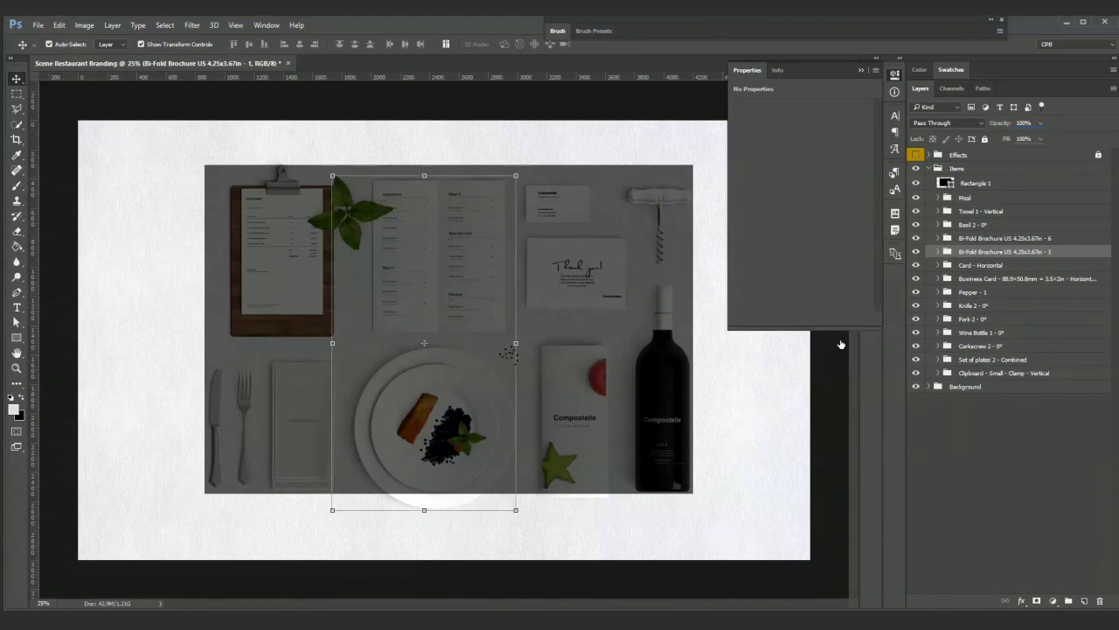
left_click_drag(426, 220, 439, 225)
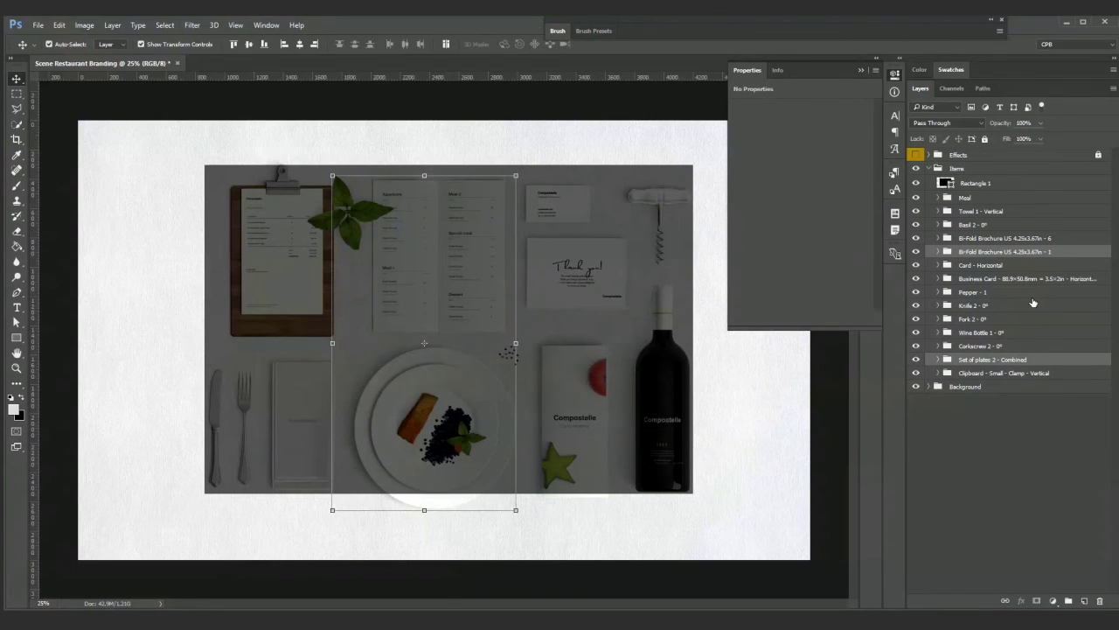
left_click(966, 197, "ctrl")
left_click_drag(429, 288, 429, 271)
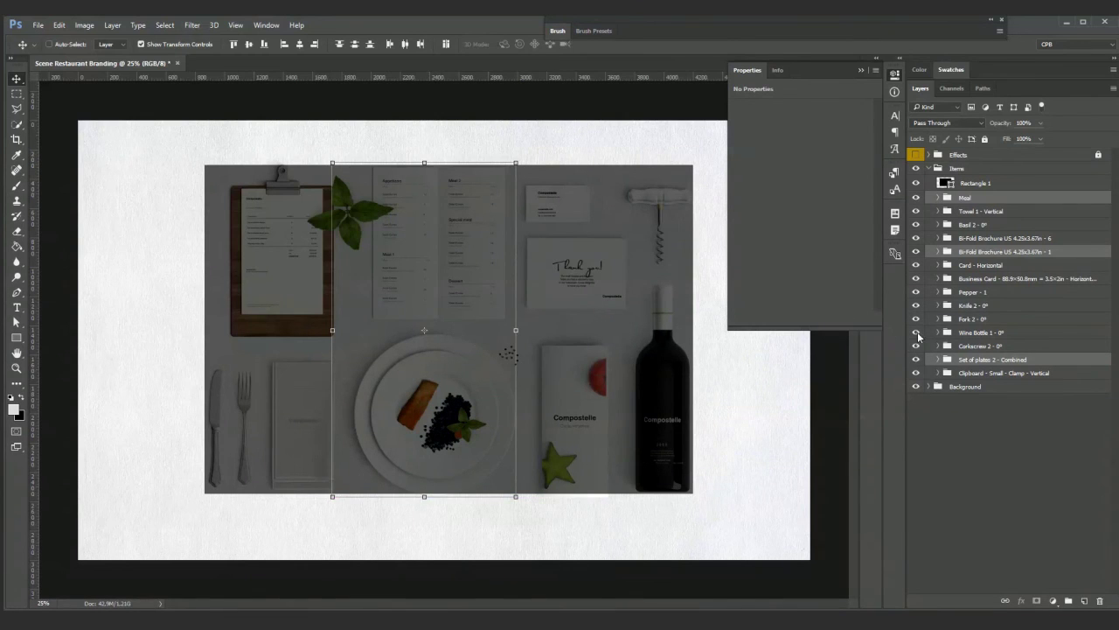
Step: Place the Rectangle 1 layer above the Items group and center it vertically and horizontally on the canvas
left_click_drag(973, 186, 985, 167)
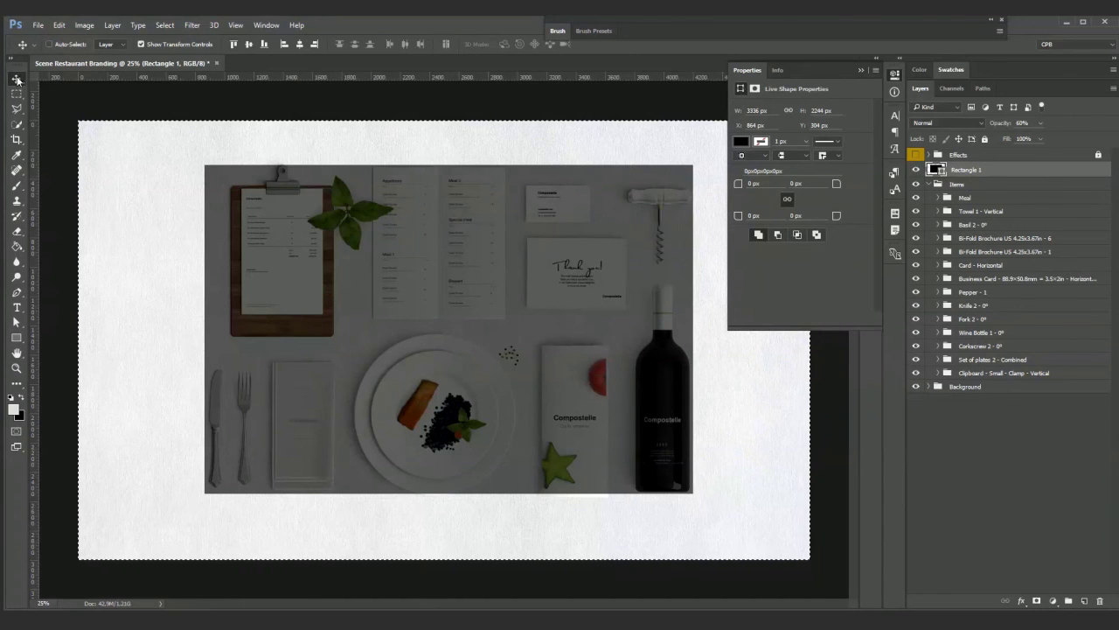
left_click(249, 45)
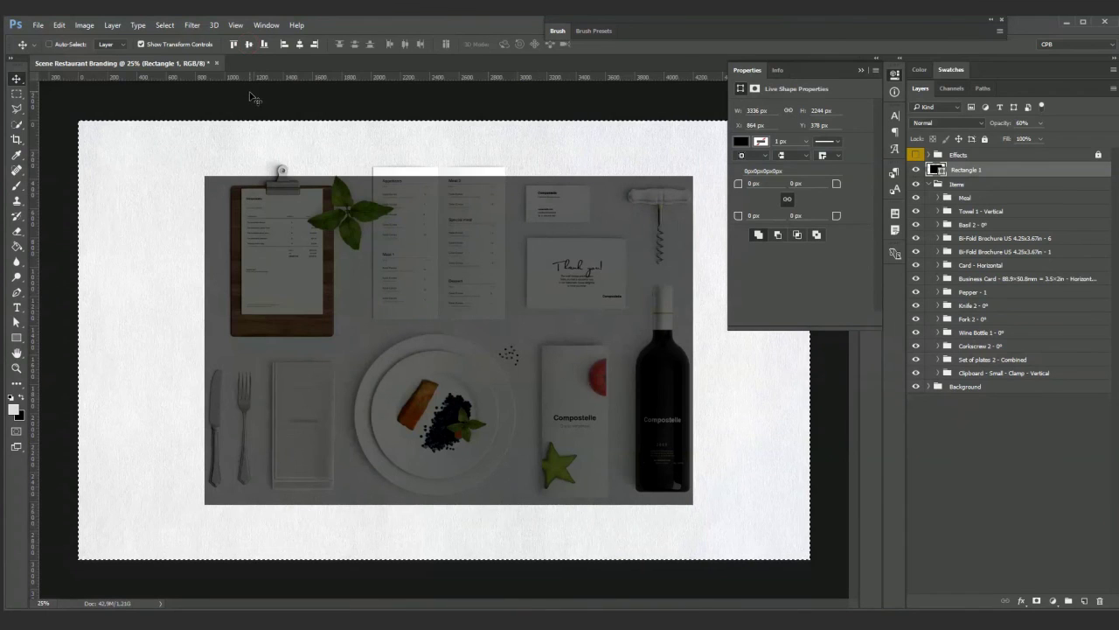
left_click(299, 44)
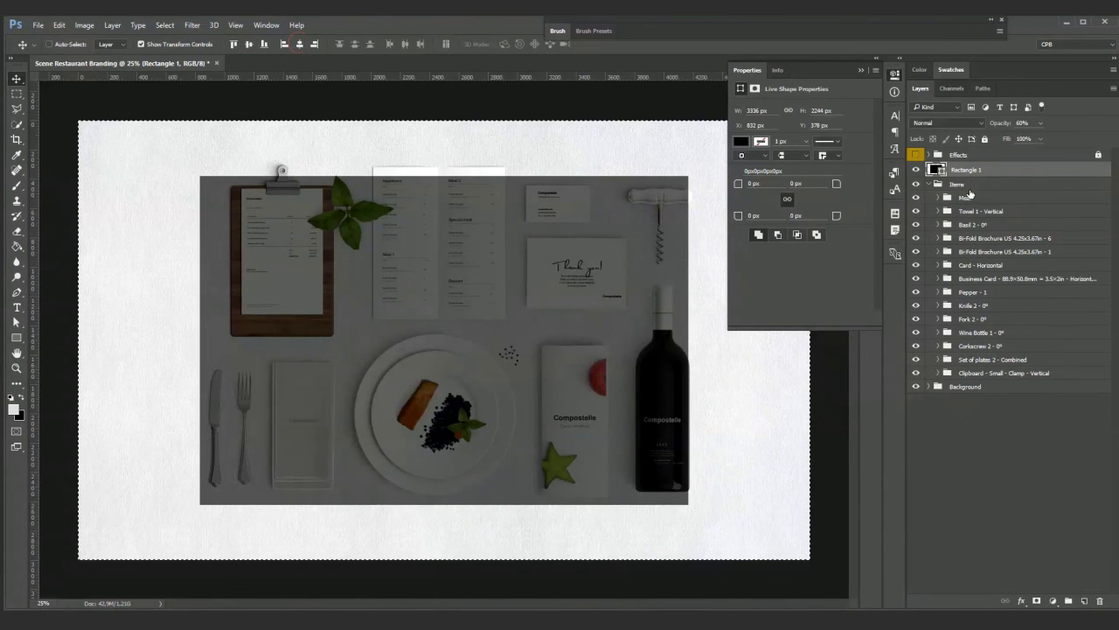
Step: Try to move the Items group towards the centered rectangle, and clear the canvas selection
left_click(971, 186)
left_click(494, 243)
left_click(559, 255)
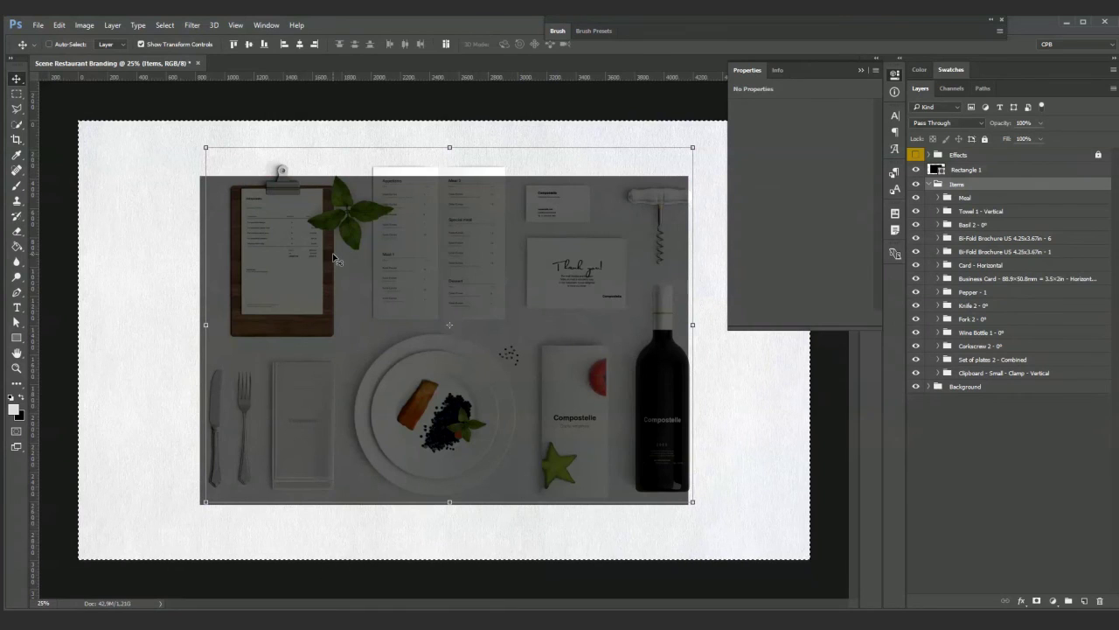
left_click_drag(411, 248, 430, 247)
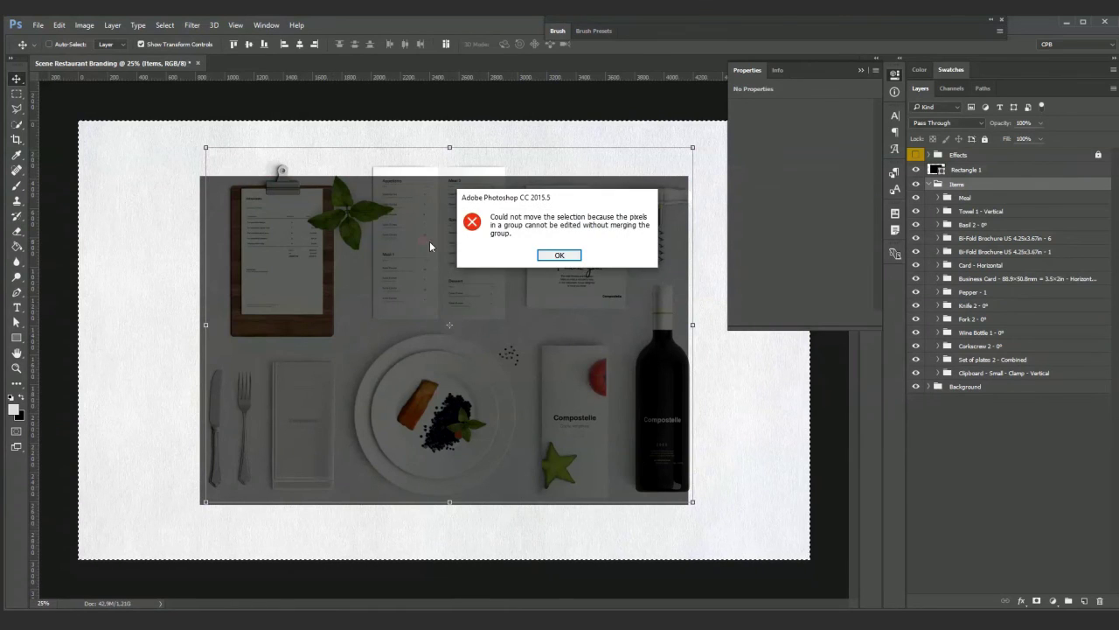
left_click(560, 256)
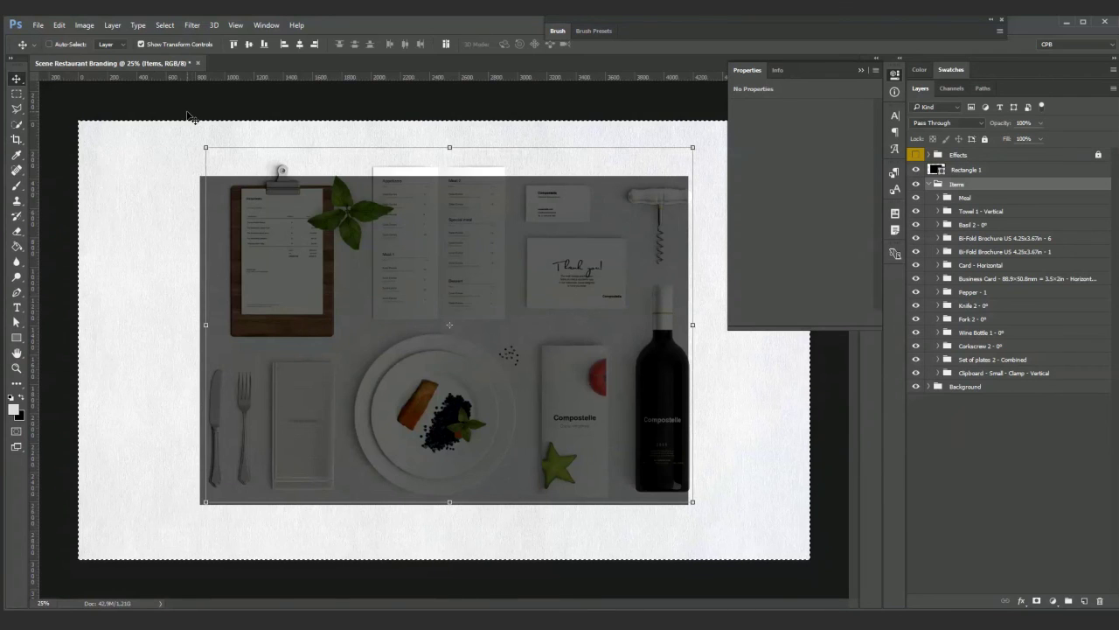
key("ctrl+d")
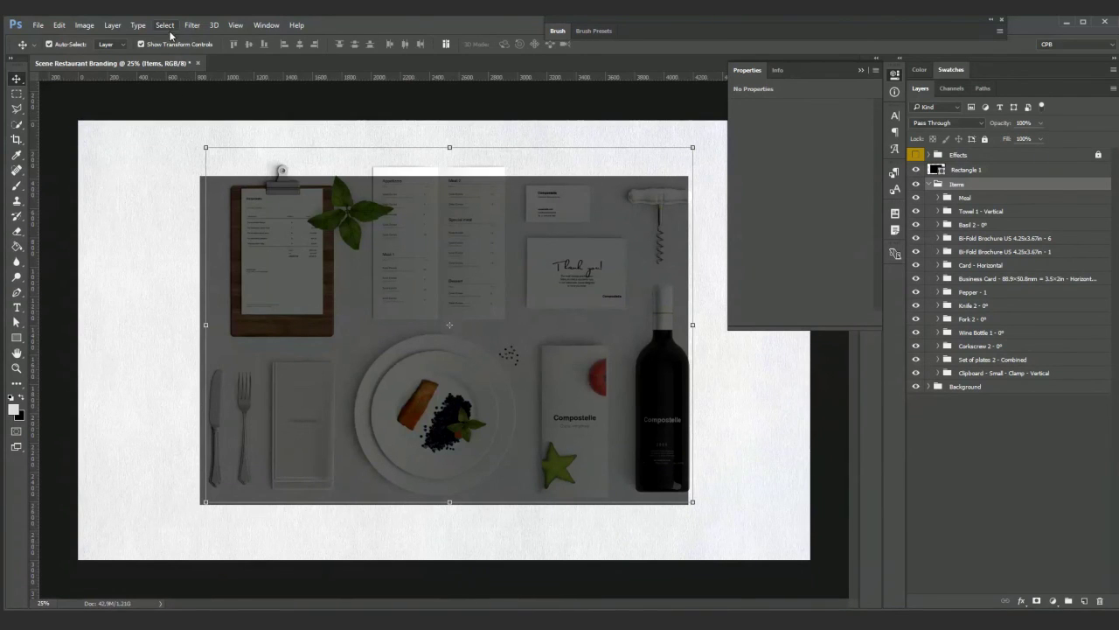
left_click(165, 25)
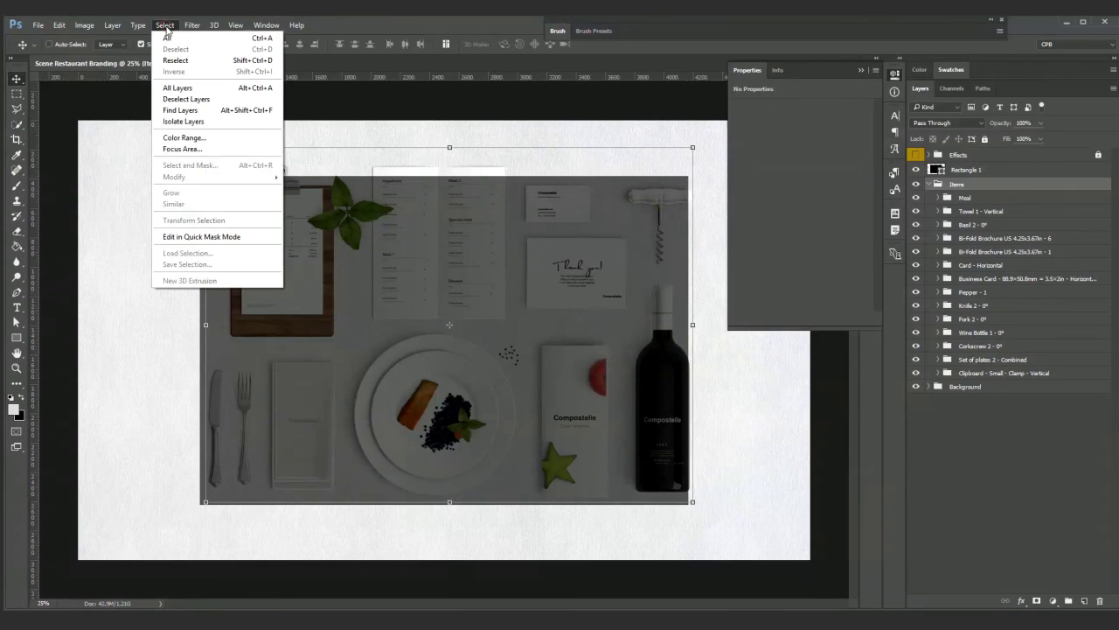
left_click(168, 38)
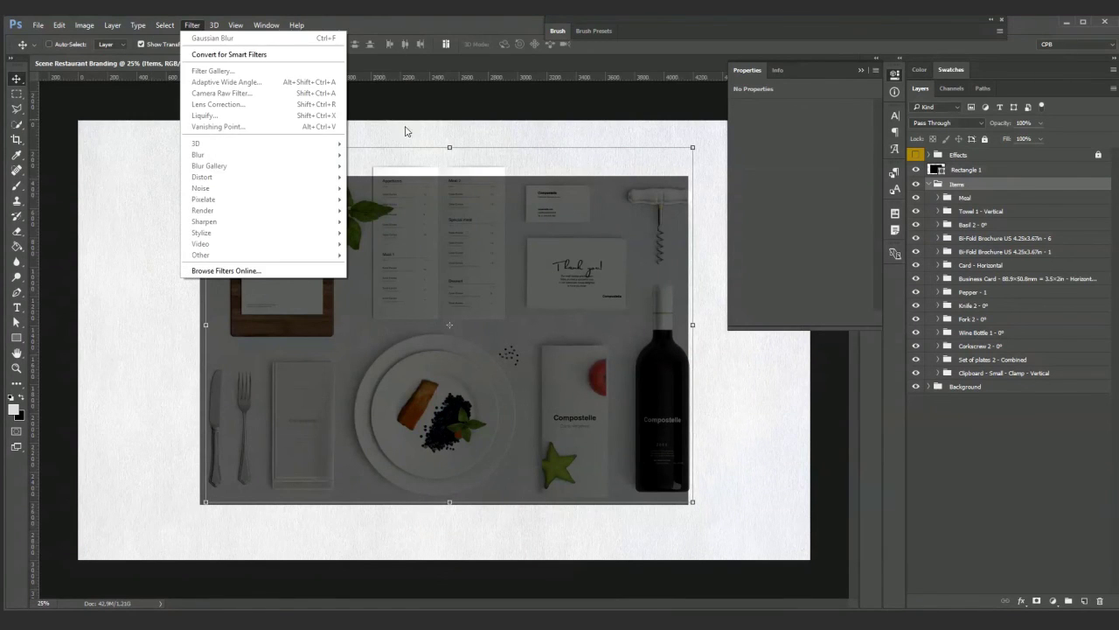
Step: Clear the canvas selection, move the Items group to fit the centered guide rectangle, and delete the Rectangle 1 layer
left_click(160, 26)
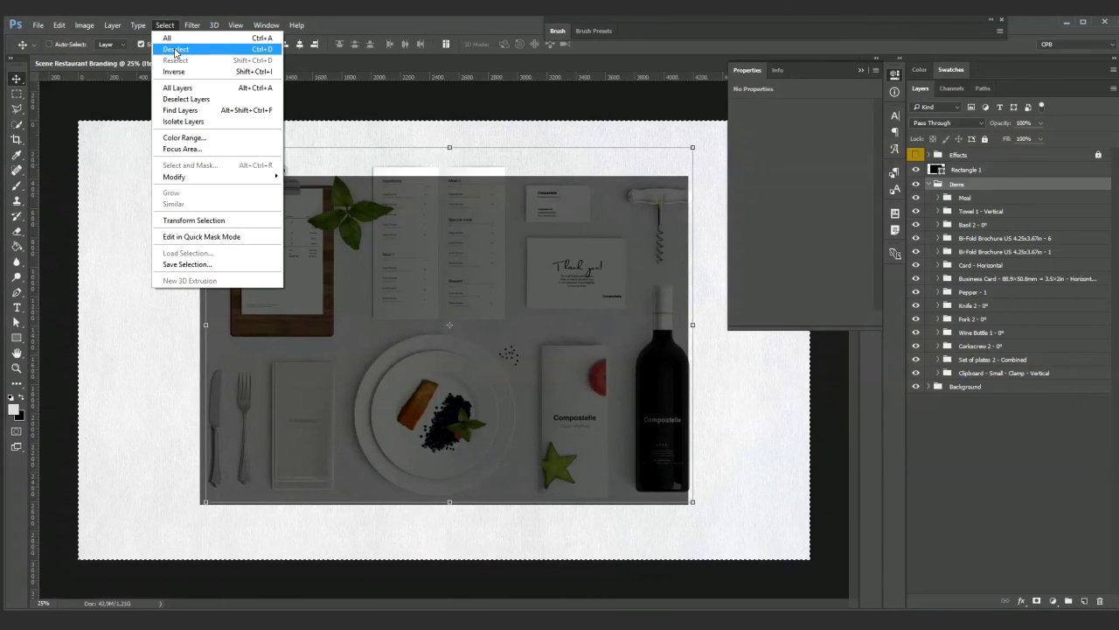
left_click(175, 50)
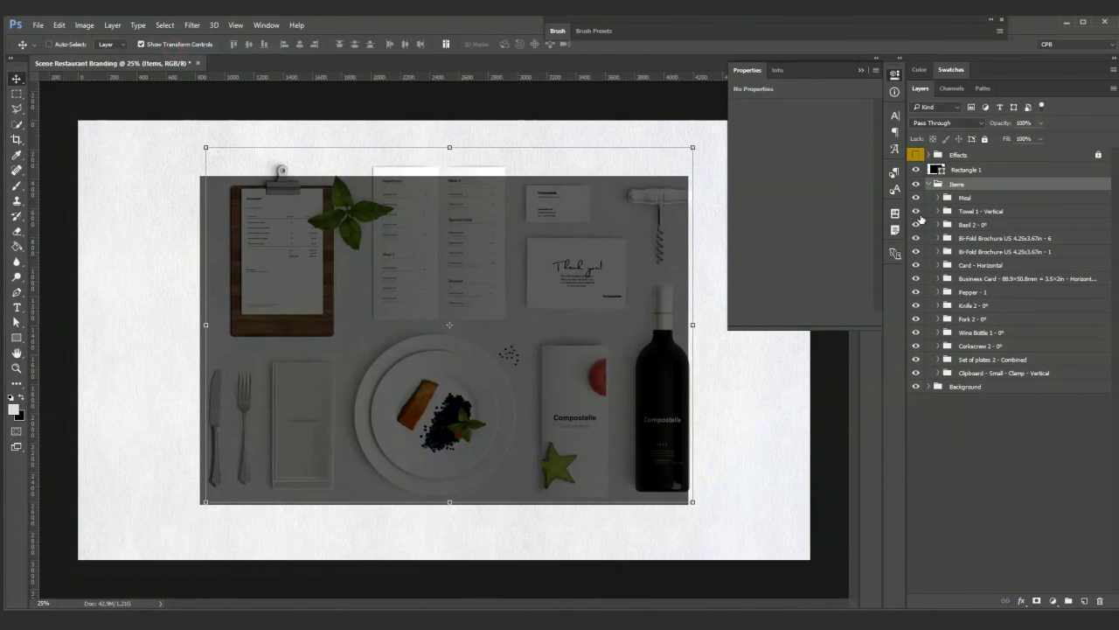
left_click_drag(449, 219, 449, 223)
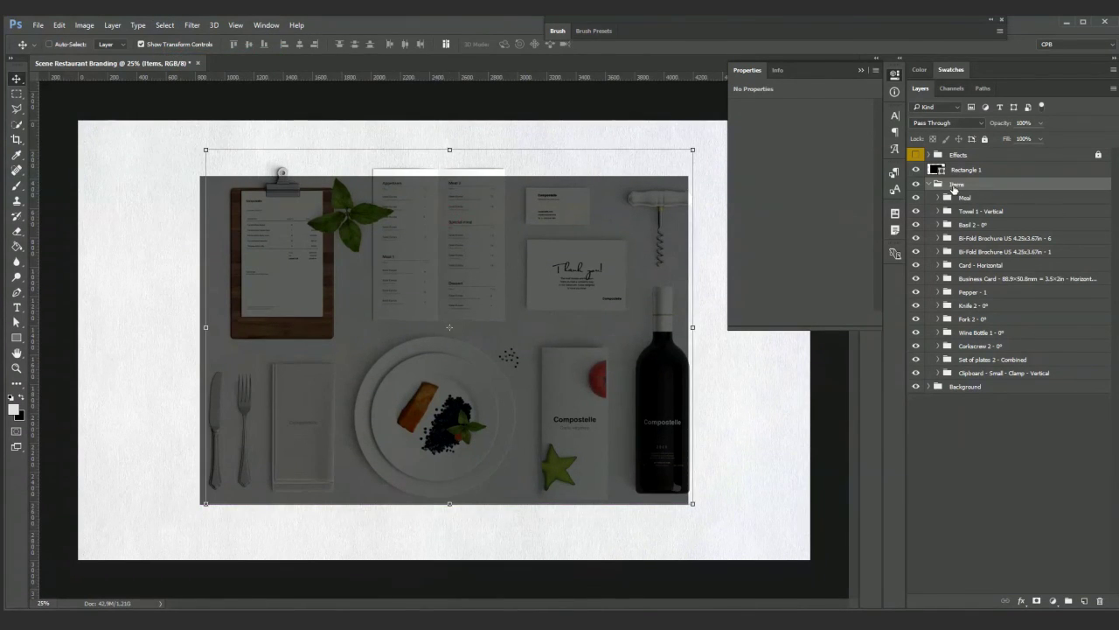
left_click_drag(422, 262, 419, 269)
left_click(967, 171)
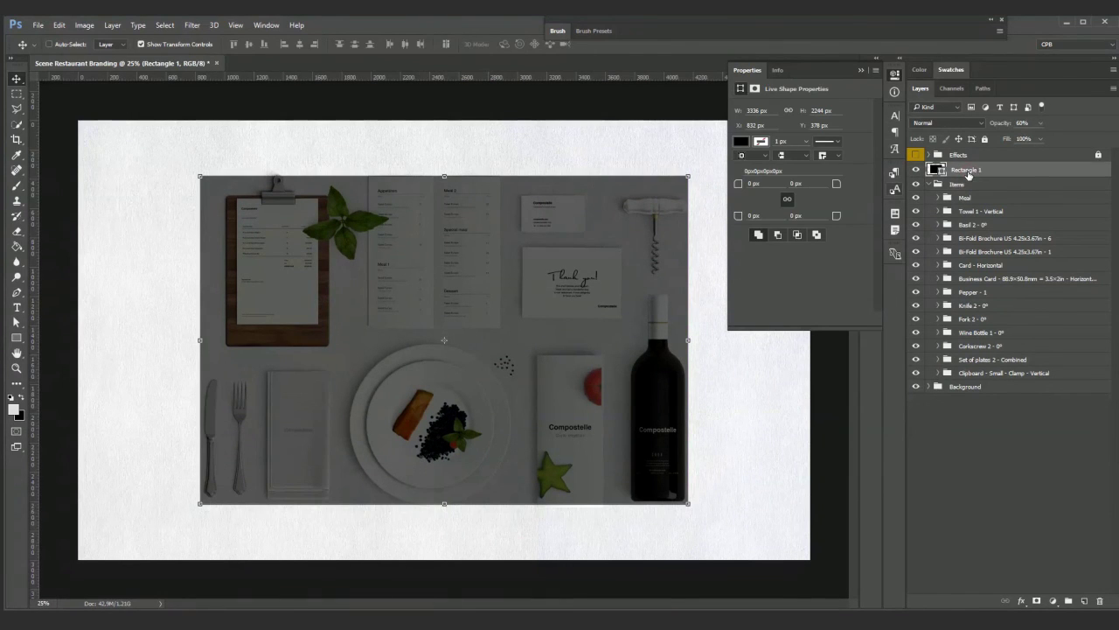
key("Delete")
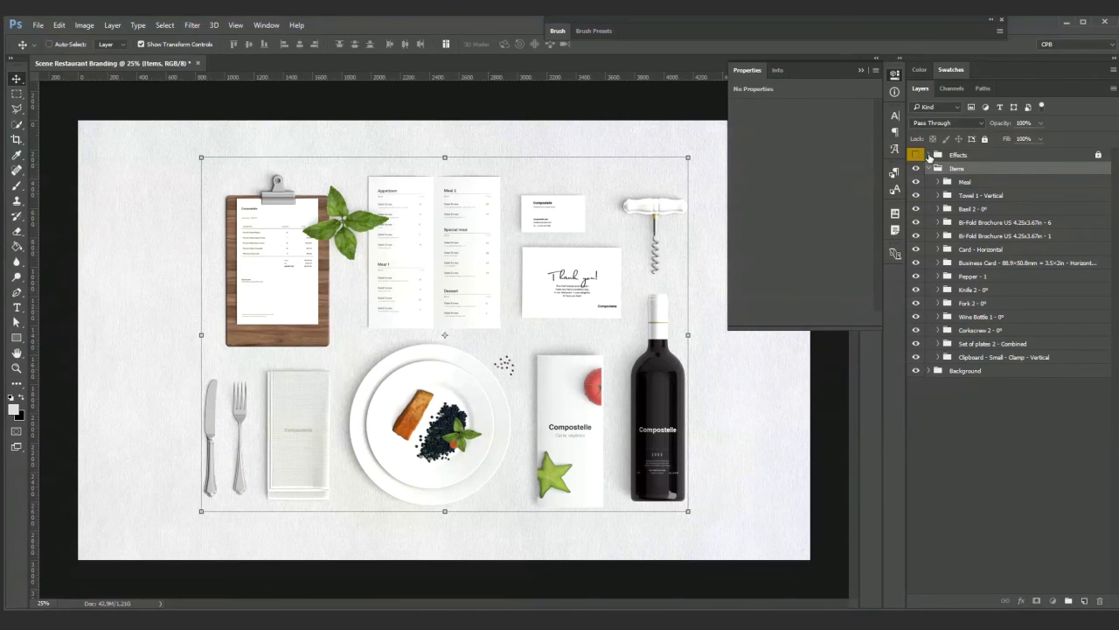
Step: Show, expand and unlock the Effects group, and collapse the layer properties display
left_click(959, 156)
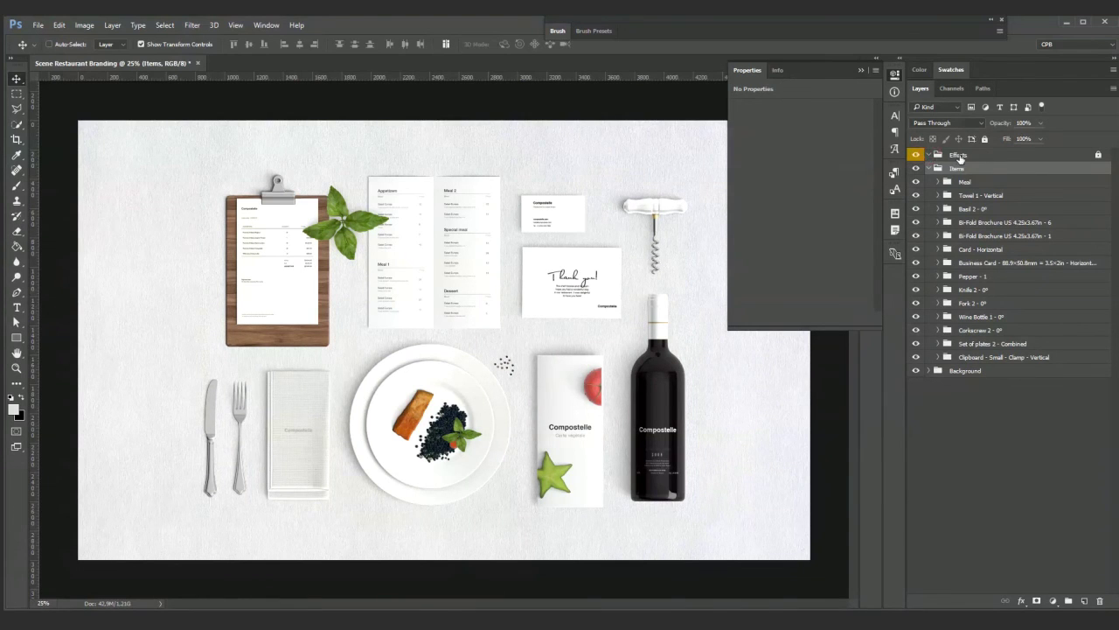
left_click(1052, 601)
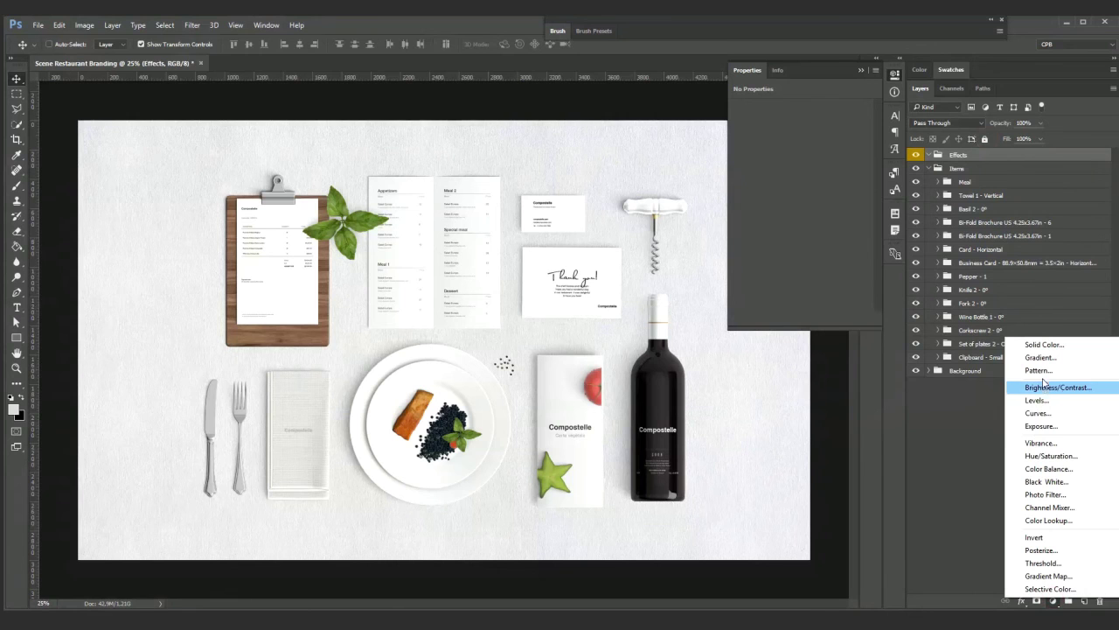
left_click(858, 71)
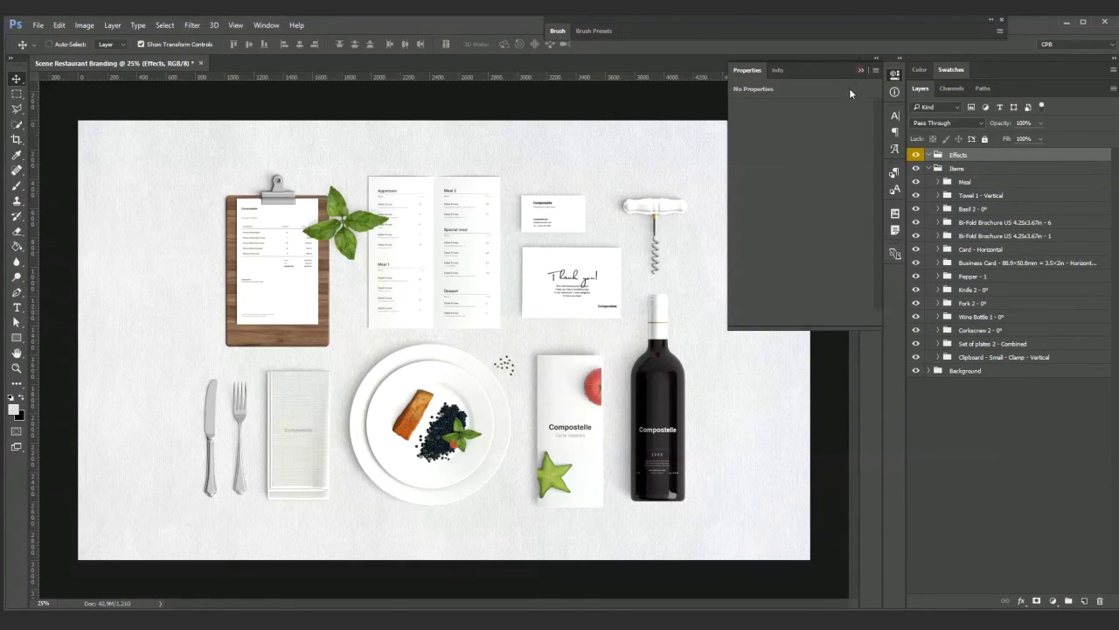
left_click(862, 71)
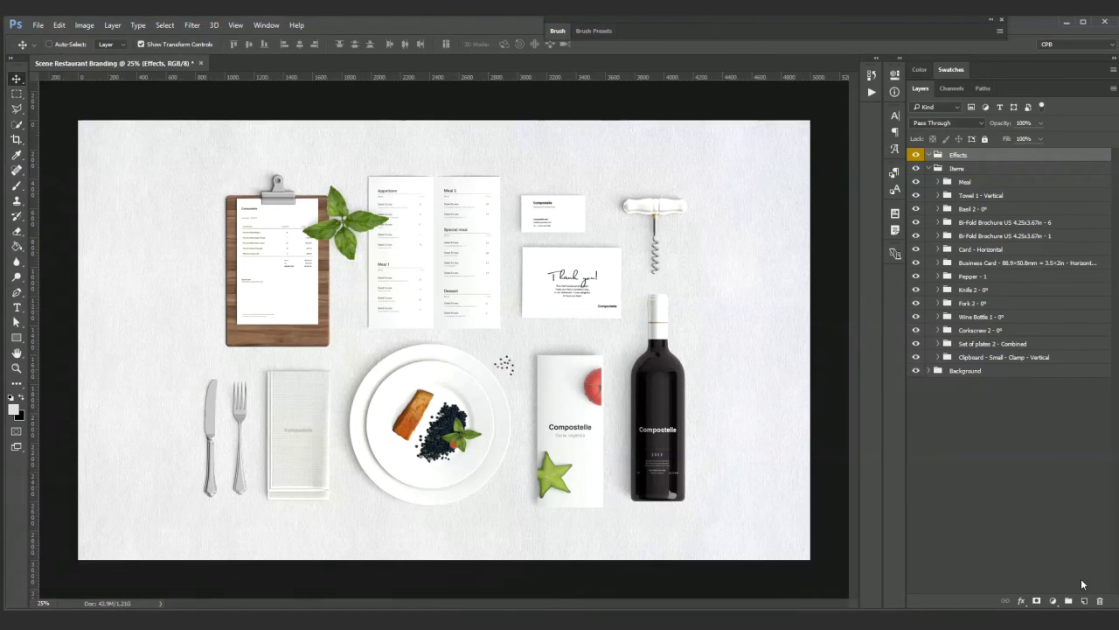
left_click(1056, 602)
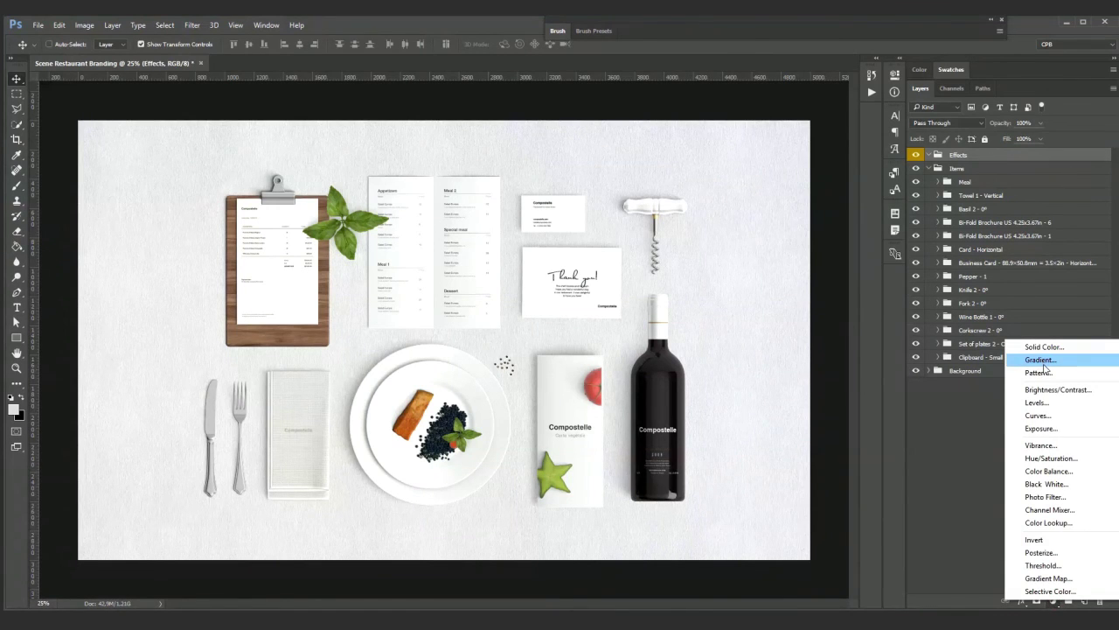
left_click(1041, 361)
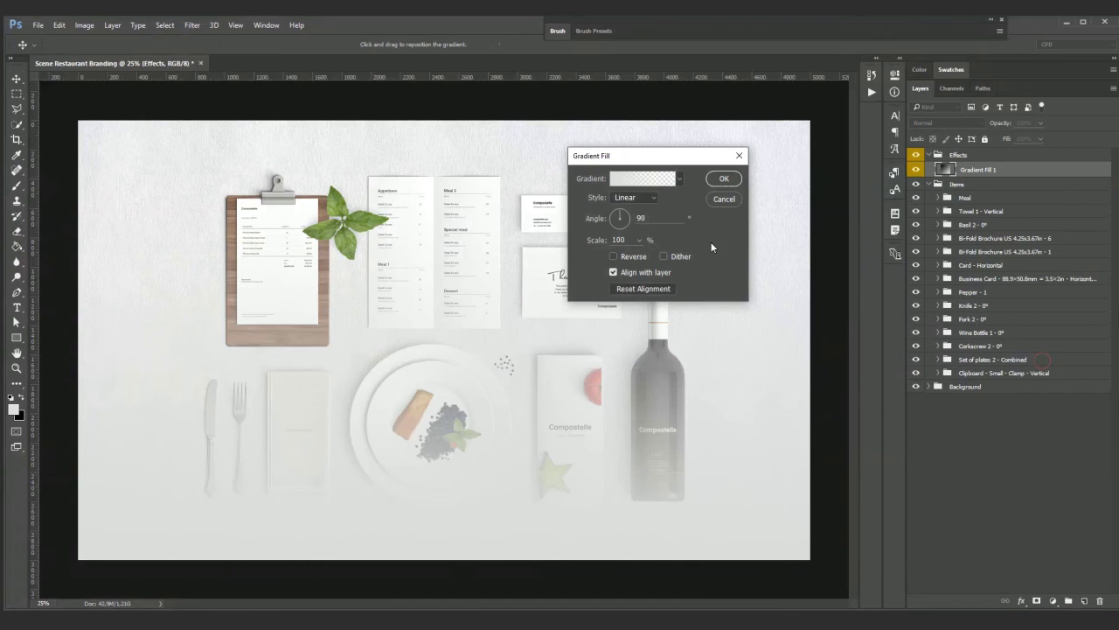
left_click(725, 198)
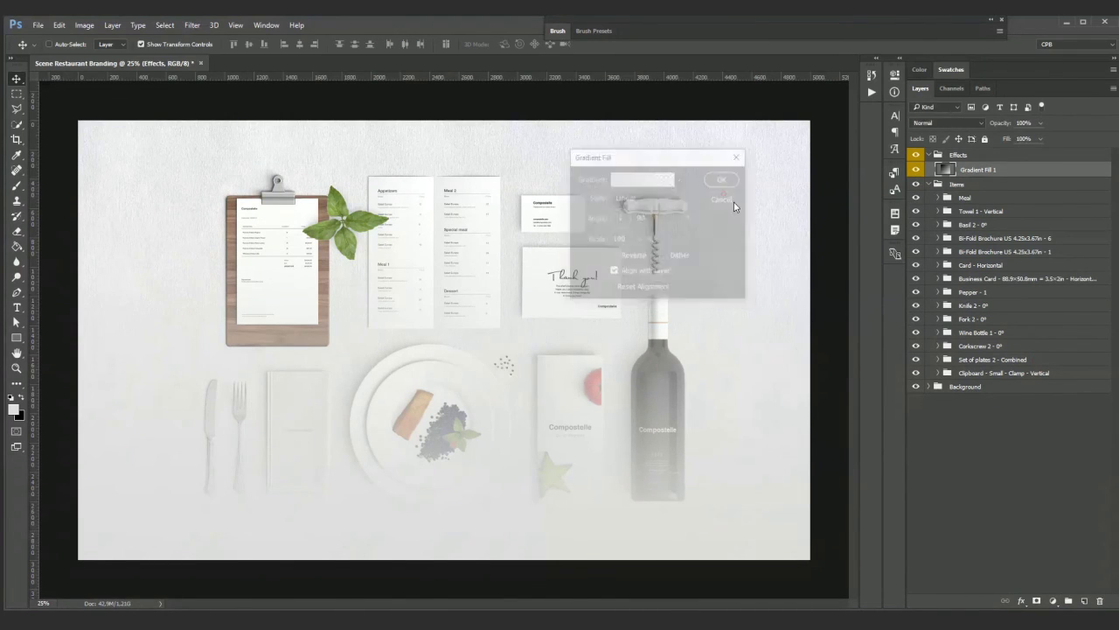
left_click(1056, 602)
left_click(984, 547)
Step: Add a gradient fill layer inside the Effects group using the Black, White preset, with dithering enabled
left_click(112, 27)
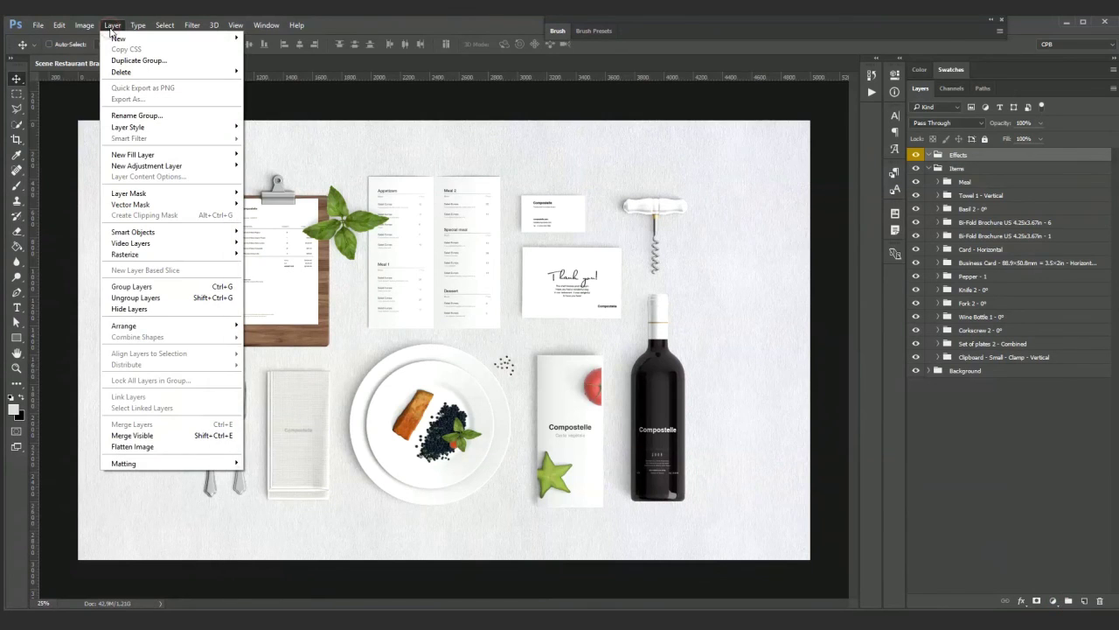
mouse_move(153, 166)
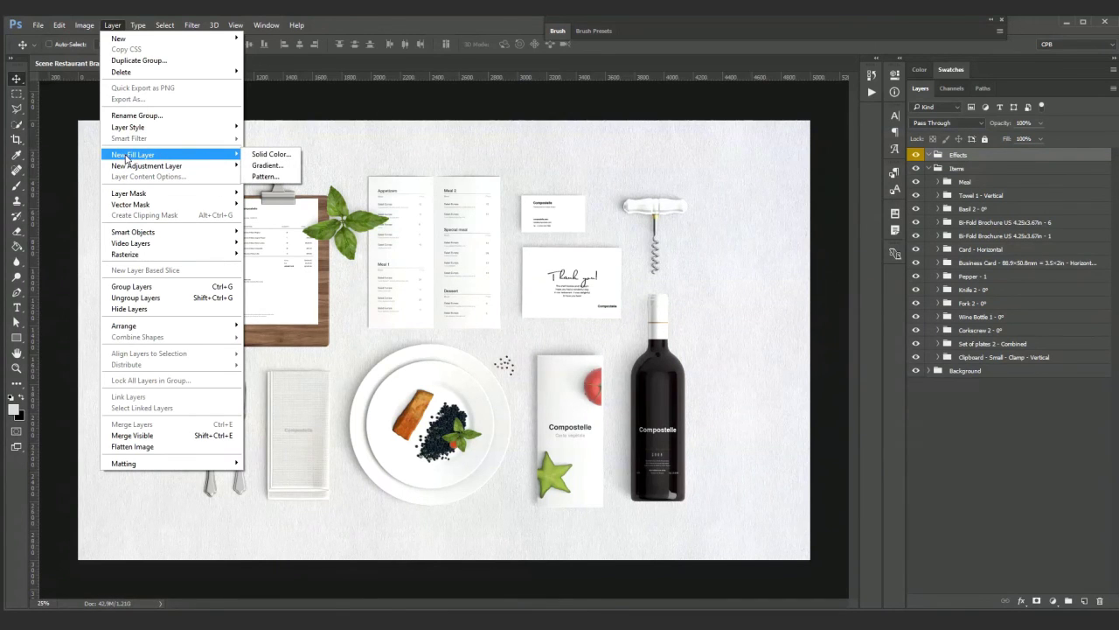
left_click(266, 166)
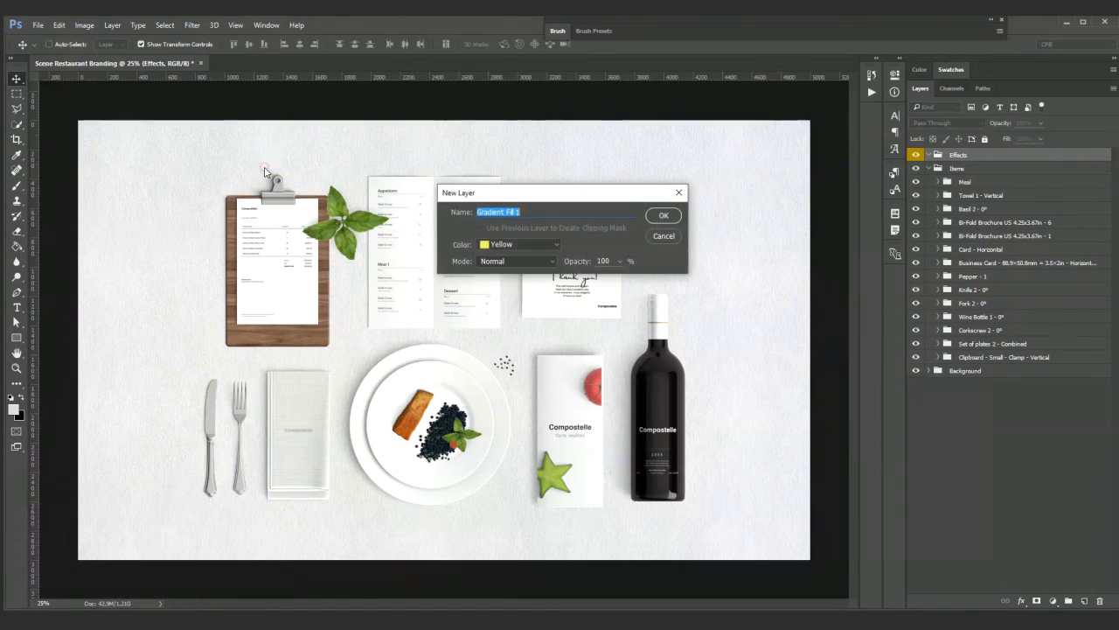
left_click(661, 217)
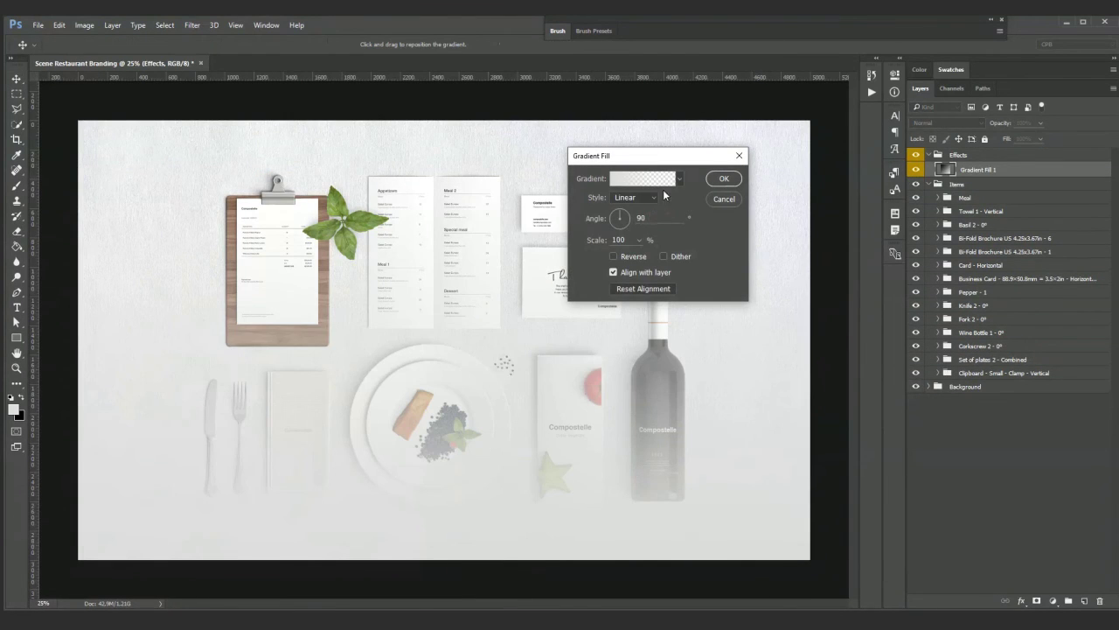
left_click(654, 179)
left_click(492, 168)
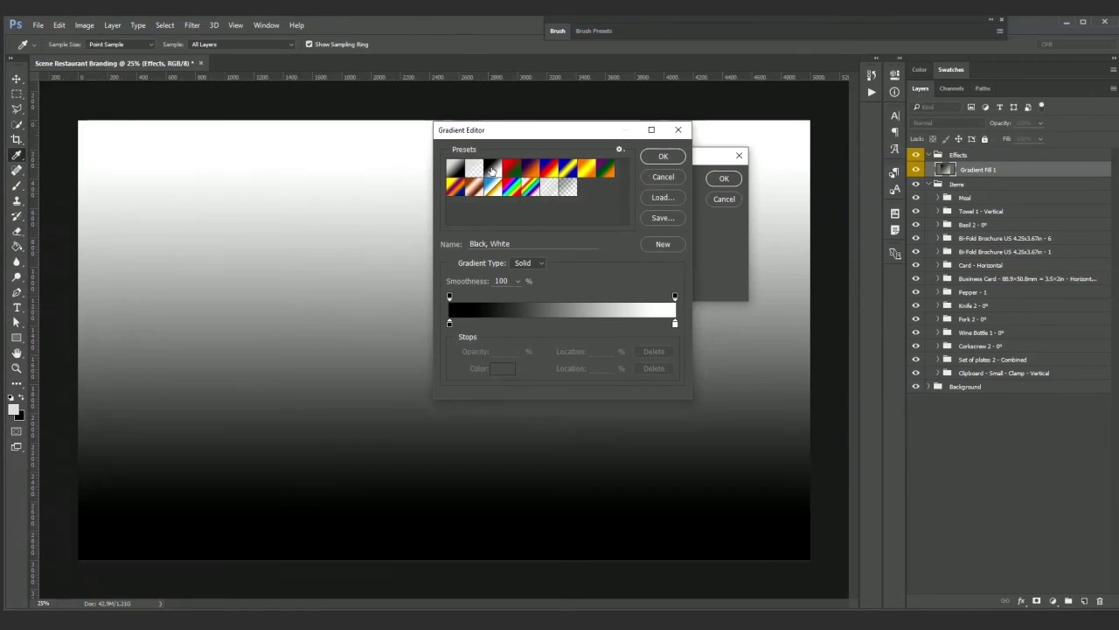
left_click(662, 157)
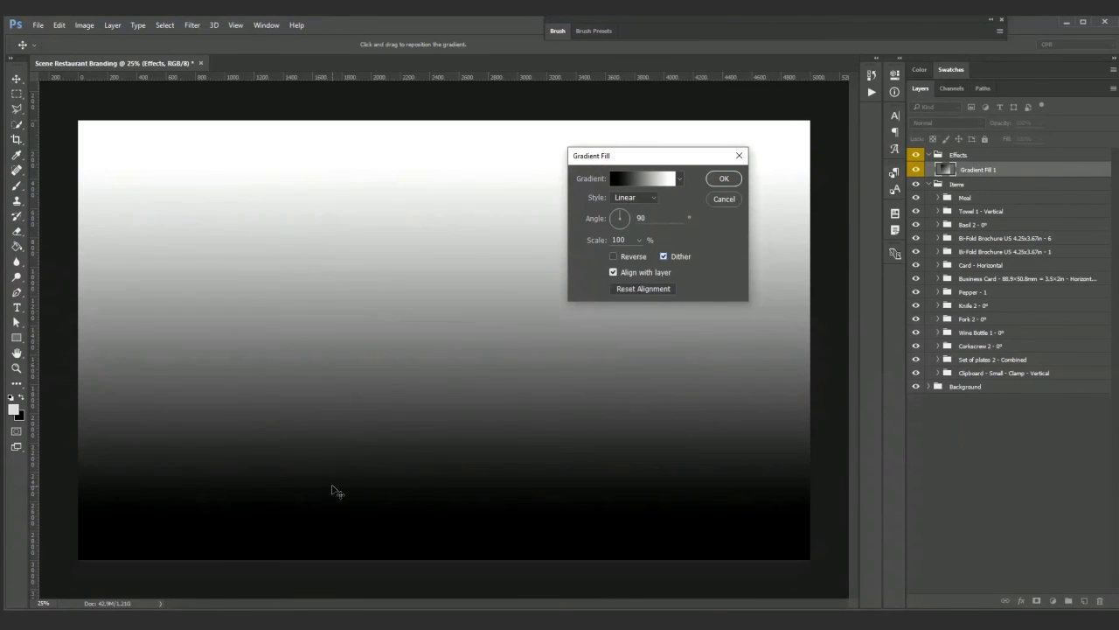
Step: Set the gradient fill's scale to 150% and its angle to -30°
left_click(629, 239)
key("shift+Up")
key("shift+Up")
key("shift+Up")
key("shift+Up")
key("shift+Up")
key("shift+Up")
key("shift+Down")
left_click_drag(627, 218, 637, 232)
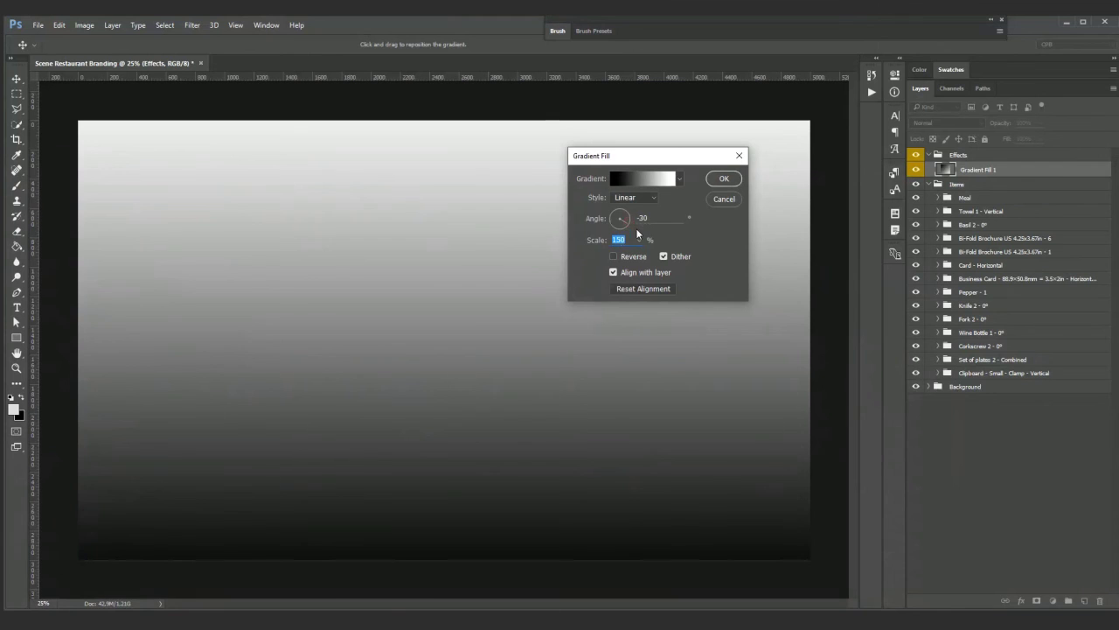
left_click(639, 220)
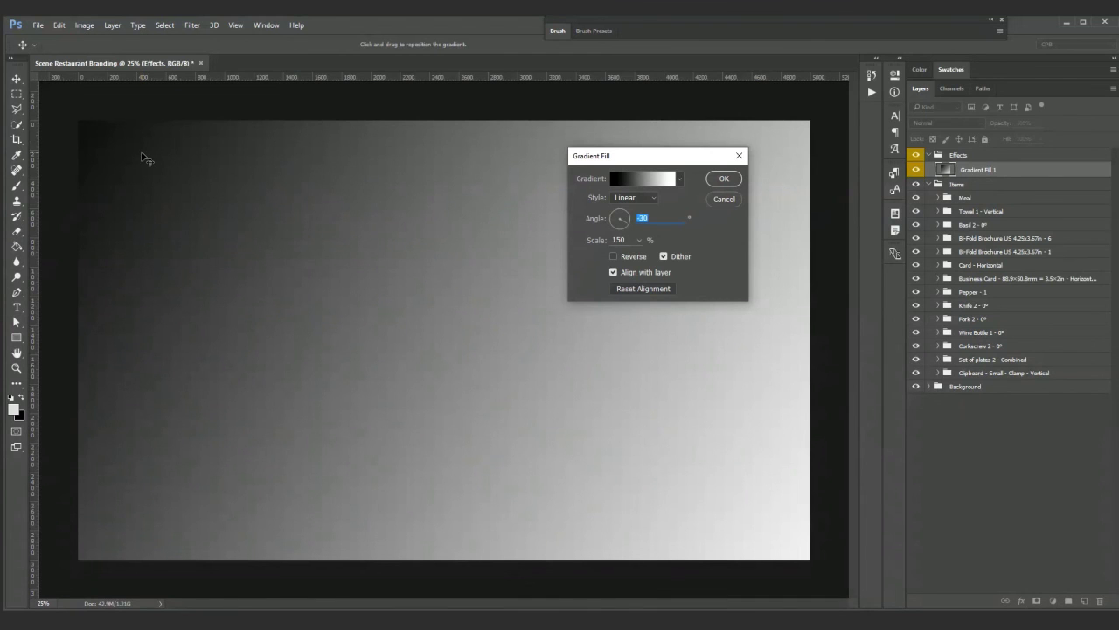
left_click(727, 181)
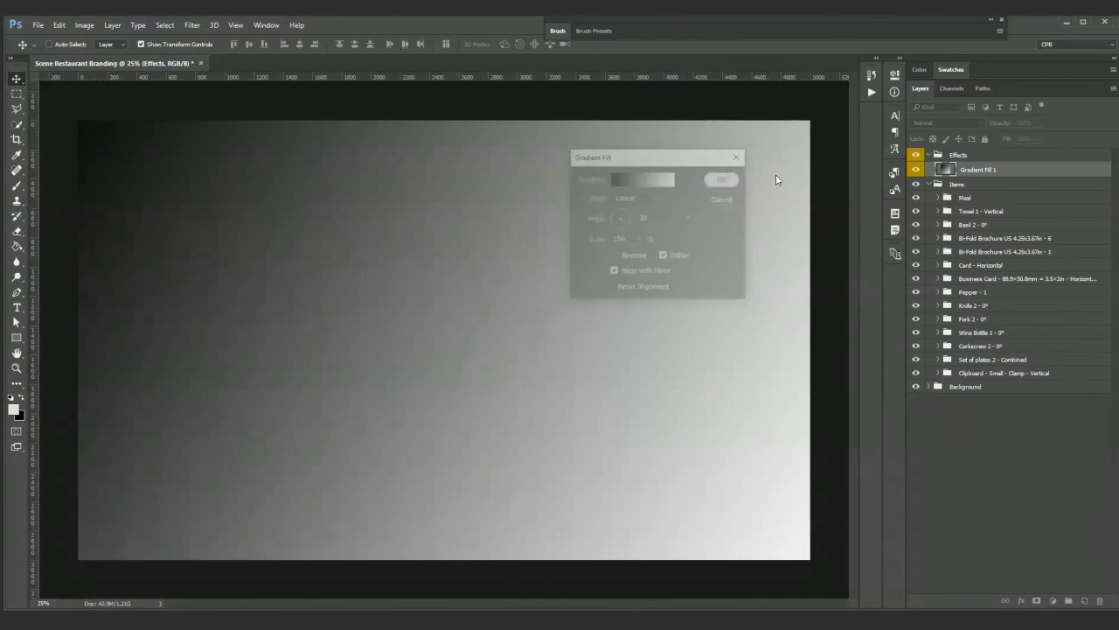
Step: Compare the scene with and without the Effects group, and set the gradient fill layer's blend mode to Overlay
left_click(916, 157)
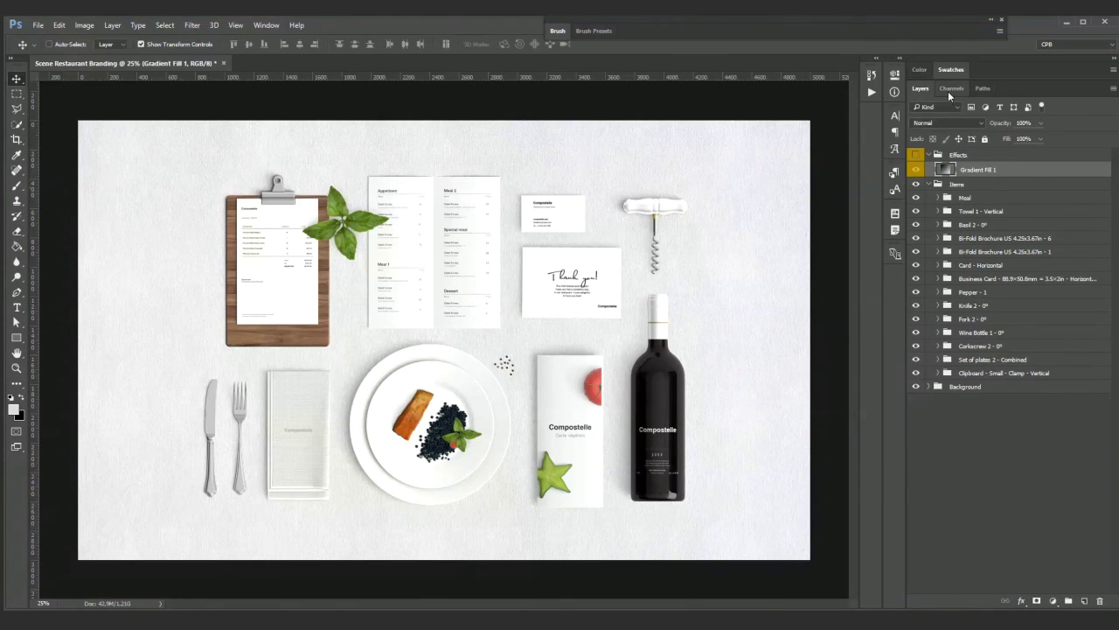
left_click(916, 156)
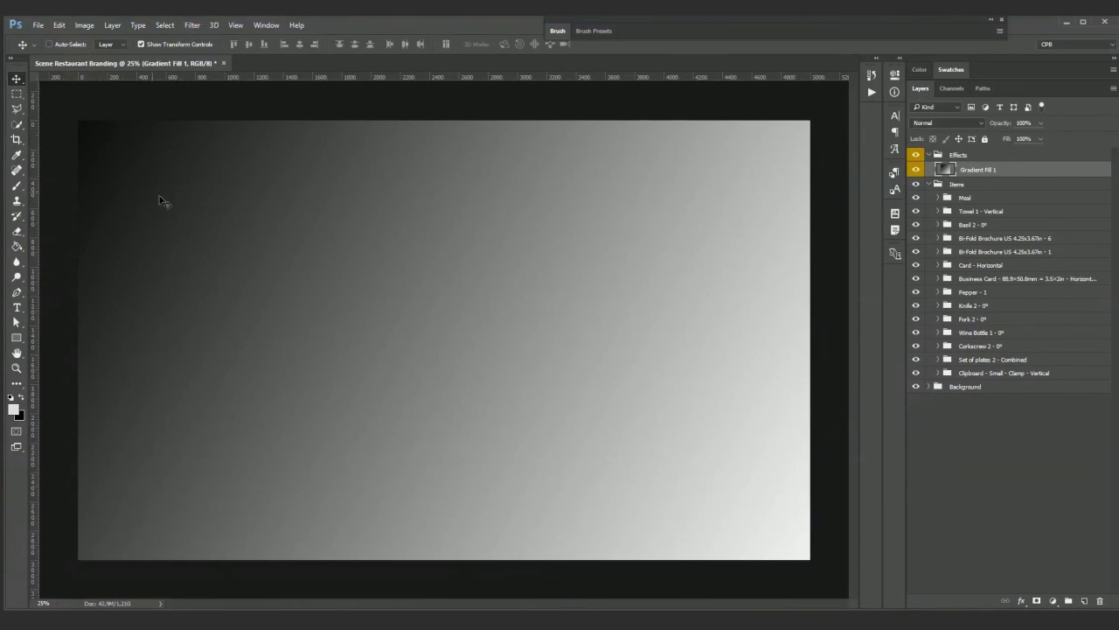
left_click(934, 123)
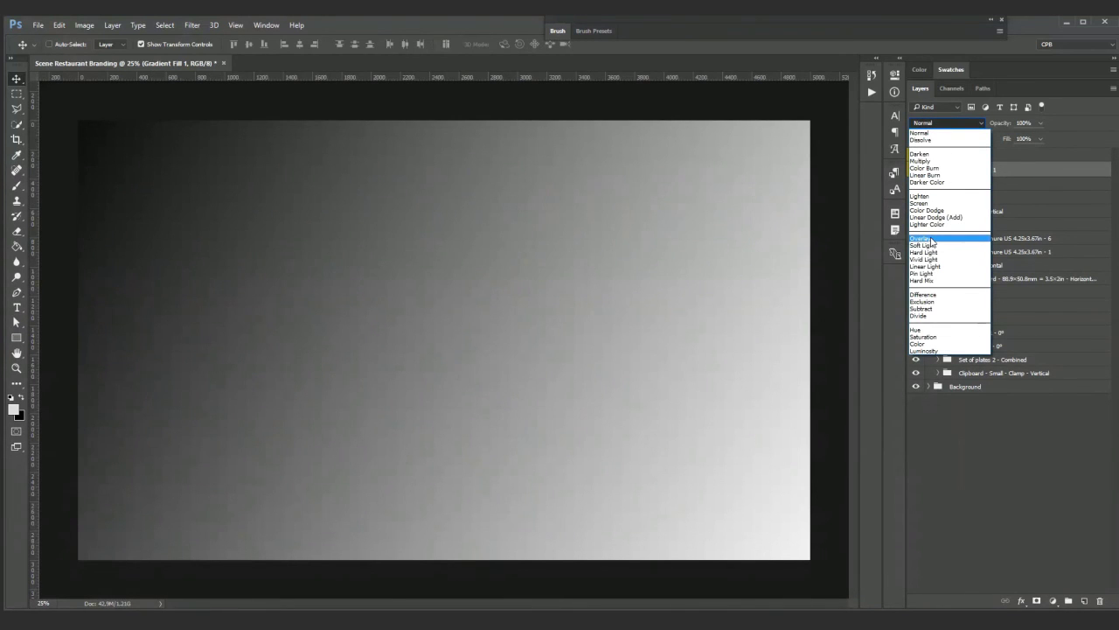
left_click(933, 240)
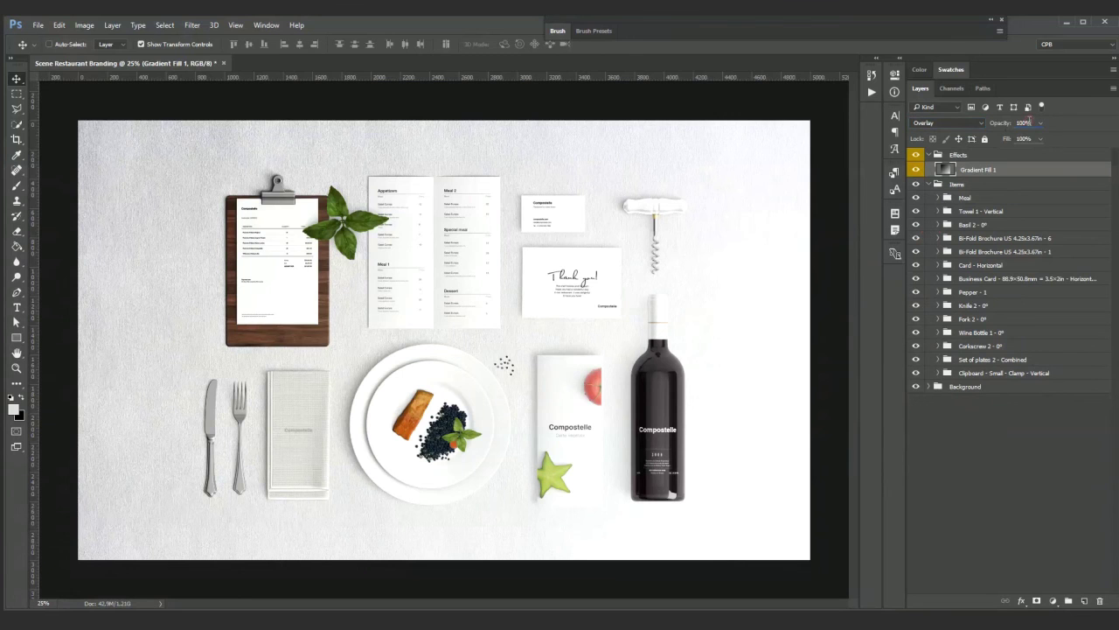
Step: Set the gradient fill layer's opacity to 30%
left_click(1029, 121)
key("shift+Down")
key("shift+Down")
key("shift+Down")
key("shift+Down")
key("shift+Down")
key("shift+Down")
key("shift+Down")
key("shift+Down")
key("shift+Up")
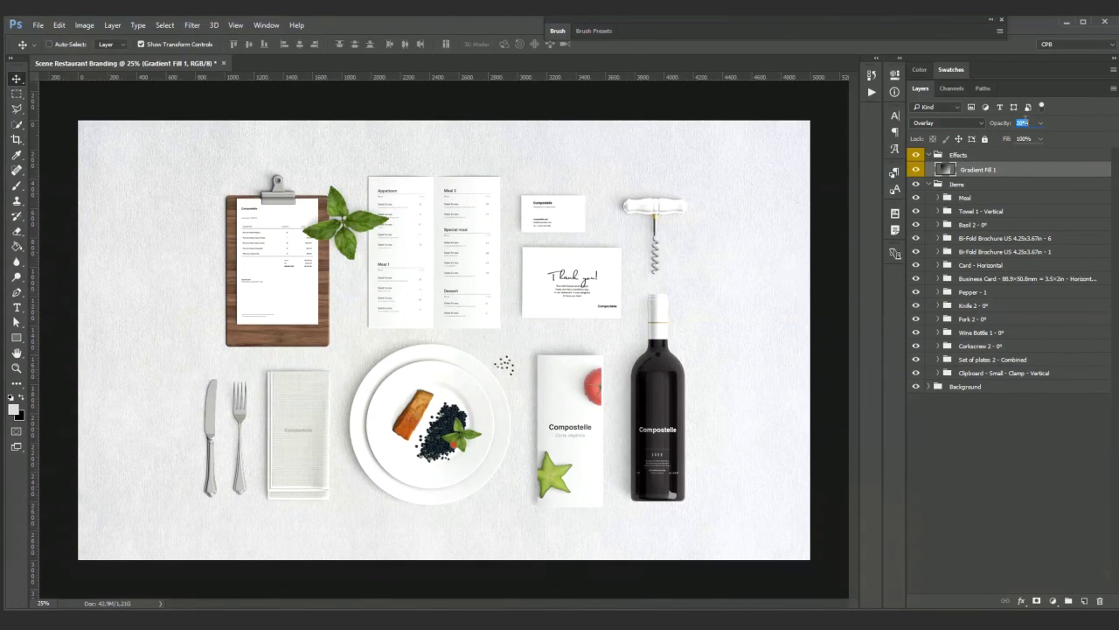
Step: Clear the layer selection and compare the whole scene with the Effects group hidden and shown
left_click(1014, 465)
left_click(917, 156)
left_click(917, 155)
left_click(918, 155)
left_click(917, 156)
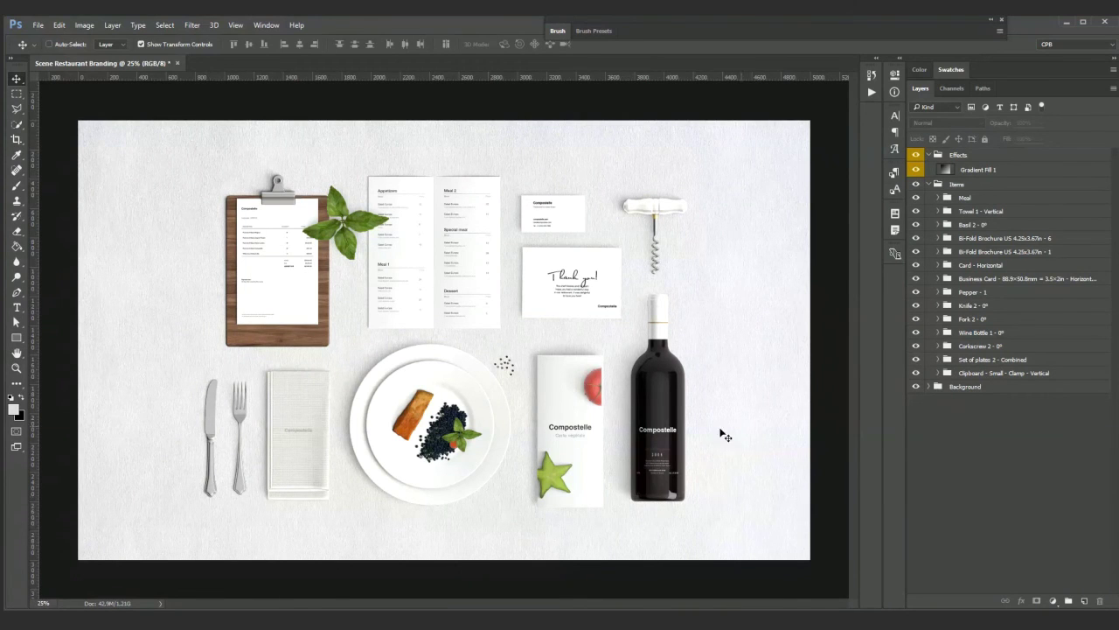
key("ctrl+minus")
key("ctrl+minus")
key("ctrl+plus")
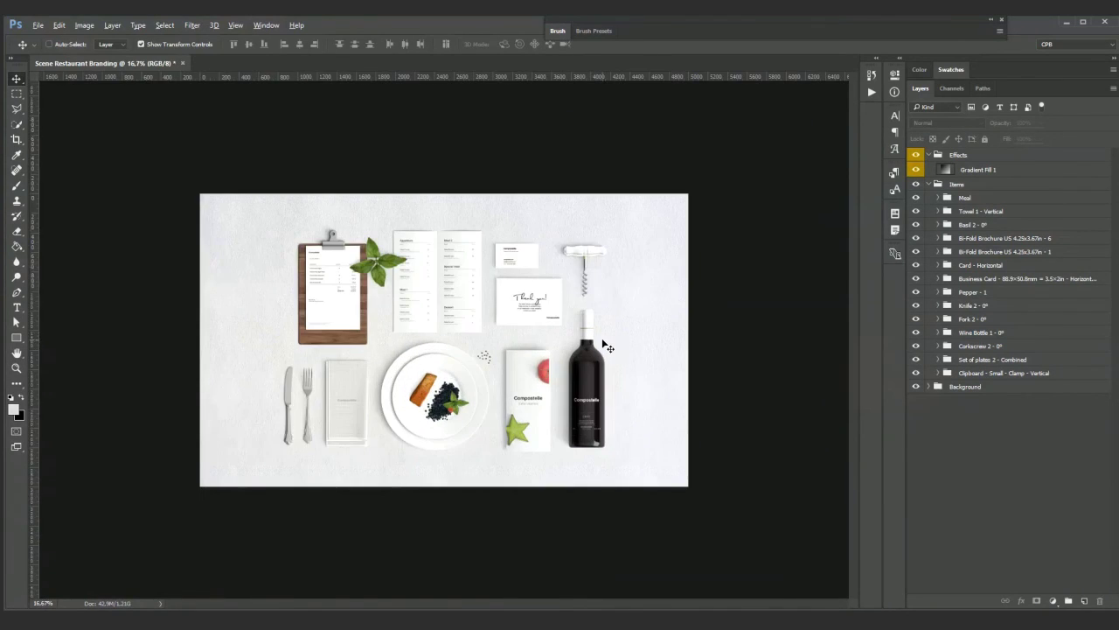
Step: Lock the Effects group, collapse the Effects and Items groups, and clear the layer selection
left_click(972, 158)
left_click(984, 140)
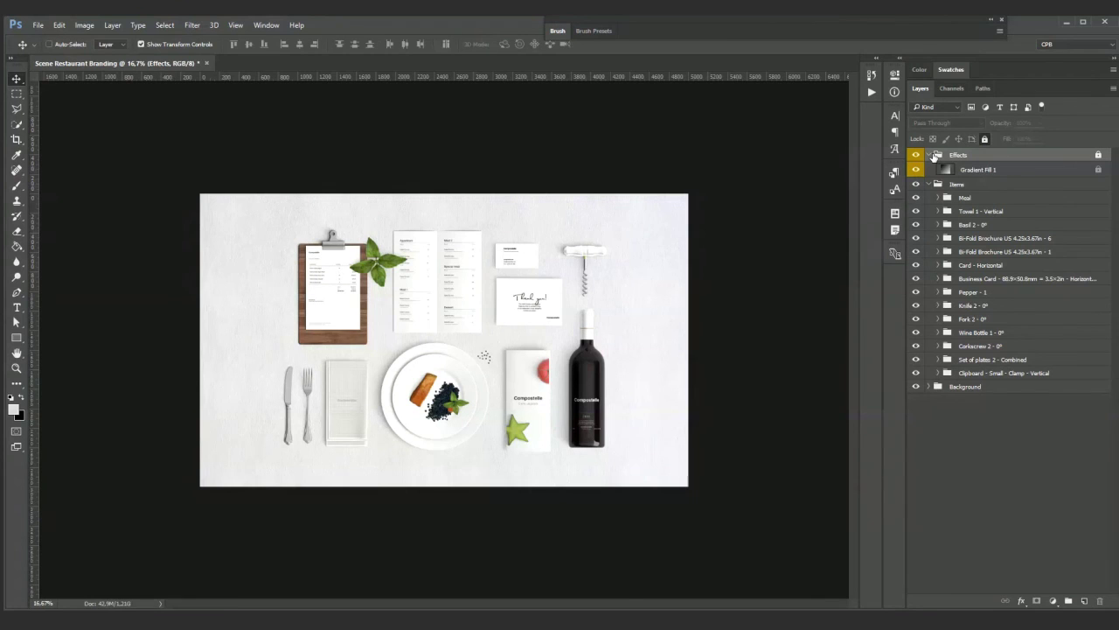
left_click(929, 155)
left_click(928, 169)
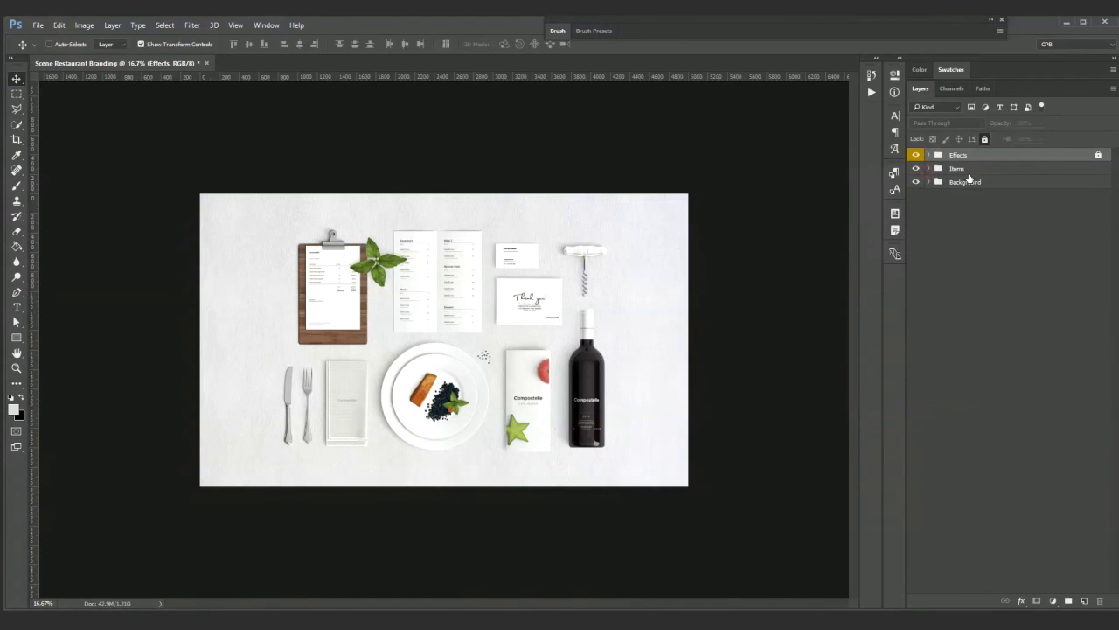
left_click(974, 171)
left_click(943, 287)
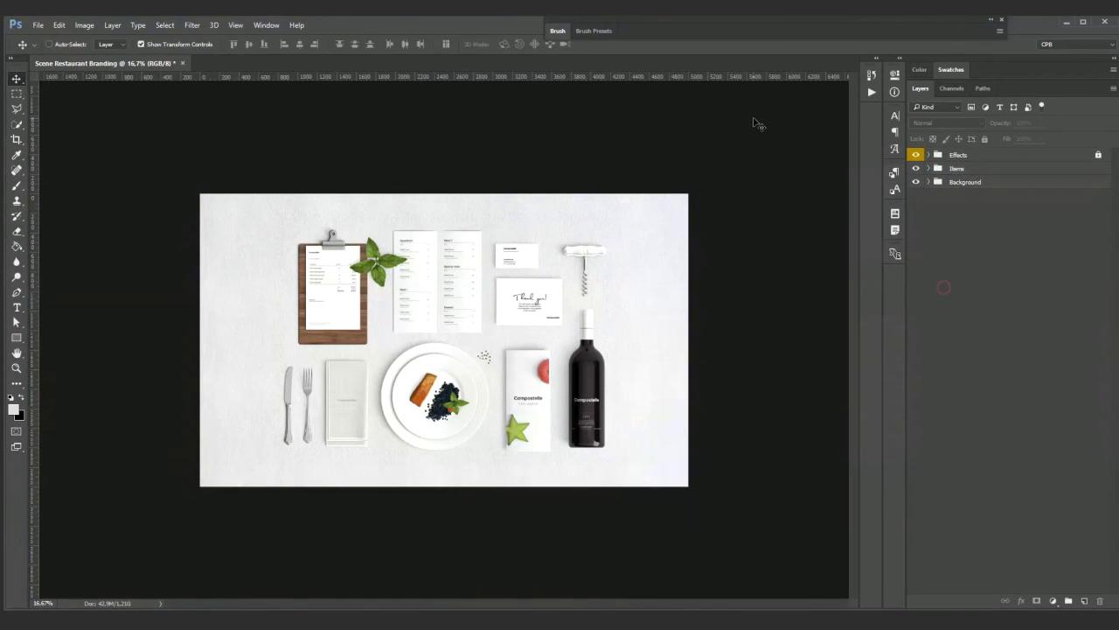